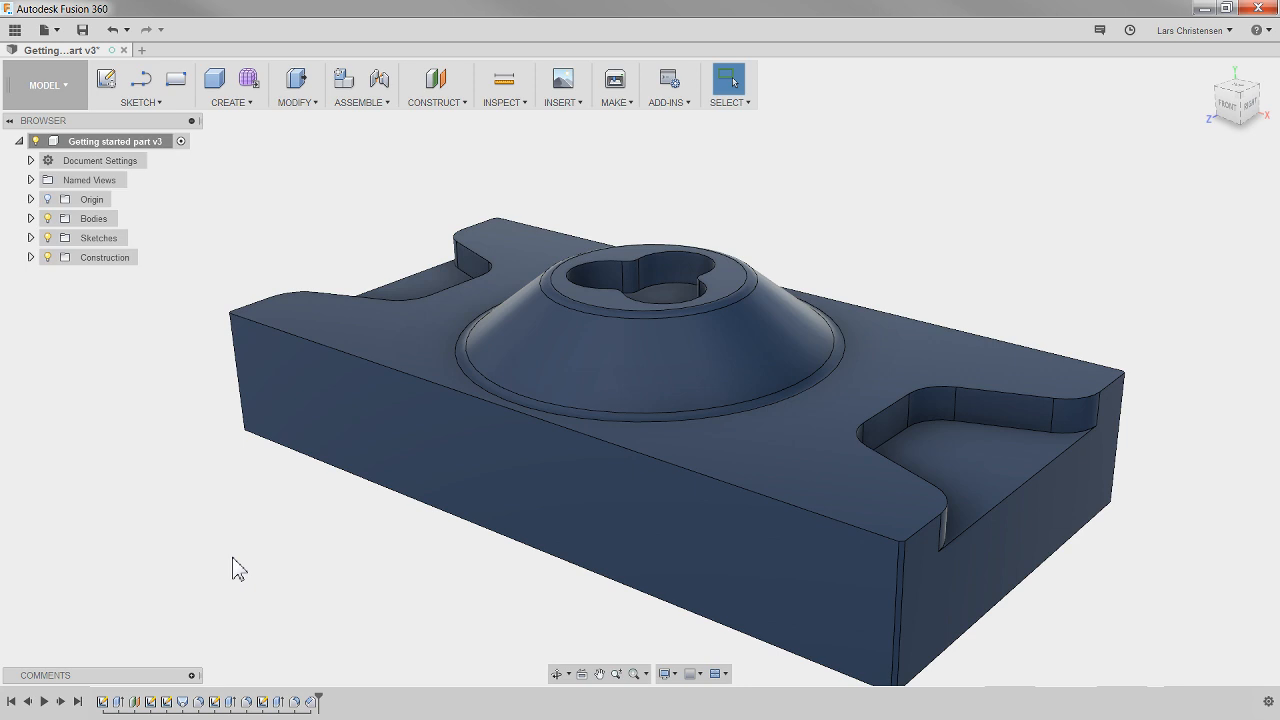
Step: Switch the part from the Model workspace to the CAM workspace
{"action": "scroll", "coordinate": [234, 567], "scroll_direction": "down", "scroll_amount": 2}
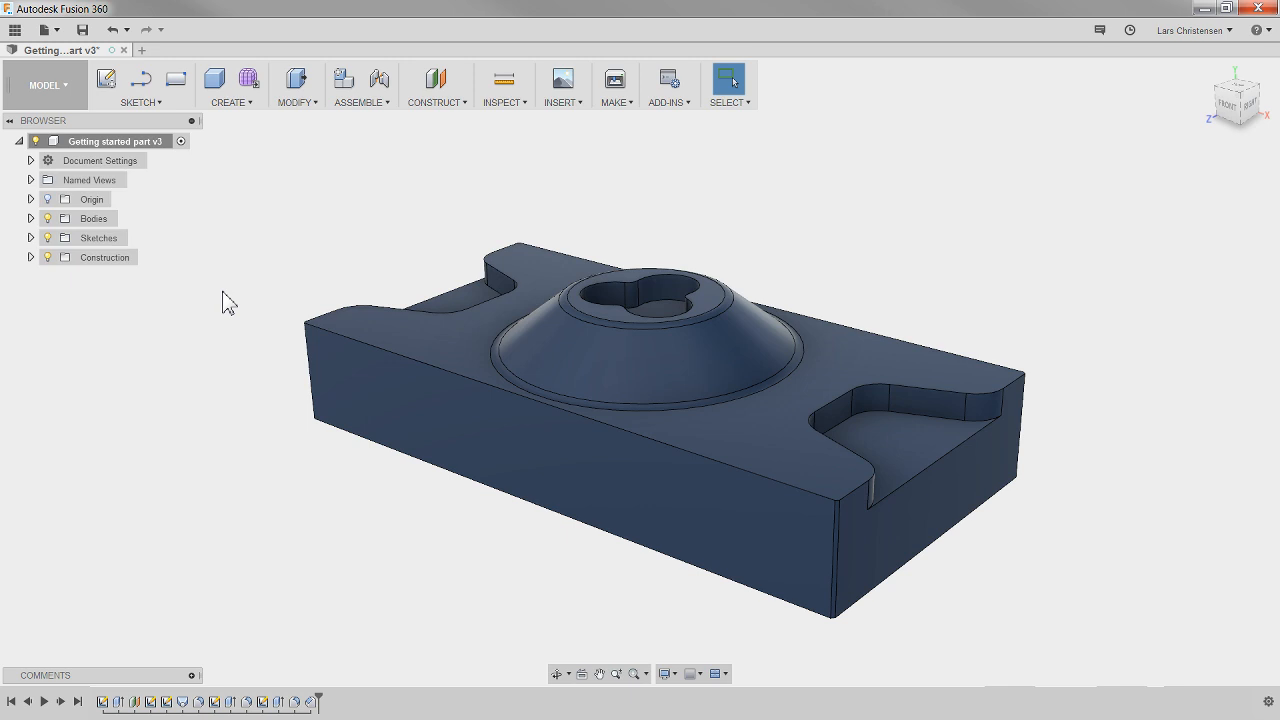
{"action": "left_click", "coordinate": [47, 96]}
{"action": "mouse_move", "coordinate": [33, 318]}
{"action": "left_click", "coordinate": [30, 292]}
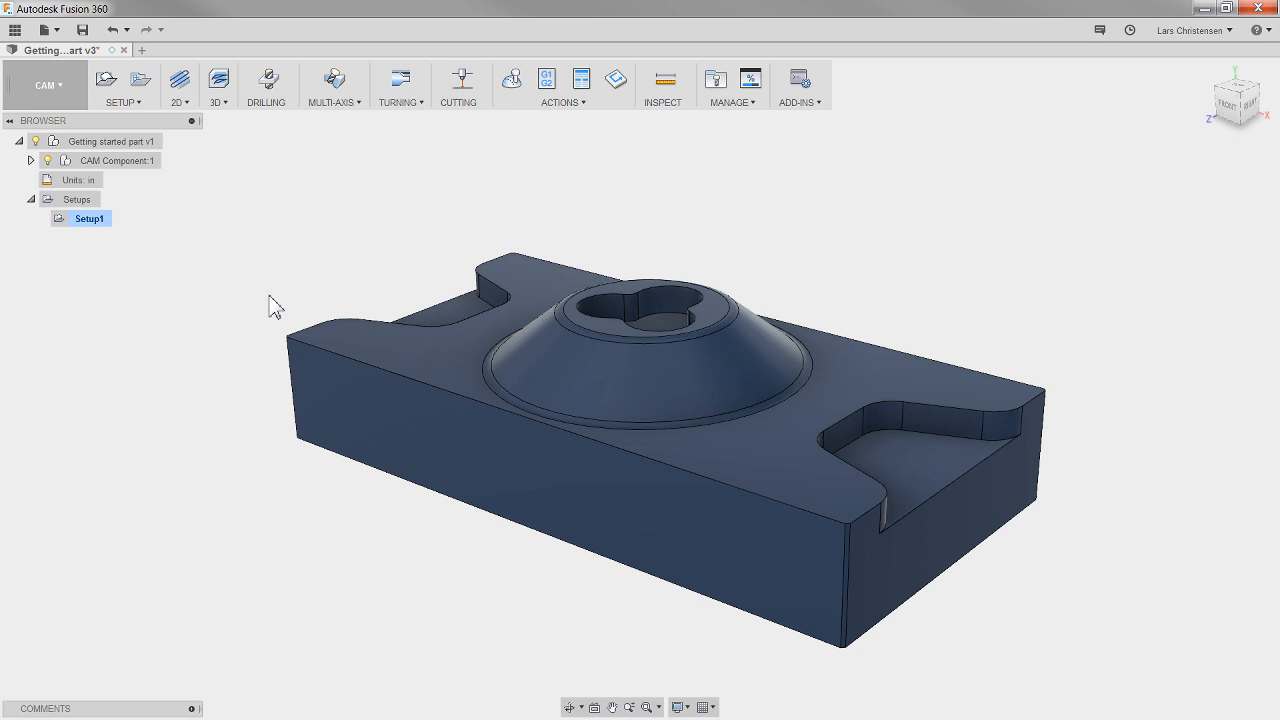
{"action": "left_click", "coordinate": [225, 108]}
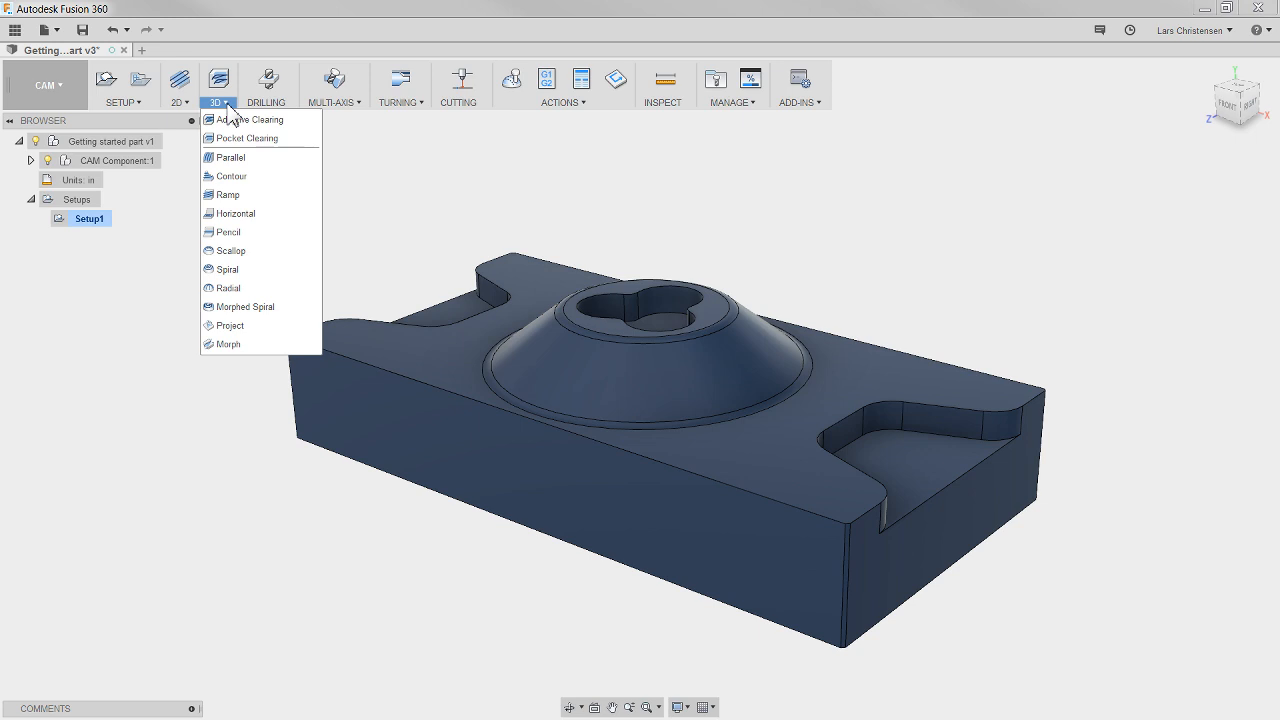
{"action": "left_click", "coordinate": [190, 106]}
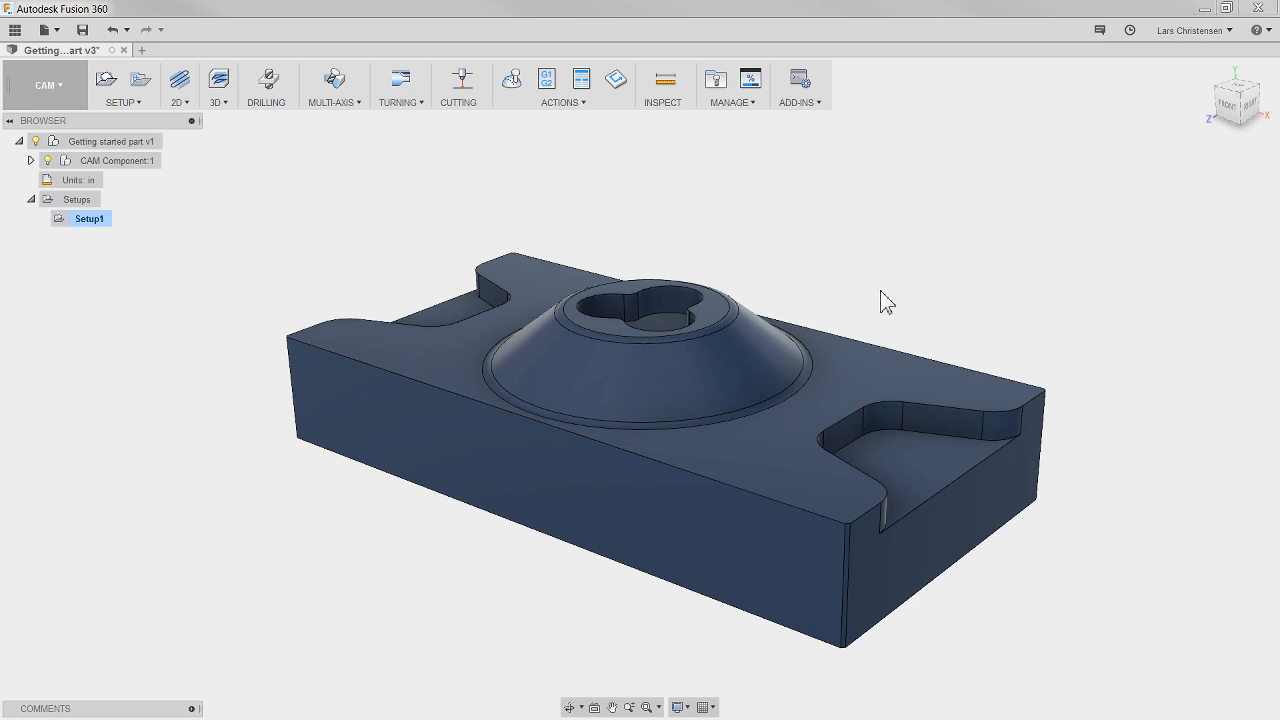
Step: Highlight Setup1 to examine its stock and work origin around the part, and deselect it
{"action": "middle_click_drag", "start_coordinate": [698, 593], "coordinate": [720, 534], "text": "shift"}
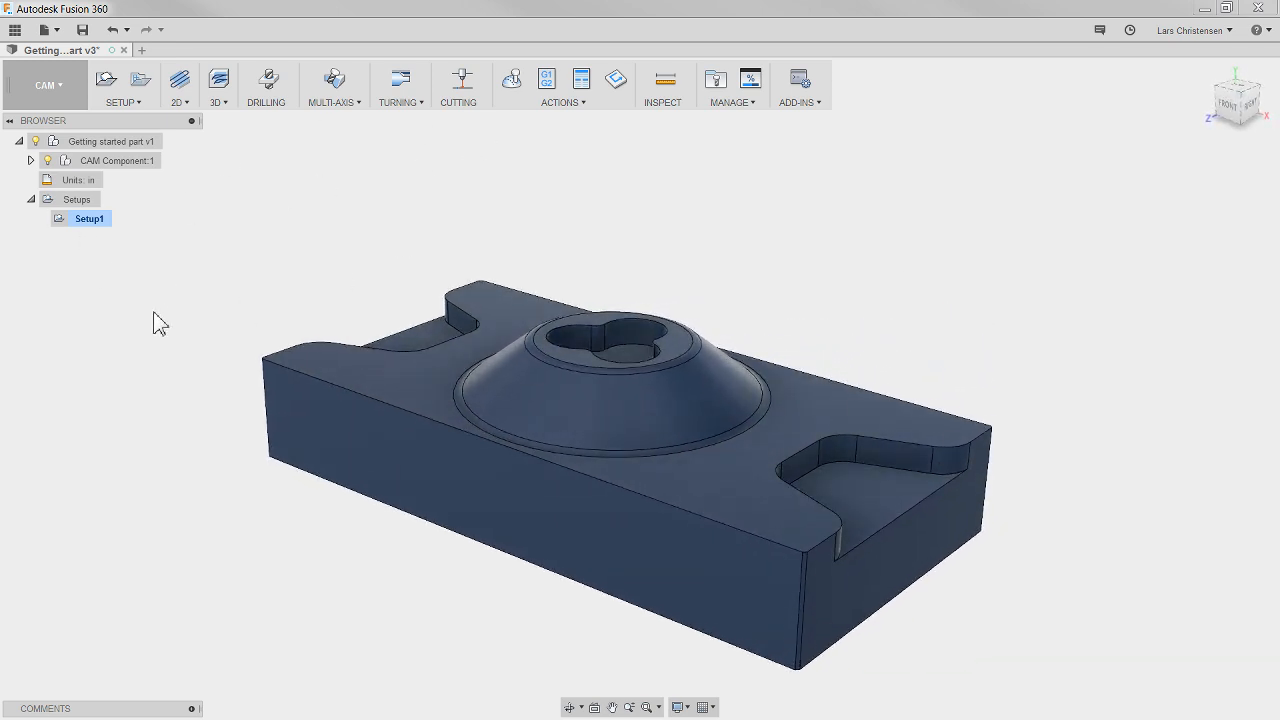
{"action": "left_click", "coordinate": [84, 225]}
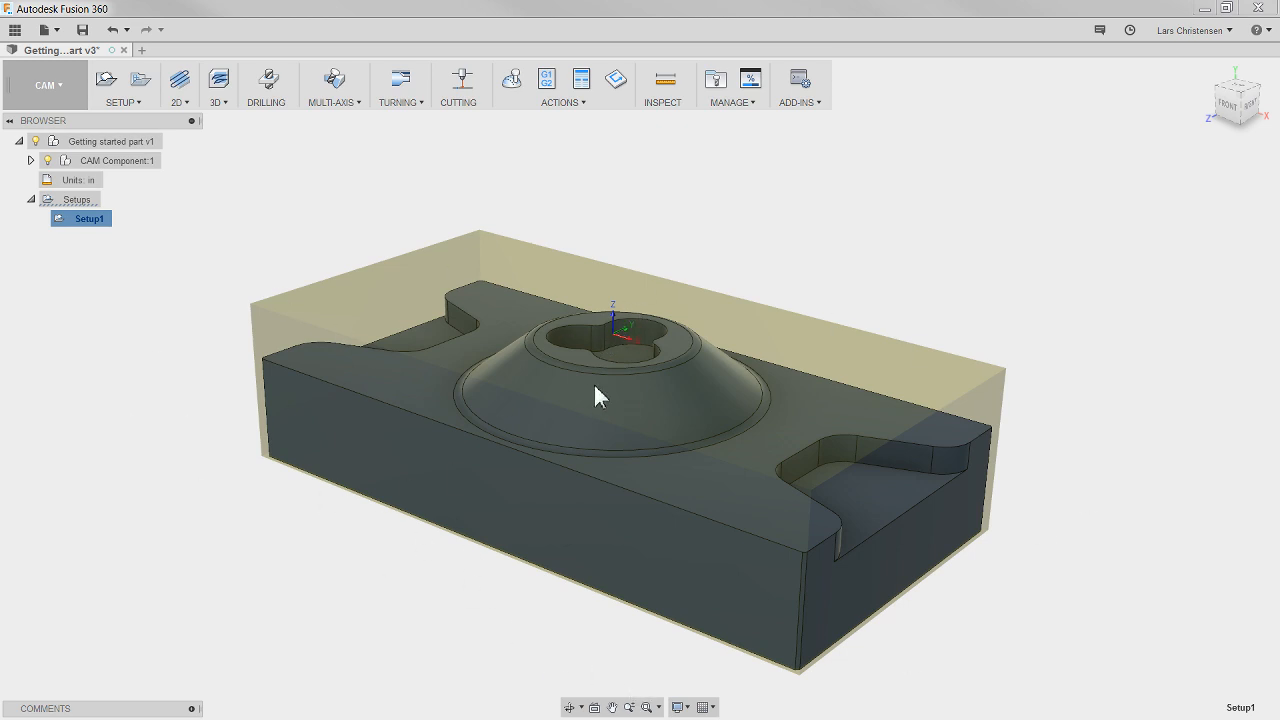
{"action": "left_click", "coordinate": [139, 236]}
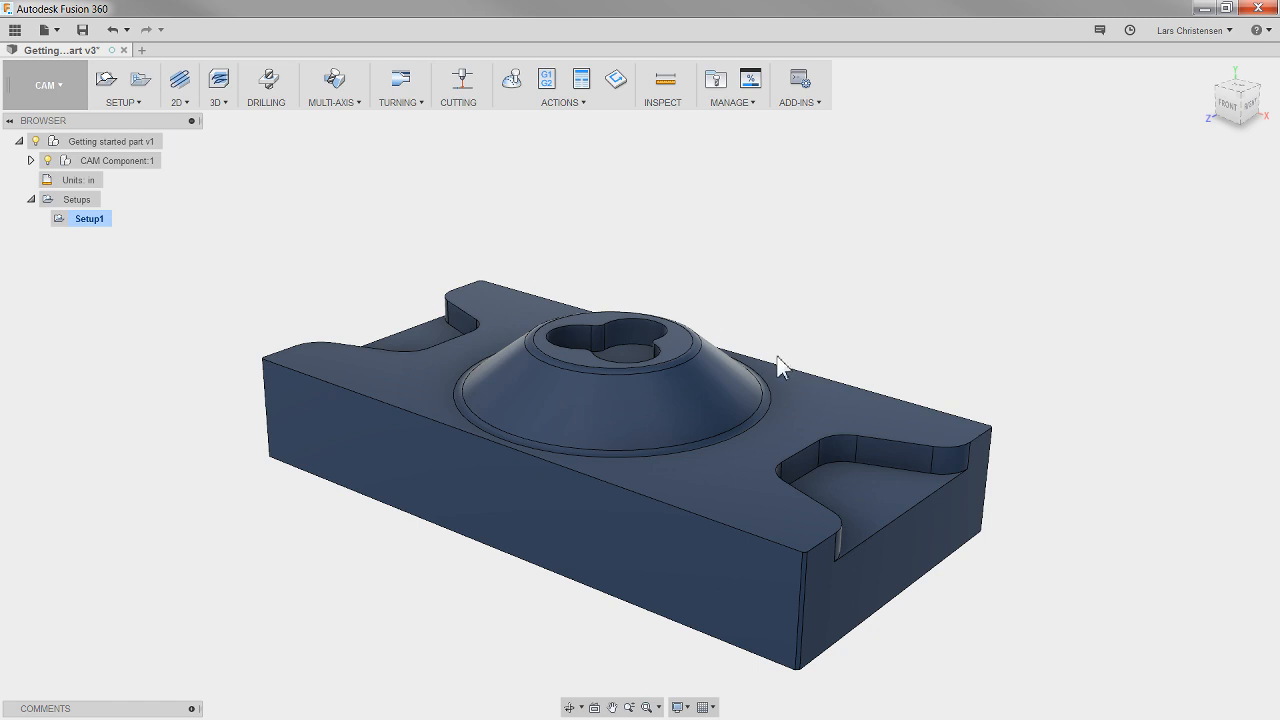
Step: Measure the length of the part's short bottom edge on its right end
{"action": "left_click", "coordinate": [665, 82]}
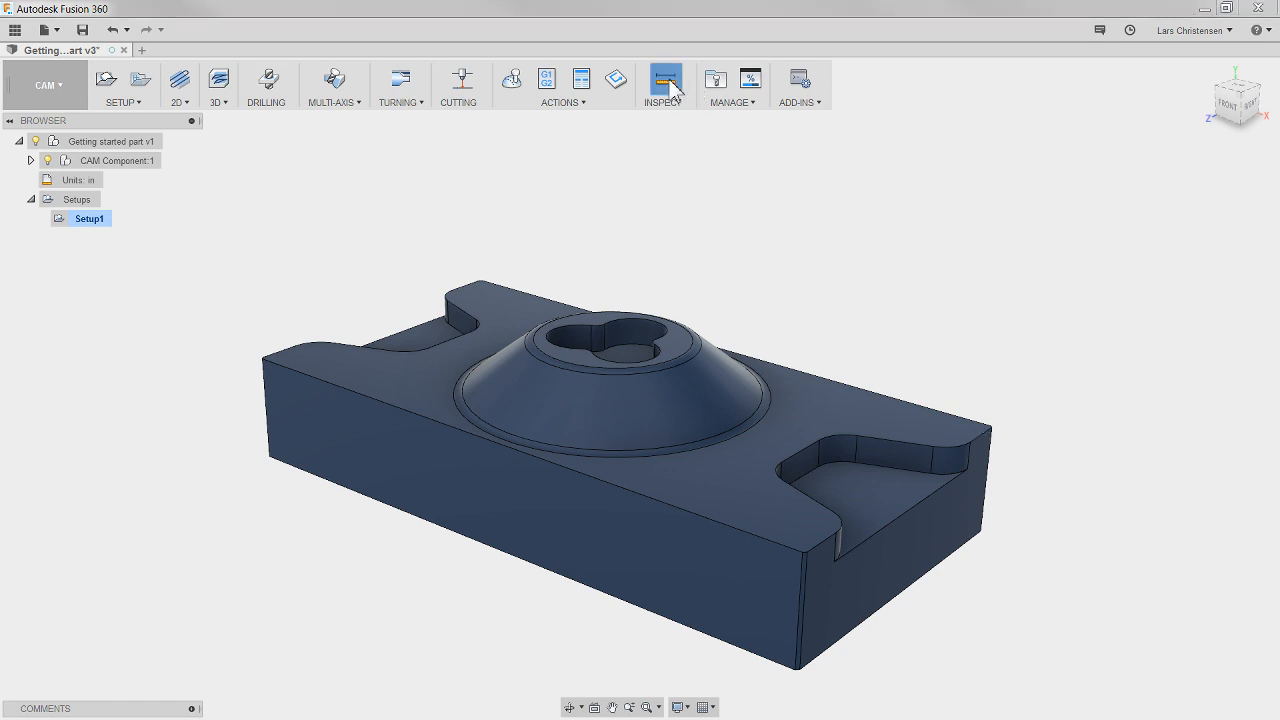
{"action": "left_click", "coordinate": [904, 598]}
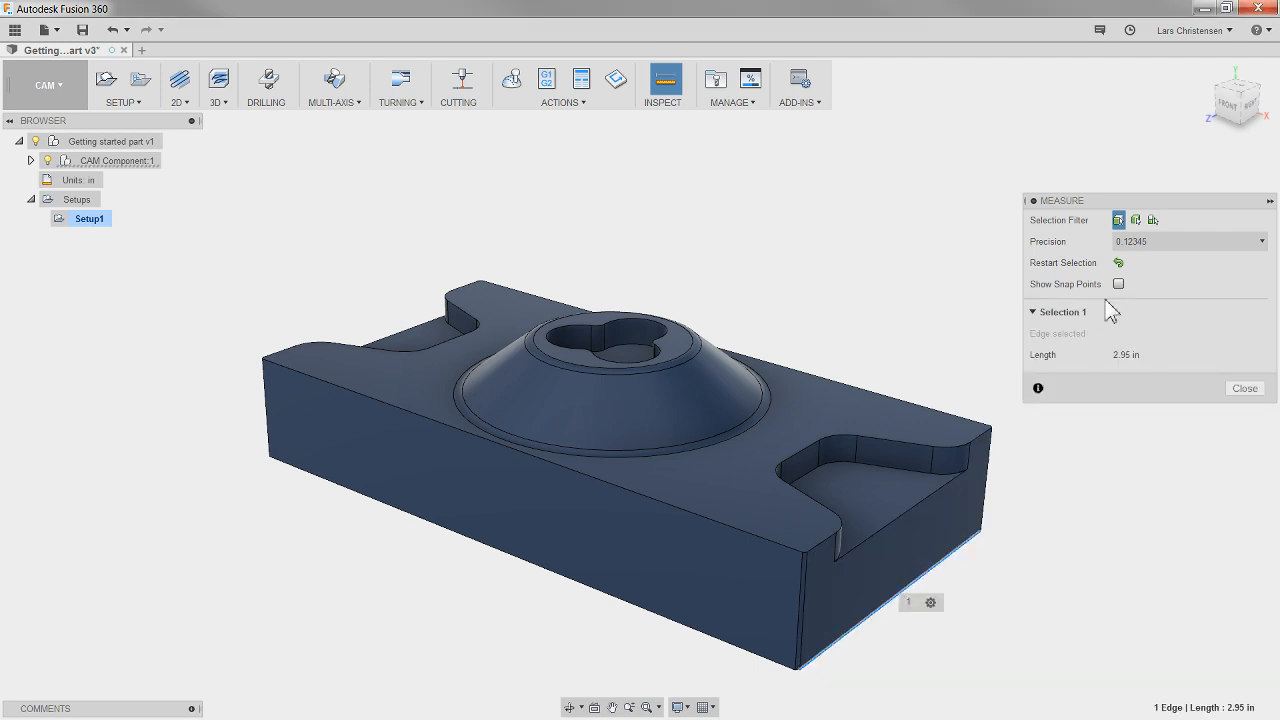
{"action": "left_click", "coordinate": [1245, 388]}
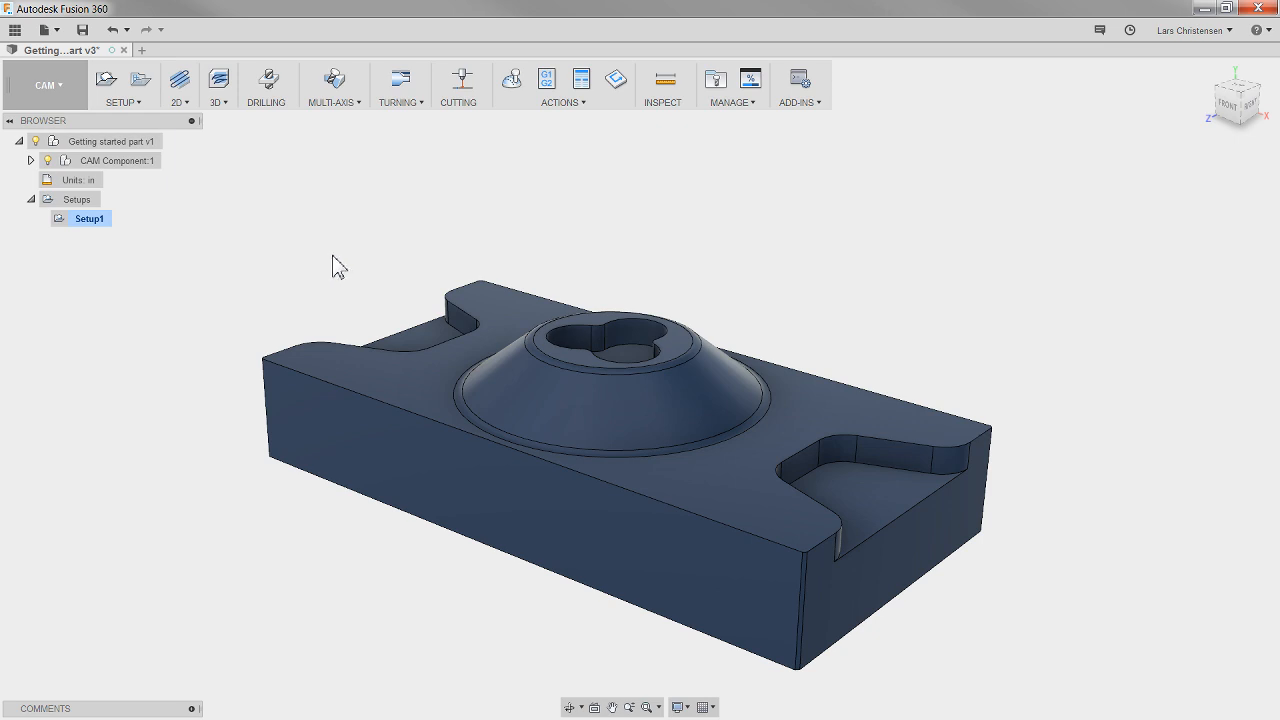
Step: Create a 2D Face operation in Setup1 with tool 3, the Ø1/2" flat from the Tutorial - Inch library, and default settings
{"action": "left_click", "coordinate": [184, 108]}
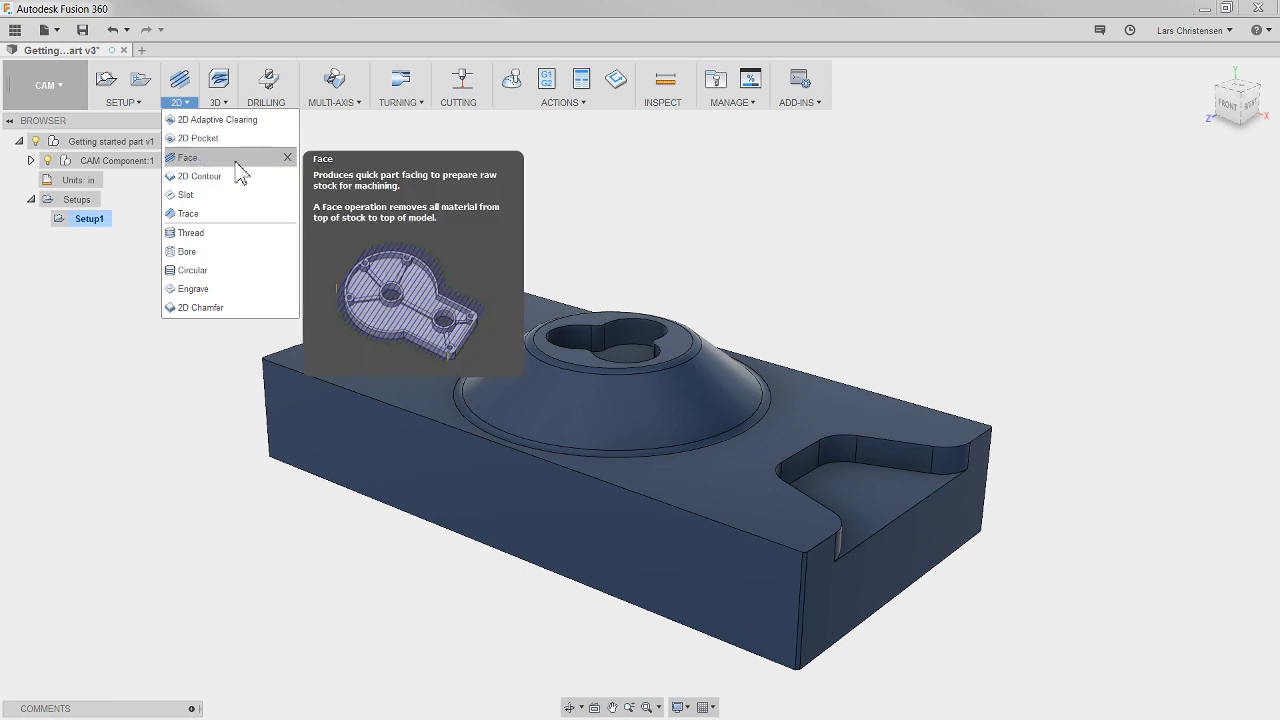
{"action": "left_click", "coordinate": [190, 158]}
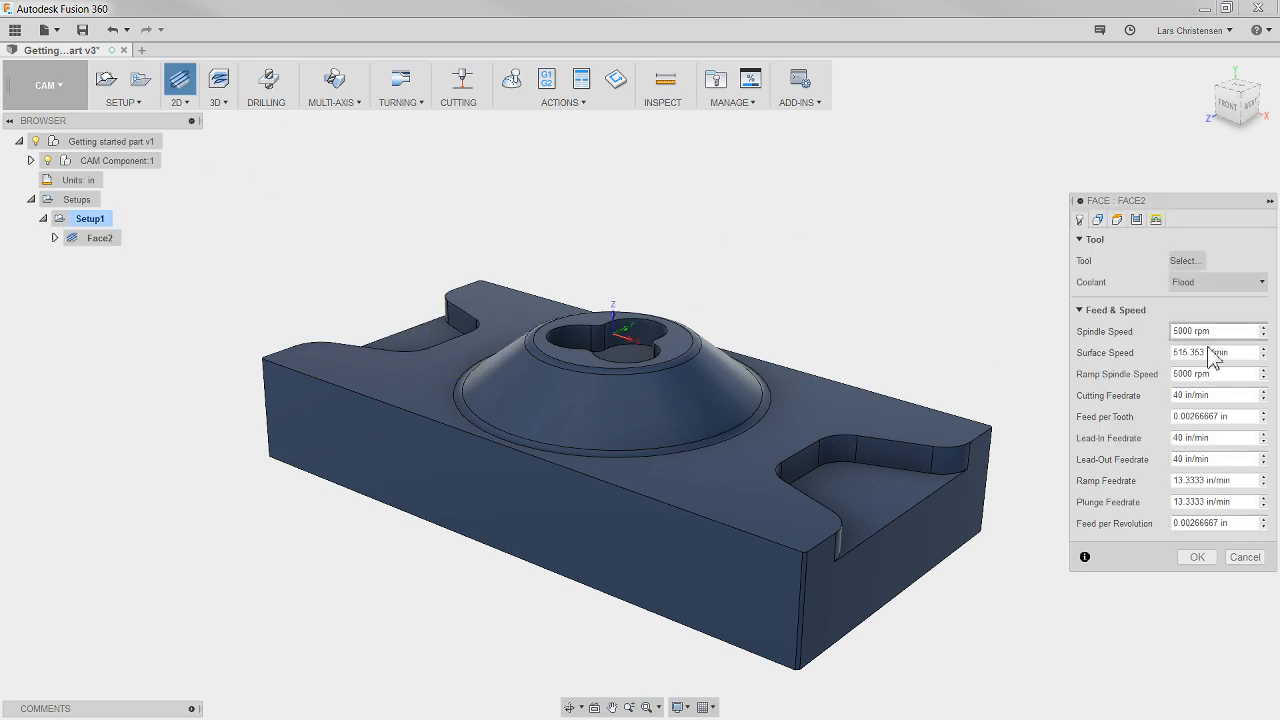
{"action": "left_click", "coordinate": [1185, 260]}
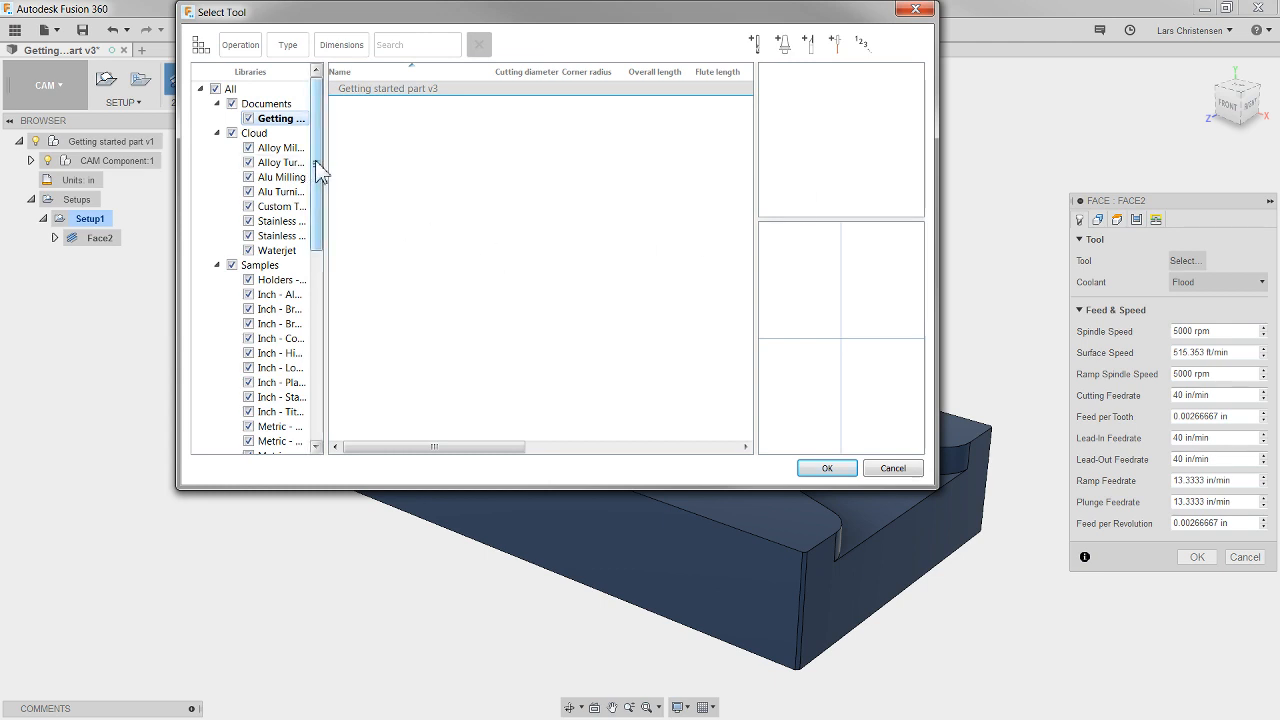
{"action": "left_click_drag", "start_coordinate": [329, 177], "coordinate": [388, 190]}
{"action": "scroll", "coordinate": [386, 250], "scroll_direction": "down", "scroll_amount": 3}
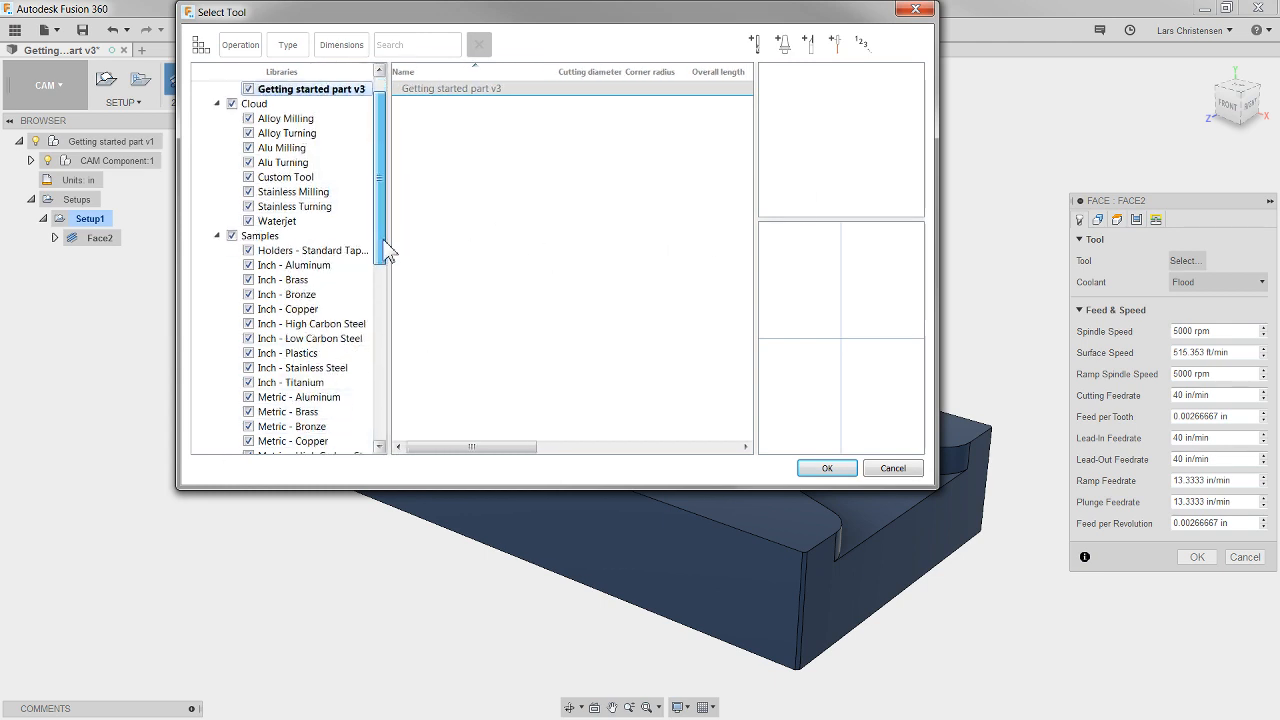
{"action": "left_click_drag", "start_coordinate": [393, 283], "coordinate": [397, 440]}
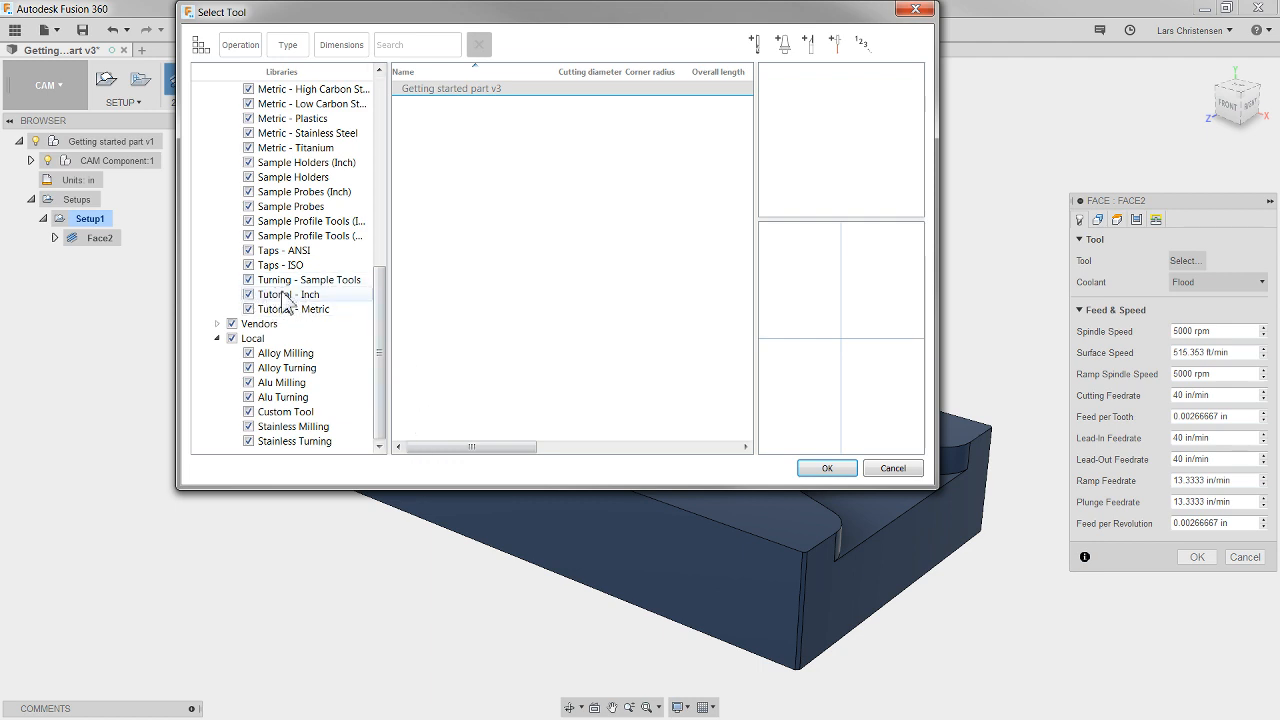
{"action": "left_click", "coordinate": [278, 296]}
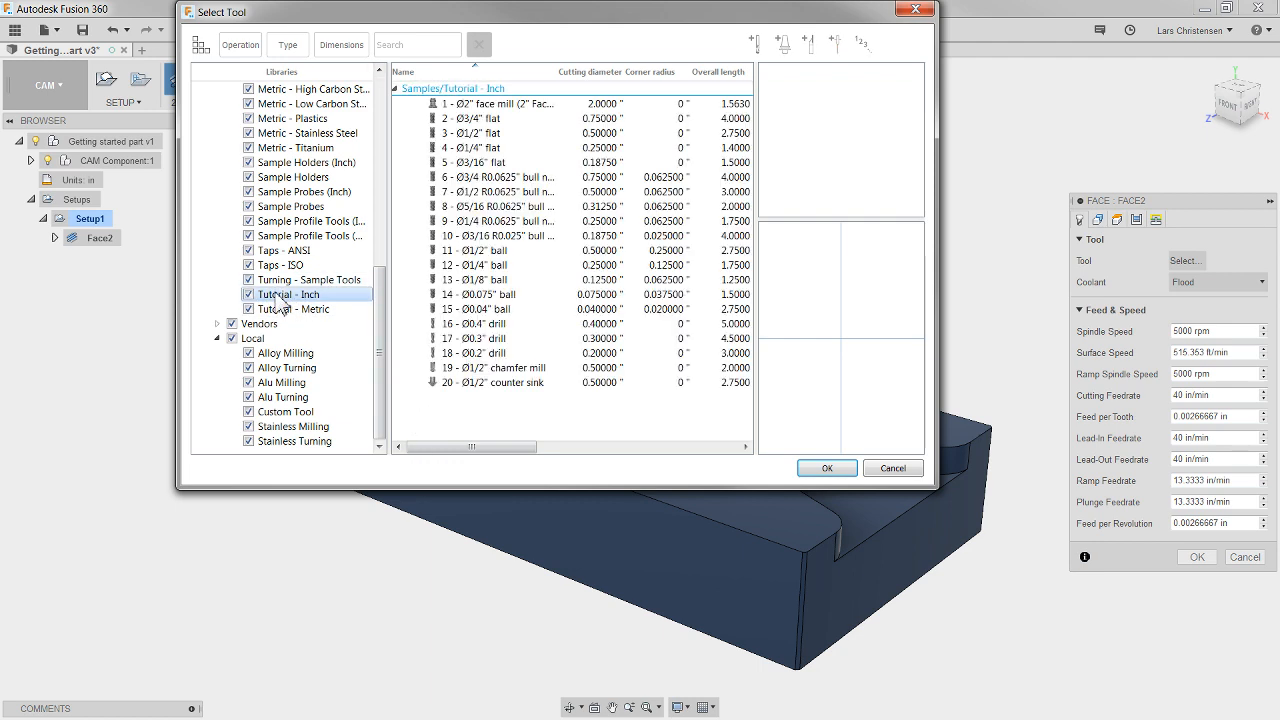
{"action": "left_click", "coordinate": [465, 135]}
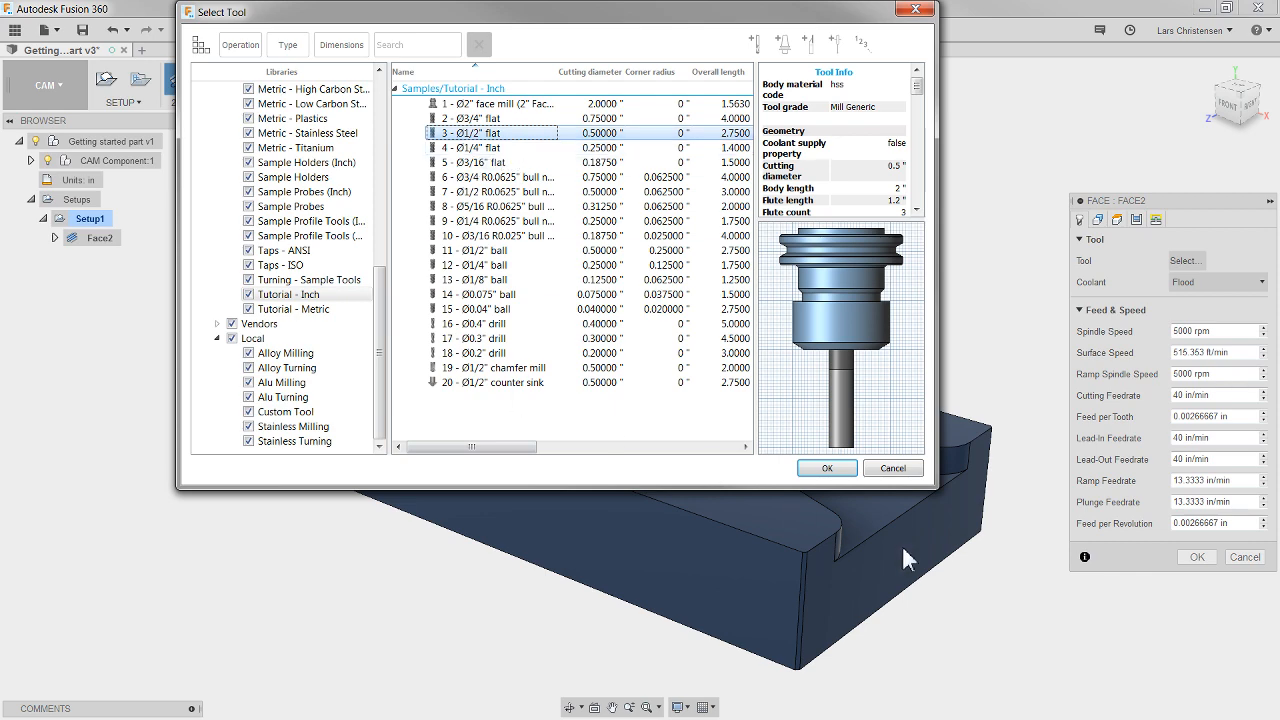
{"action": "left_click", "coordinate": [830, 468]}
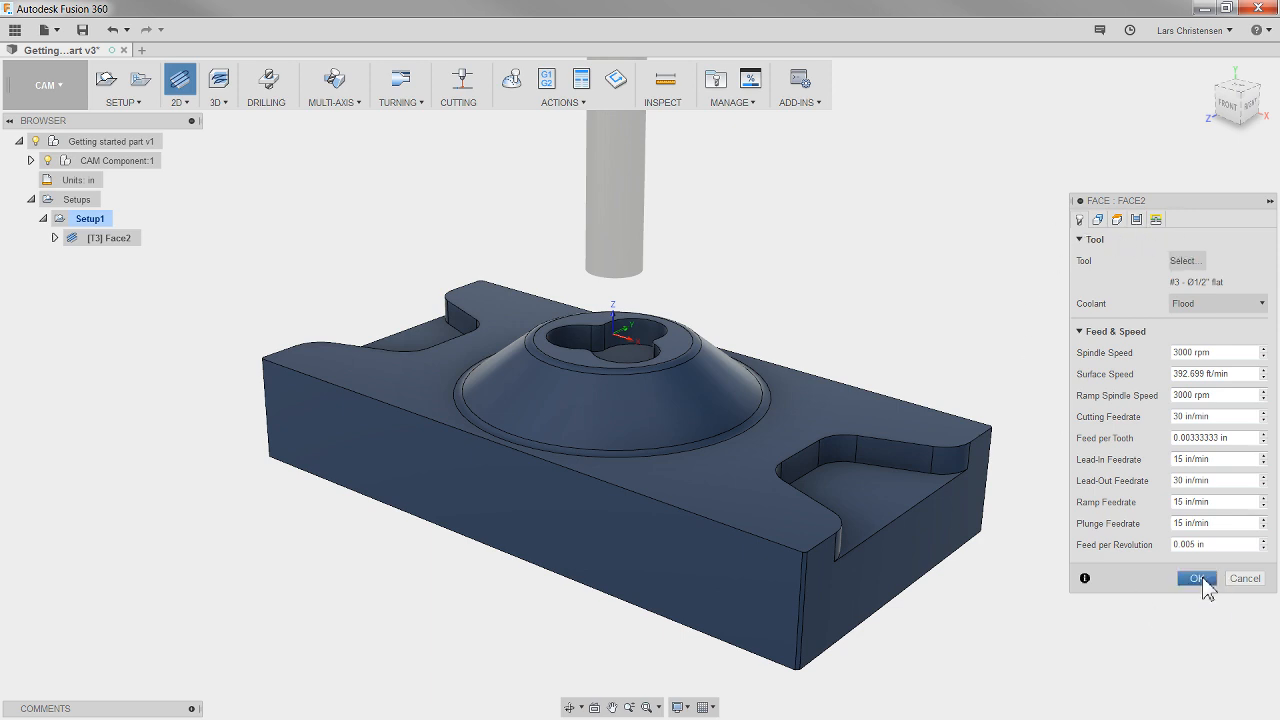
{"action": "left_click", "coordinate": [1197, 578]}
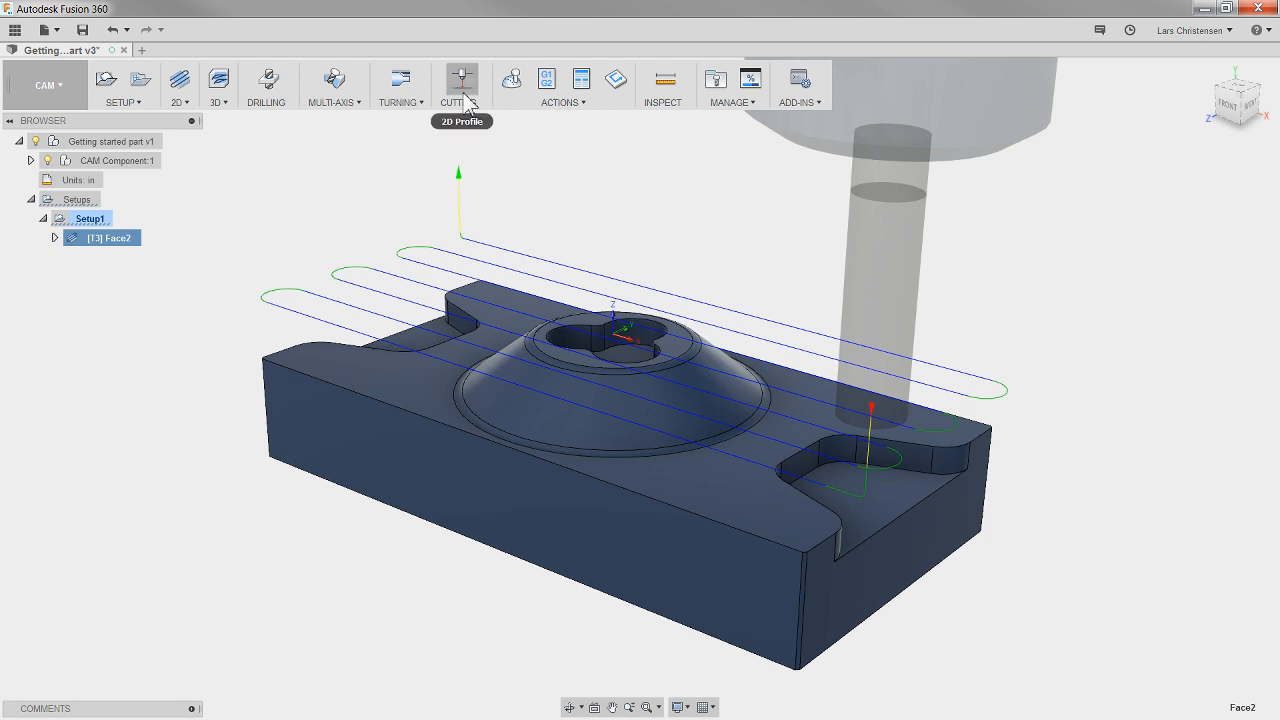
Step: Simulate the facing operation, play its toolpath through to the end, and close the simulation
{"action": "left_click", "coordinate": [515, 86]}
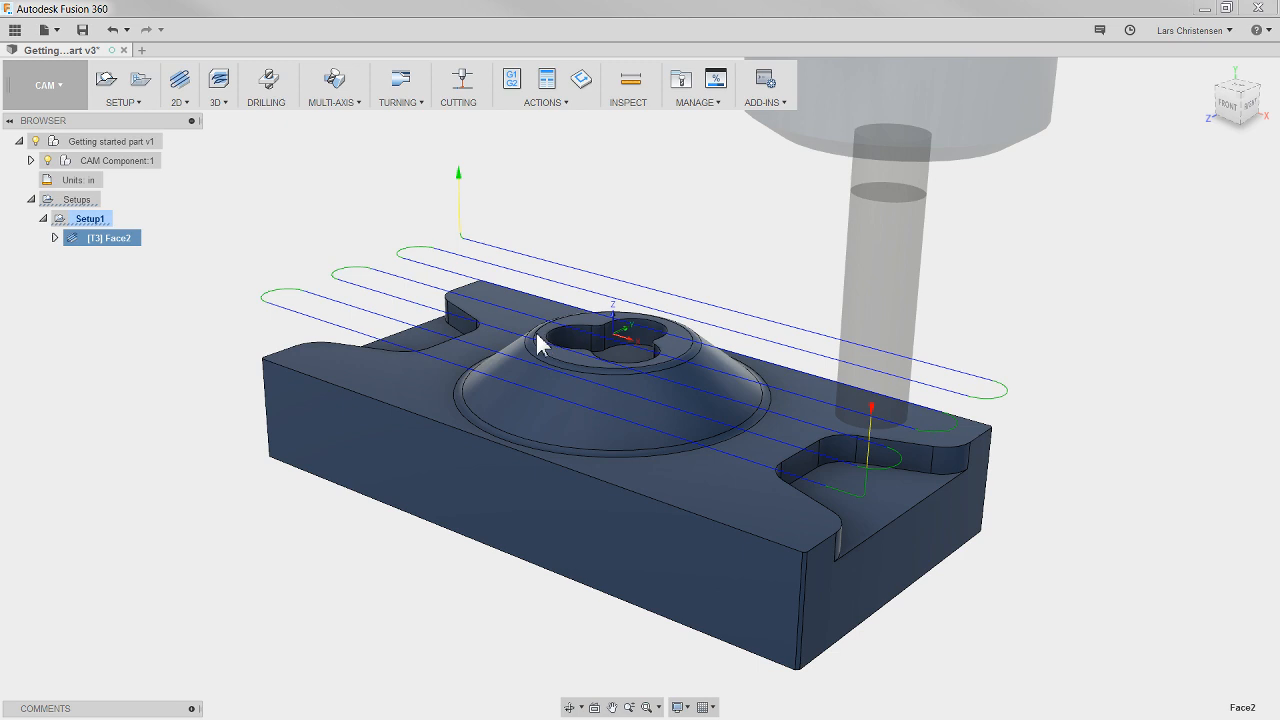
{"action": "left_click", "coordinate": [323, 200]}
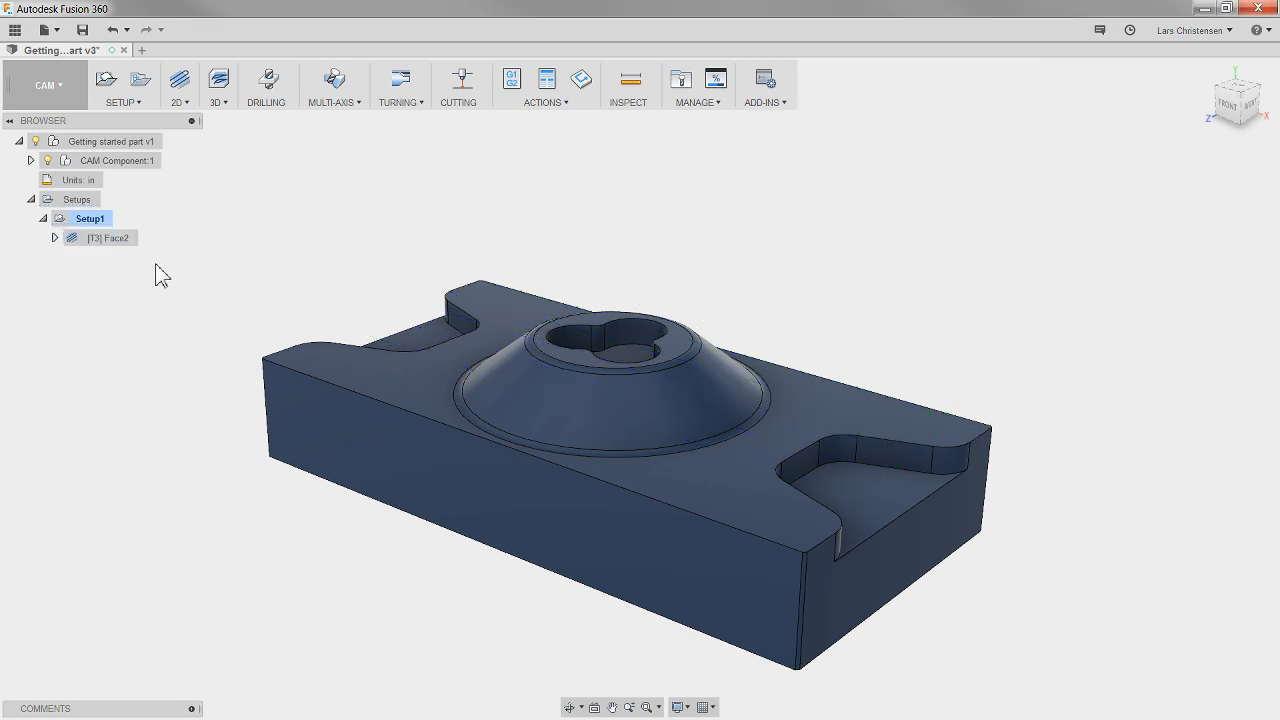
{"action": "left_click", "coordinate": [109, 240]}
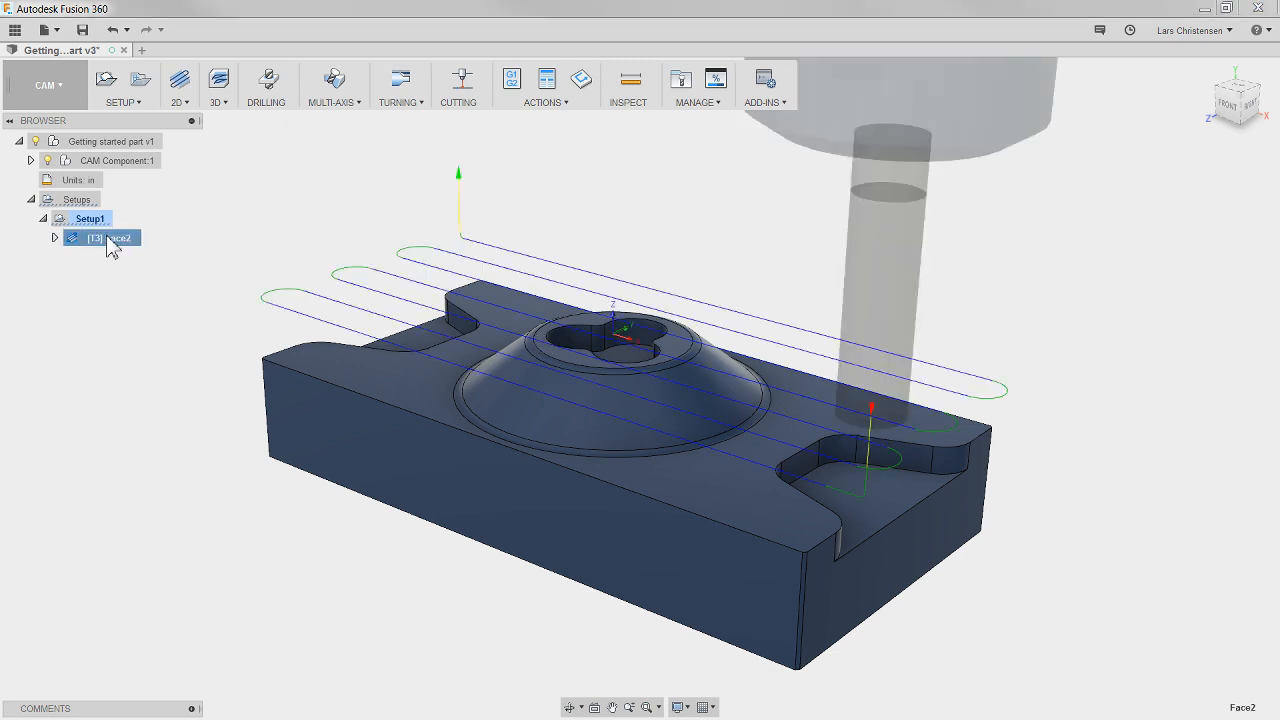
{"action": "right_click", "coordinate": [119, 248]}
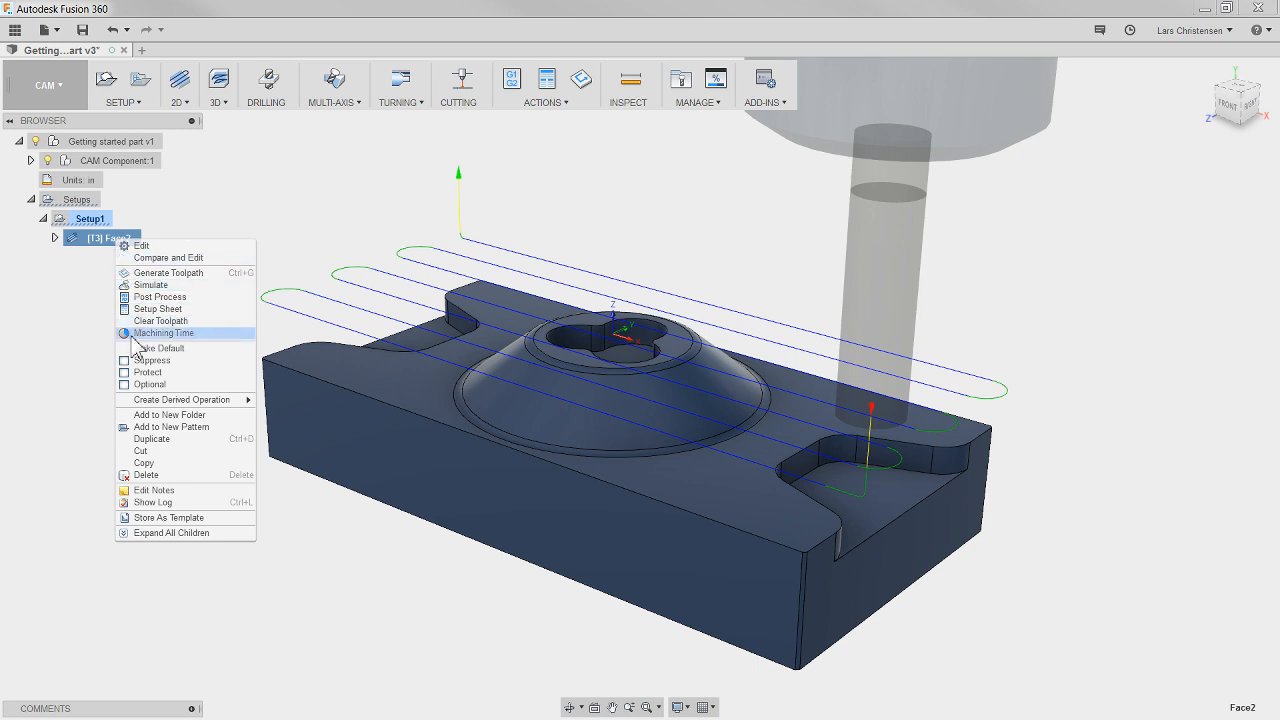
{"action": "left_click", "coordinate": [145, 285]}
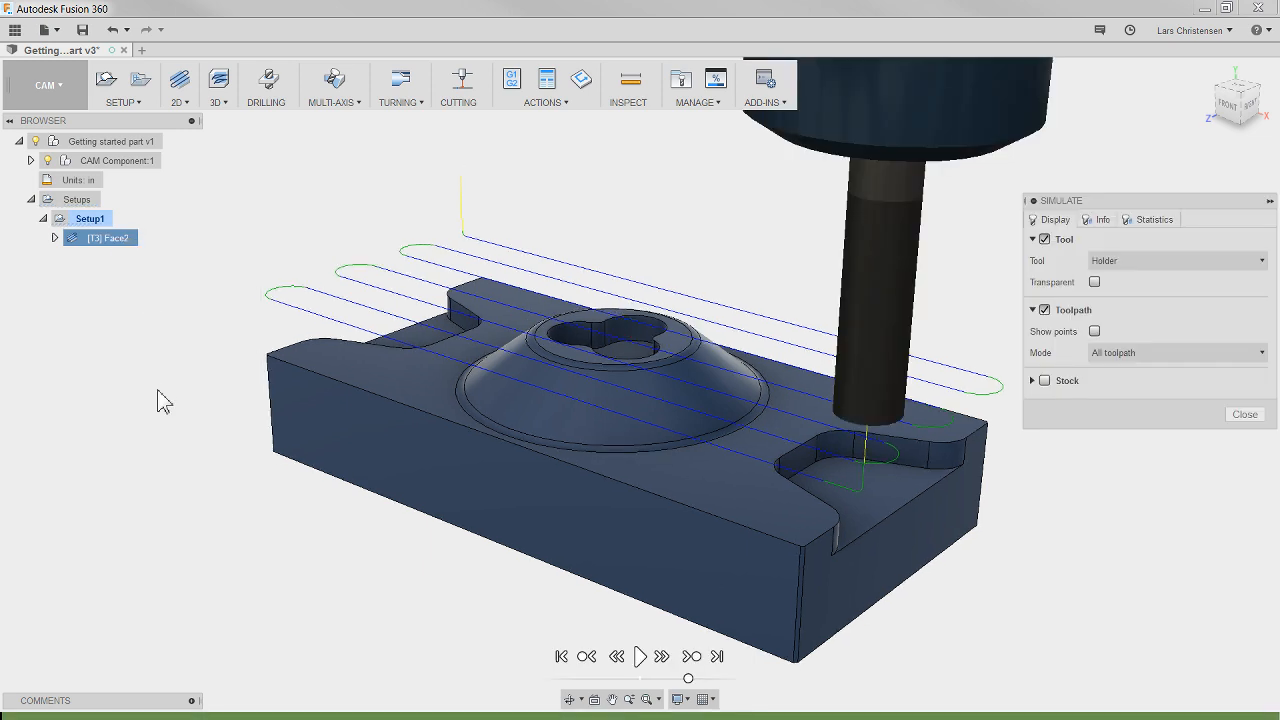
{"action": "left_click", "coordinate": [640, 656]}
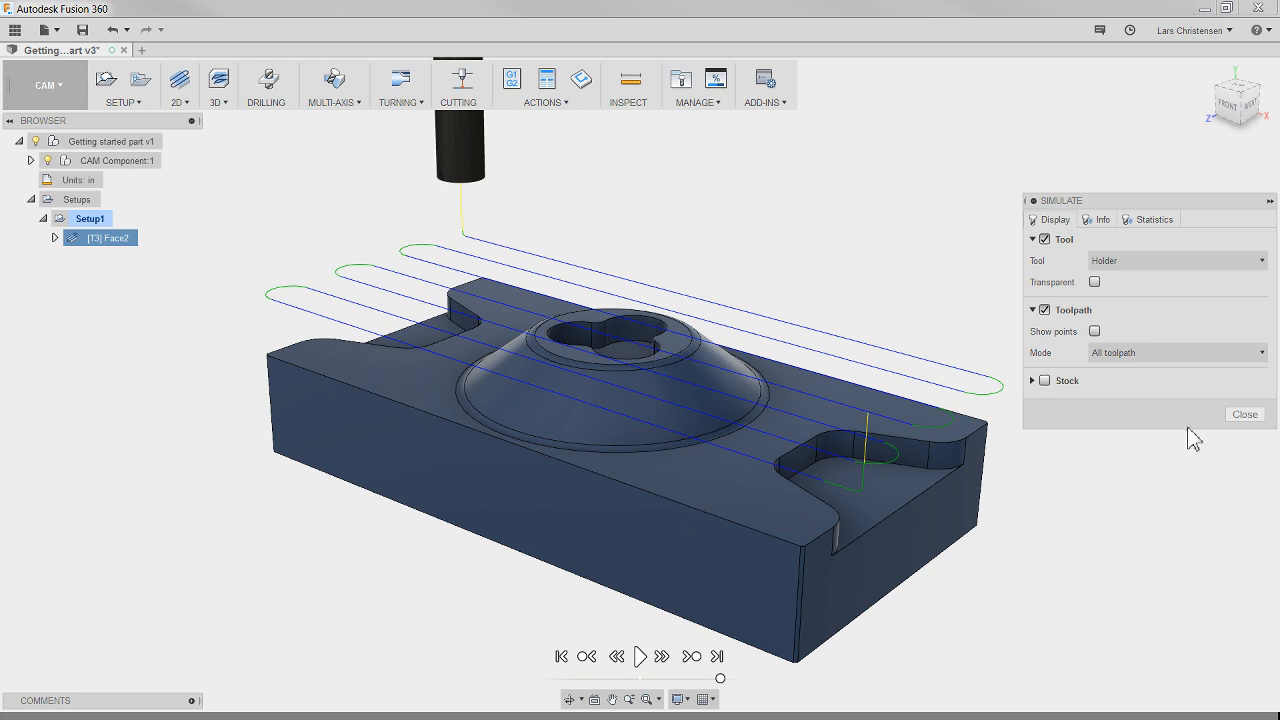
{"action": "left_click", "coordinate": [1243, 416]}
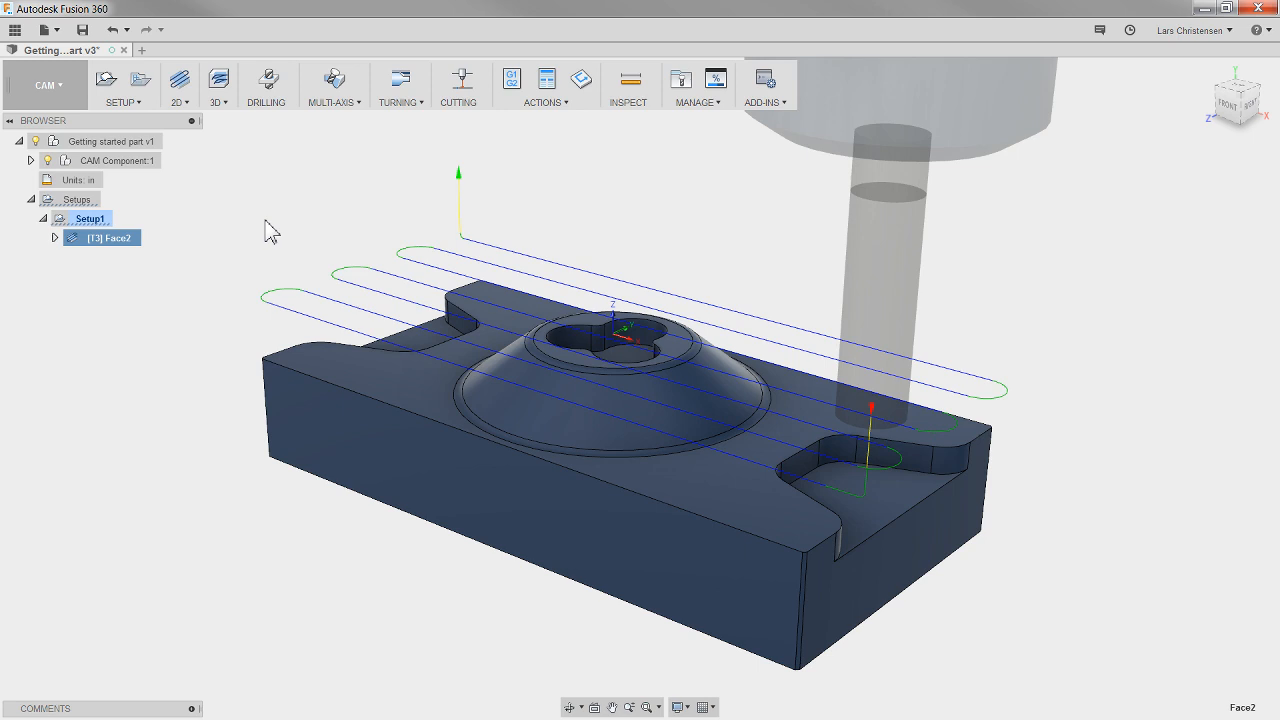
Step: Create a 3D Adaptive Clearing operation with tool #3, the Ø1/2" flat, keeping all default settings
{"action": "left_click", "coordinate": [186, 104]}
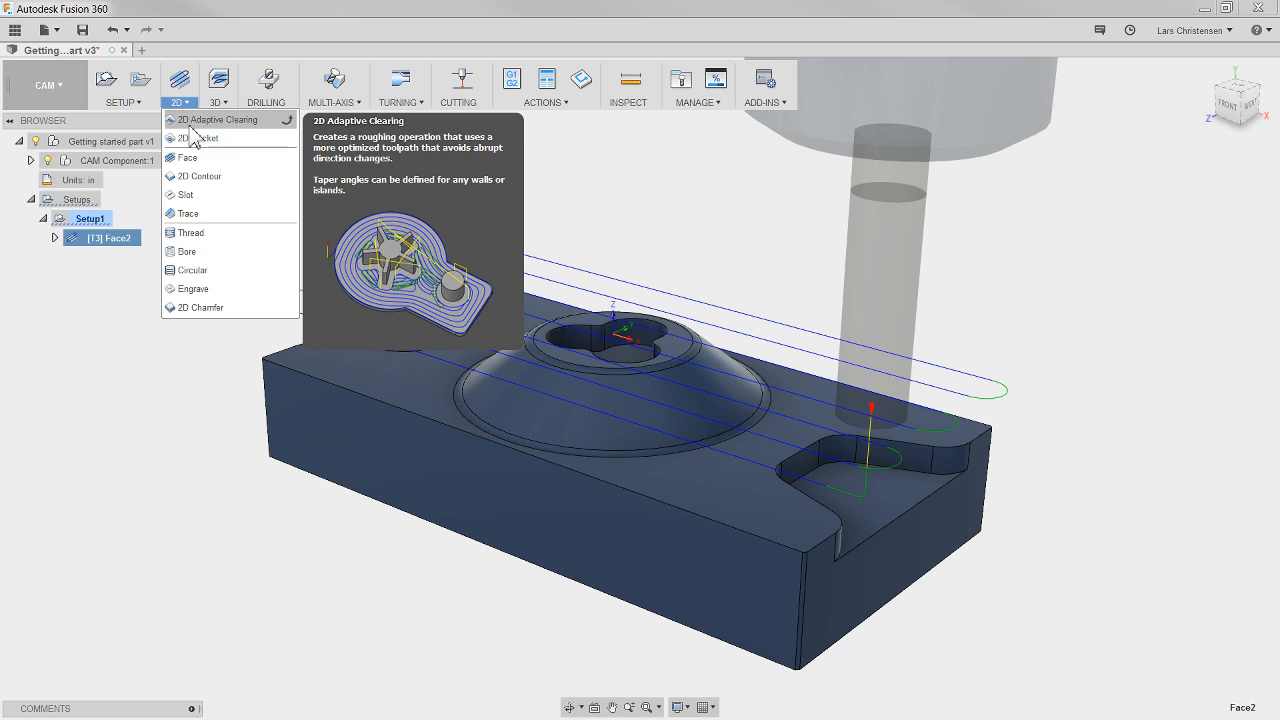
{"action": "left_click", "coordinate": [217, 102]}
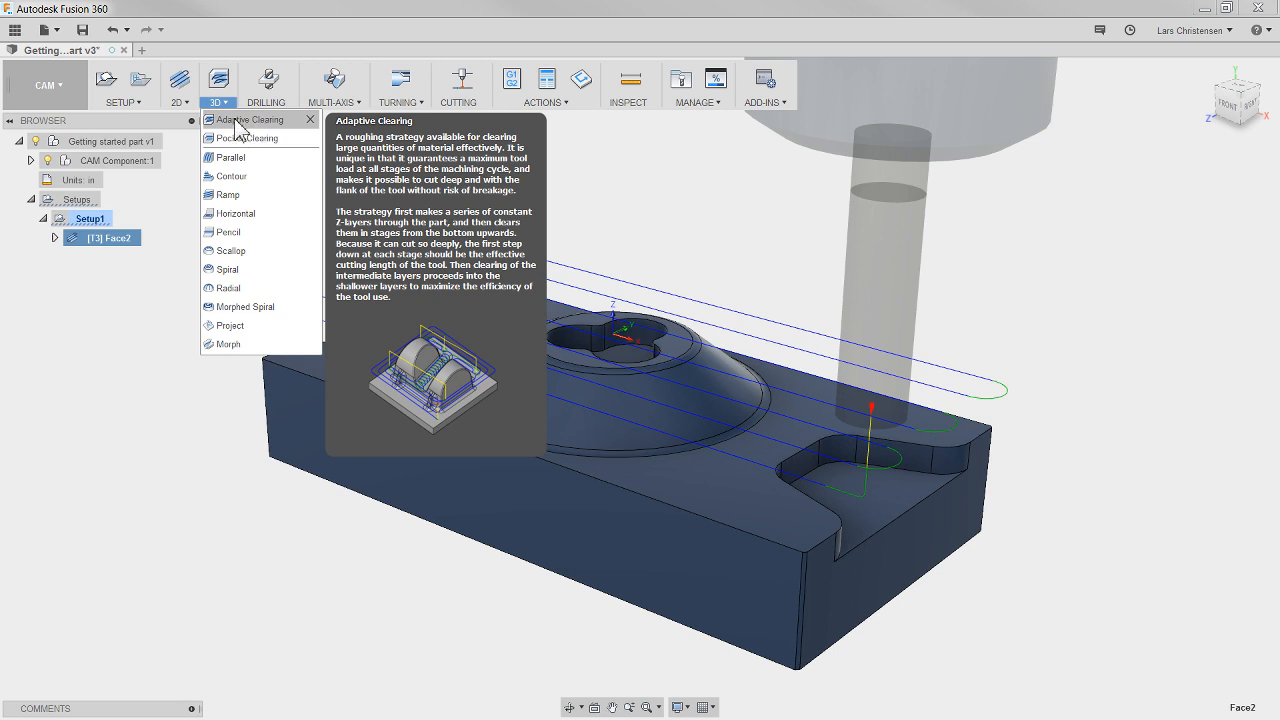
{"action": "left_click", "coordinate": [181, 103]}
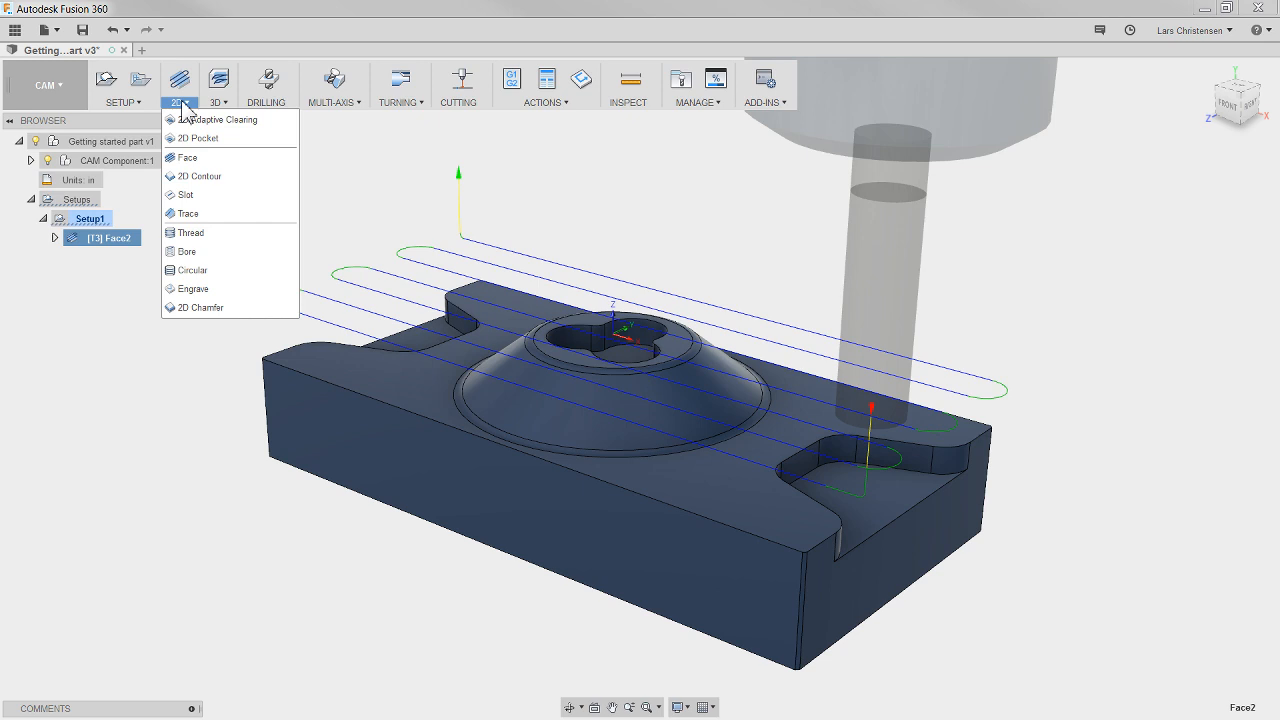
{"action": "left_click", "coordinate": [220, 104]}
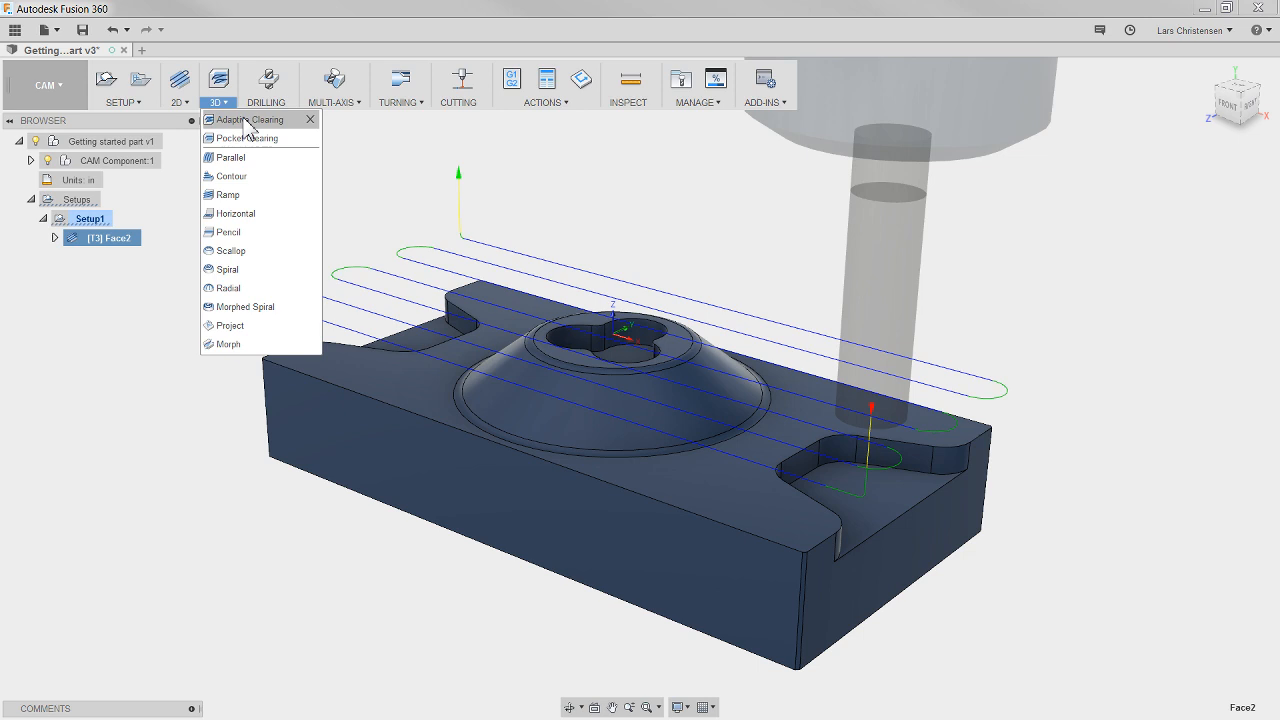
{"action": "left_click", "coordinate": [248, 120]}
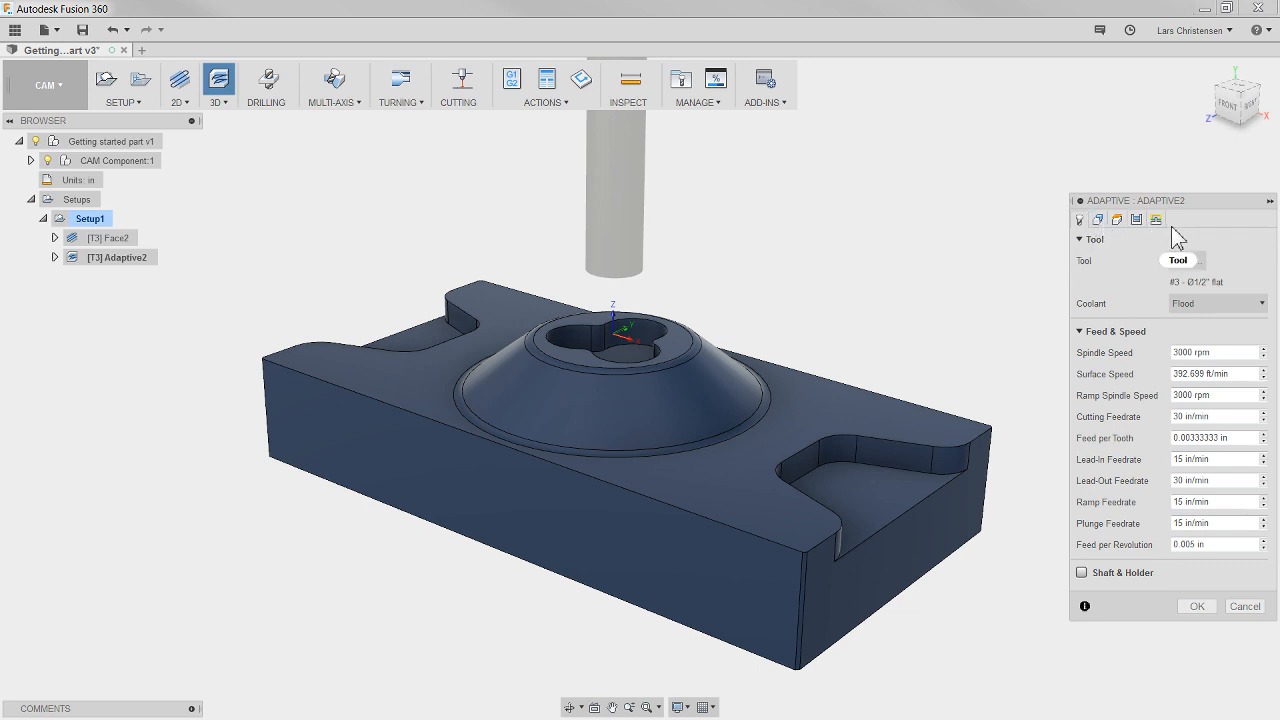
{"action": "left_click", "coordinate": [1196, 606]}
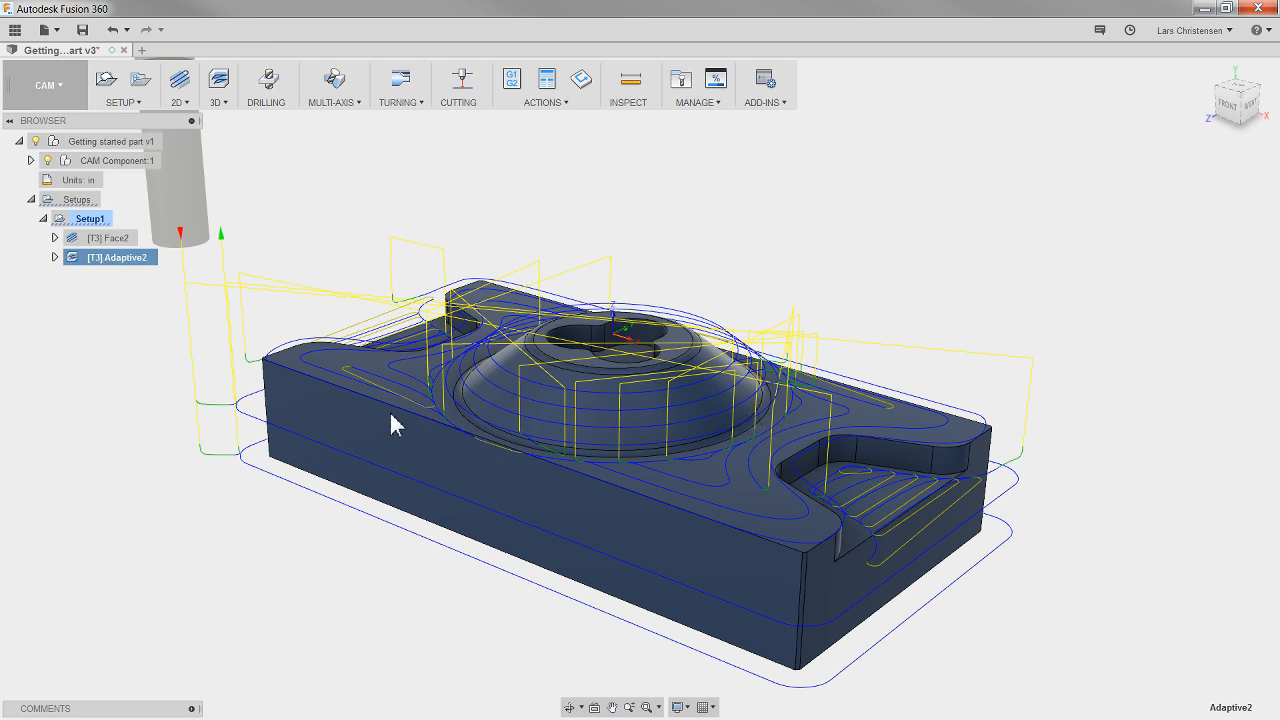
Step: Simulate all of Setup1 with the toolpath mode set to Tail and the stock shown, and play it through to the end
{"action": "left_click", "coordinate": [108, 218]}
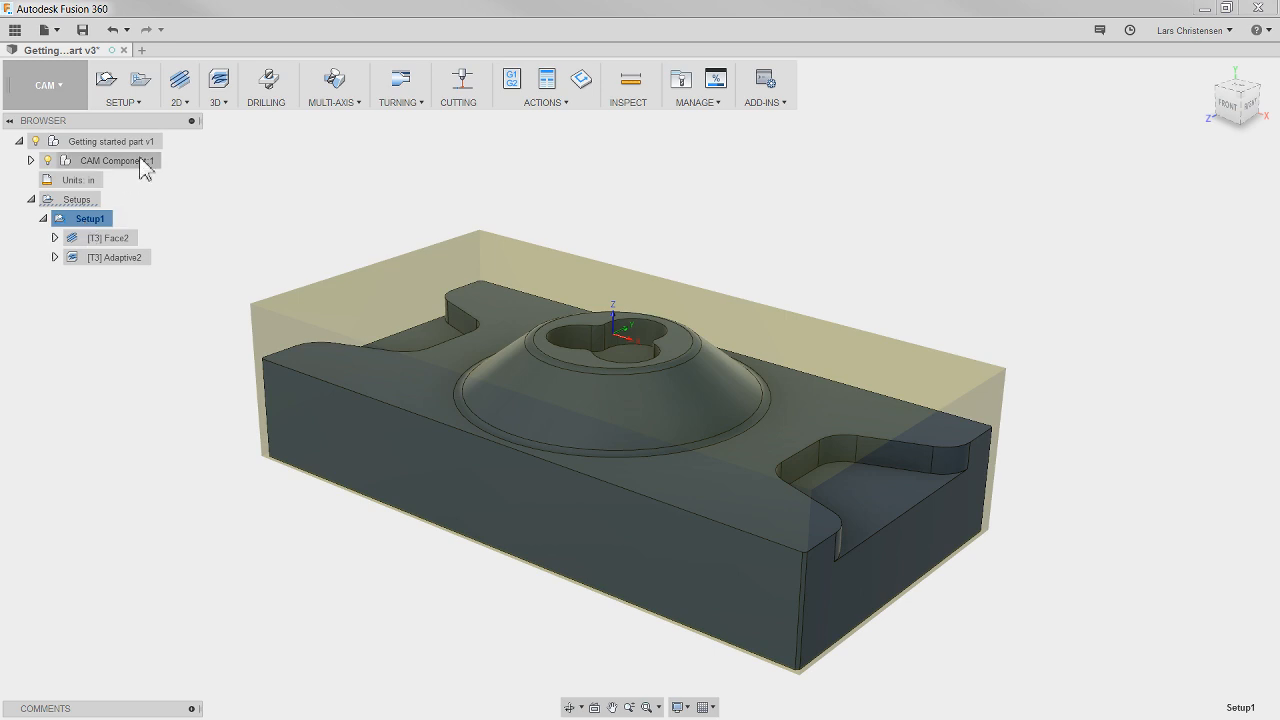
{"action": "right_click", "coordinate": [98, 220]}
{"action": "left_click", "coordinate": [130, 288]}
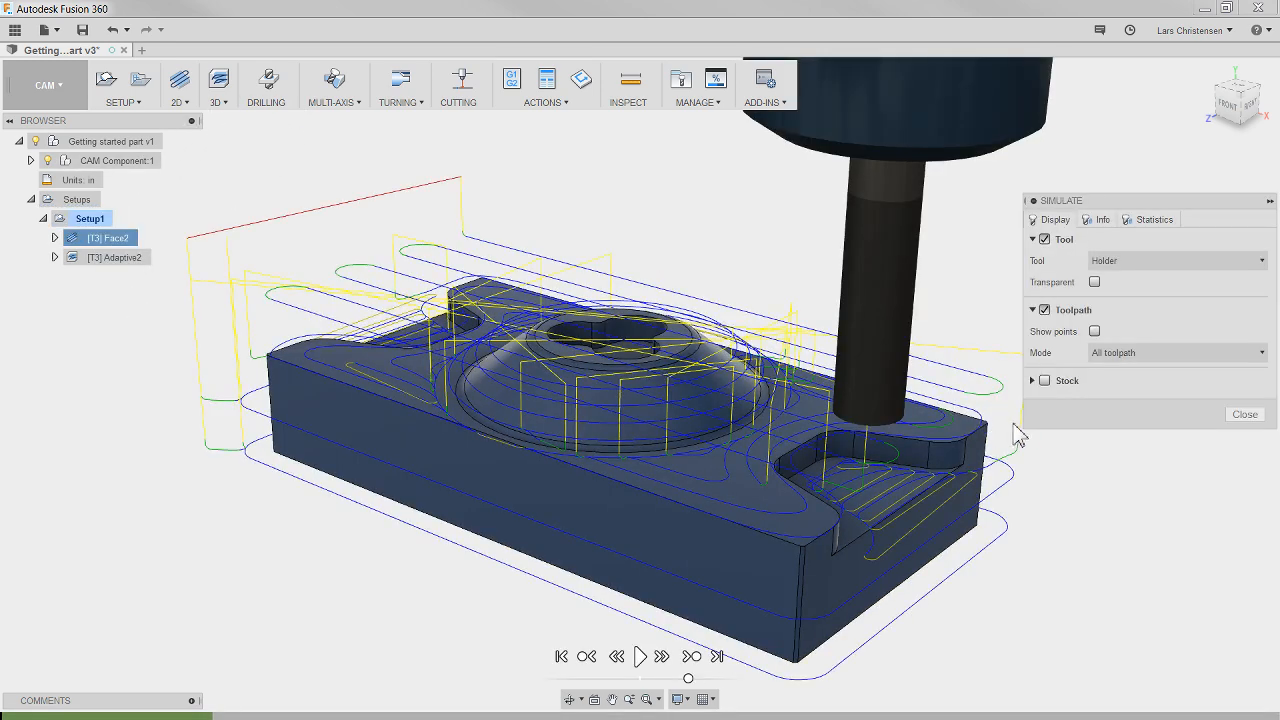
{"action": "left_click", "coordinate": [1150, 352]}
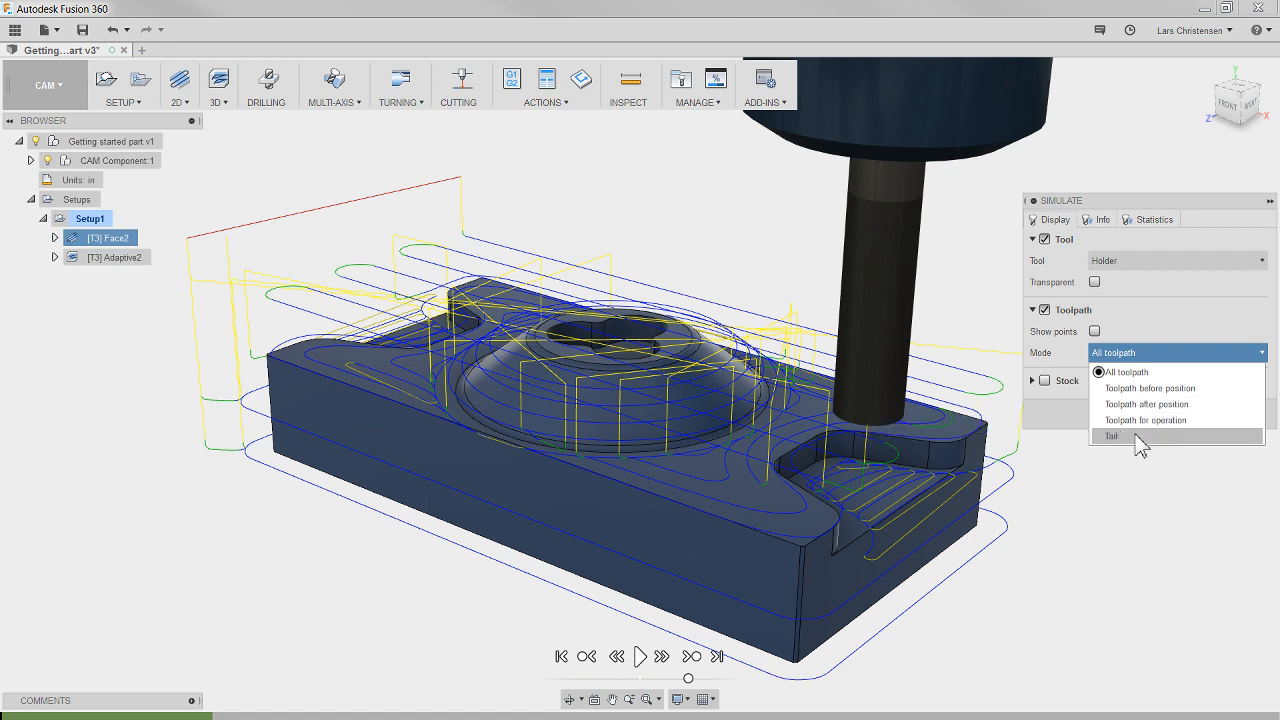
{"action": "left_click", "coordinate": [1138, 436]}
{"action": "left_click", "coordinate": [1045, 381]}
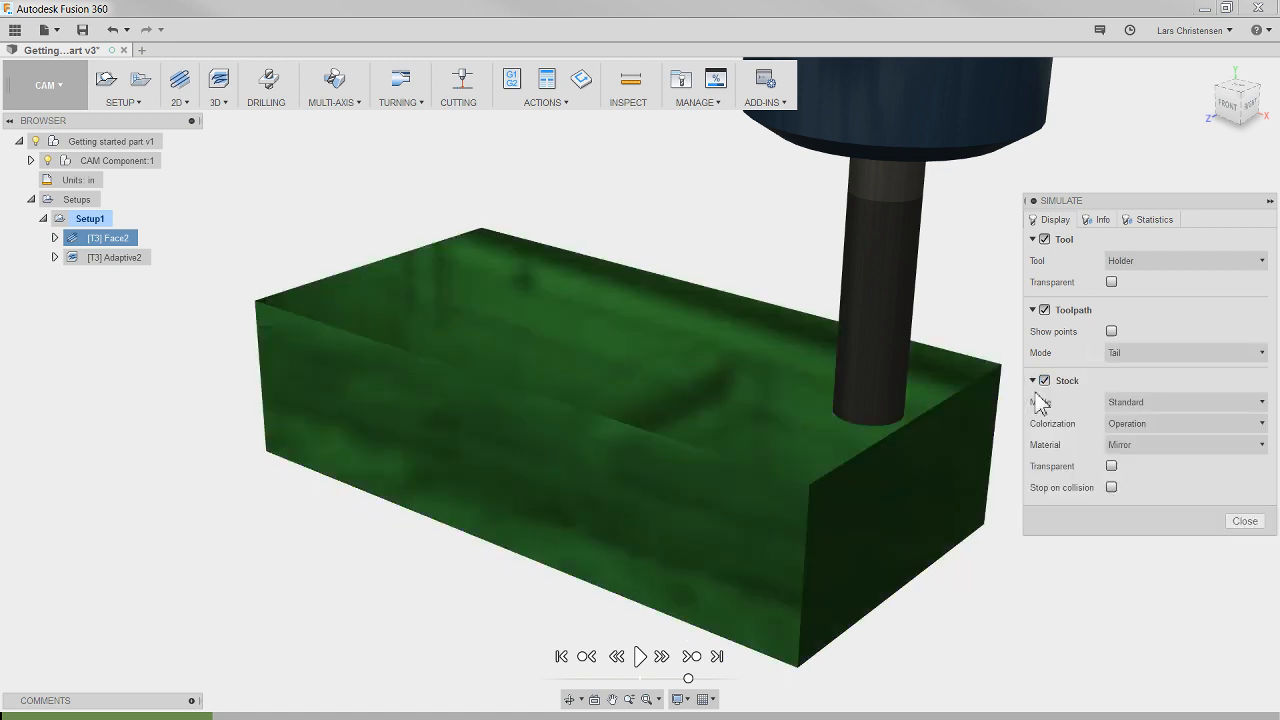
{"action": "left_click", "coordinate": [641, 657]}
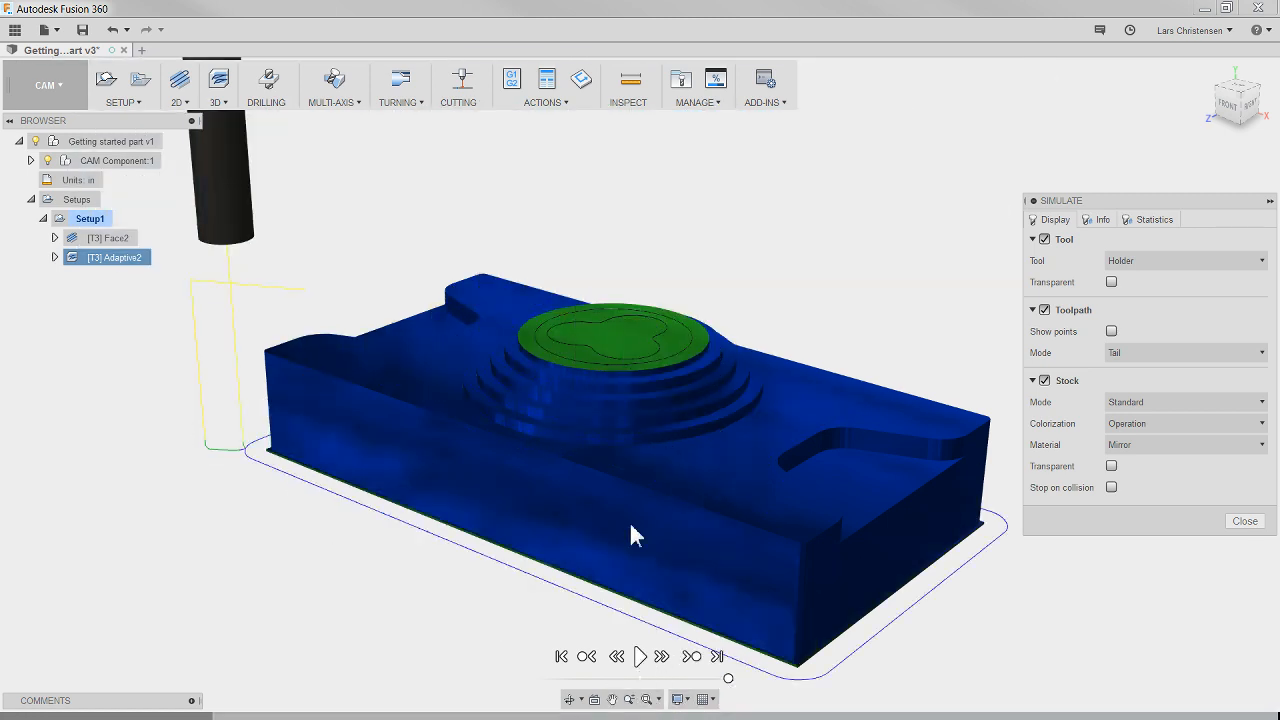
Step: Set the simulated stock's colorization to Material and its material to Ceramic, and close the simulation
{"action": "left_click", "coordinate": [1168, 424]}
{"action": "left_click", "coordinate": [1156, 425]}
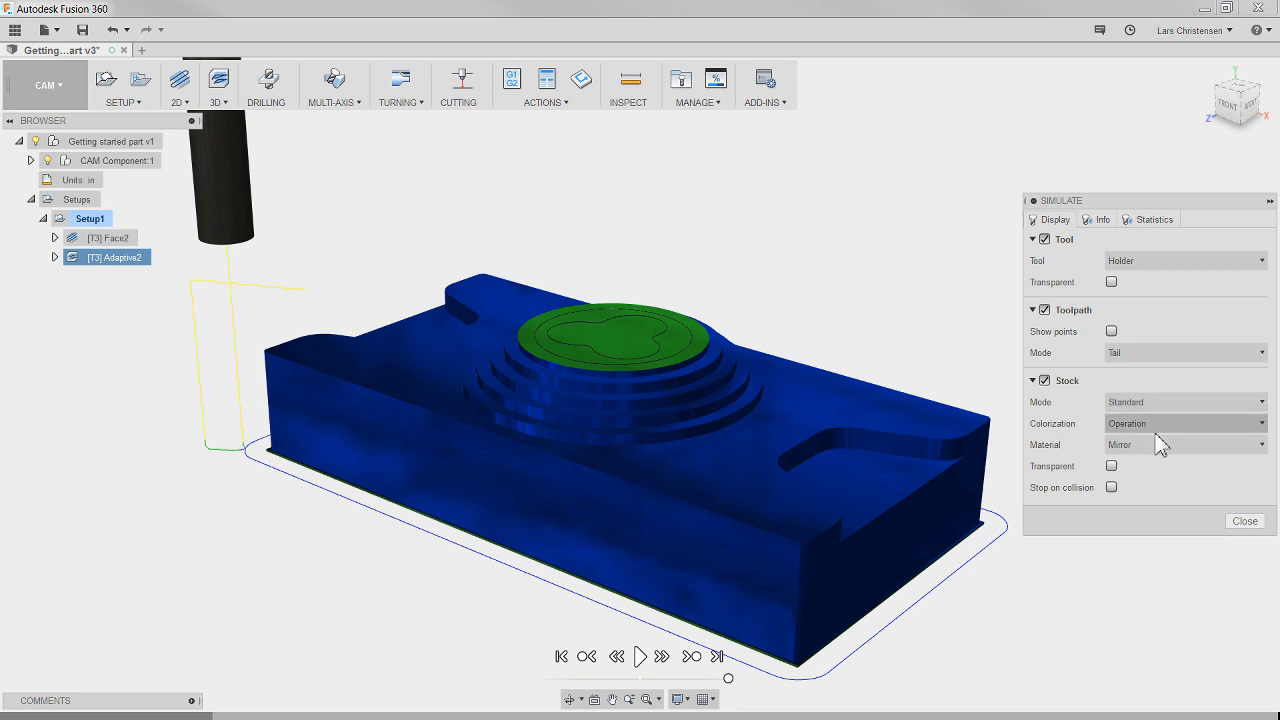
{"action": "left_click", "coordinate": [1160, 444]}
{"action": "left_click", "coordinate": [1135, 460]}
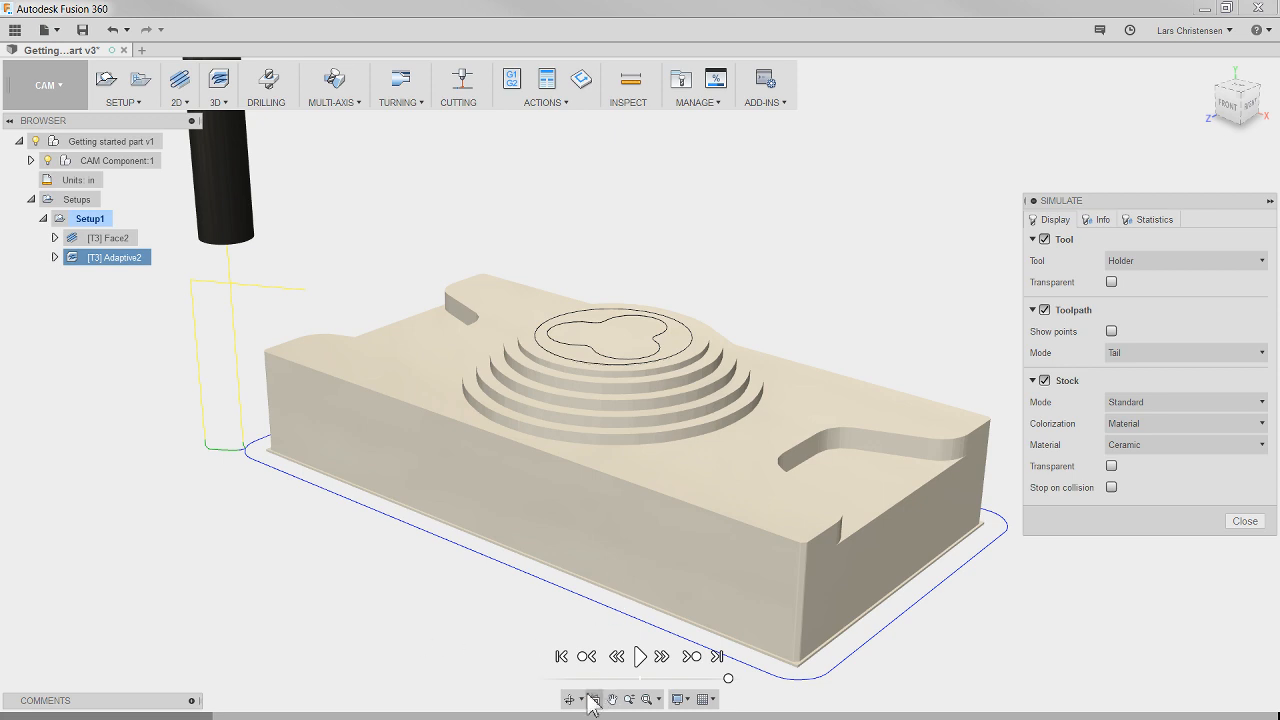
{"action": "left_click", "coordinate": [1240, 521]}
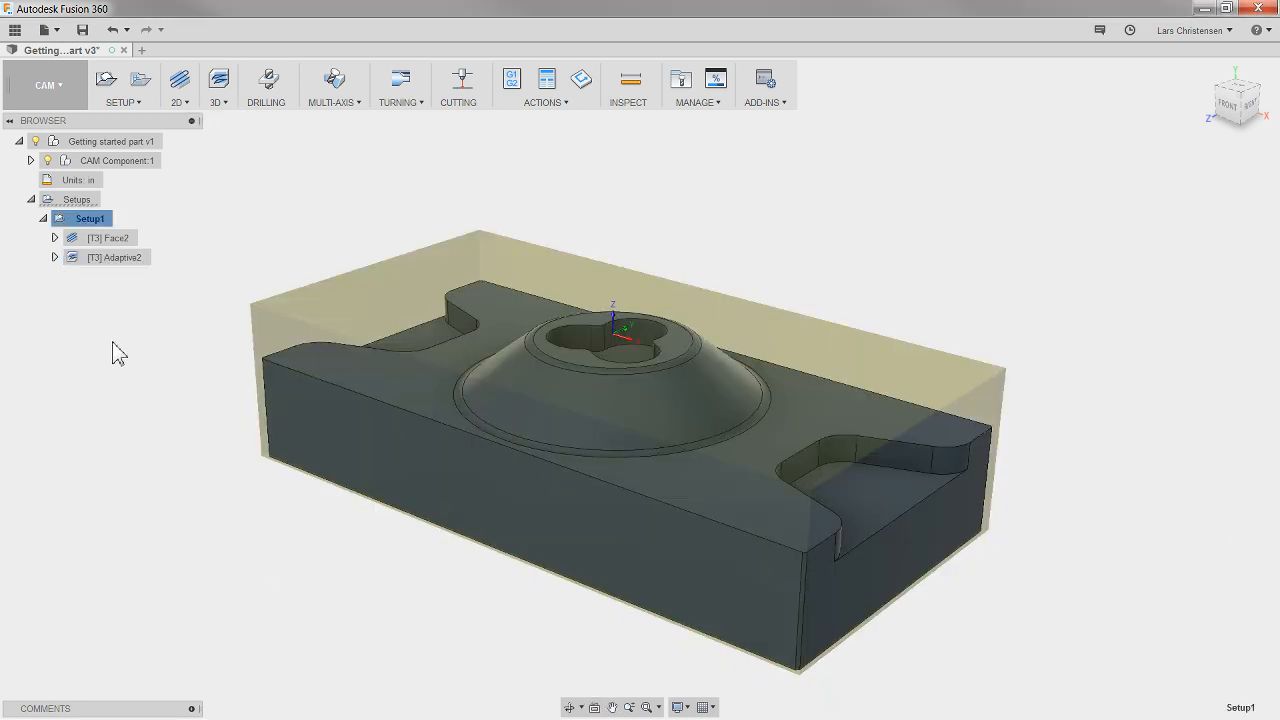
Step: Edit the Adaptive2 operation so its bottom height is offset .5+.1 in from the model bottom, and regenerate the toolpath
{"action": "left_click", "coordinate": [117, 258]}
{"action": "right_click", "coordinate": [130, 268]}
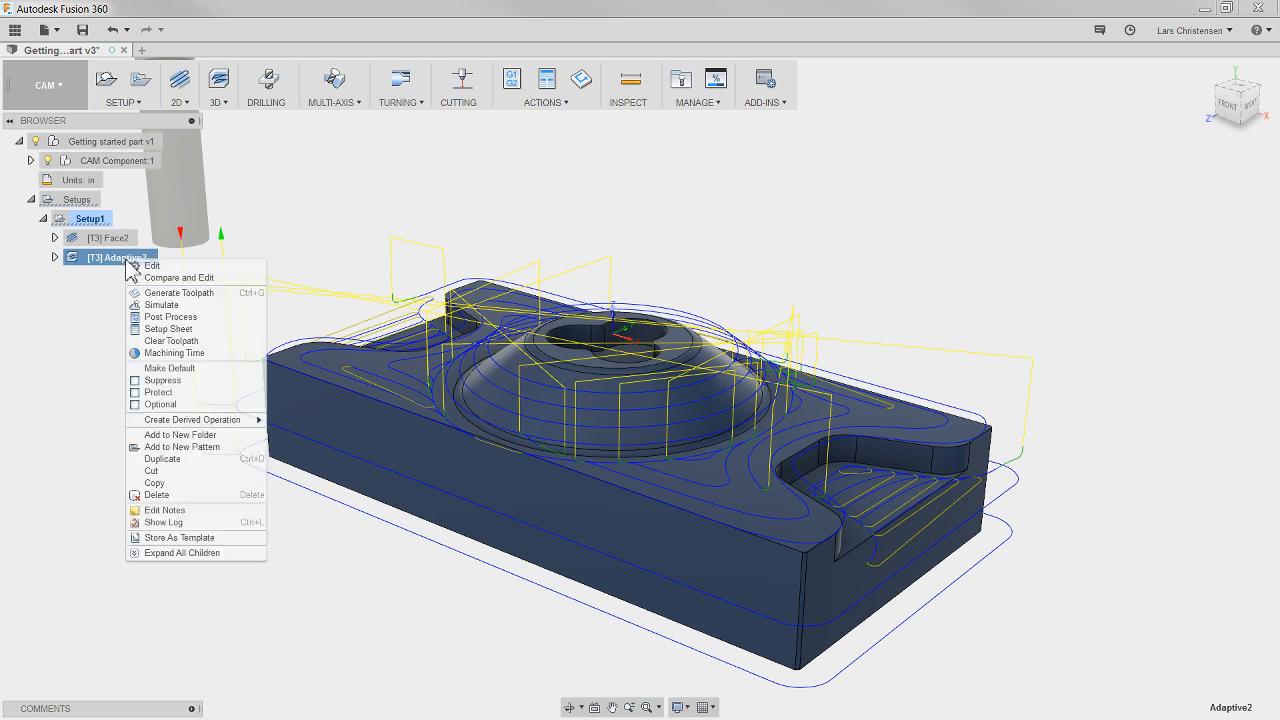
{"action": "left_click", "coordinate": [171, 274]}
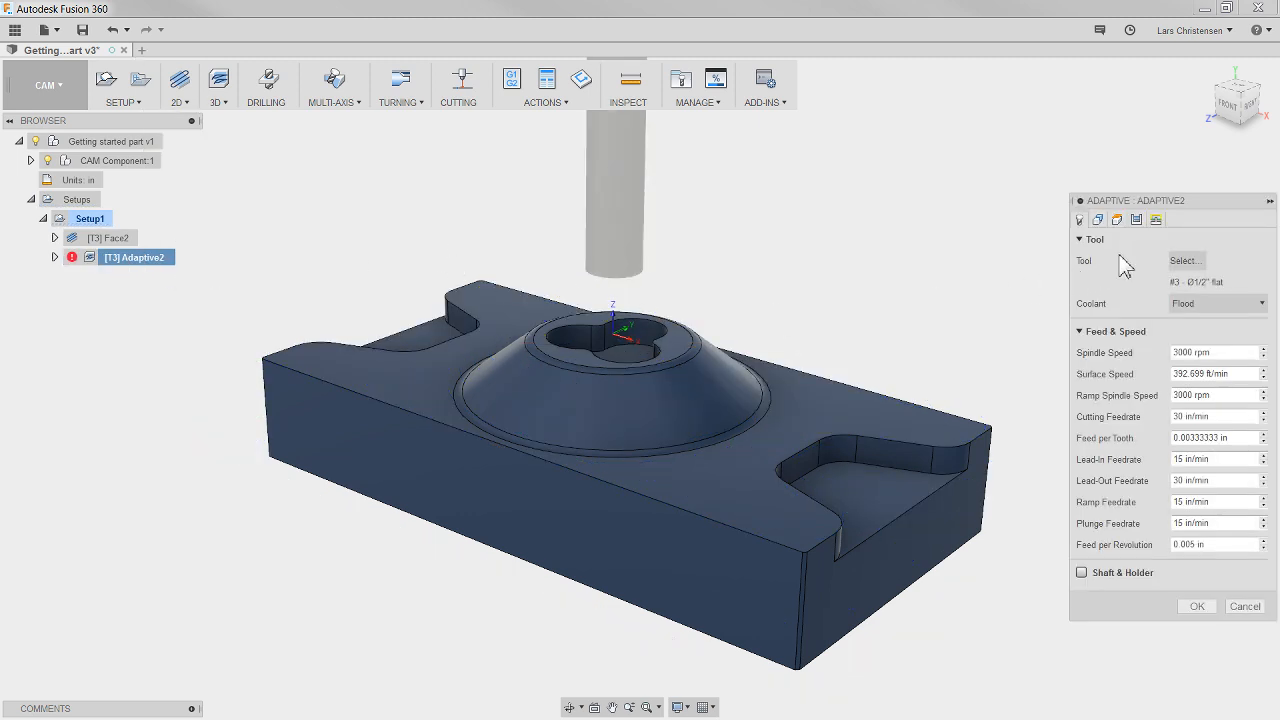
{"action": "left_click", "coordinate": [1117, 220]}
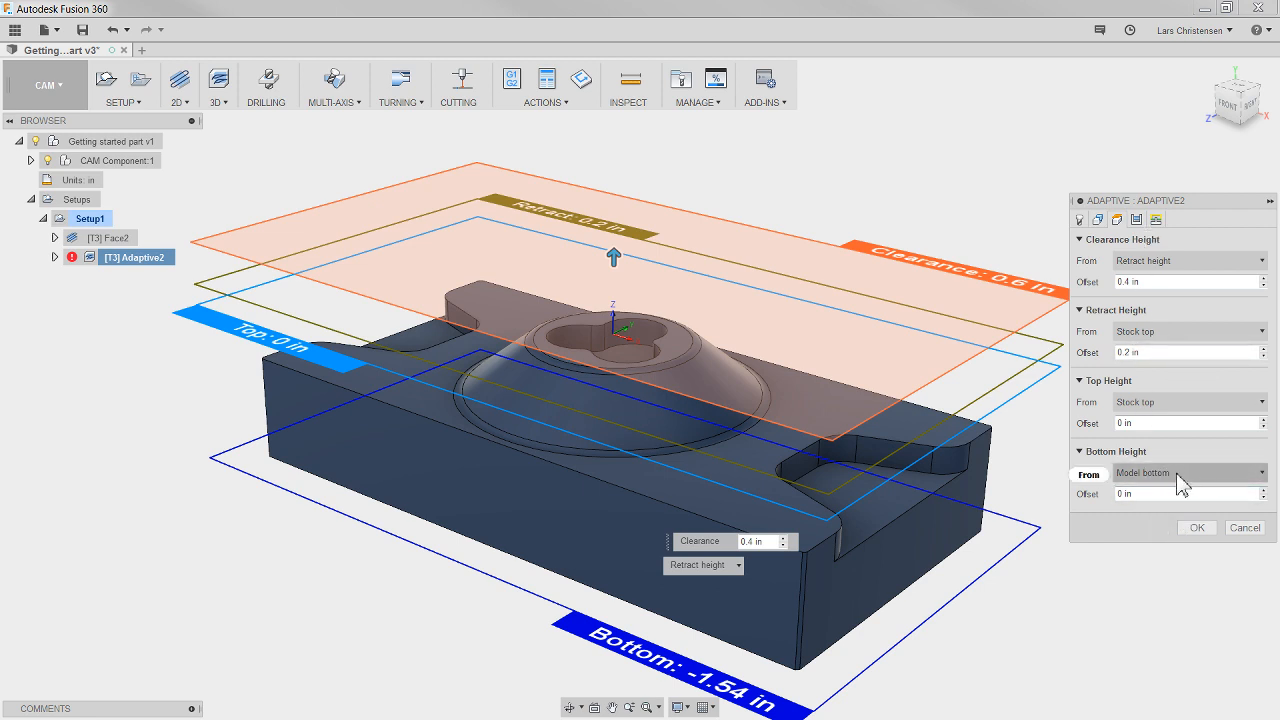
{"action": "left_click_drag", "start_coordinate": [664, 681], "coordinate": [675, 620]}
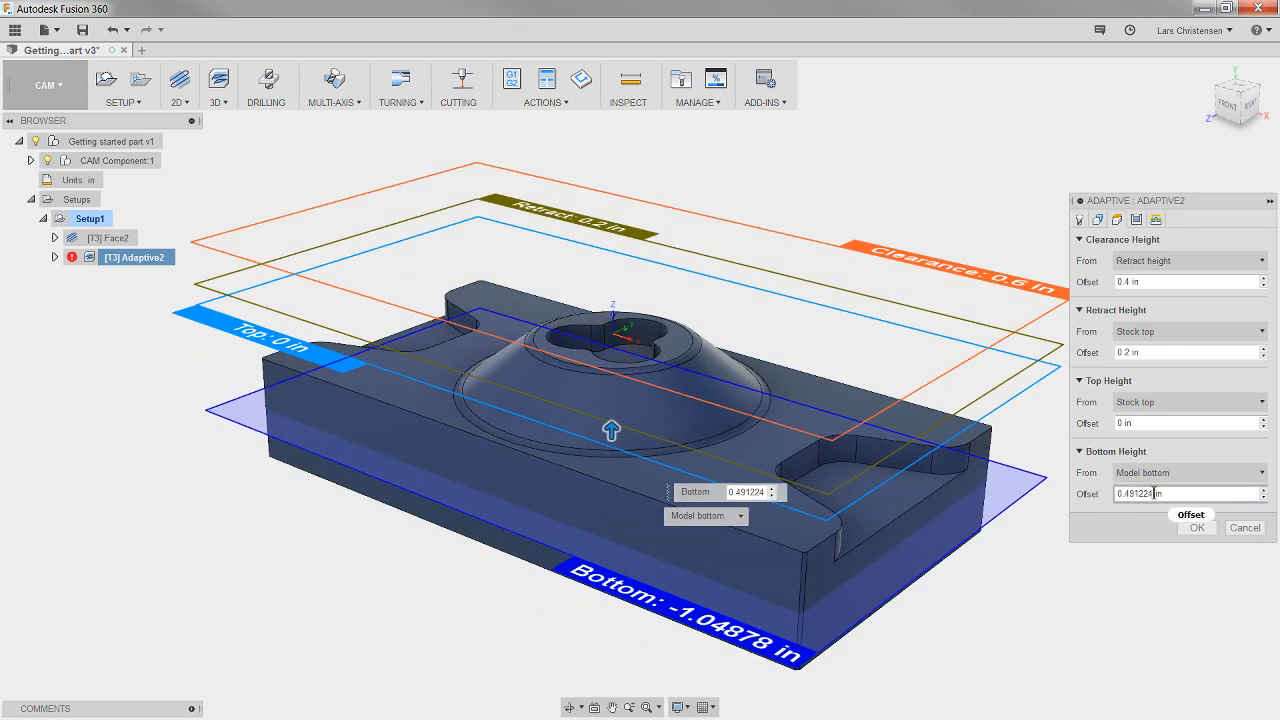
{"action": "left_click_drag", "start_coordinate": [1186, 501], "coordinate": [1060, 500]}
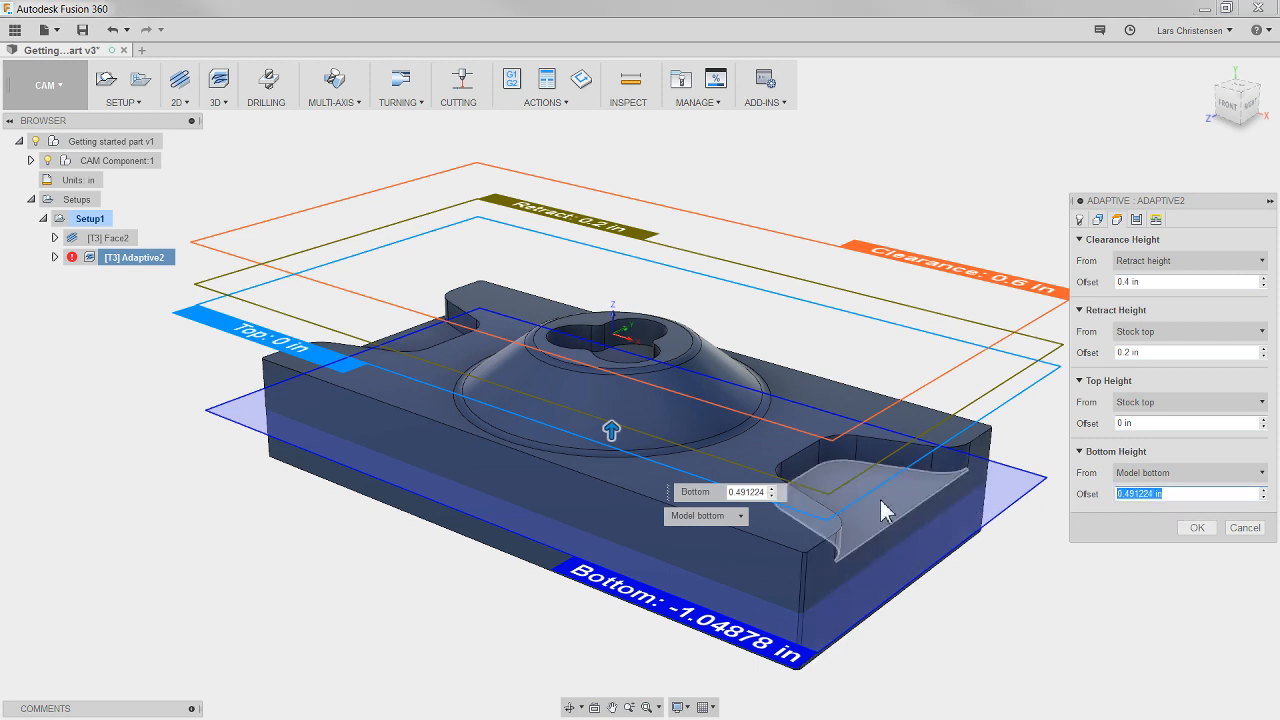
{"action": "type", "text": ".5"}
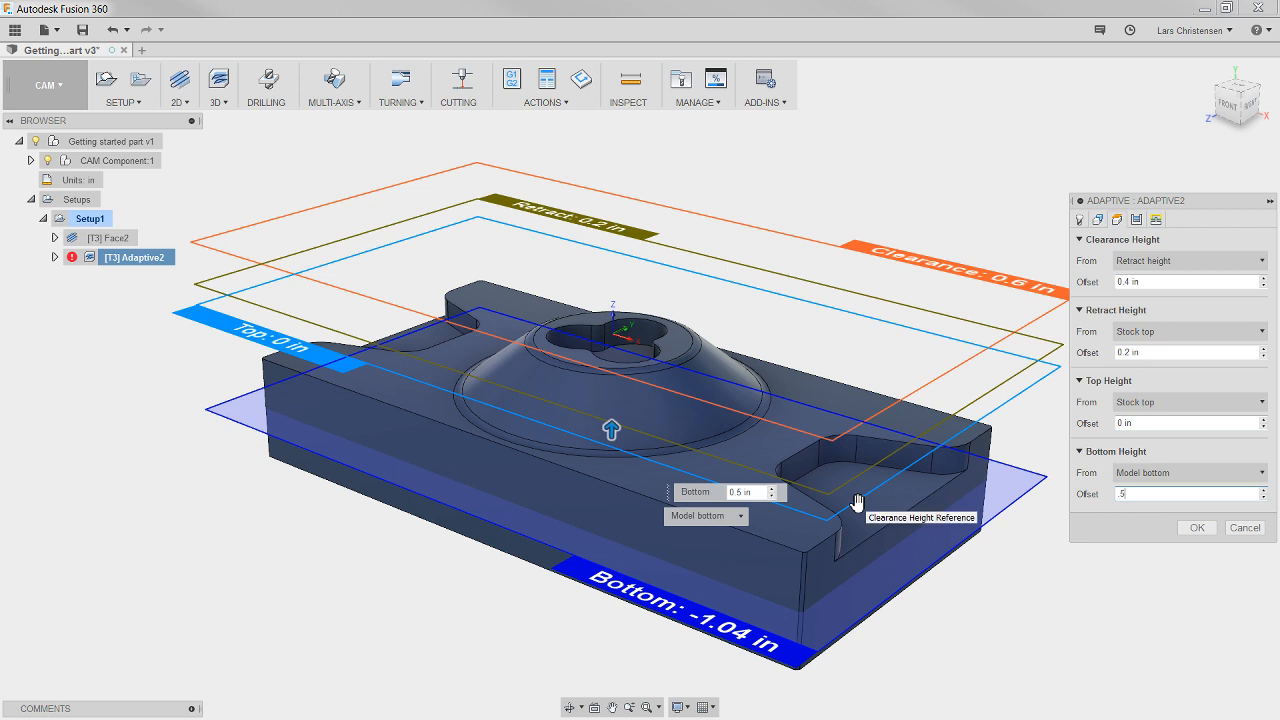
{"action": "type", "text": ".1"}
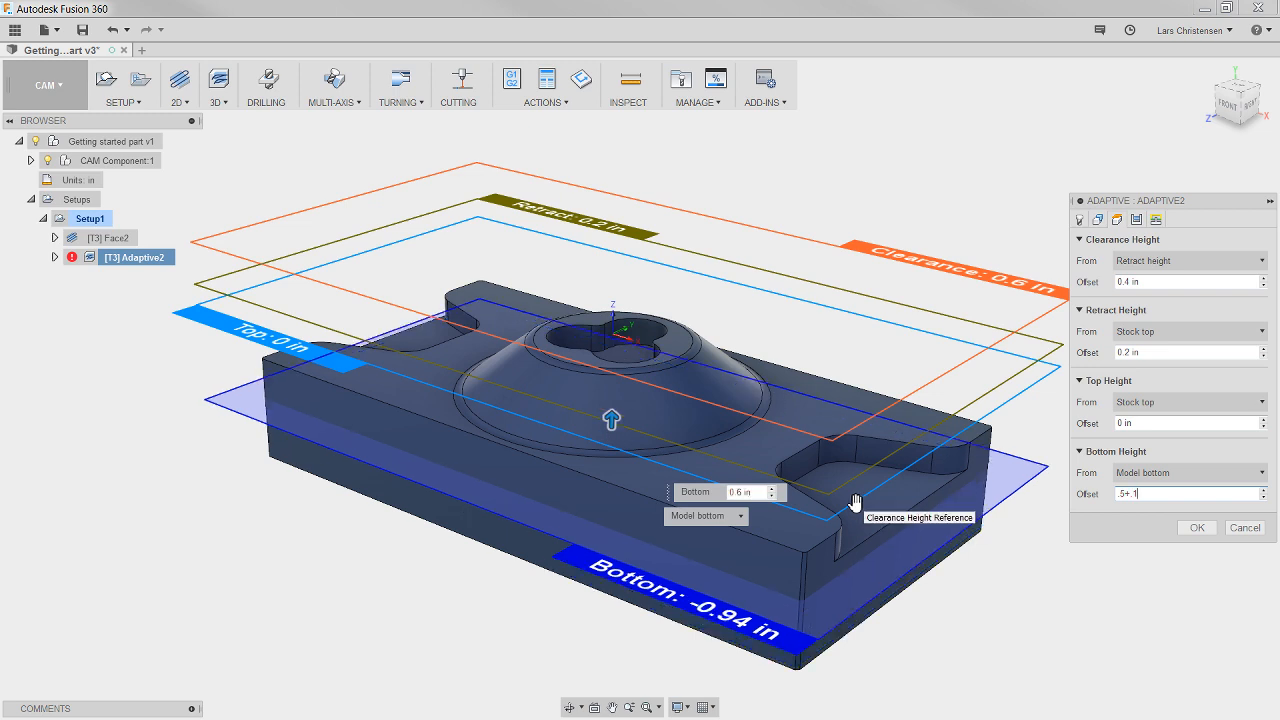
{"action": "key", "text": "Return"}
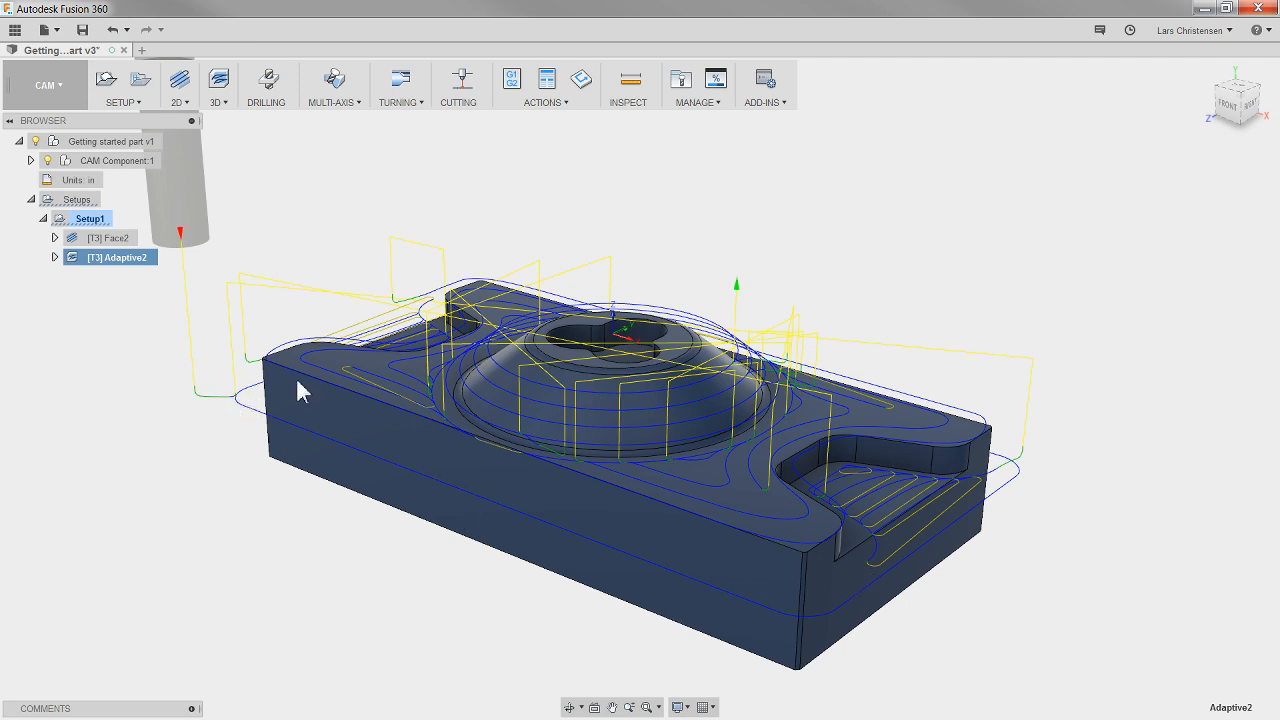
Step: Reopen the Adaptive2 operation for editing and set its feed per tooth to 0.002 in
{"action": "left_click", "coordinate": [122, 257]}
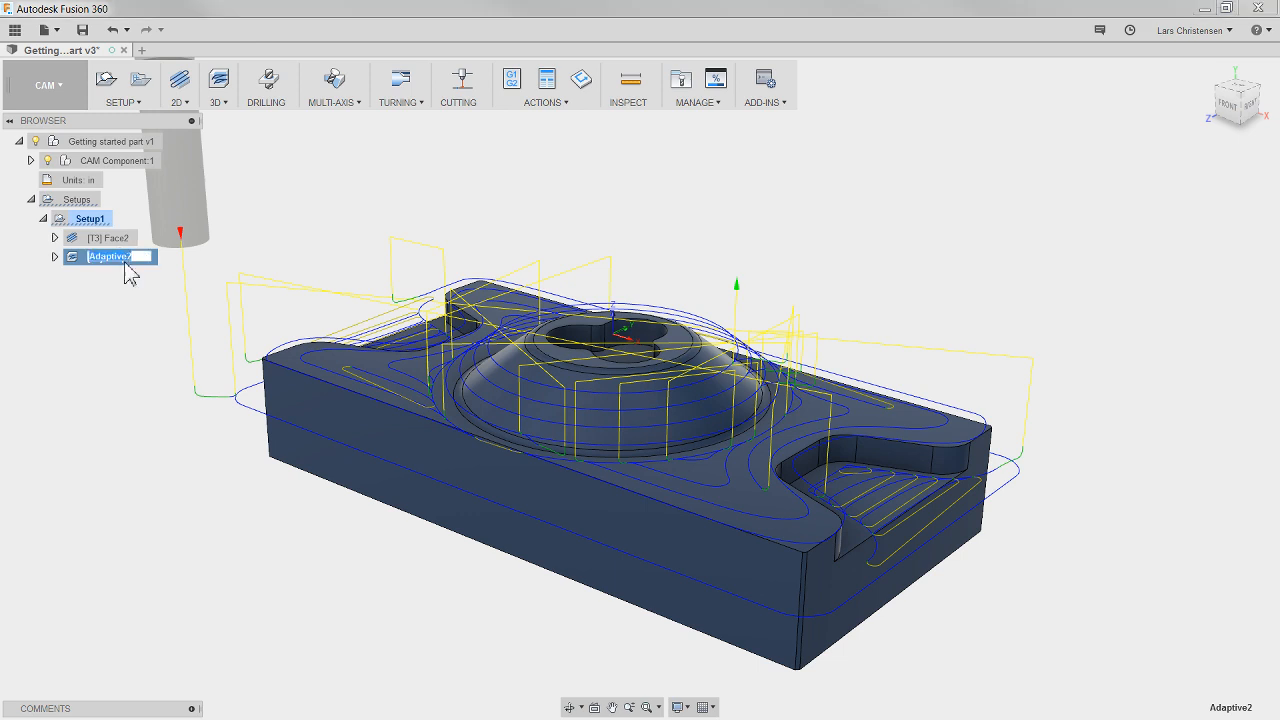
{"action": "key", "text": "Escape"}
{"action": "right_click", "coordinate": [78, 259]}
{"action": "left_click", "coordinate": [116, 266]}
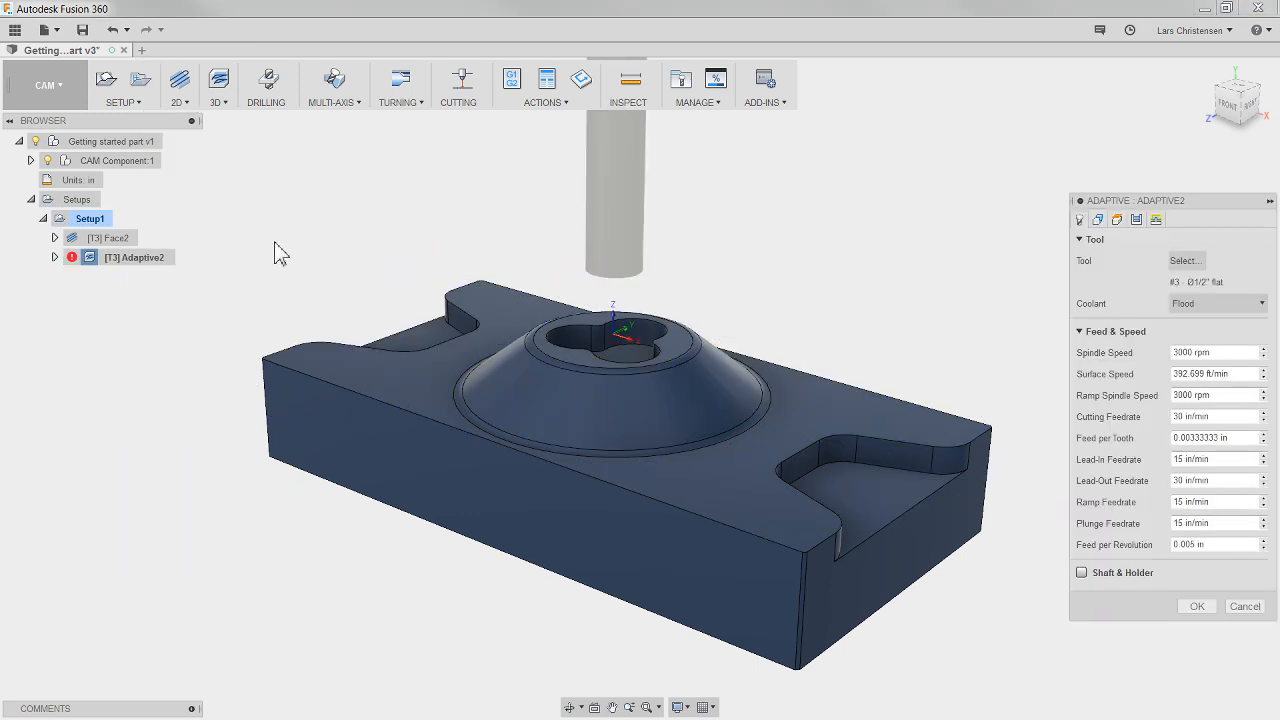
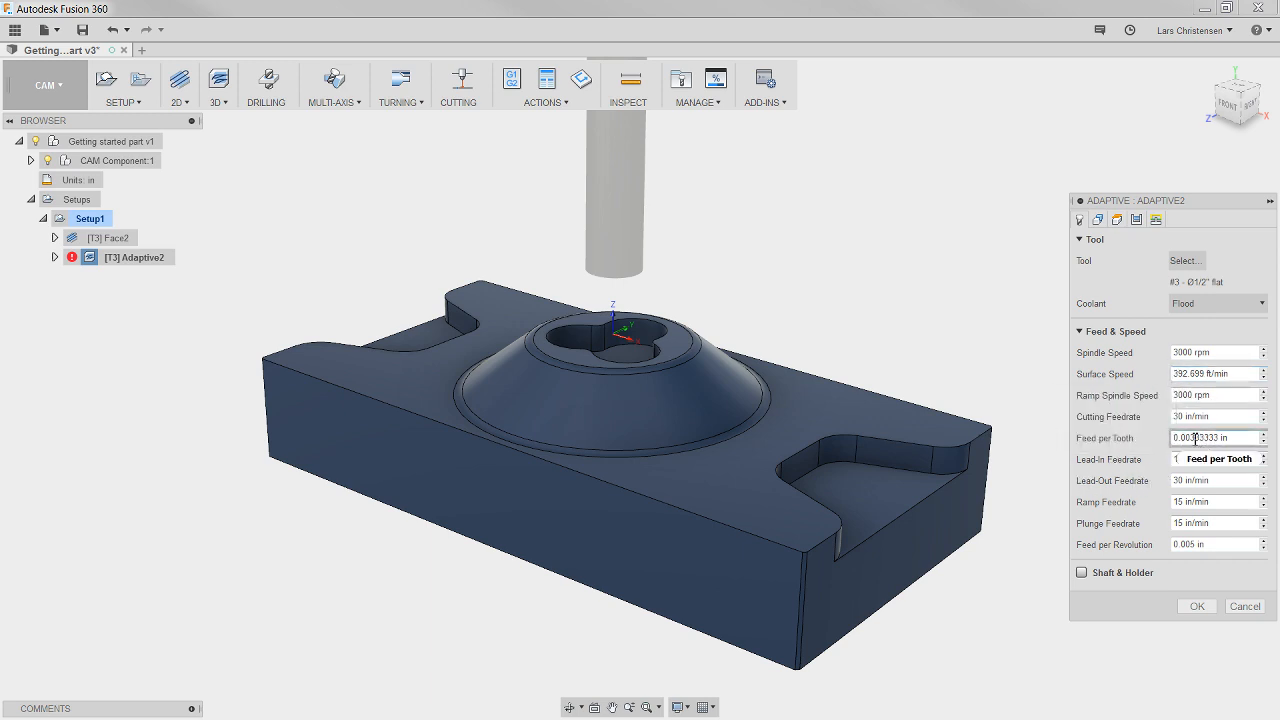
{"action": "mouse_move", "coordinate": [1195, 438]}
{"action": "left_click_drag", "start_coordinate": [1192, 438], "coordinate": [1240, 438]}
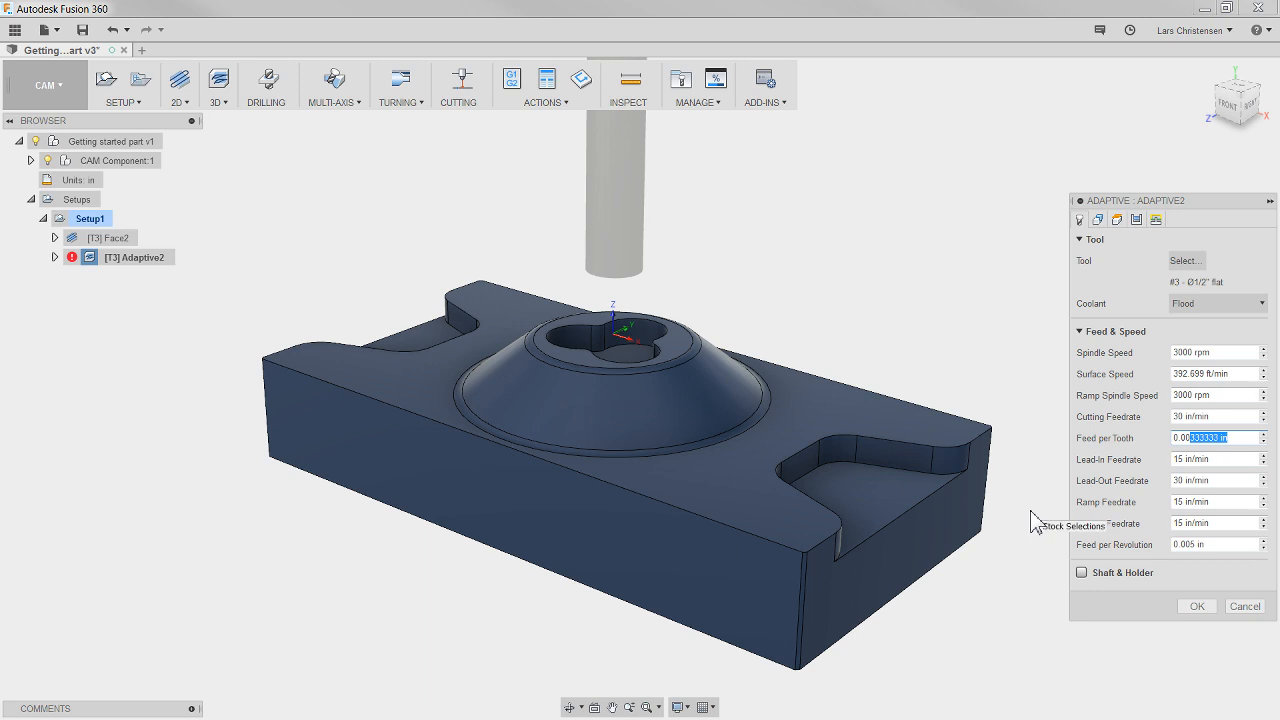
{"action": "type", "text": "2"}
{"action": "left_click", "coordinate": [1192, 460]}
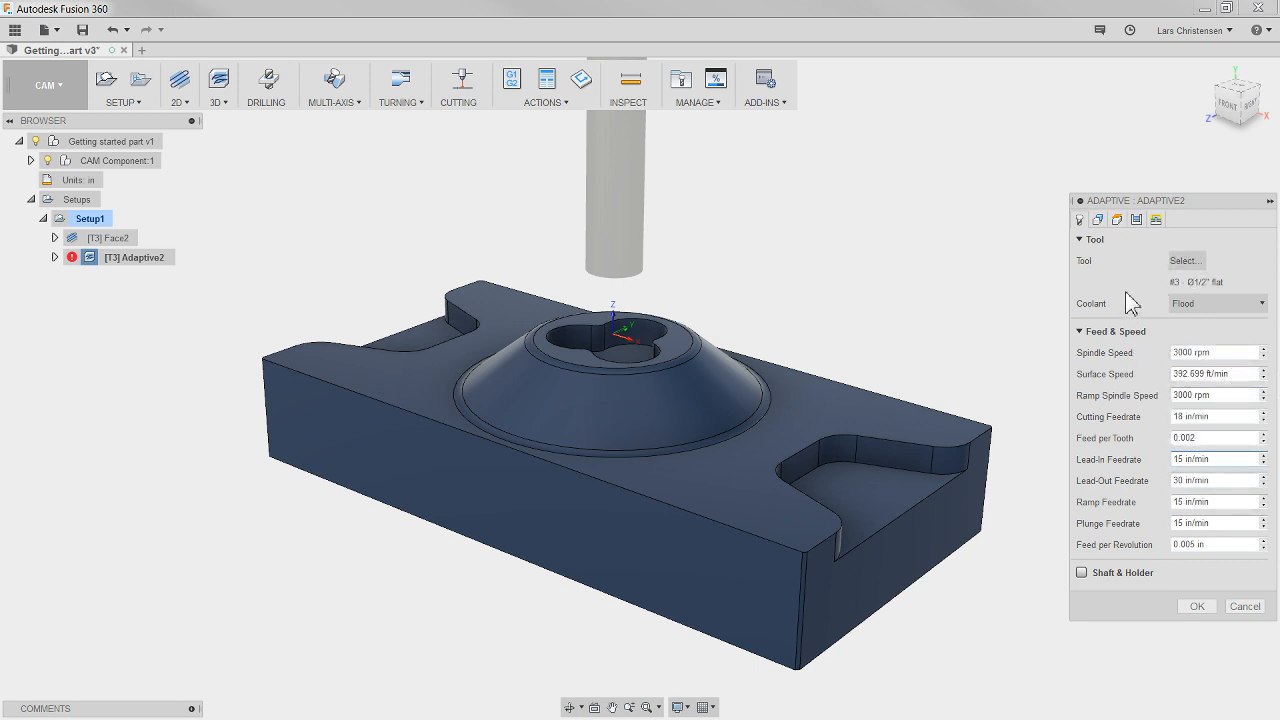
Step: Set Adaptive2's optimal load to .1 in and radial stock to leave to .025 in, and regenerate the toolpath
{"action": "left_click", "coordinate": [1135, 221]}
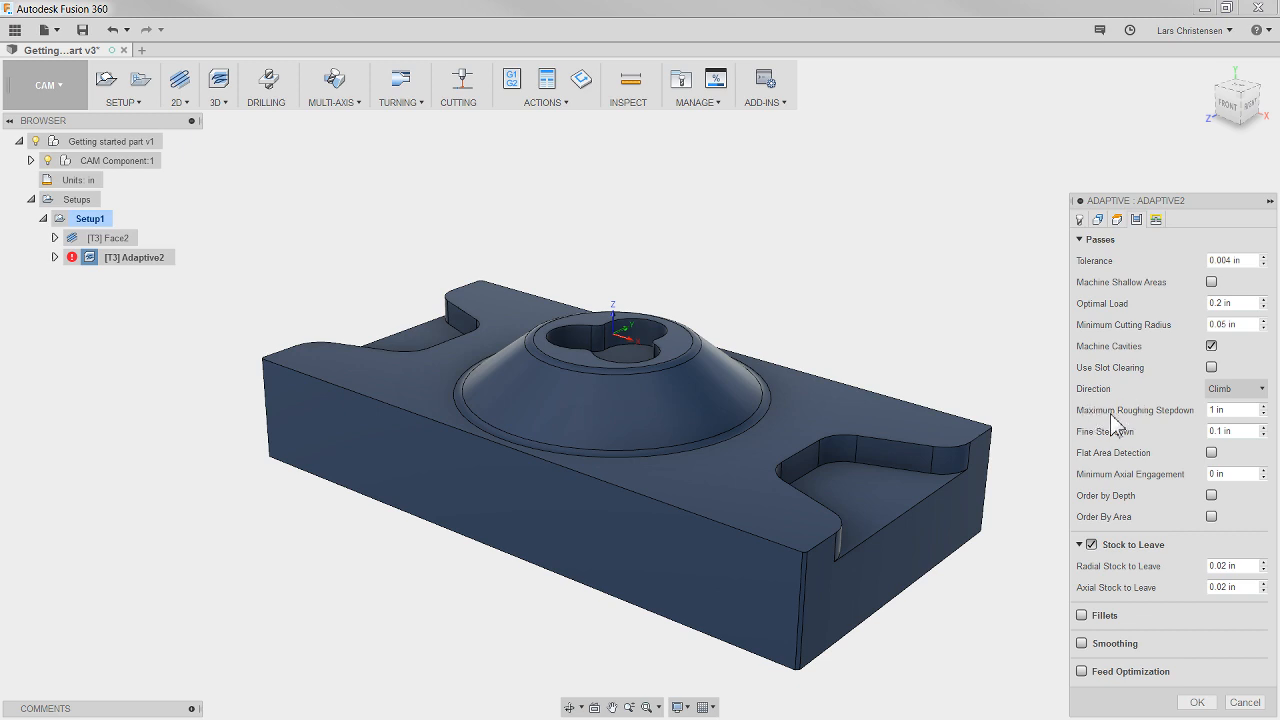
{"action": "left_click", "coordinate": [1221, 410]}
{"action": "left_click", "coordinate": [1228, 303]}
{"action": "left_click", "coordinate": [1245, 566]}
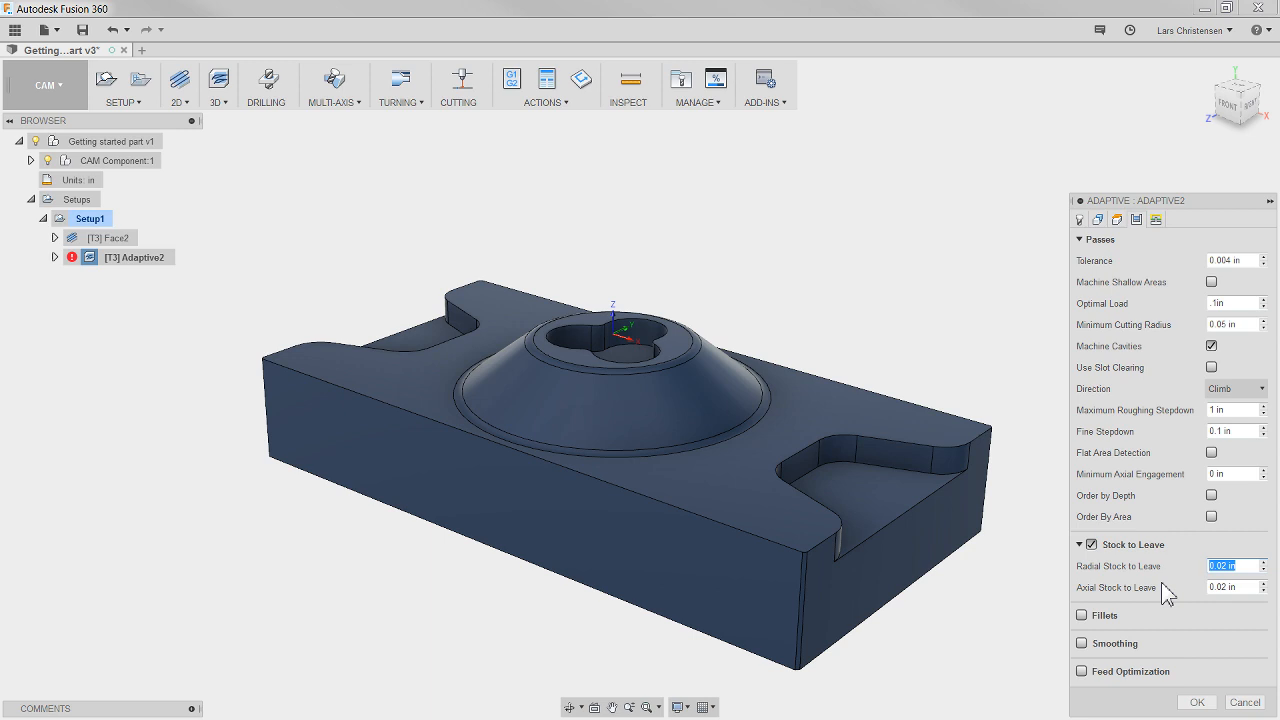
{"action": "type", "text": ".025"}
{"action": "left_click", "coordinate": [1197, 702]}
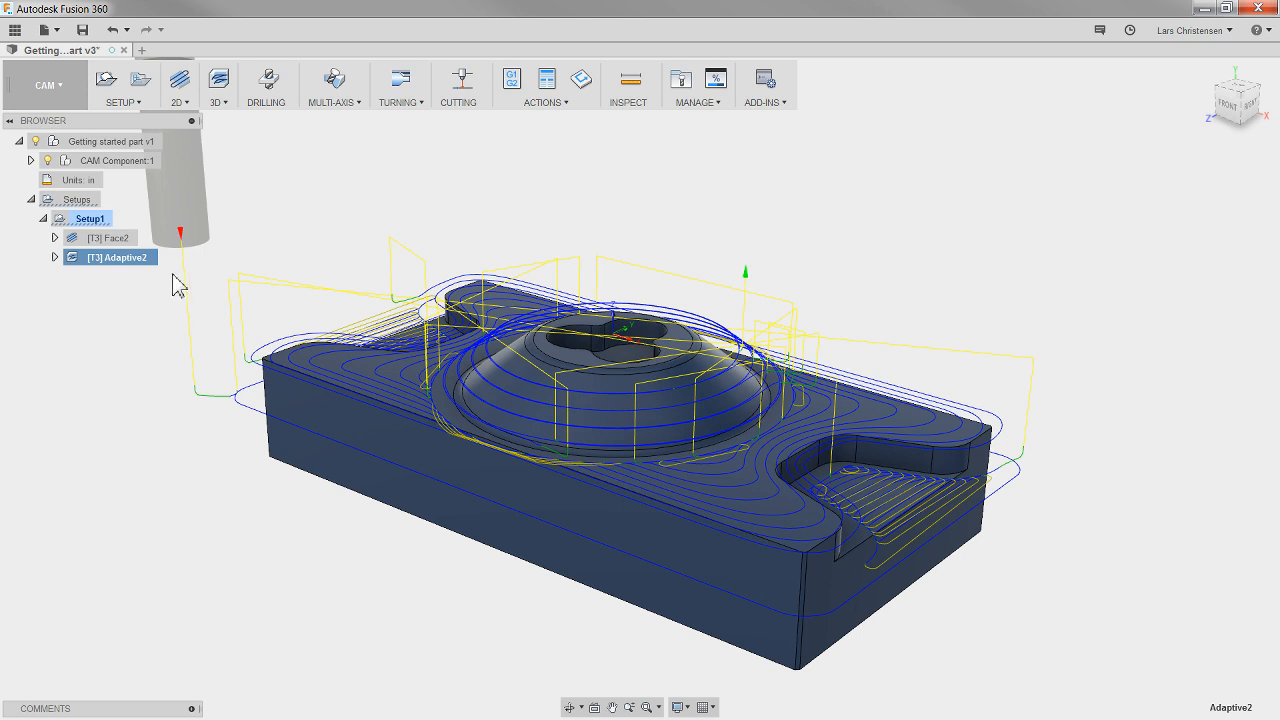
Step: Simulate all of Setup1 again with the updated adaptive toolpath, play it, and close the simulation
{"action": "right_click", "coordinate": [88, 218]}
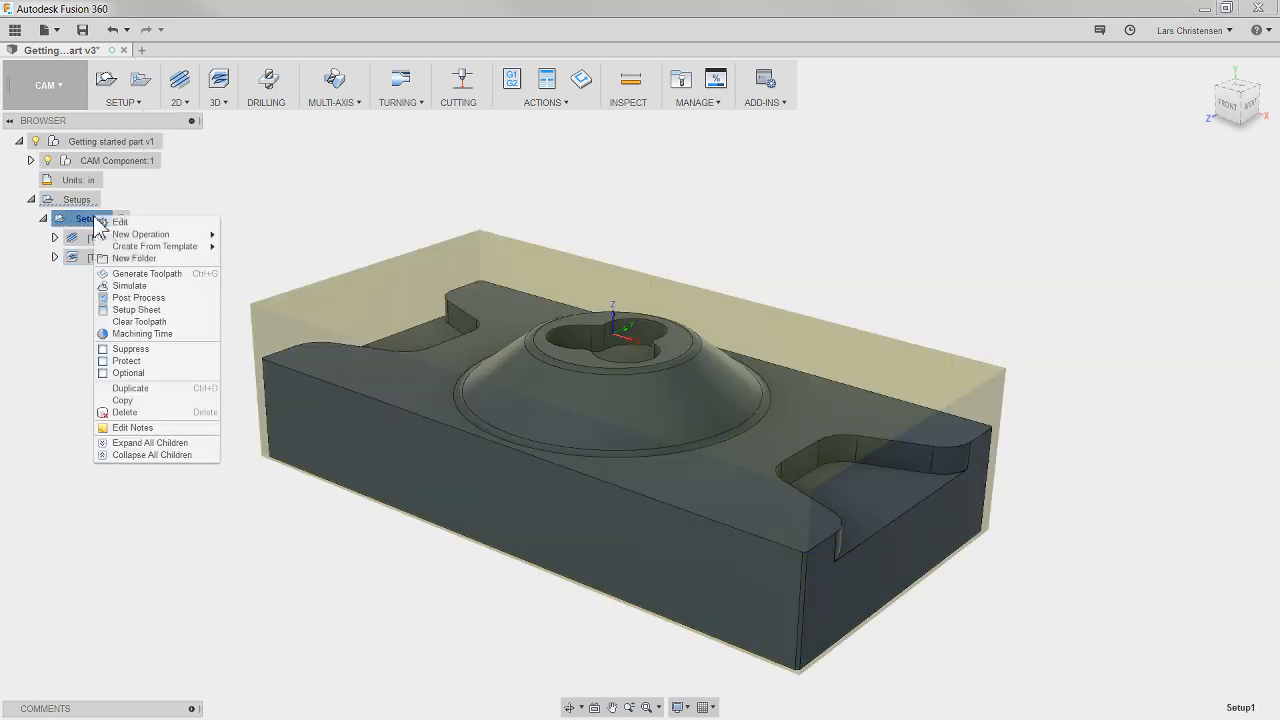
{"action": "left_click", "coordinate": [132, 286]}
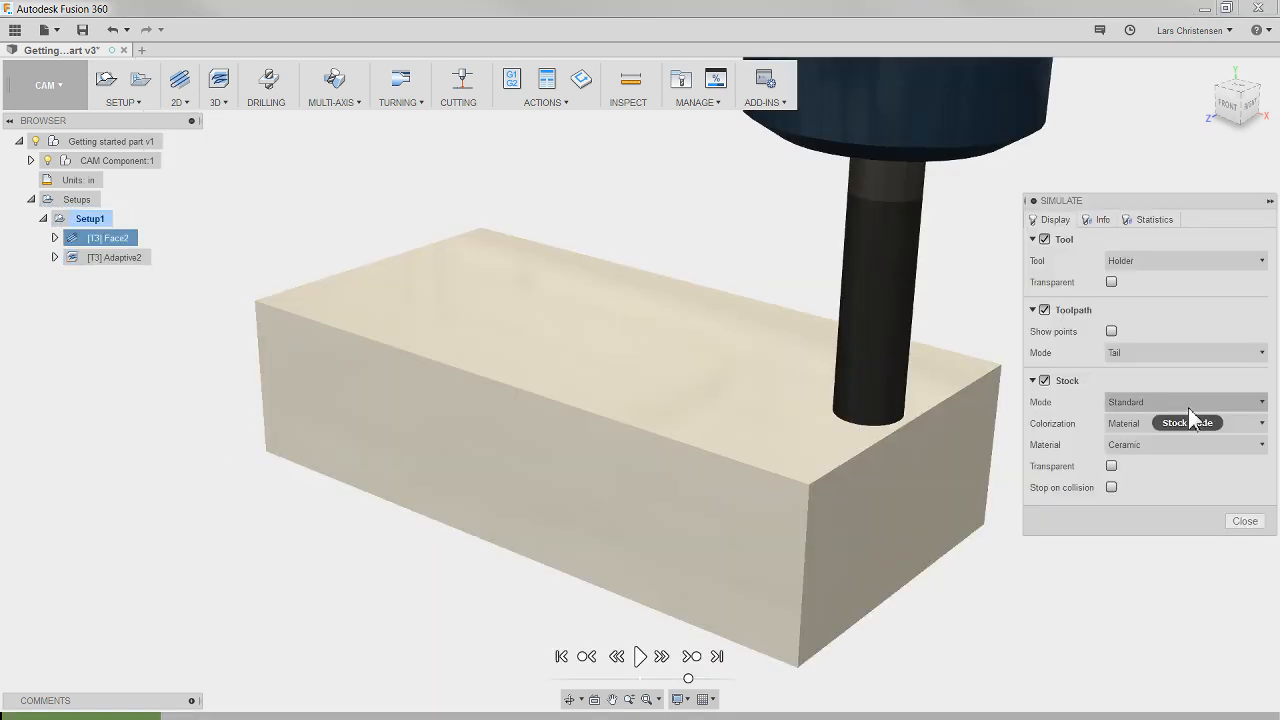
{"action": "left_click", "coordinate": [640, 656]}
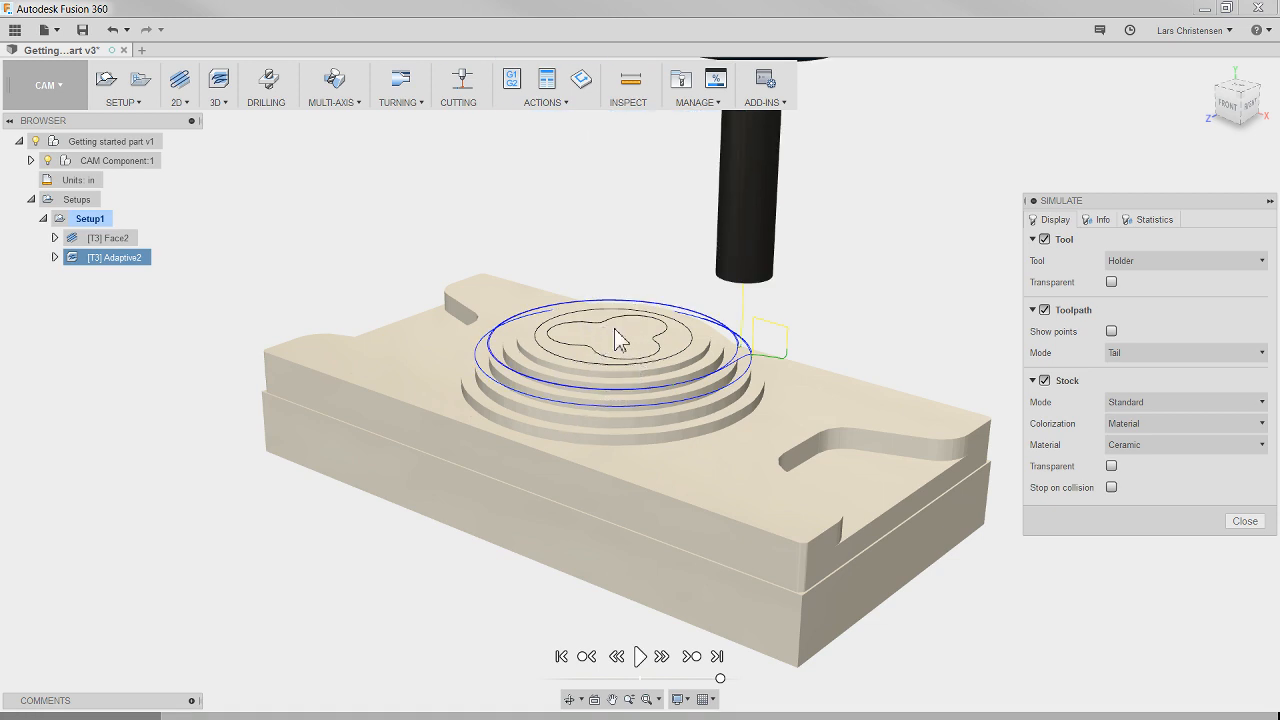
{"action": "left_click", "coordinate": [1242, 521]}
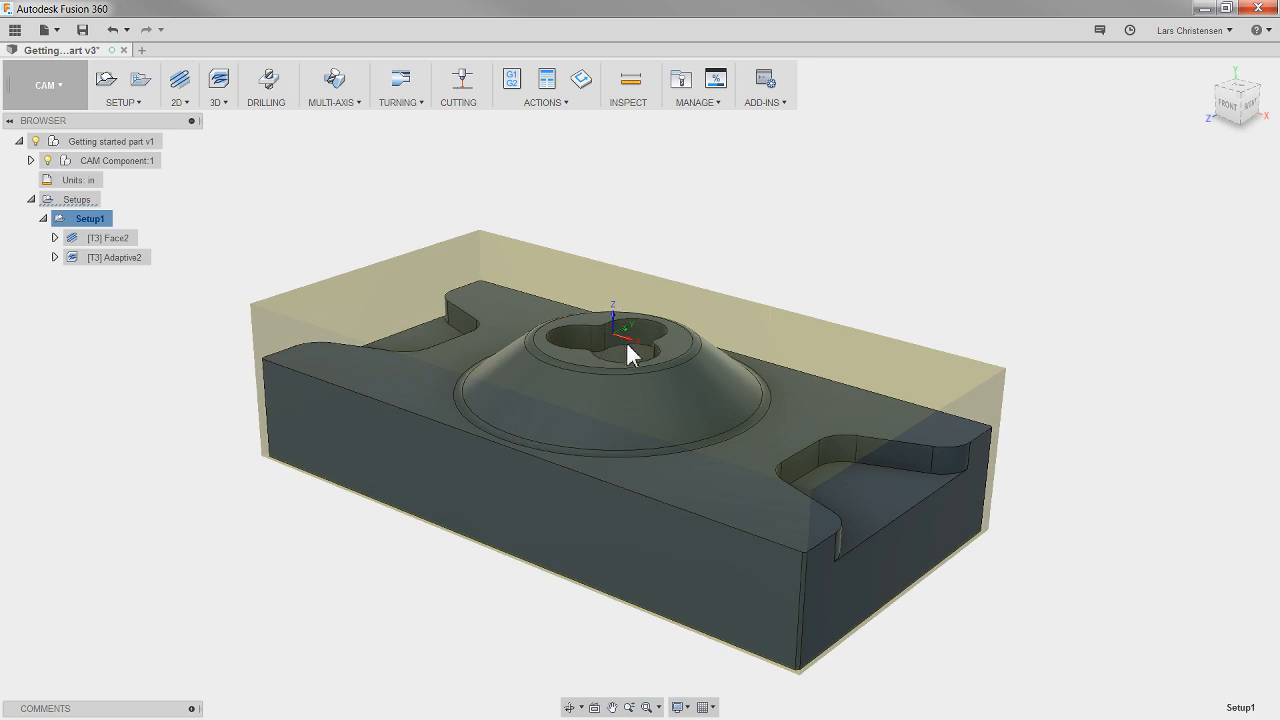
Step: Start a 2D Adaptive Clearing operation in Setup1 using the #4 Ø1/4" flat tool from the Tutorial - Inch sample library
{"action": "scroll", "coordinate": [587, 312], "scroll_direction": "up", "scroll_amount": 4}
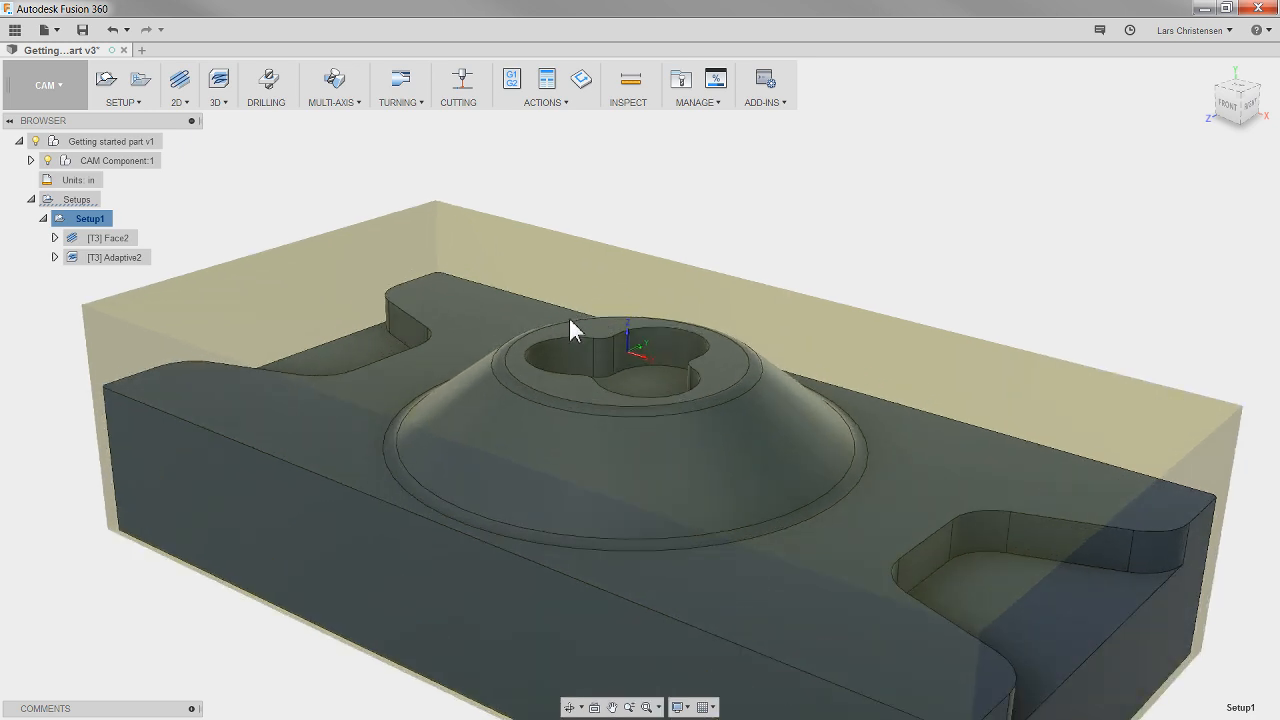
{"action": "scroll", "coordinate": [706, 220], "scroll_direction": "up", "scroll_amount": 2}
{"action": "scroll", "coordinate": [706, 220], "scroll_direction": "down", "scroll_amount": 4}
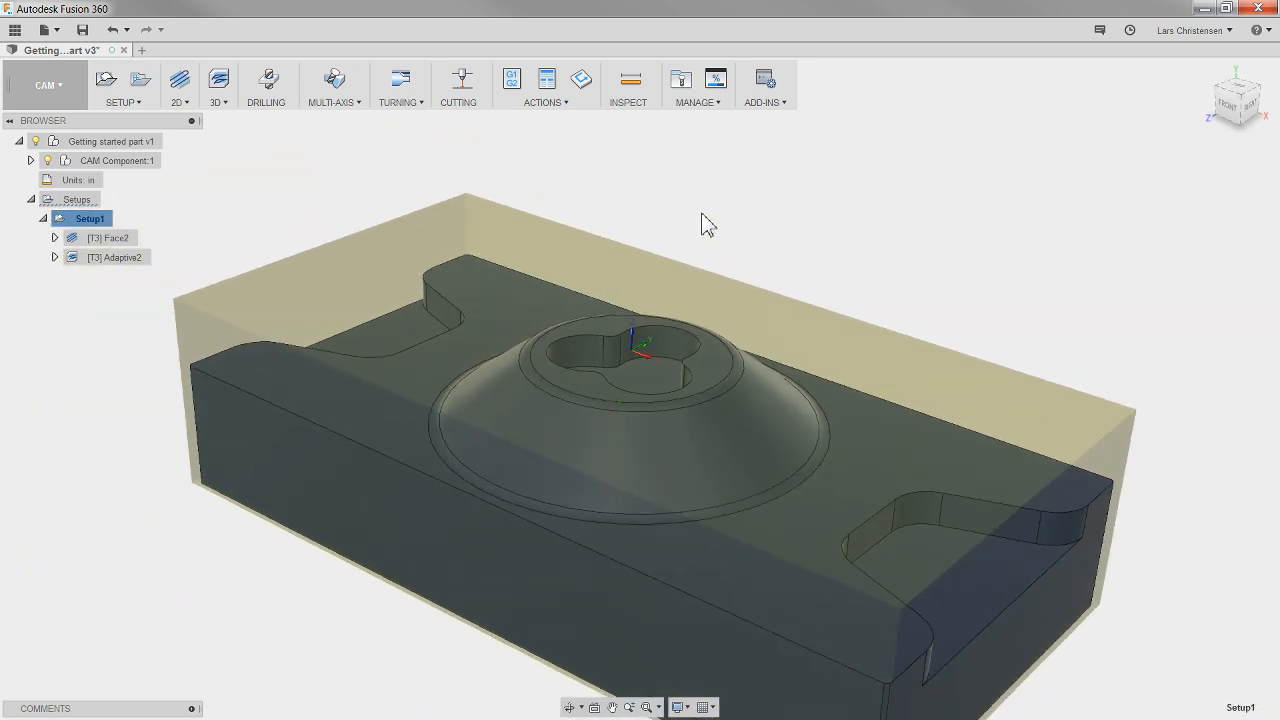
{"action": "left_click", "coordinate": [703, 227]}
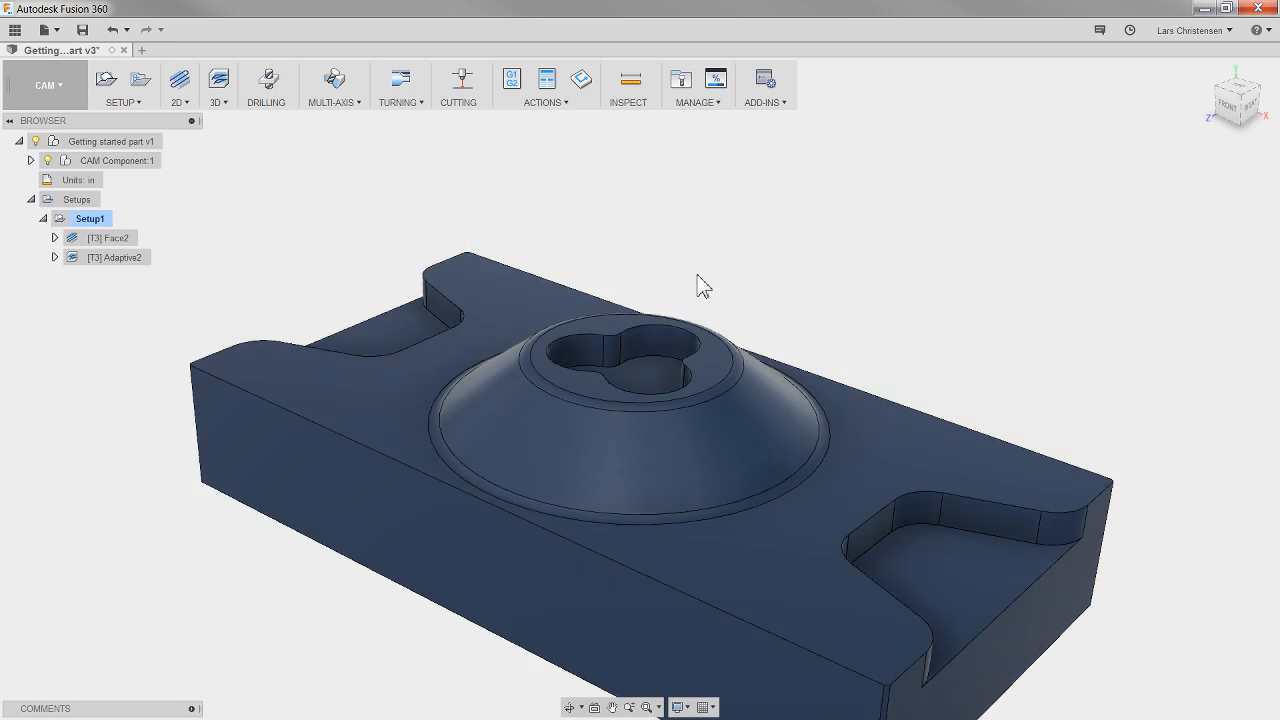
{"action": "left_click", "coordinate": [185, 105]}
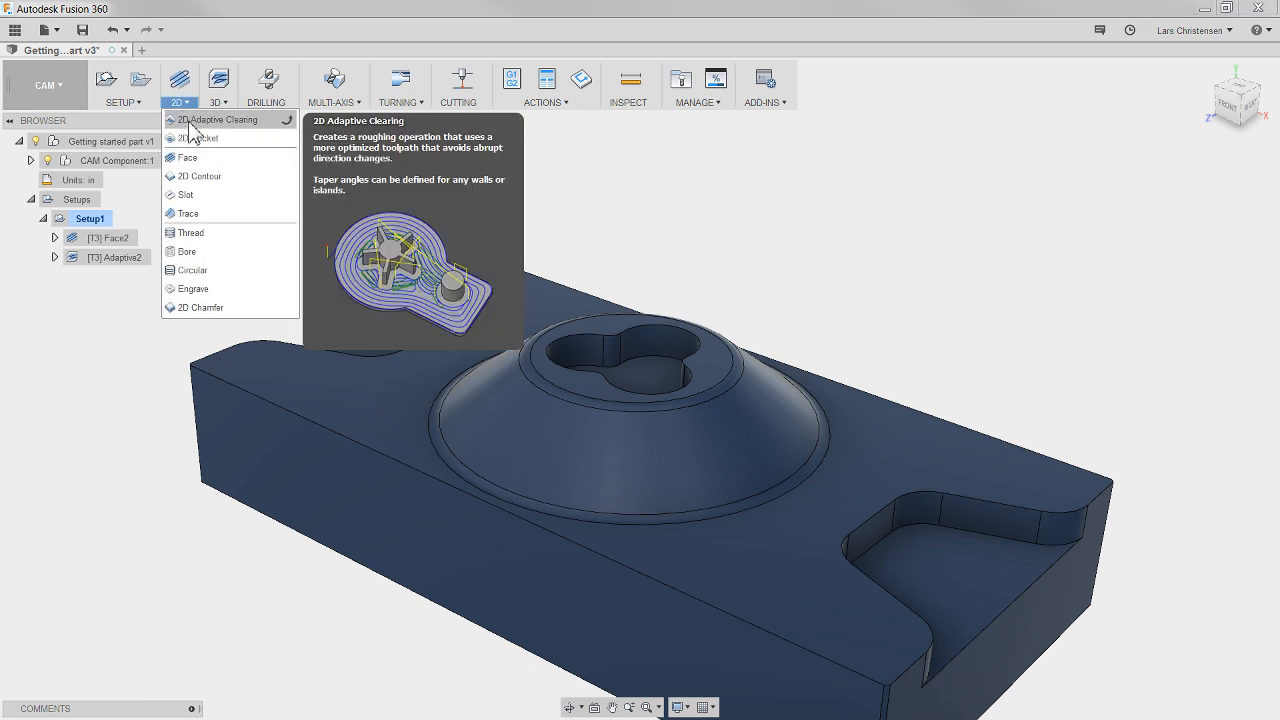
{"action": "left_click", "coordinate": [215, 120]}
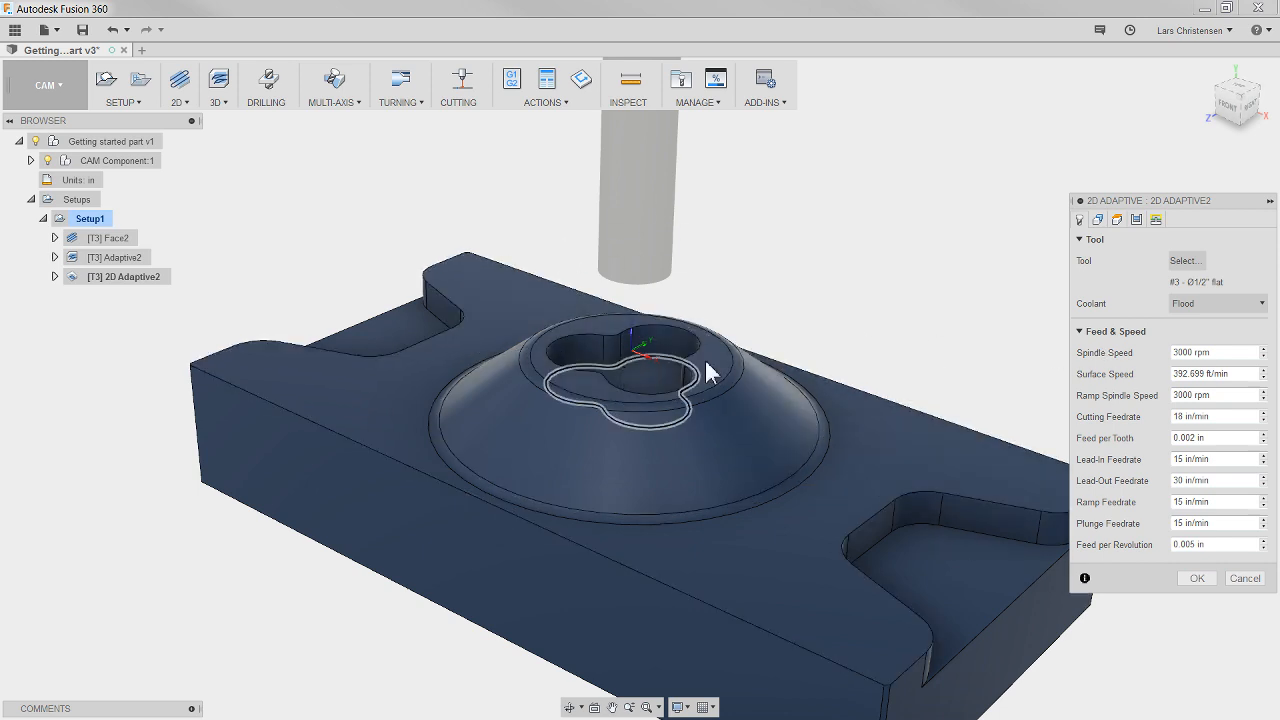
{"action": "left_click", "coordinate": [1186, 262]}
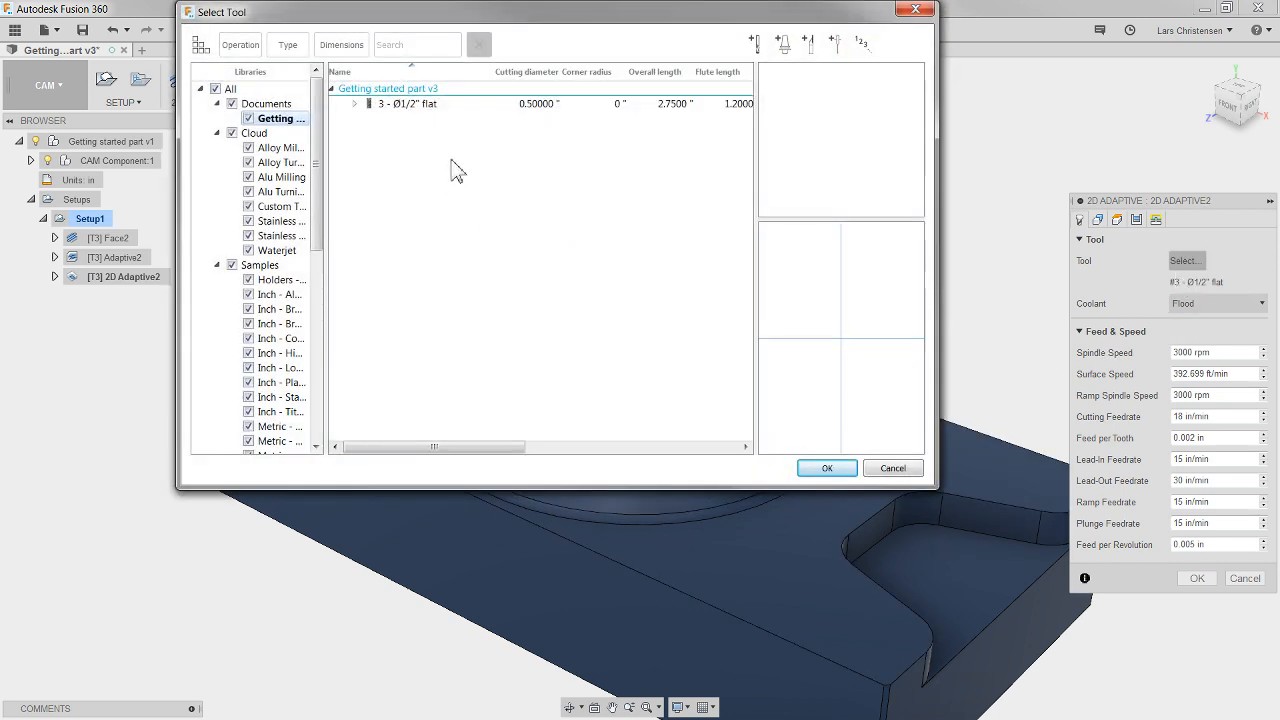
{"action": "scroll", "coordinate": [294, 294], "scroll_direction": "down", "scroll_amount": 8}
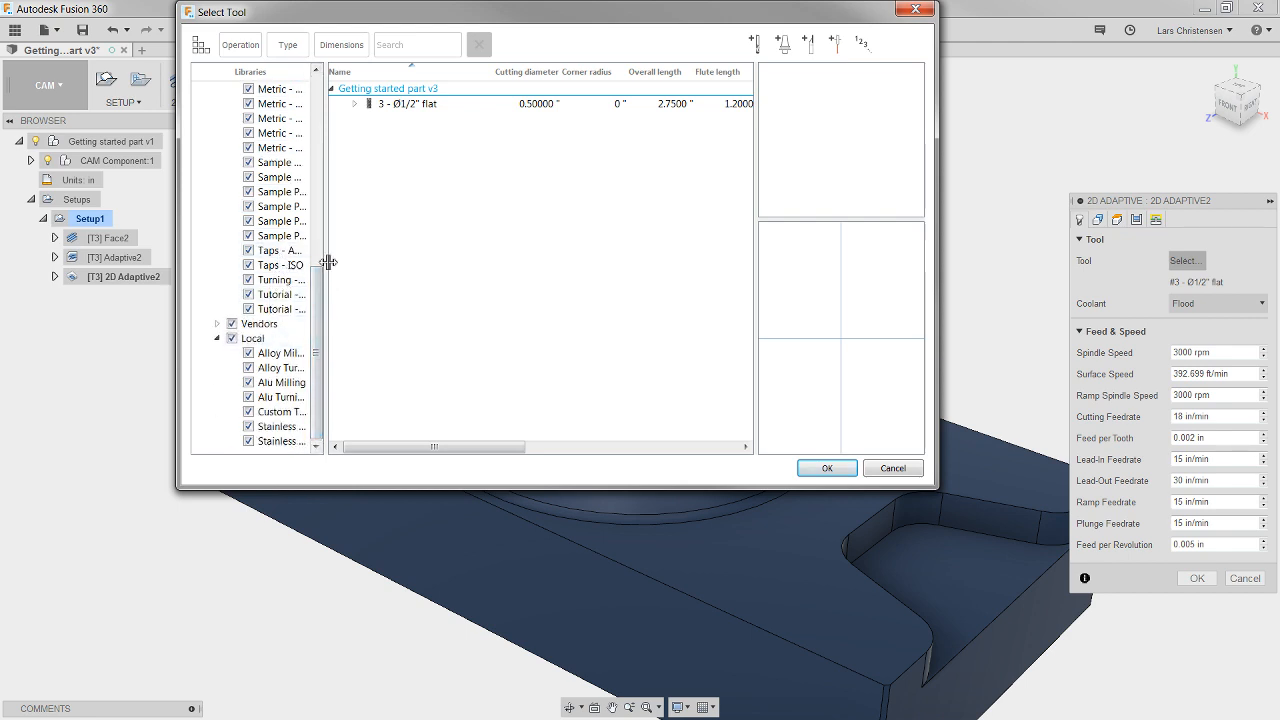
{"action": "left_click_drag", "start_coordinate": [328, 265], "coordinate": [402, 266]}
{"action": "left_click", "coordinate": [297, 296]}
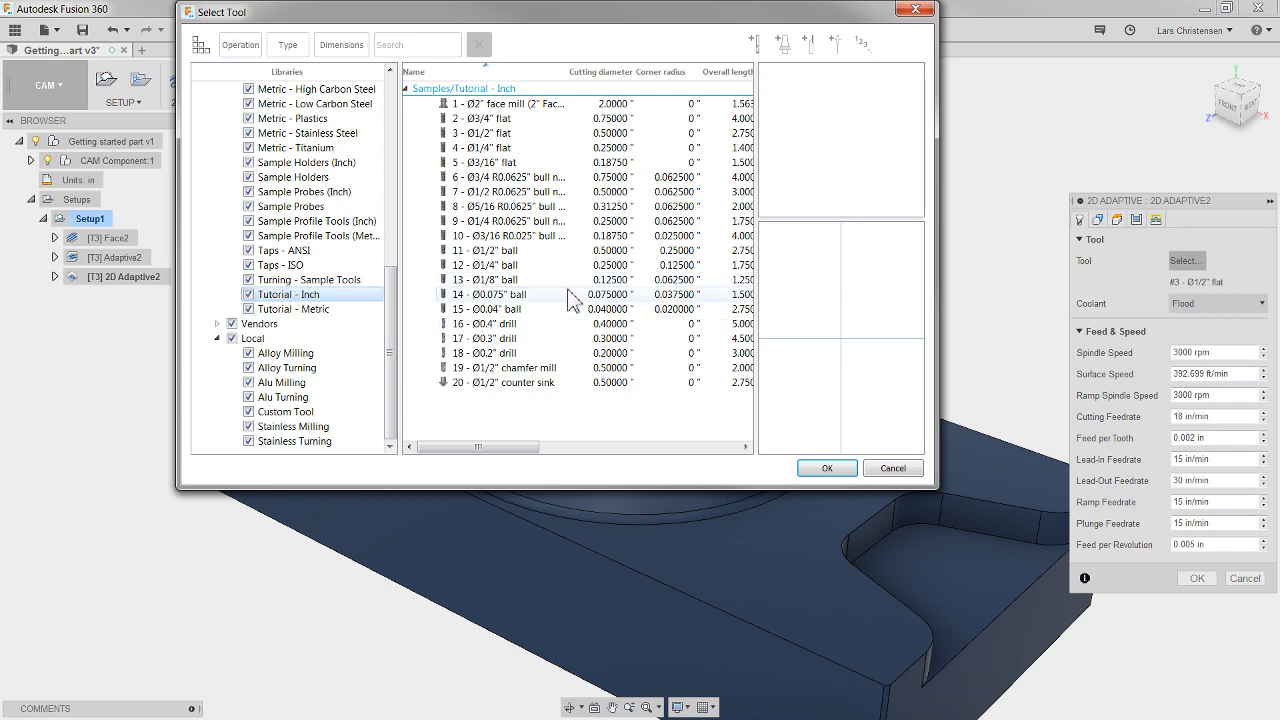
{"action": "left_click", "coordinate": [495, 148]}
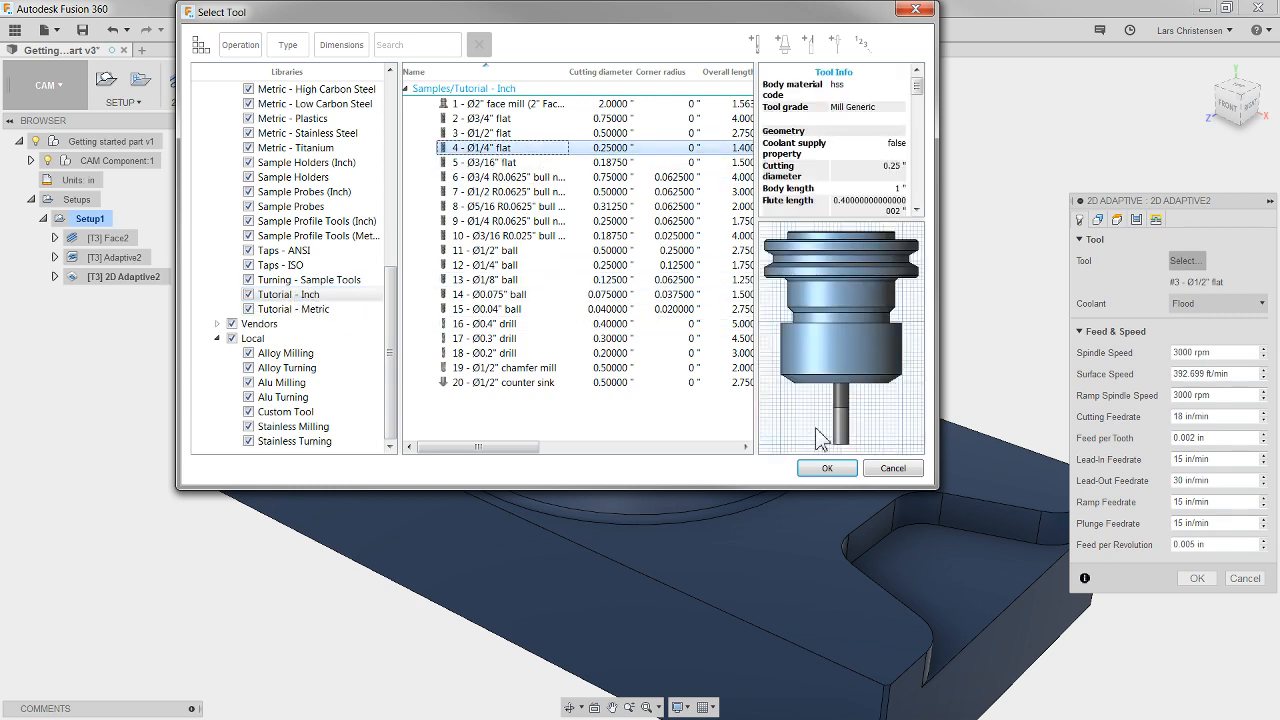
{"action": "left_click", "coordinate": [830, 469]}
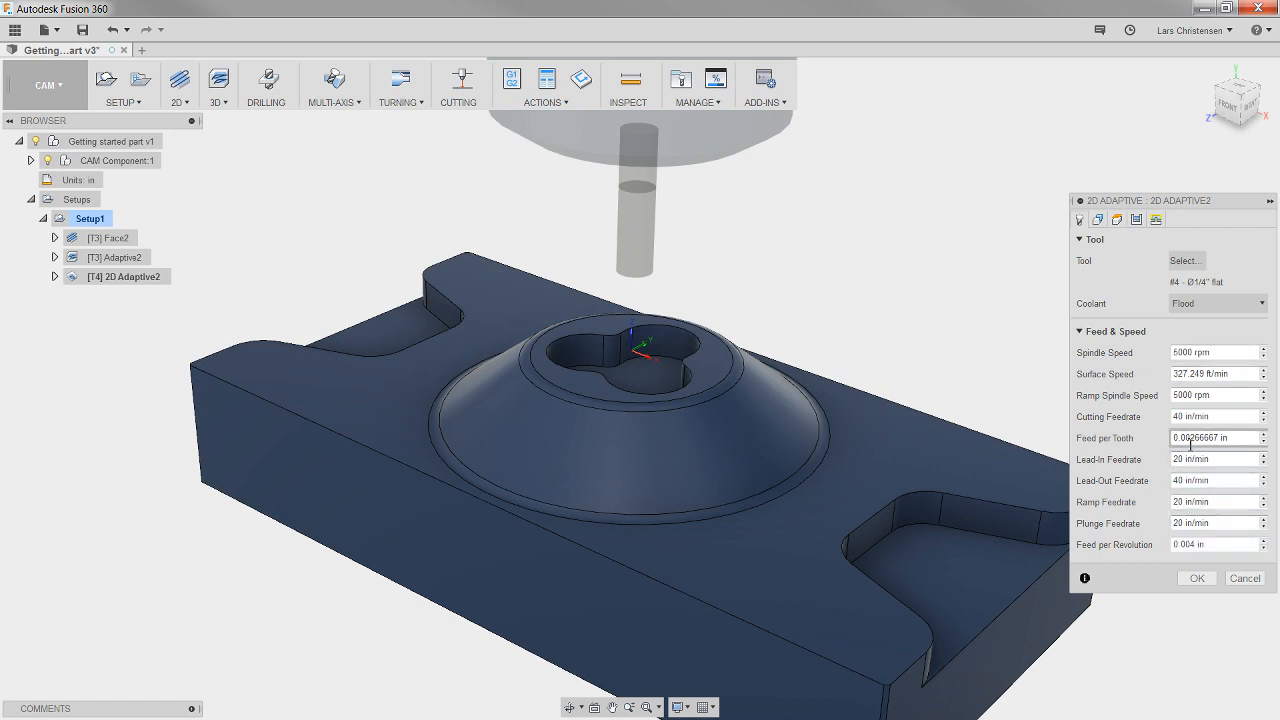
Step: Set the feed per tooth to 0.001 in and select the floor contour of the three-lobed center pocket as the pocket geometry
{"action": "left_click_drag", "start_coordinate": [1193, 437], "coordinate": [1252, 440]}
{"action": "type", "text": "1"}
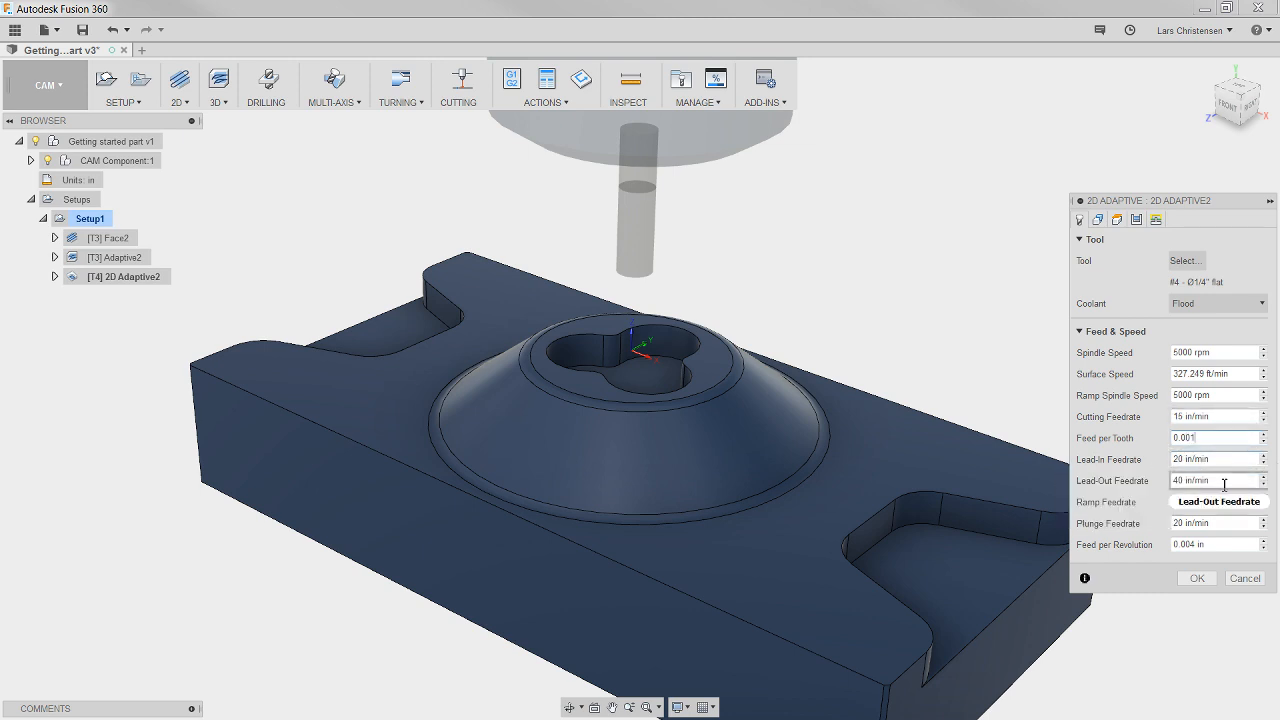
{"action": "left_click", "coordinate": [1100, 221]}
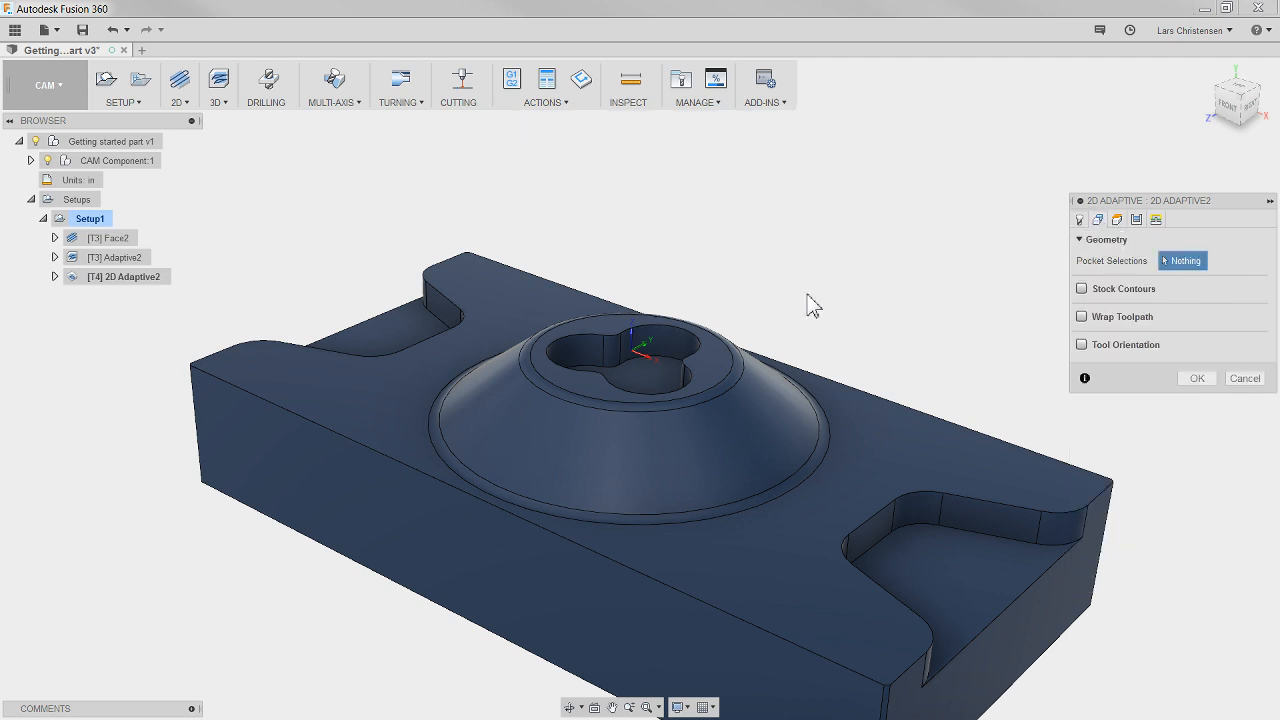
{"action": "left_click", "coordinate": [630, 372]}
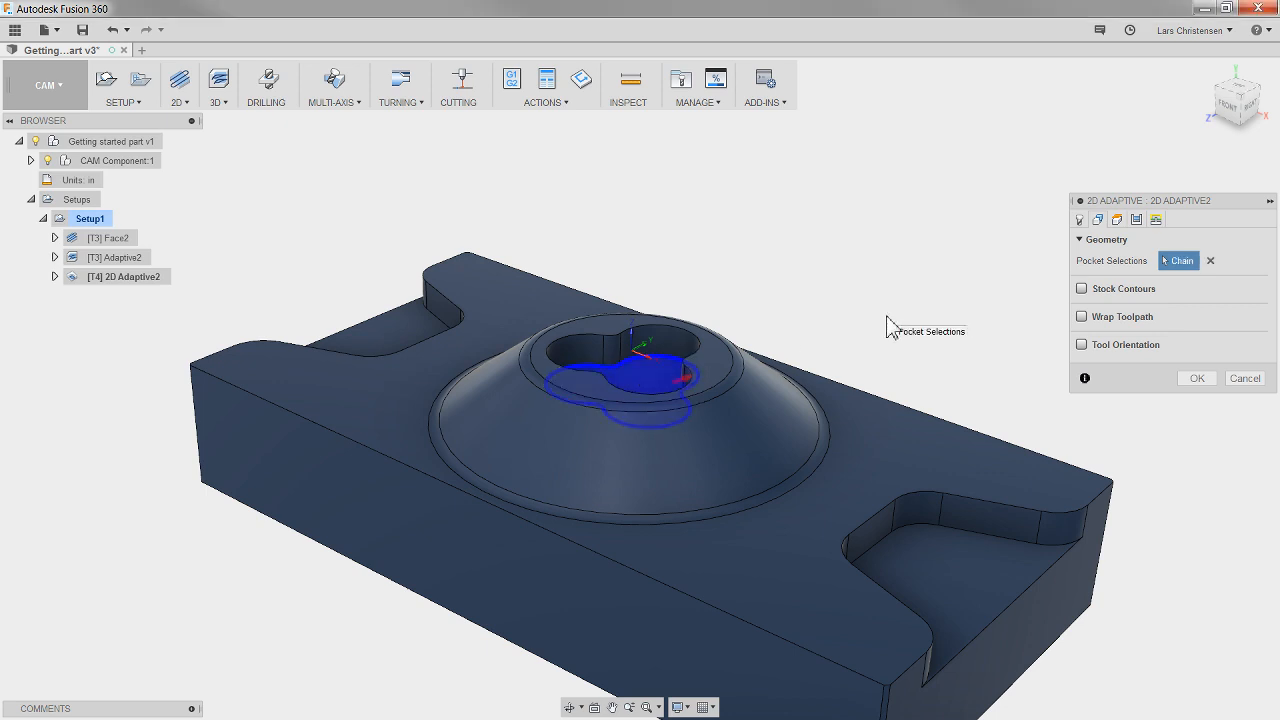
Step: Adjust the optimal load and the axial stock to leave for the 2D adaptive pass, and generate the toolpath
{"action": "left_click", "coordinate": [1138, 219]}
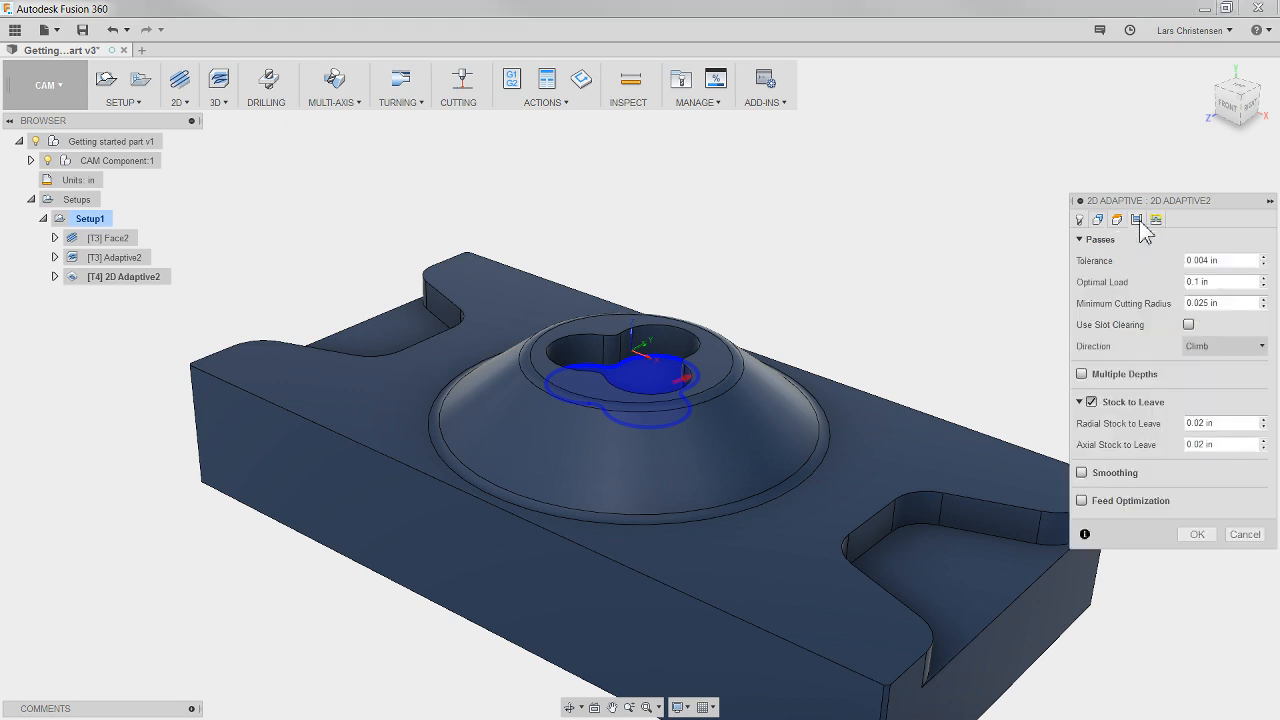
{"action": "left_click_drag", "start_coordinate": [1233, 282], "coordinate": [1184, 289]}
{"action": "key", "text": "BackSpace"}
{"action": "left_click", "coordinate": [1216, 444]}
{"action": "left_click", "coordinate": [1197, 534]}
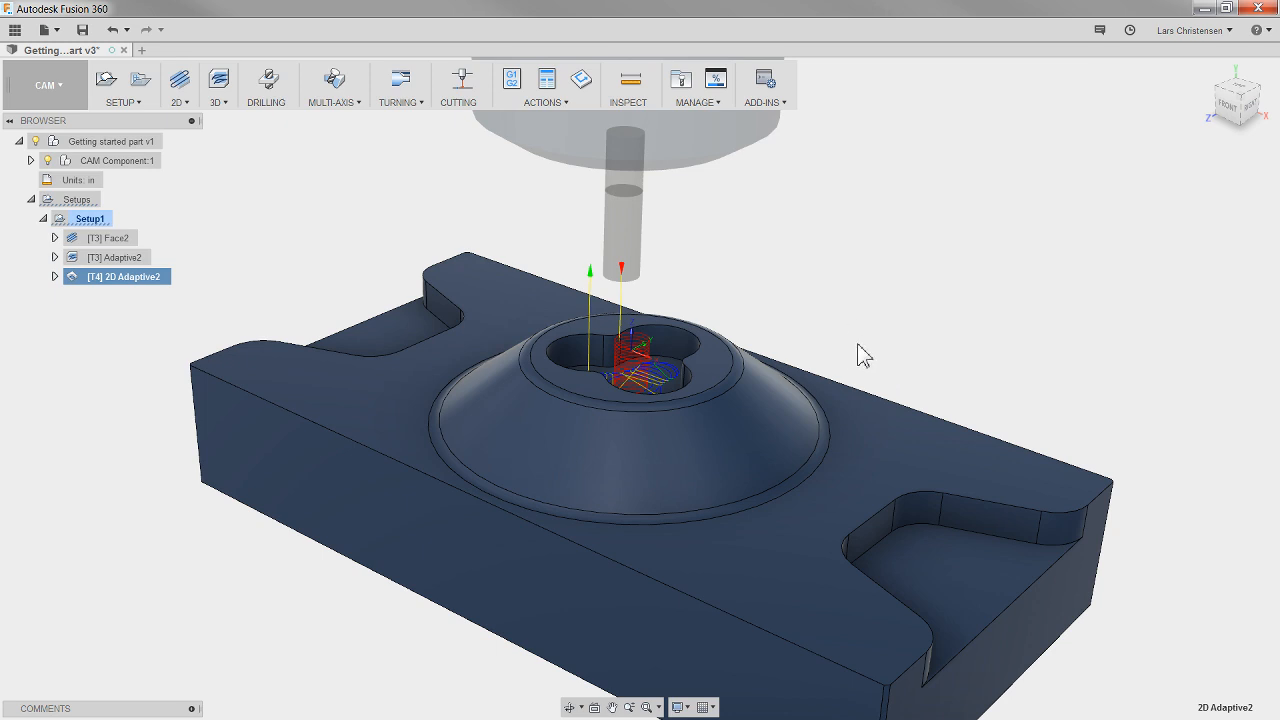
Step: Examine the Adaptive2 toolpath and the new 2D adaptive toolpath with its helical entry inside the three-lobed pocket
{"action": "left_click", "coordinate": [117, 260]}
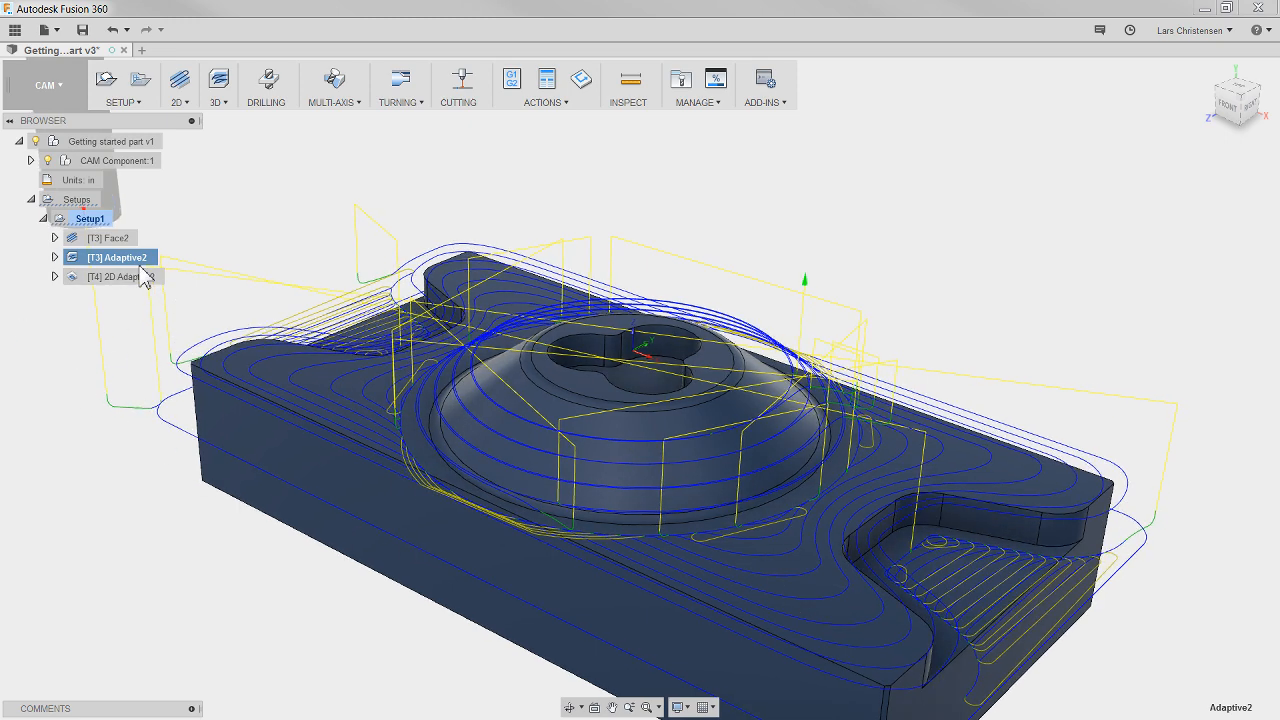
{"action": "left_click", "coordinate": [125, 277]}
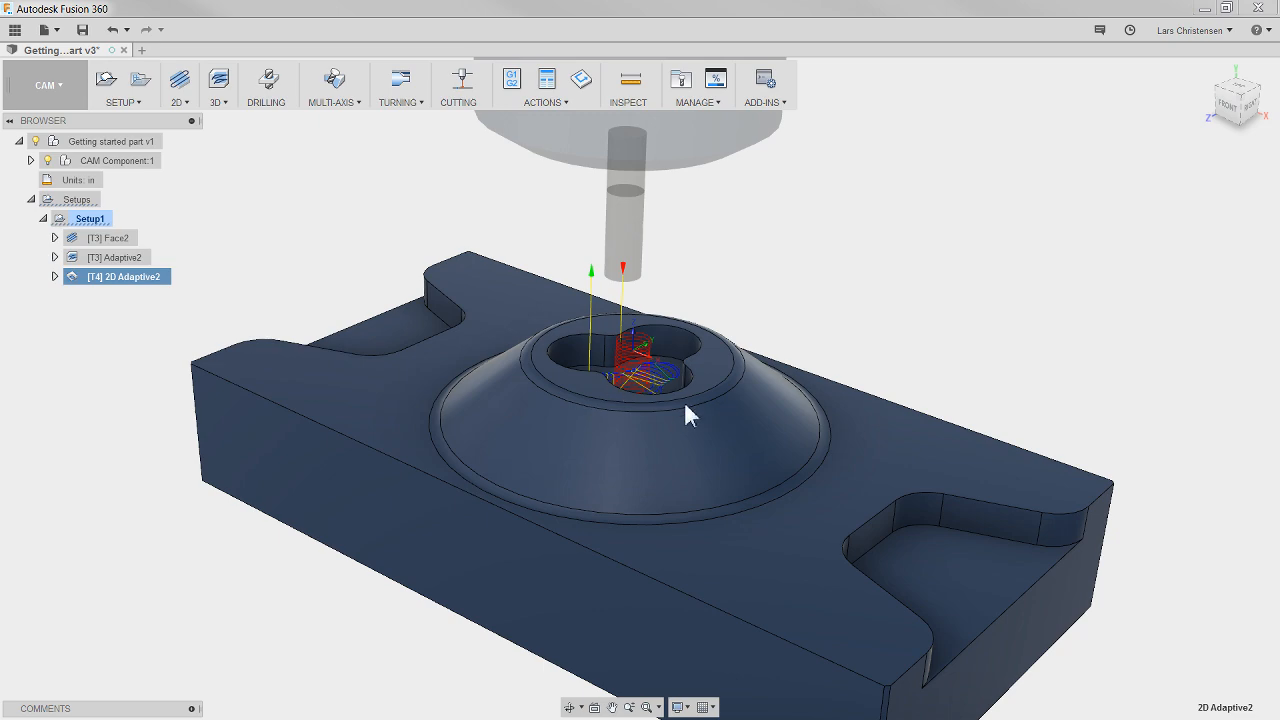
{"action": "scroll", "coordinate": [670, 411], "scroll_direction": "up", "scroll_amount": 8}
{"action": "scroll", "coordinate": [665, 418], "scroll_direction": "down", "scroll_amount": 4}
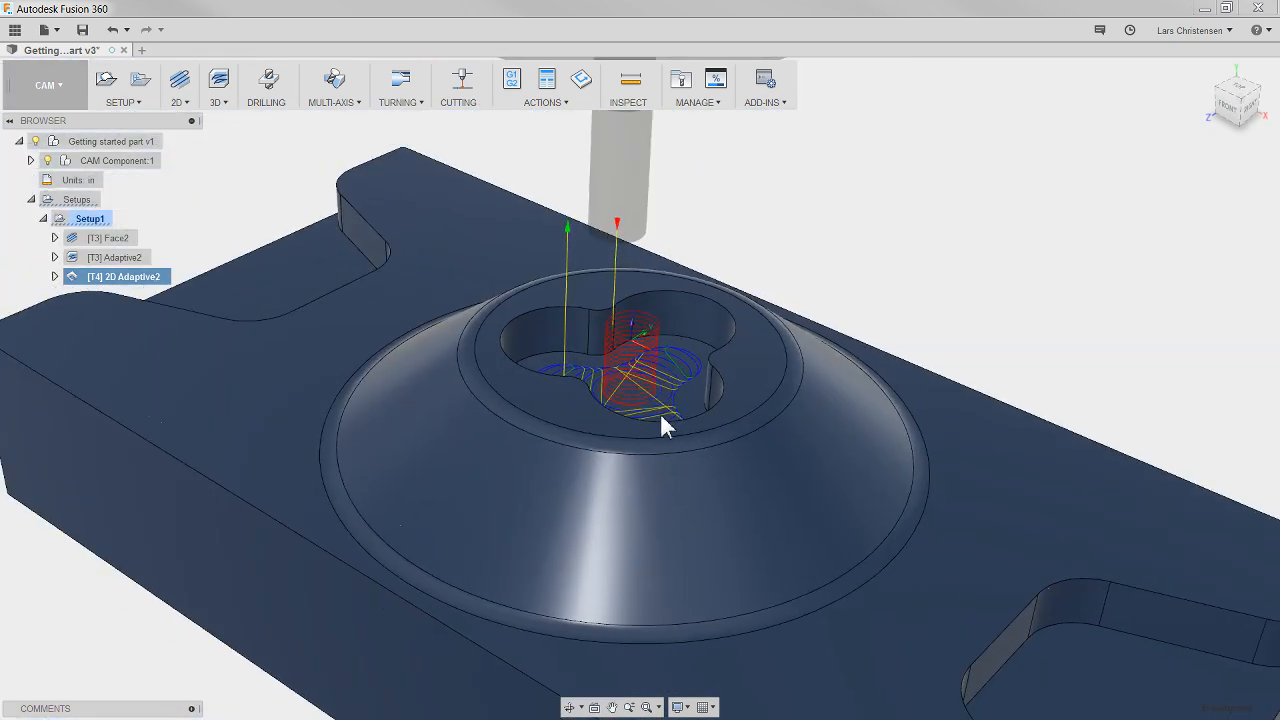
{"action": "scroll", "coordinate": [641, 366], "scroll_direction": "up", "scroll_amount": 2}
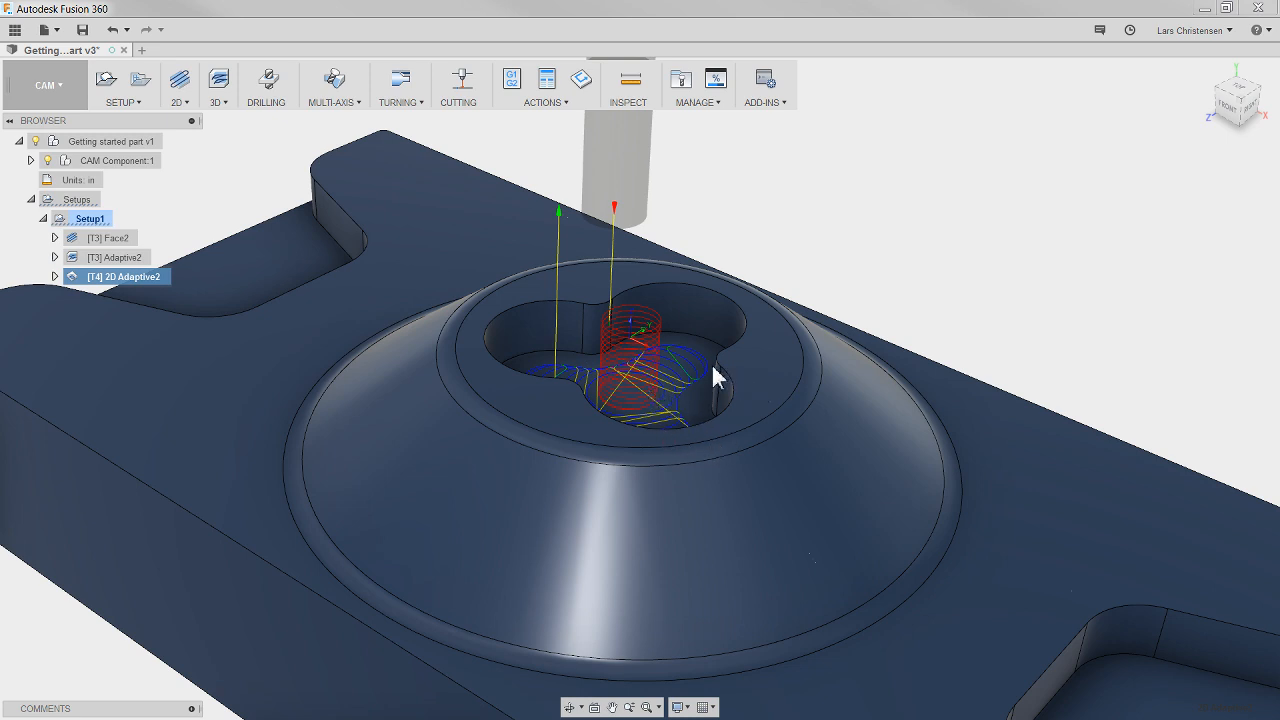
{"action": "scroll", "coordinate": [690, 380], "scroll_direction": "up", "scroll_amount": 5}
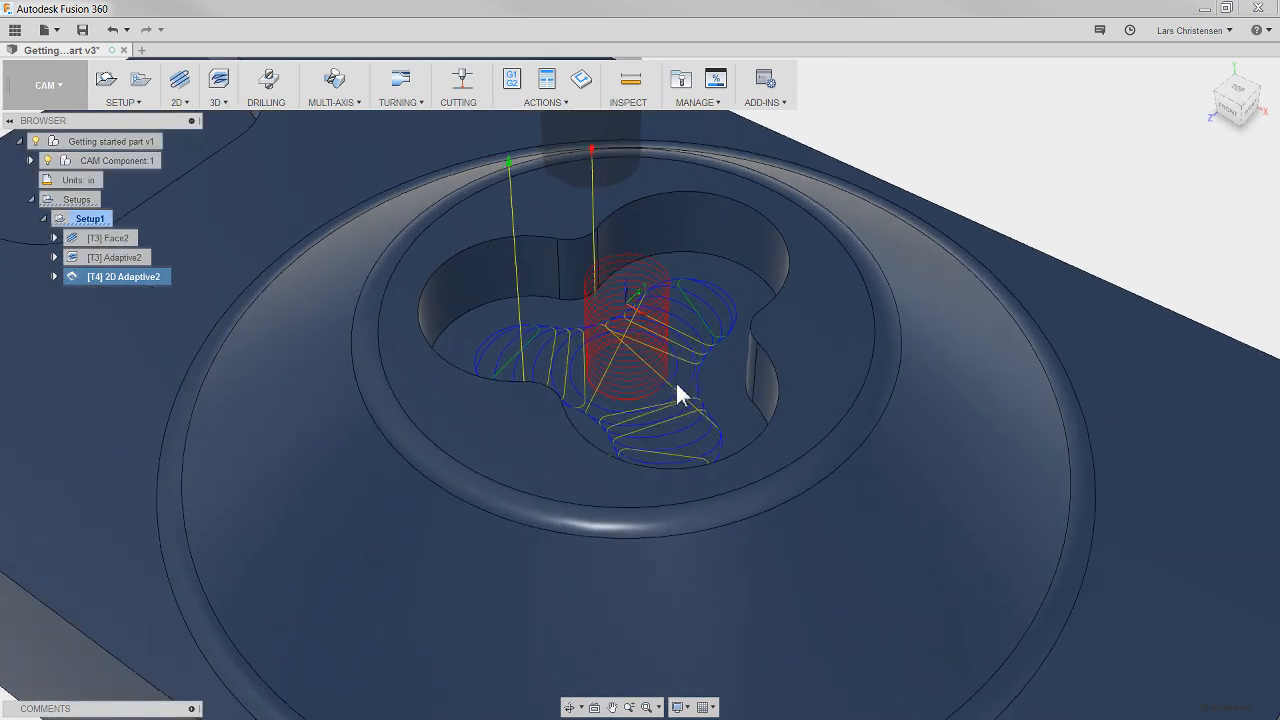
{"action": "middle_click_drag", "start_coordinate": [677, 384], "coordinate": [687, 362], "text": "shift"}
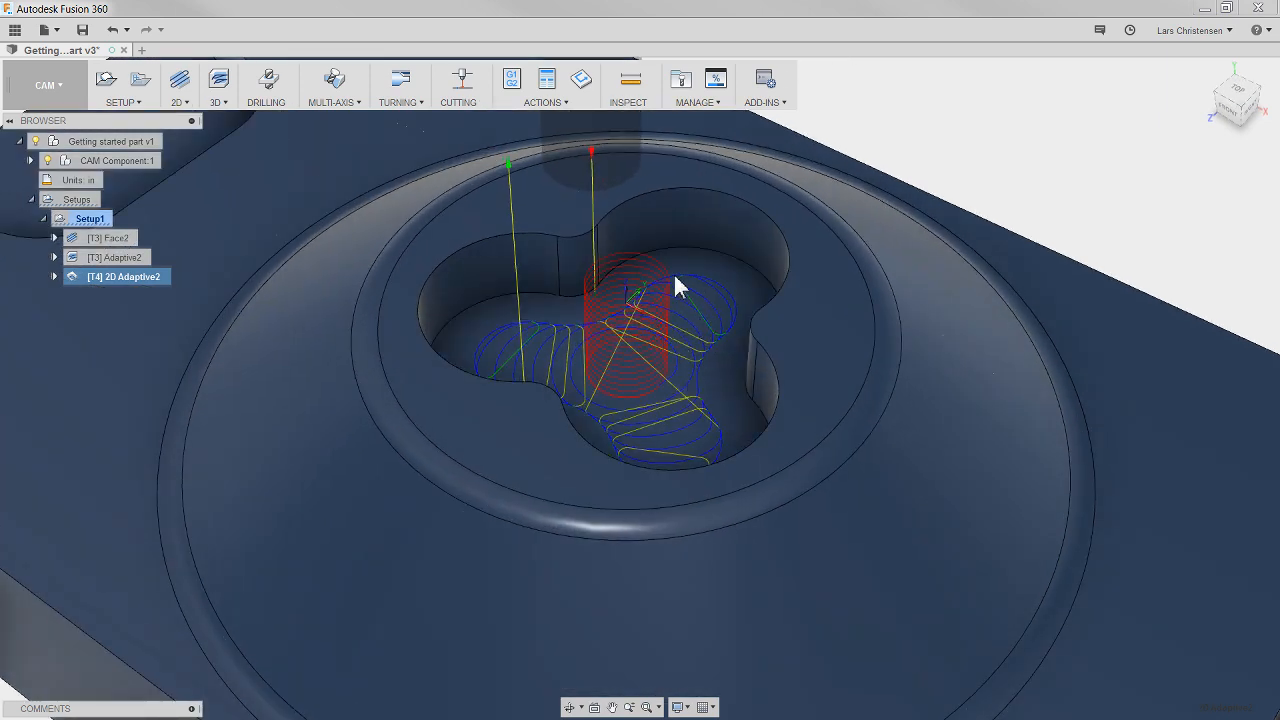
Step: Simulate the 2D Adaptive2 operation with the stock hidden, play the helical entry and pocket clearing, and close the simulation
{"action": "right_click", "coordinate": [134, 284]}
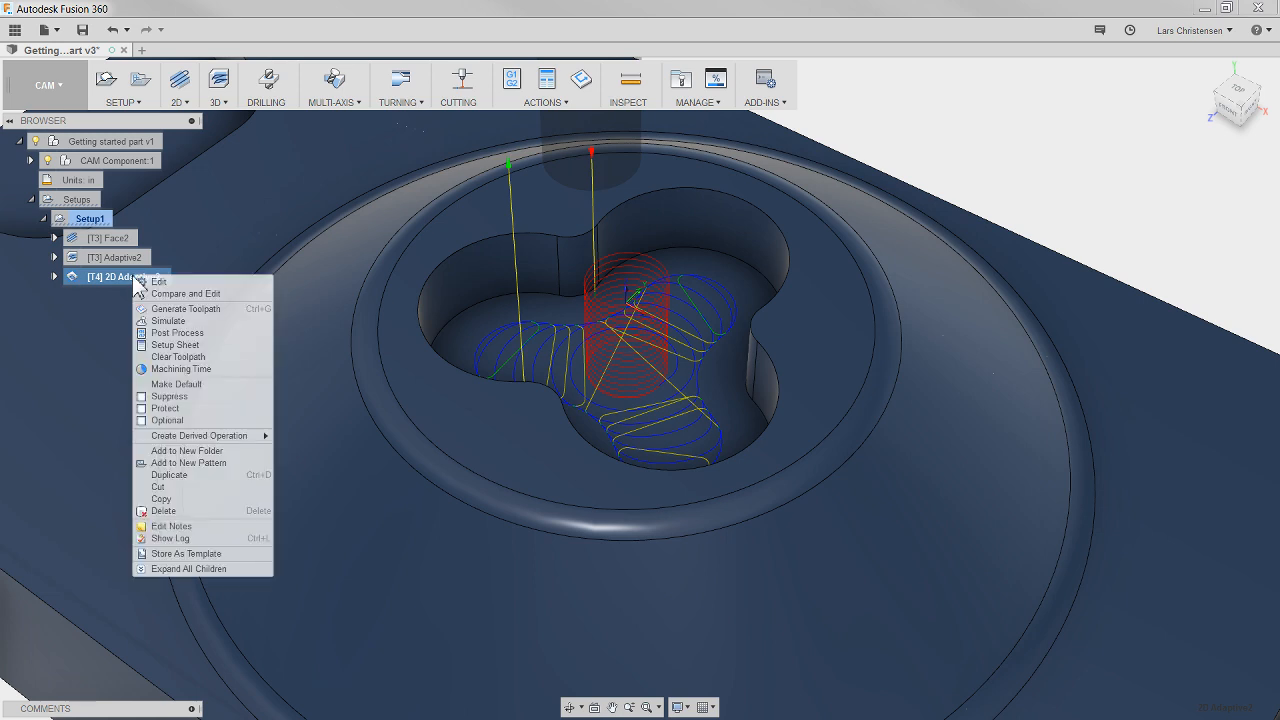
{"action": "left_click", "coordinate": [180, 321]}
{"action": "left_click", "coordinate": [1045, 381]}
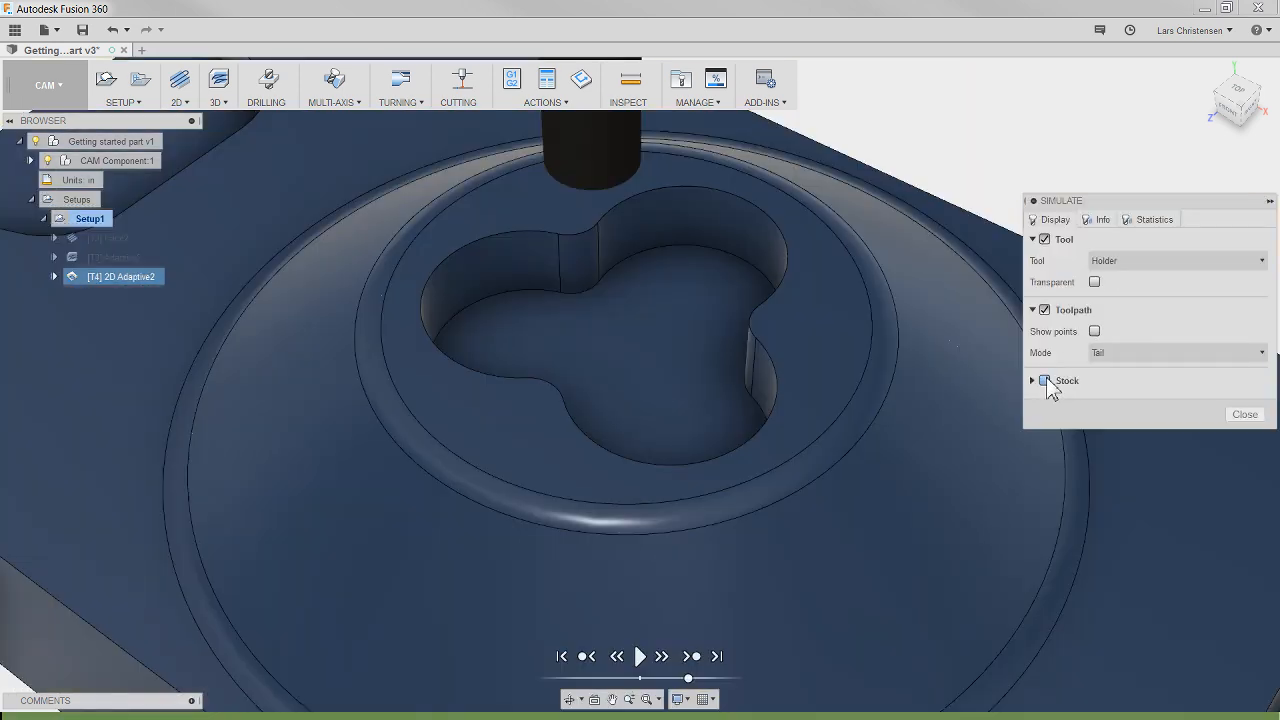
{"action": "left_click", "coordinate": [640, 656]}
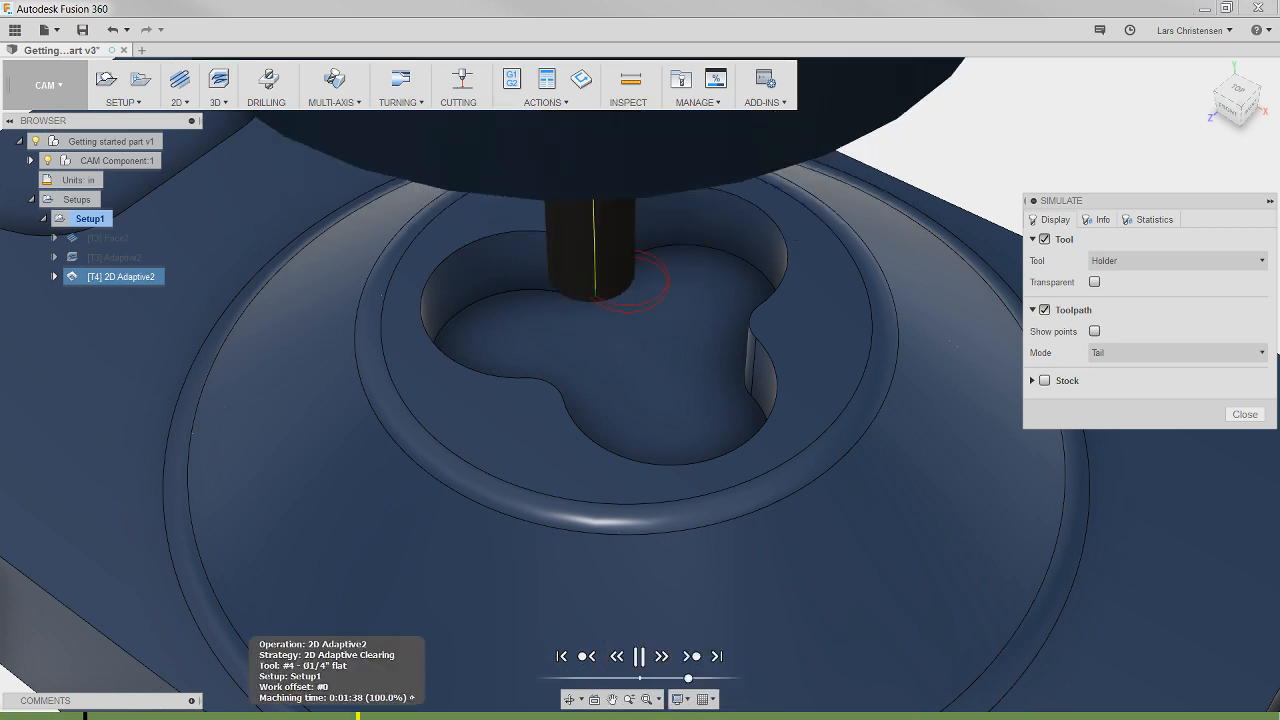
{"action": "left_click", "coordinate": [407, 716]}
{"action": "scroll", "coordinate": [407, 716], "scroll_direction": "down", "scroll_amount": 3}
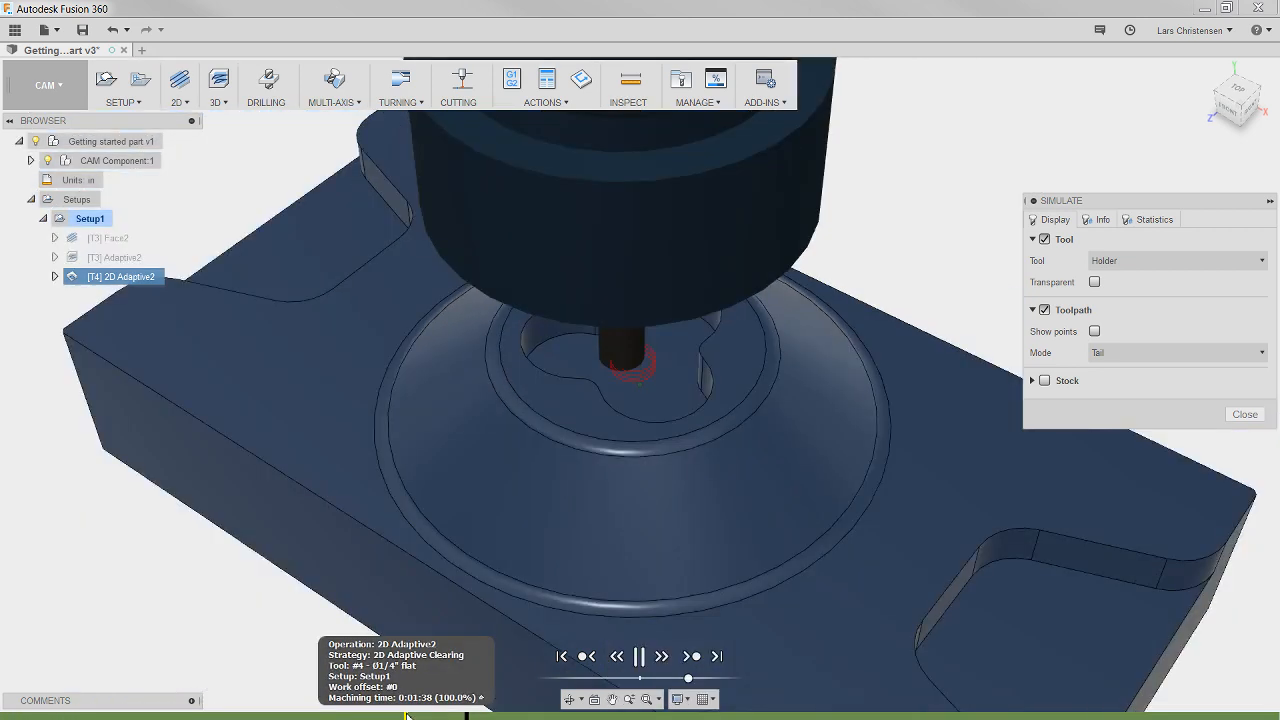
{"action": "scroll", "coordinate": [636, 437], "scroll_direction": "up", "scroll_amount": 5}
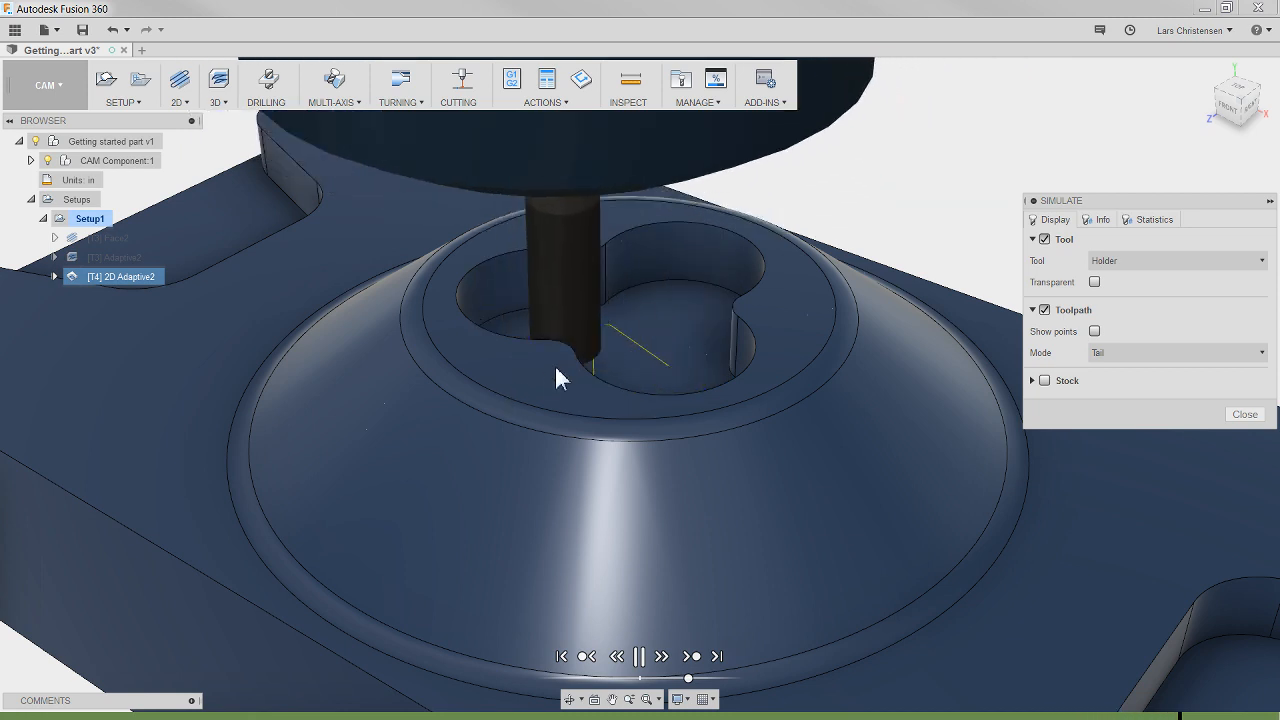
{"action": "left_click", "coordinate": [1245, 414]}
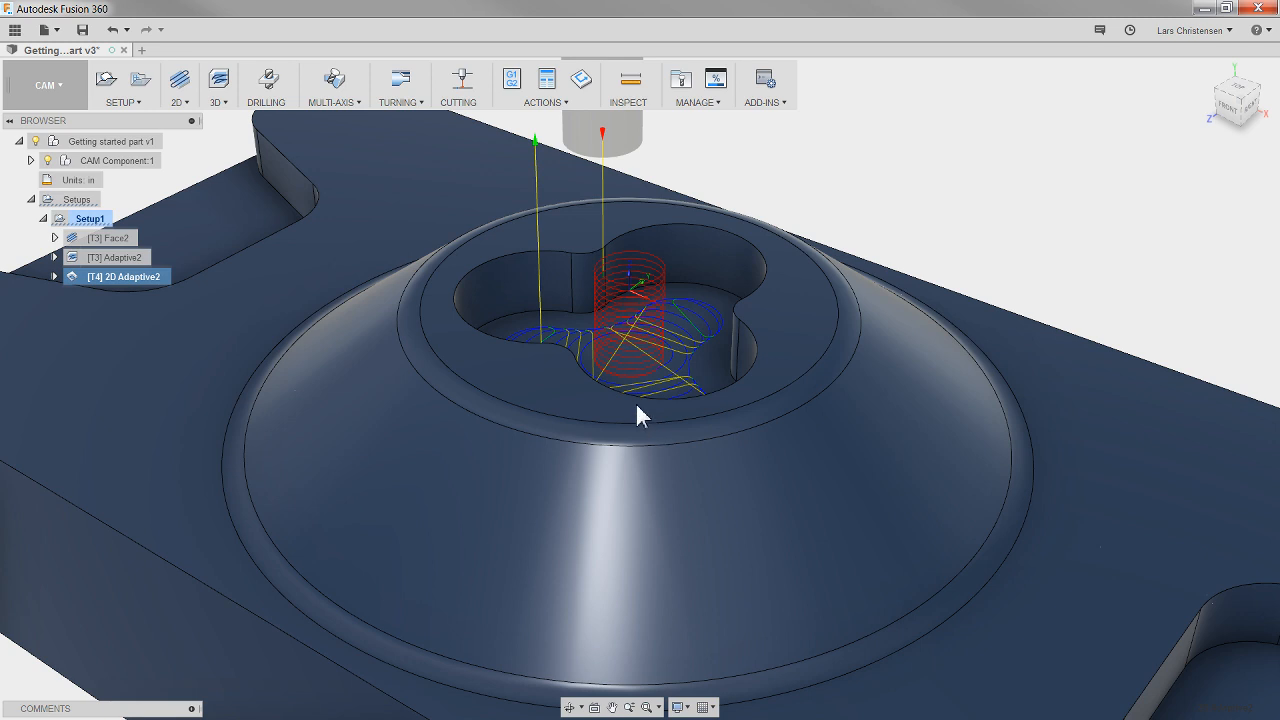
Step: Edit 2D Adaptive2 to give its helical entry ramp a taper angle, and regenerate the toolpath
{"action": "right_click", "coordinate": [136, 273]}
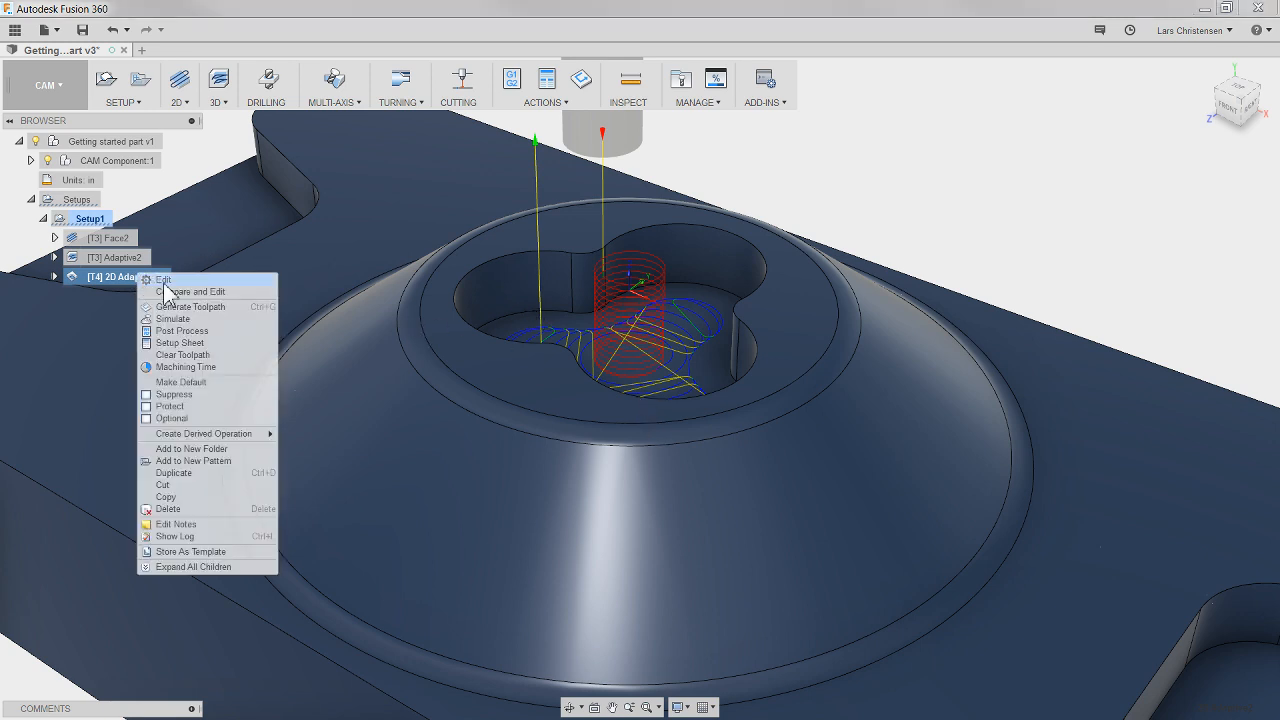
{"action": "left_click", "coordinate": [210, 282]}
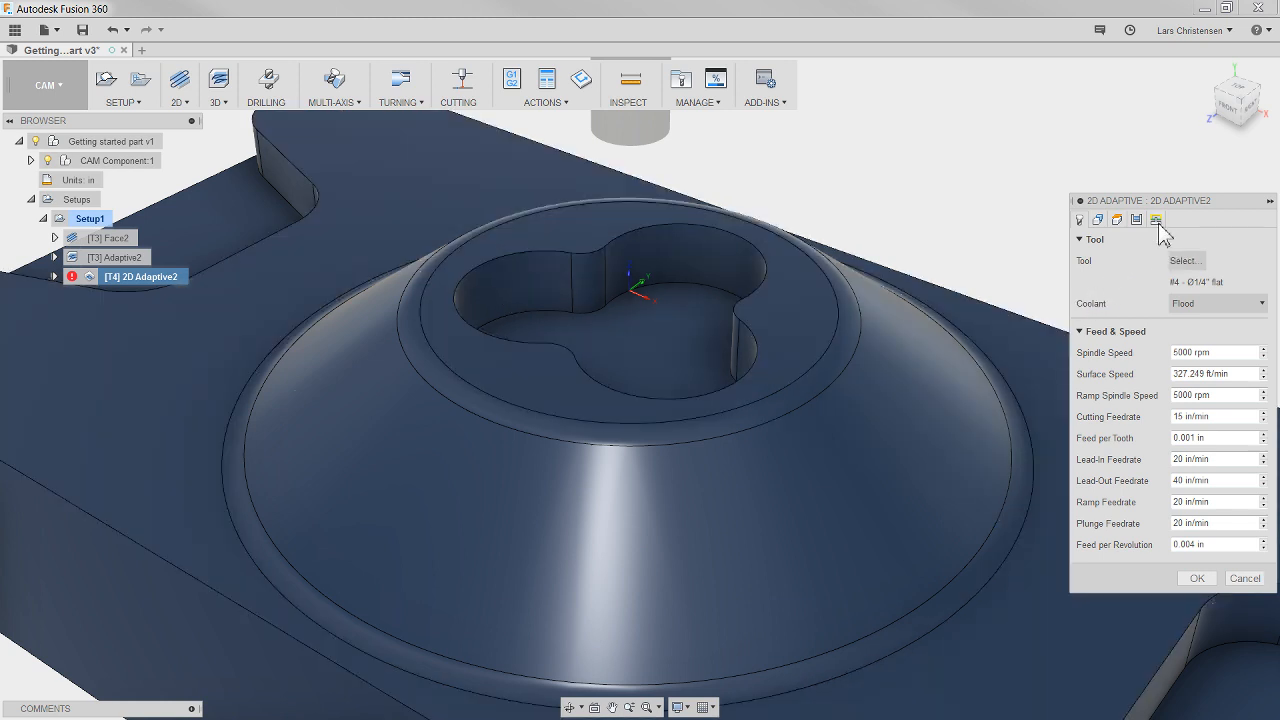
{"action": "left_click", "coordinate": [1156, 221]}
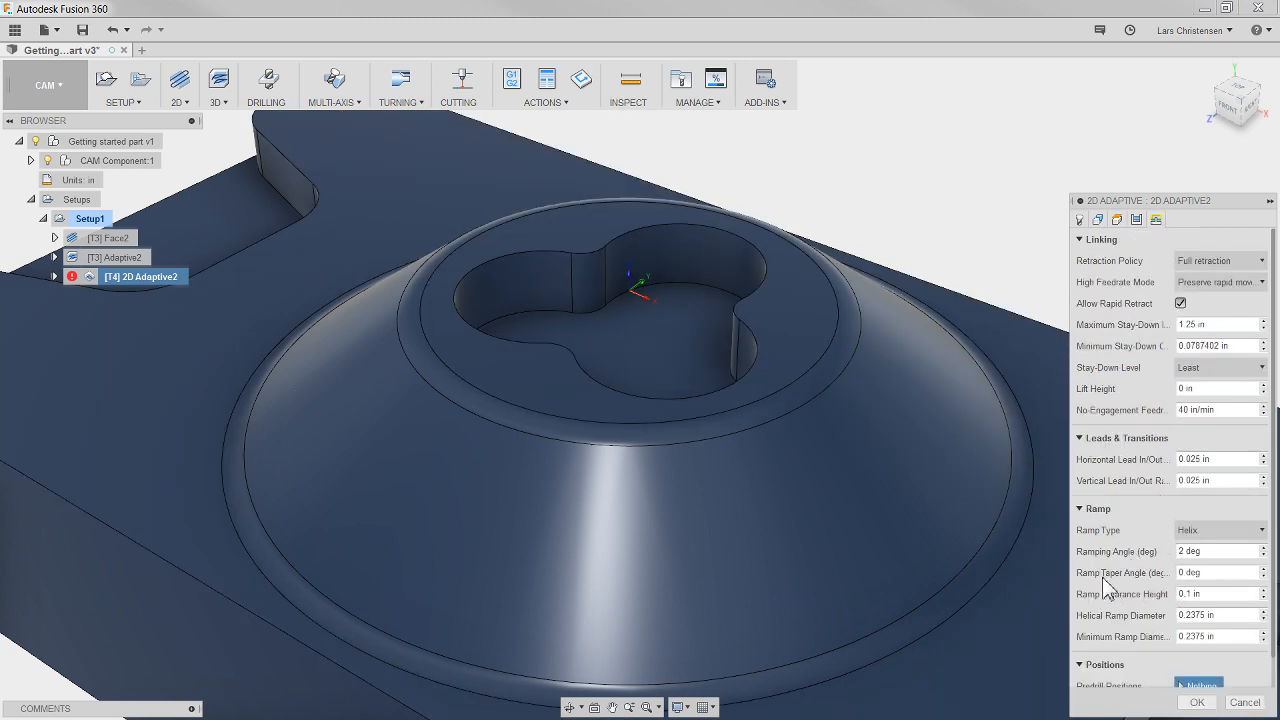
{"action": "left_click", "coordinate": [1195, 572]}
{"action": "left_click", "coordinate": [1197, 702]}
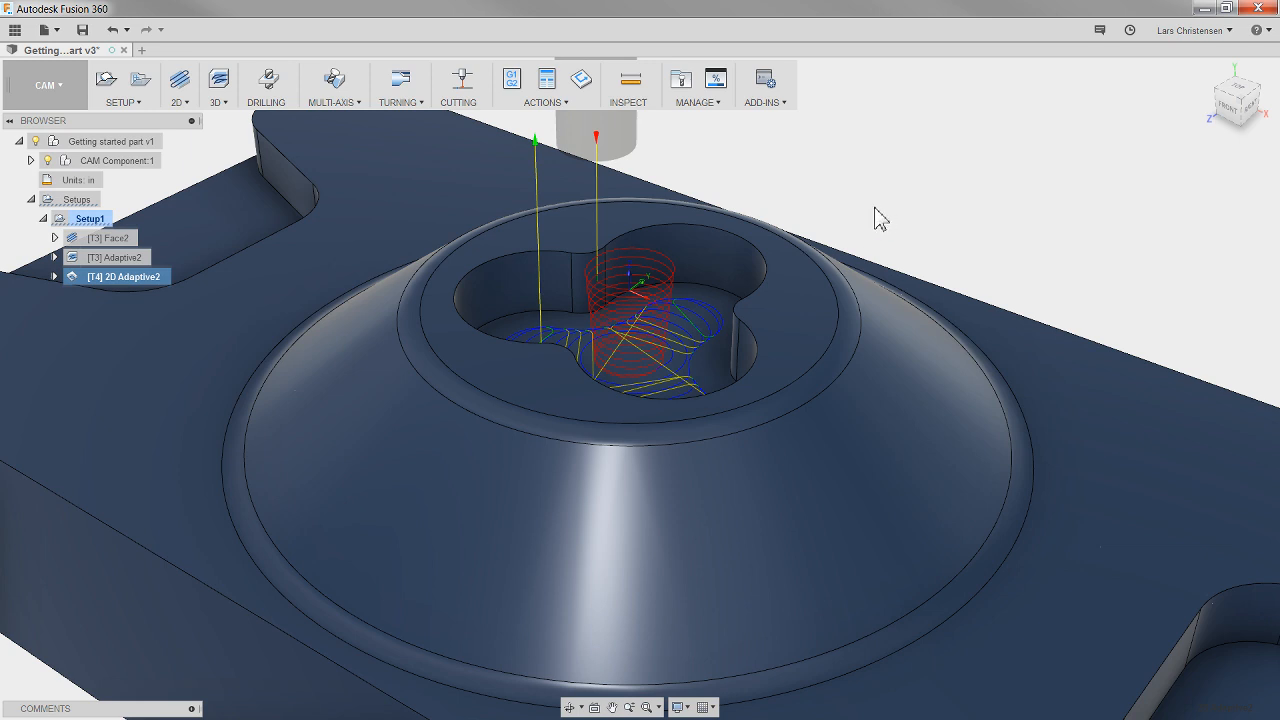
Step: Simulate all operations of Setup1 with the stock shown, jump to the end of the 2D adaptive pocket pass, and close the simulation
{"action": "scroll", "coordinate": [714, 251], "scroll_direction": "down", "scroll_amount": 5}
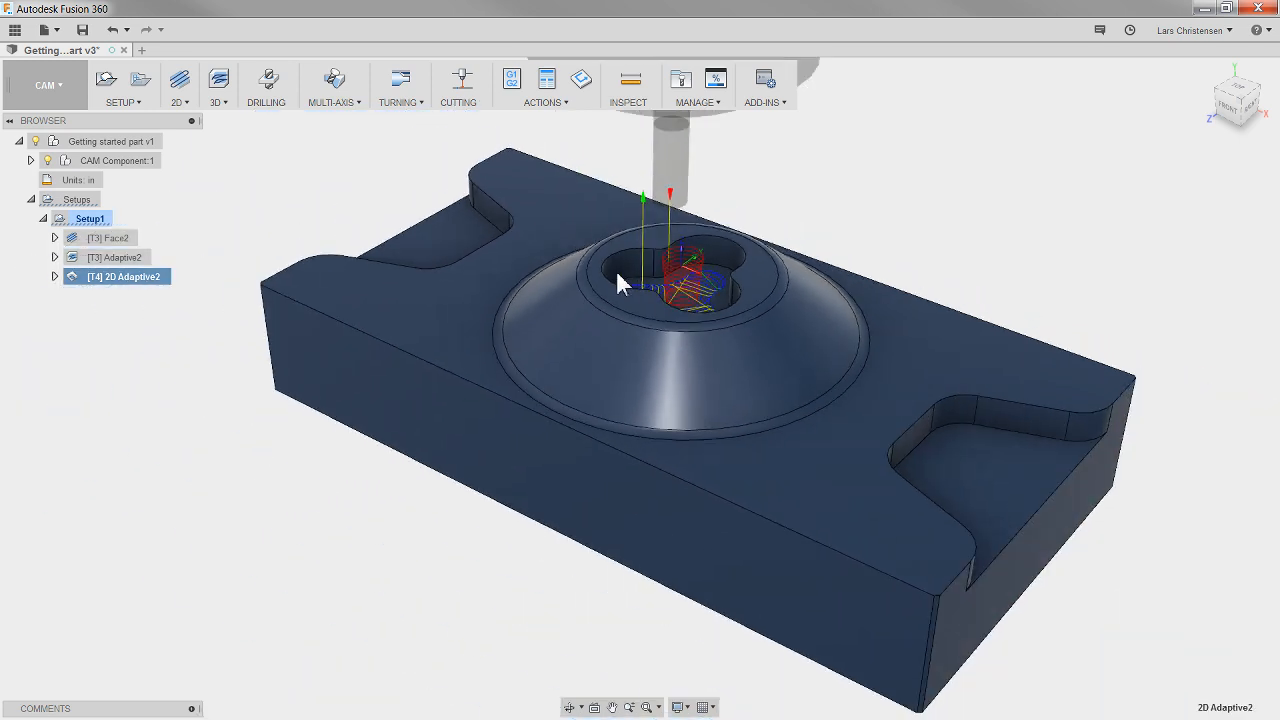
{"action": "left_click", "coordinate": [97, 220]}
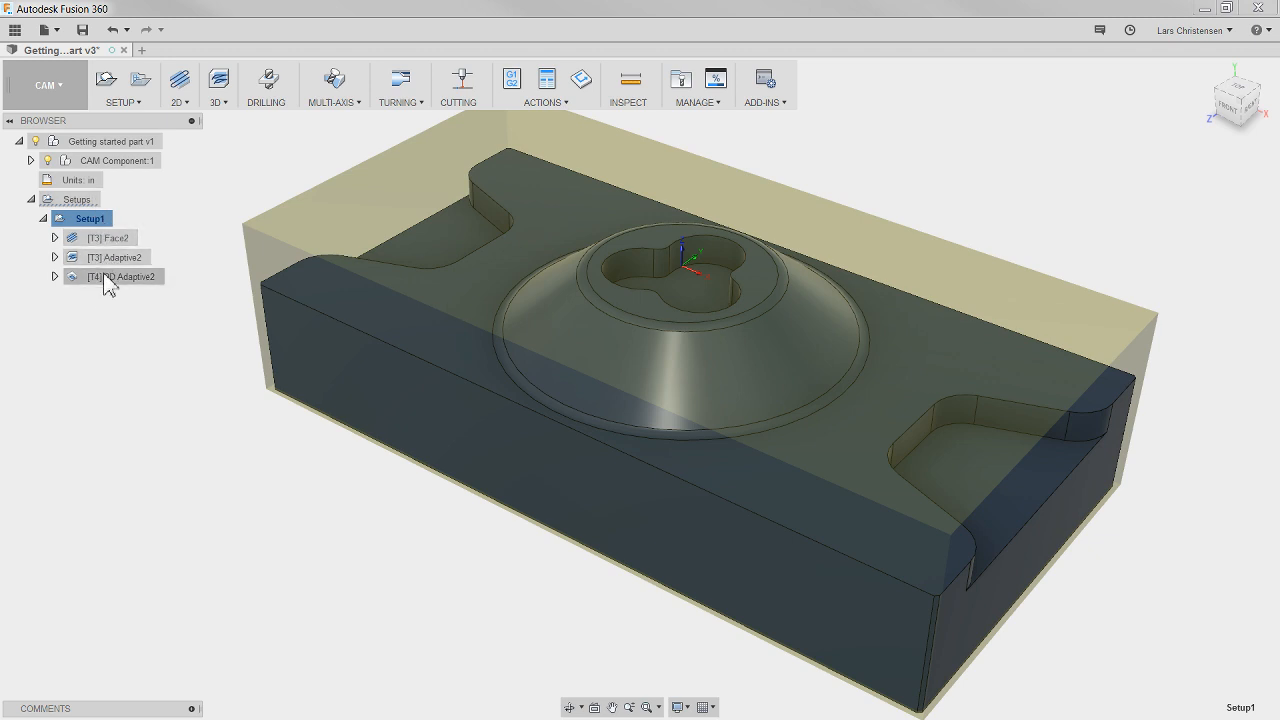
{"action": "right_click", "coordinate": [90, 220]}
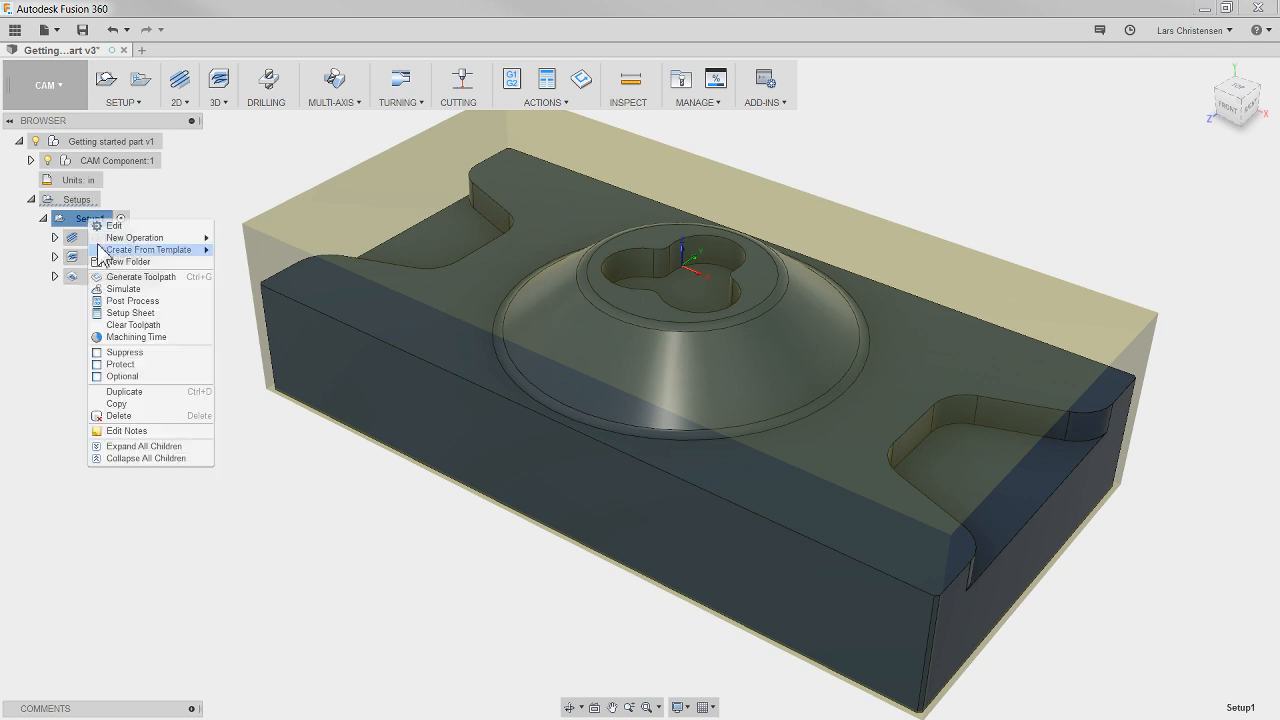
{"action": "left_click", "coordinate": [110, 295]}
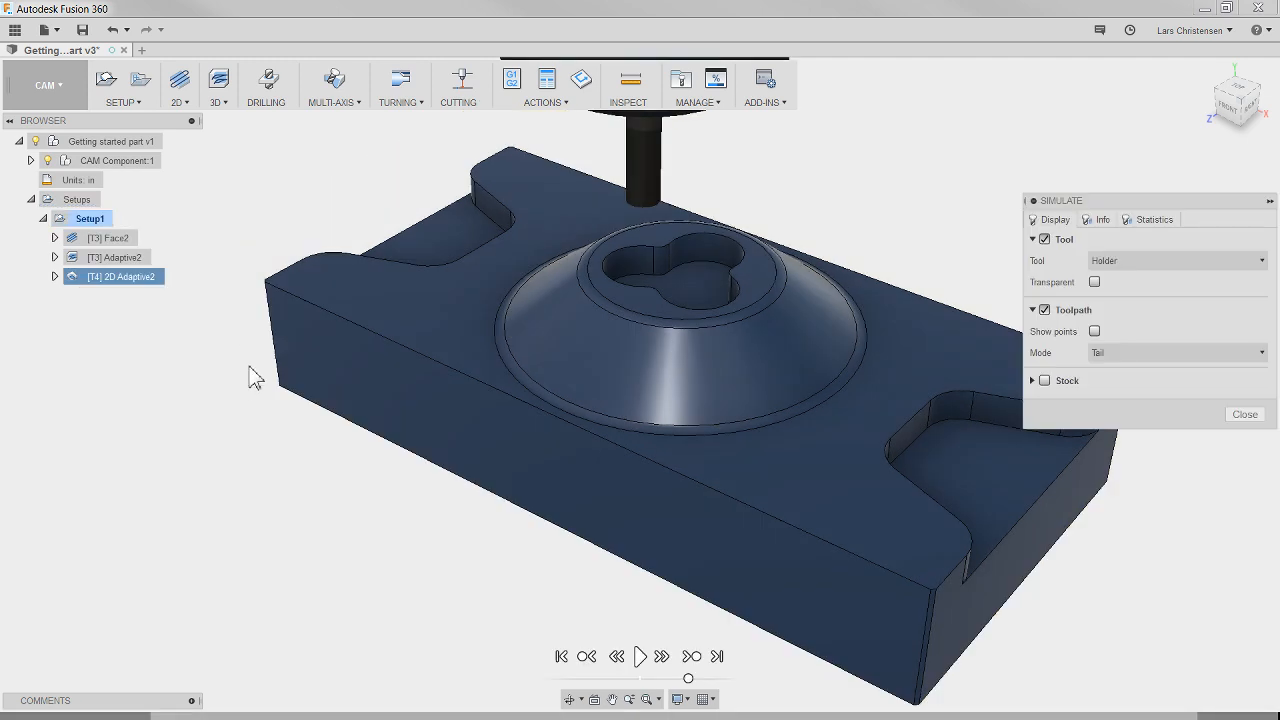
{"action": "left_click", "coordinate": [1045, 381]}
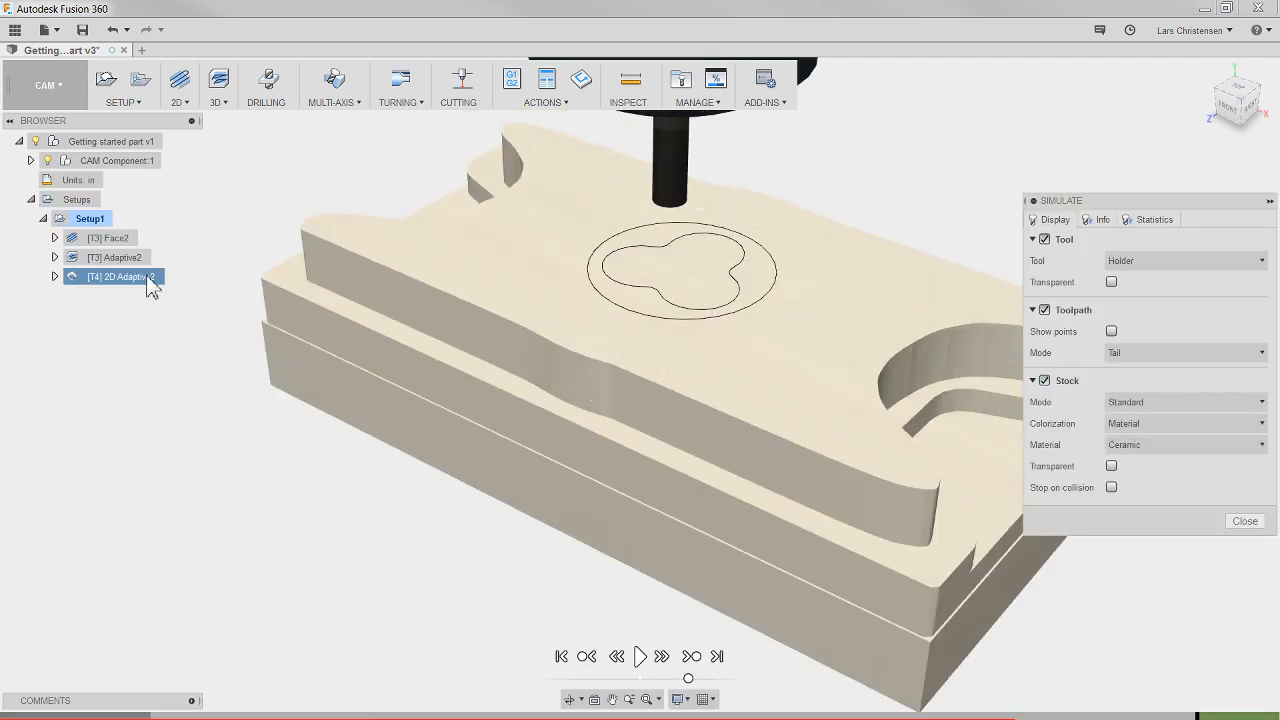
{"action": "scroll", "coordinate": [149, 421], "scroll_direction": "down", "scroll_amount": 1}
{"action": "scroll", "coordinate": [927, 314], "scroll_direction": "down", "scroll_amount": 1}
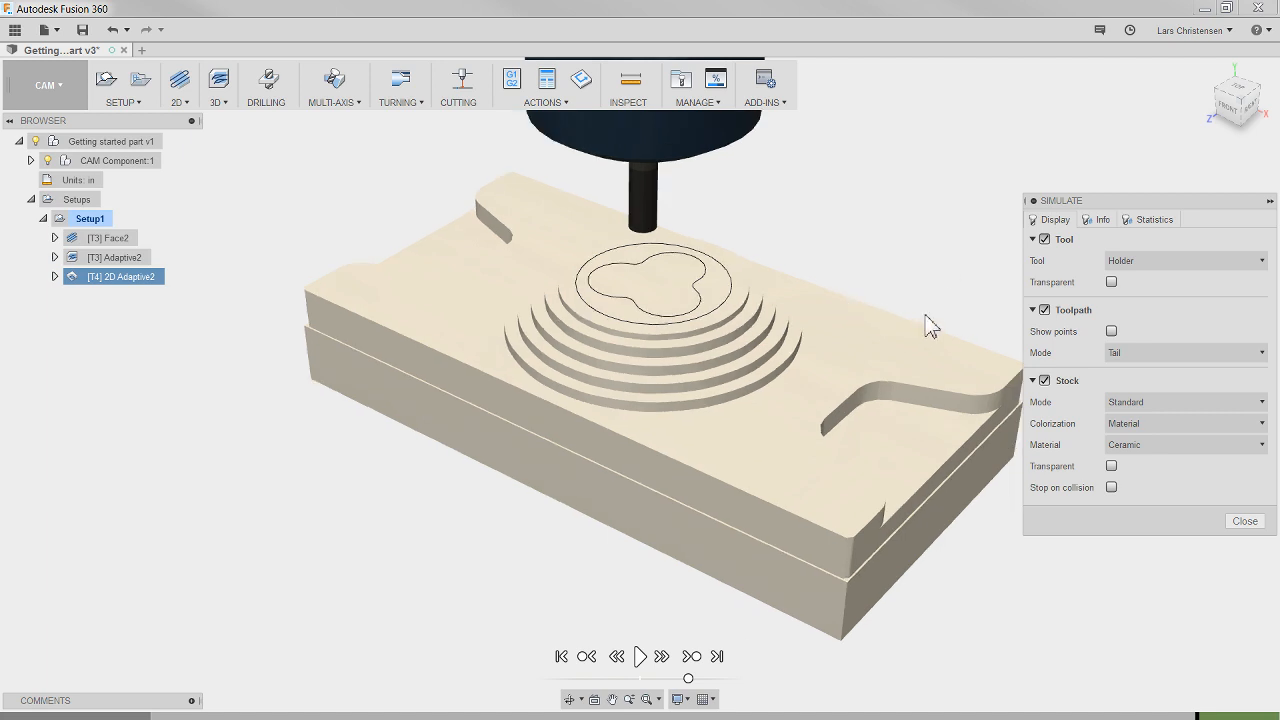
{"action": "scroll", "coordinate": [927, 314], "scroll_direction": "up", "scroll_amount": 2}
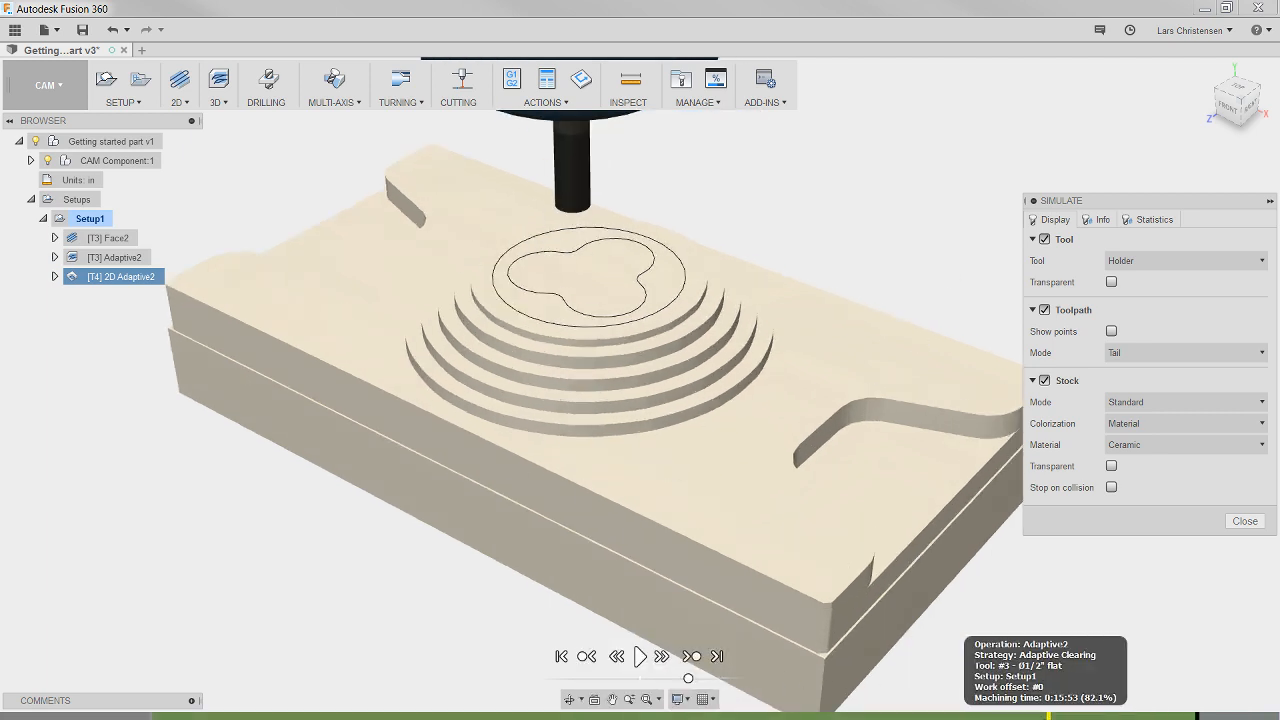
{"action": "left_click", "coordinate": [1275, 716]}
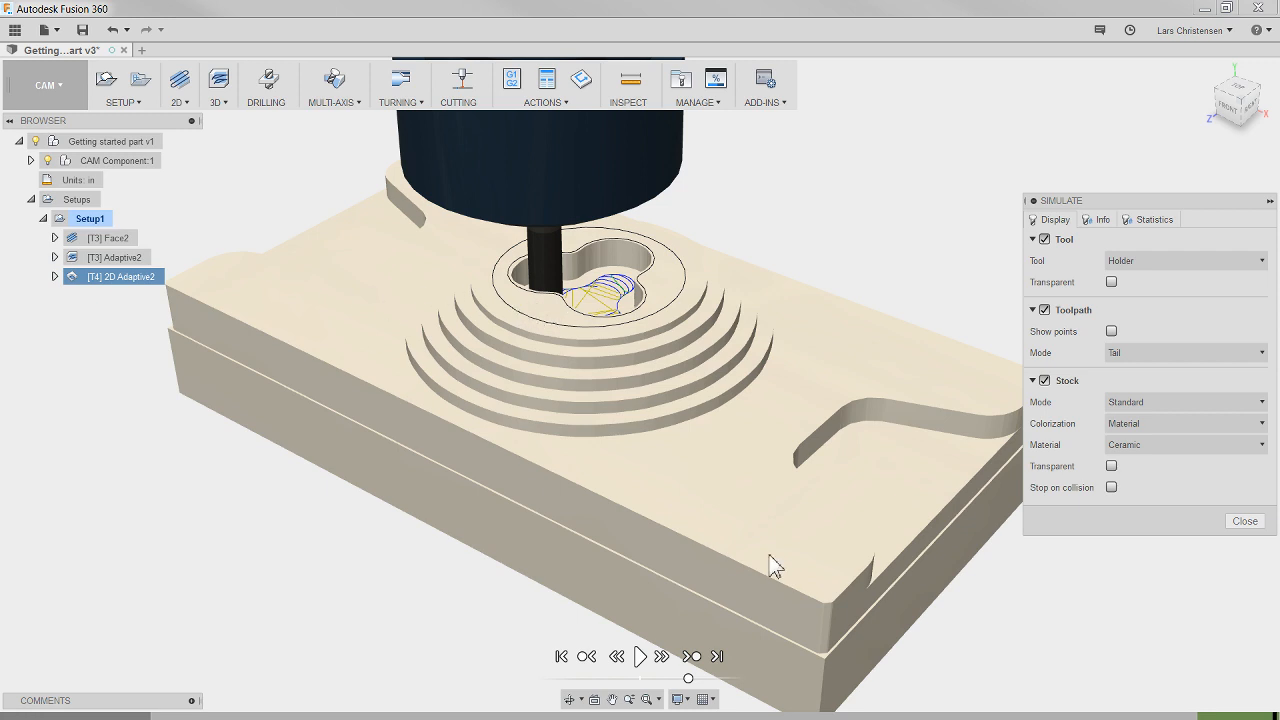
{"action": "left_click", "coordinate": [1245, 521]}
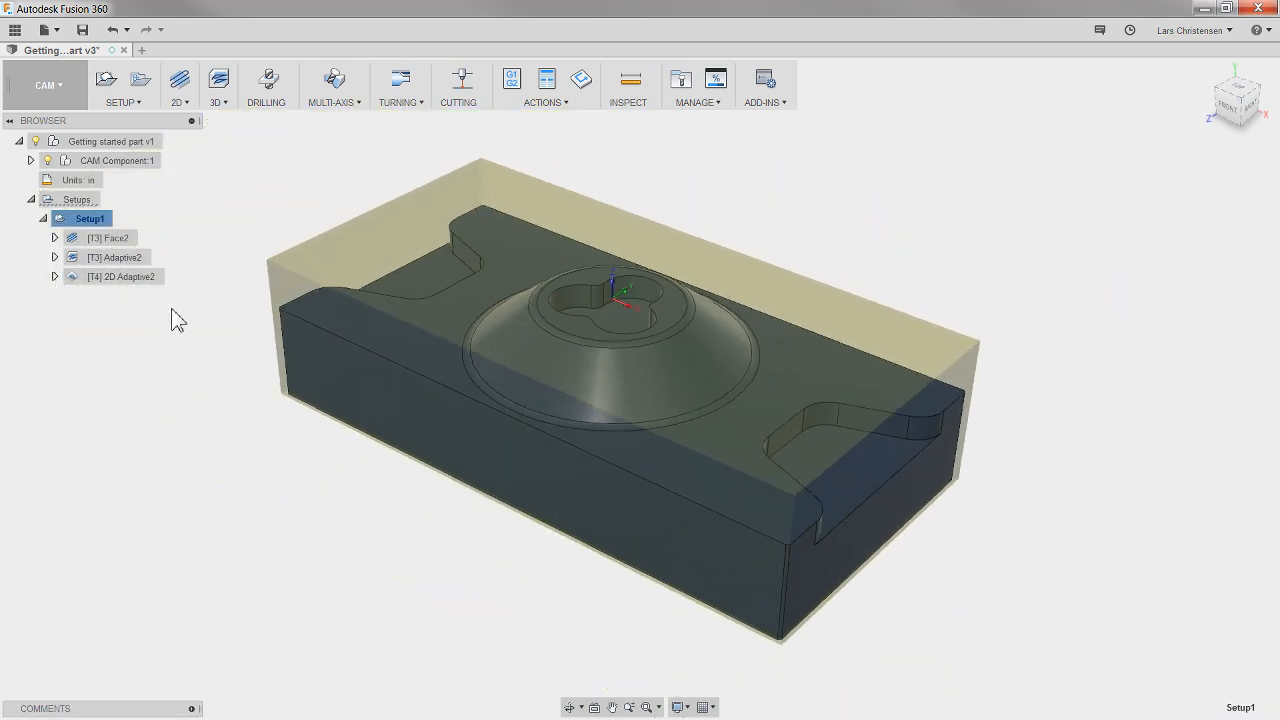
Step: Reorder the Setup1 operations so that Face2 comes last, after 2D Adaptive2
{"action": "left_click", "coordinate": [122, 238]}
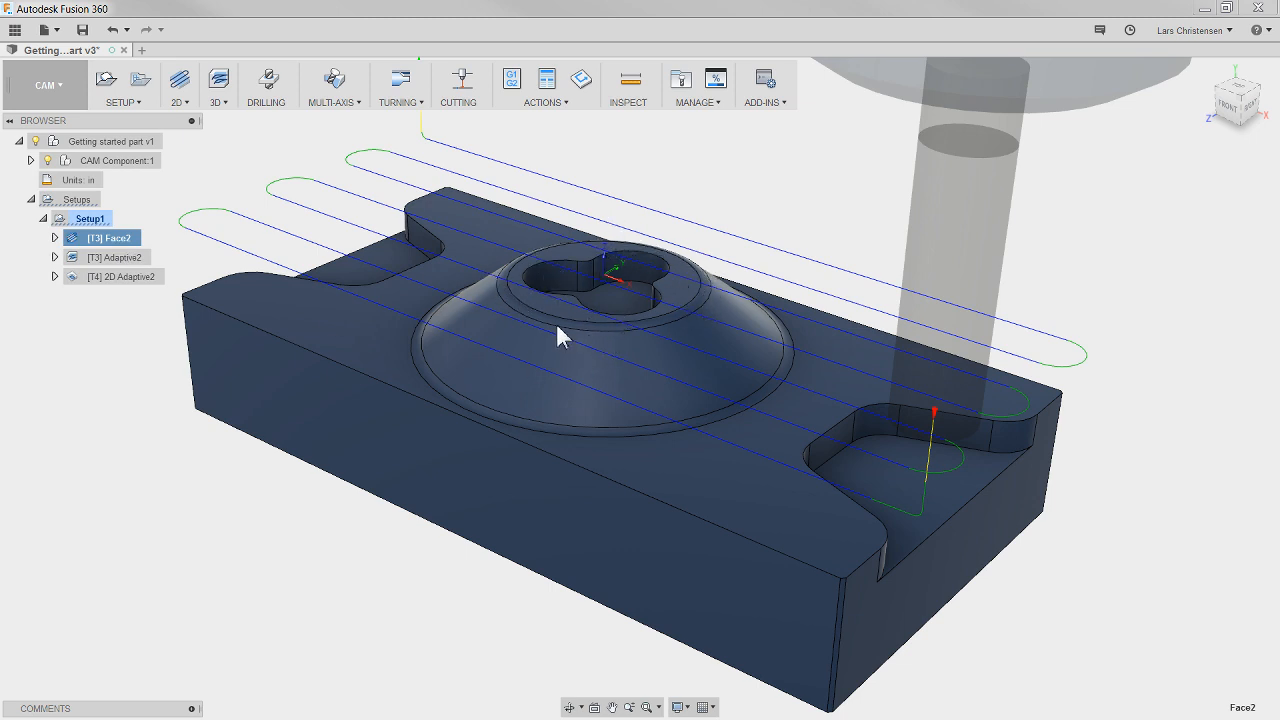
{"action": "left_click", "coordinate": [104, 470]}
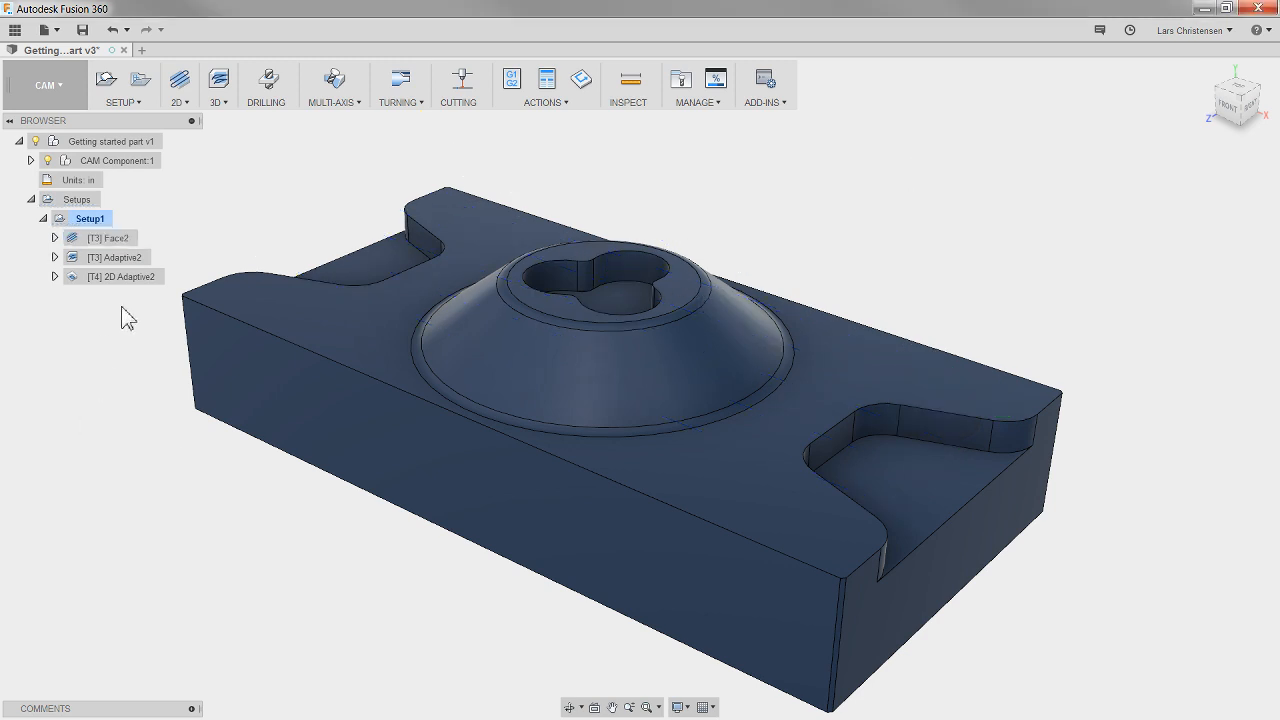
{"action": "left_click_drag", "start_coordinate": [108, 238], "coordinate": [123, 259]}
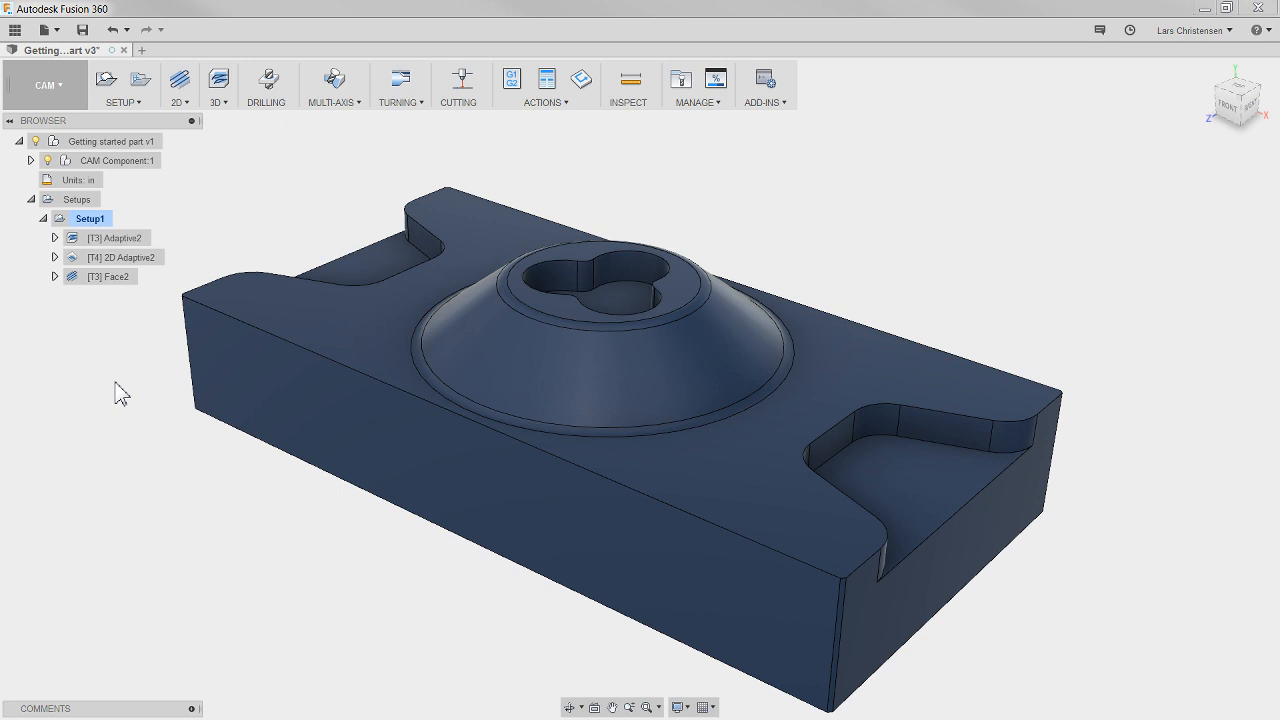
Step: Edit Face2 to replace its stock contour with the outer circular edge at the top of the conical boss, and regenerate the toolpath
{"action": "left_click", "coordinate": [118, 240]}
{"action": "left_click", "coordinate": [113, 258]}
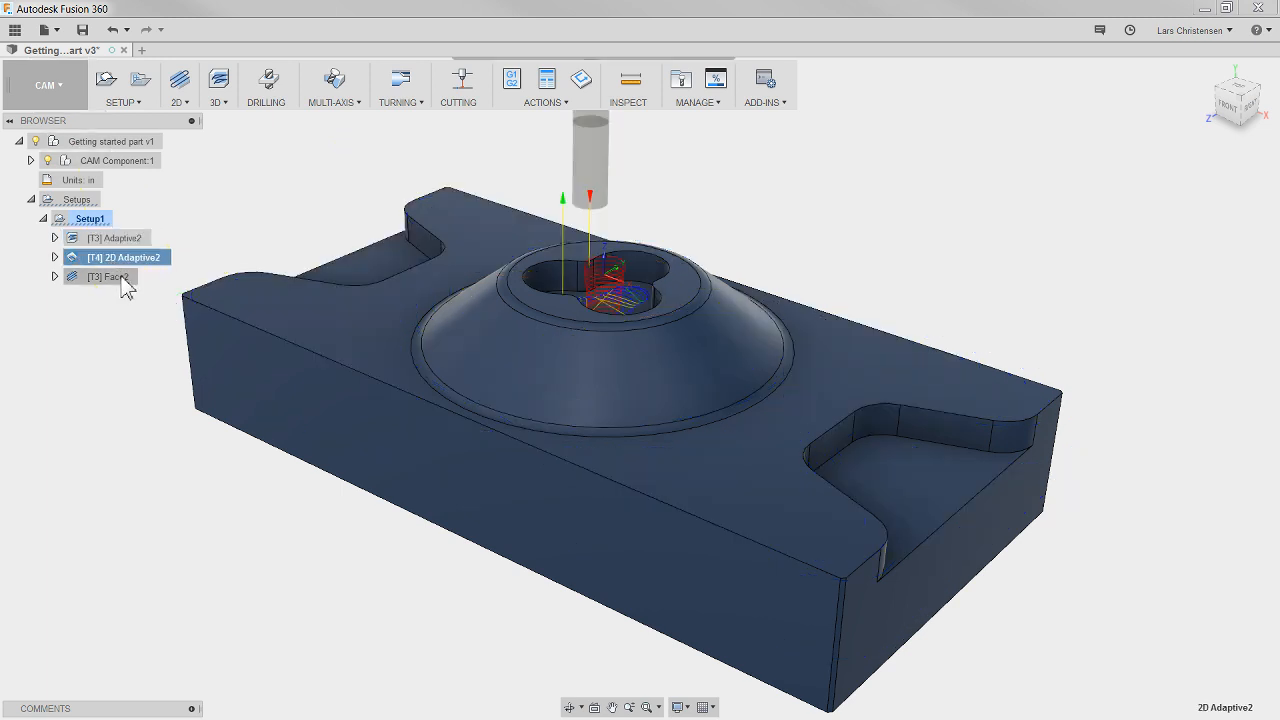
{"action": "left_click", "coordinate": [118, 280]}
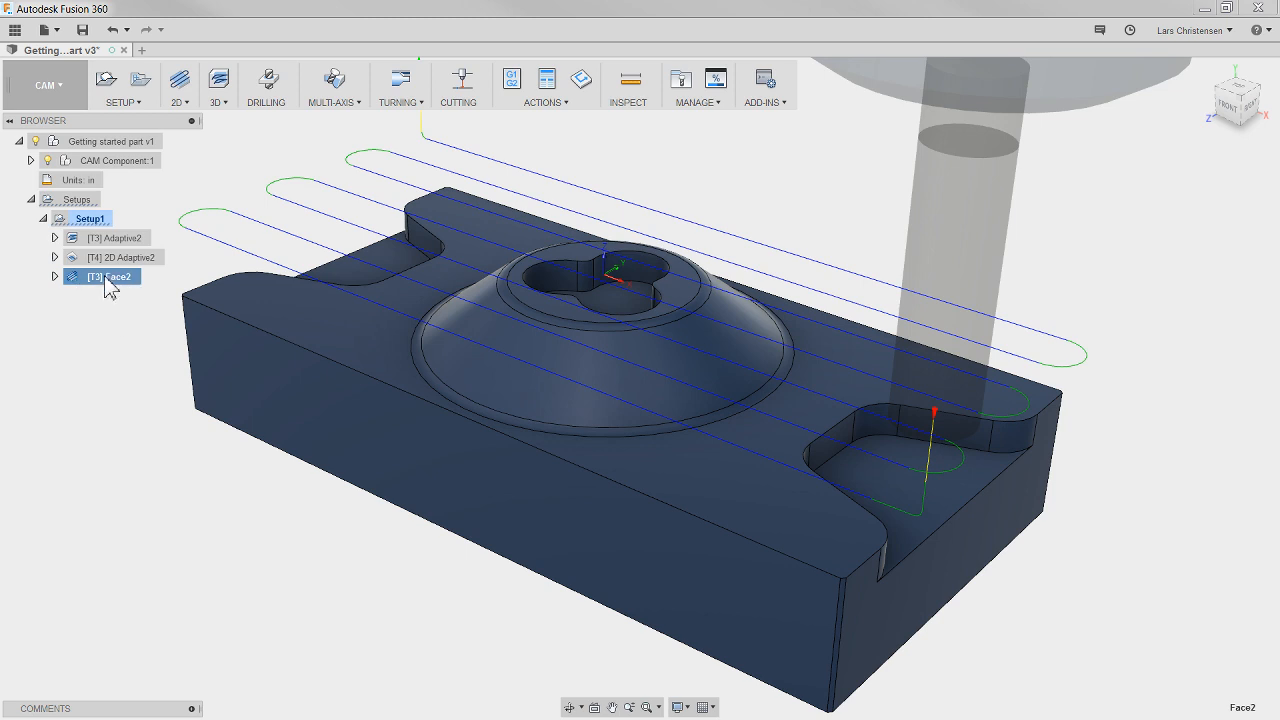
{"action": "right_click", "coordinate": [110, 287]}
{"action": "left_click", "coordinate": [128, 293]}
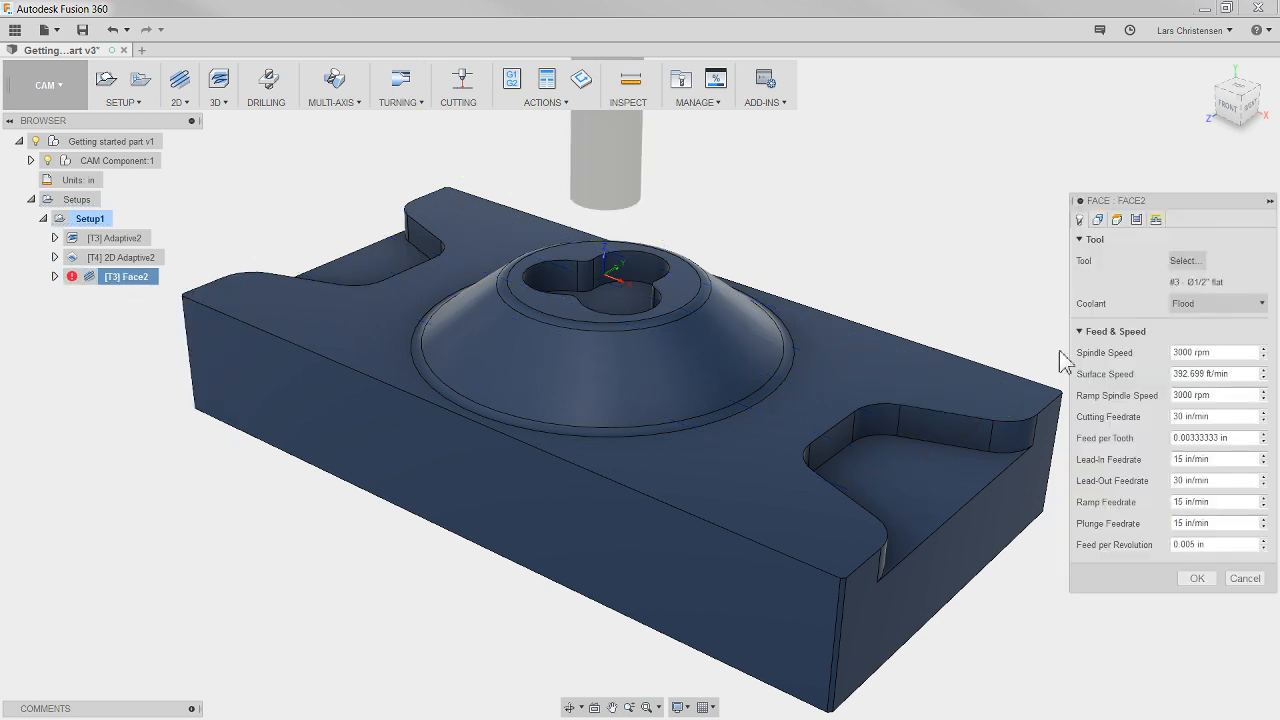
{"action": "left_click", "coordinate": [1097, 219]}
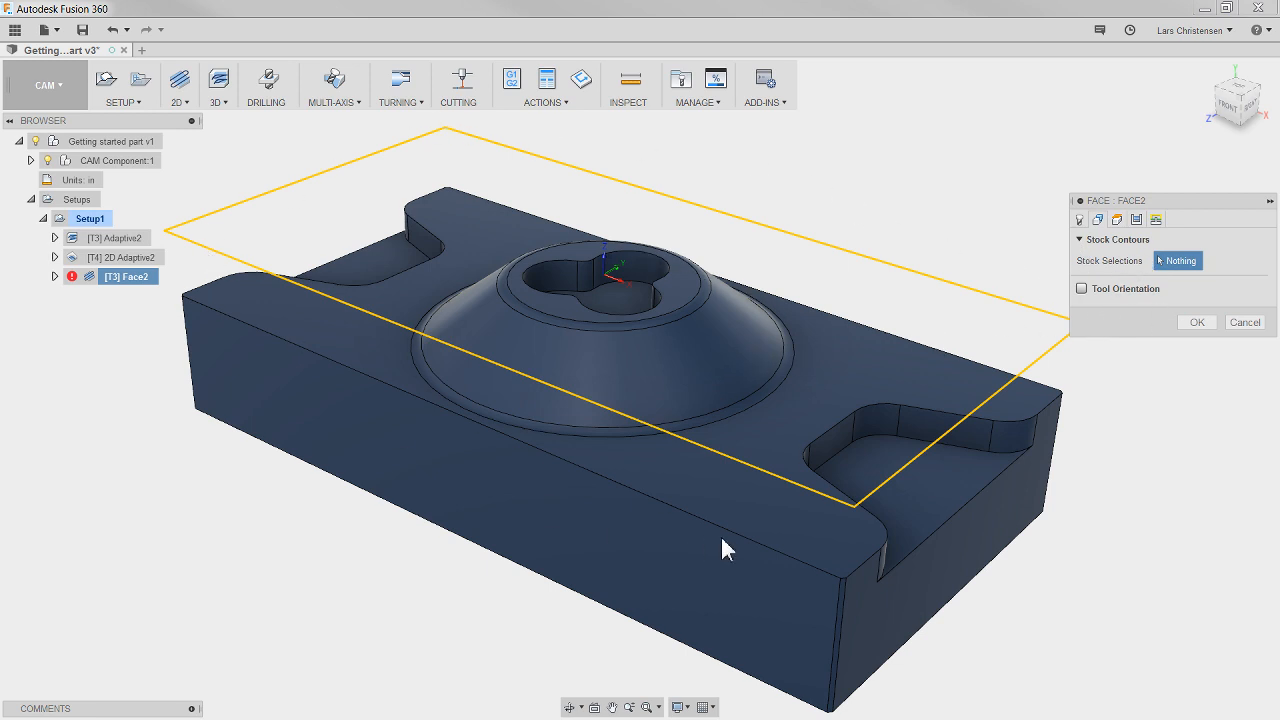
{"action": "left_click", "coordinate": [627, 332]}
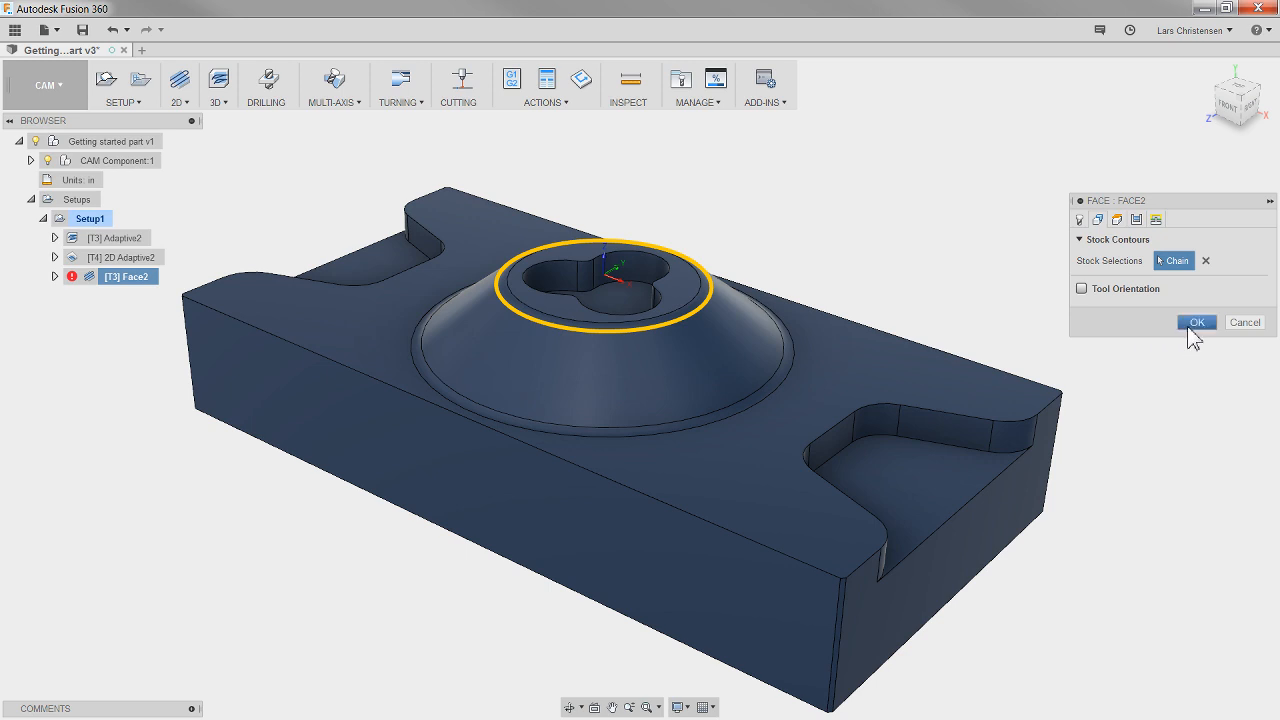
{"action": "left_click", "coordinate": [1196, 323]}
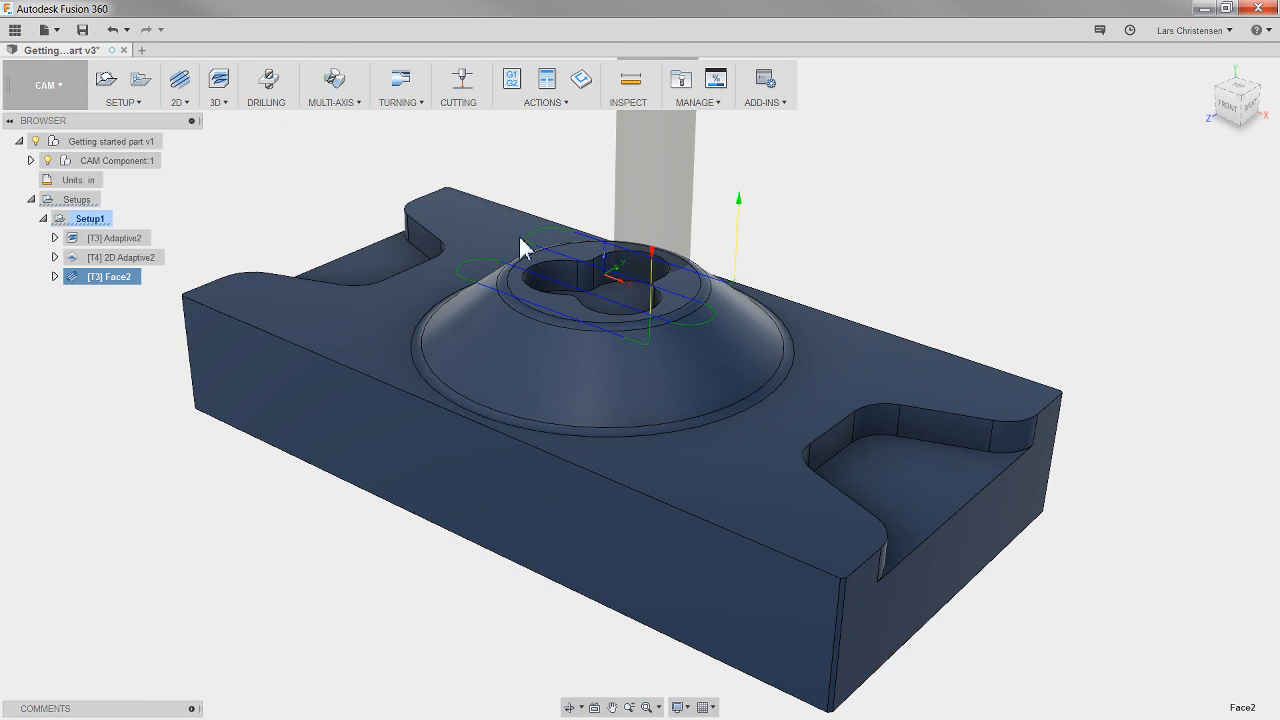
{"action": "left_click", "coordinate": [70, 505]}
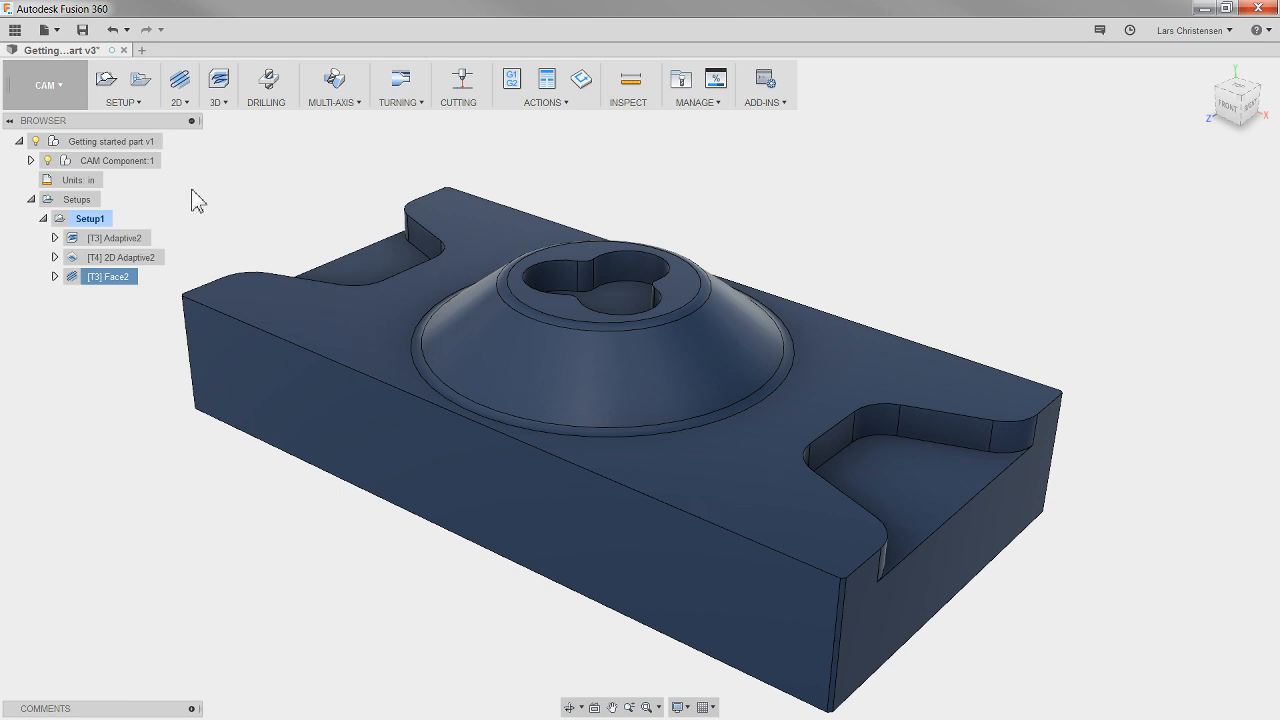
Step: Create a 3D Horizontal toolpath with the #4 Ø1/4" flat end mill and generate it
{"action": "left_click", "coordinate": [222, 103]}
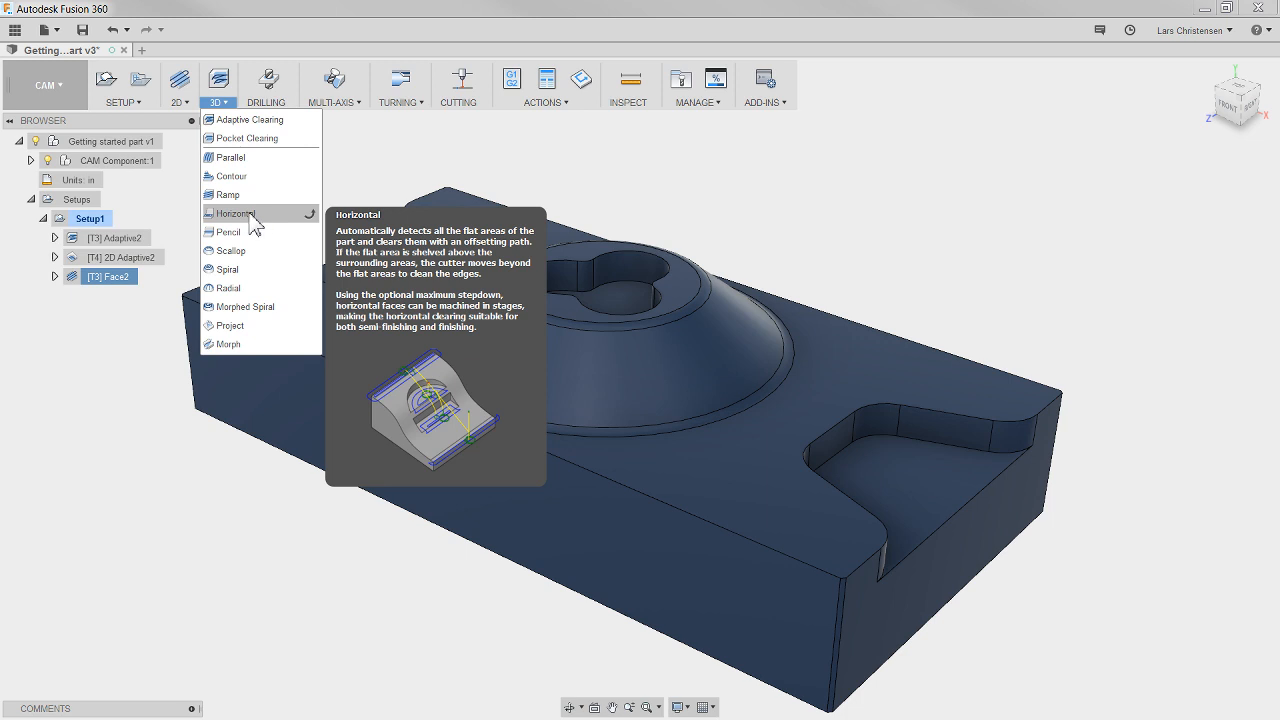
{"action": "left_click", "coordinate": [252, 222]}
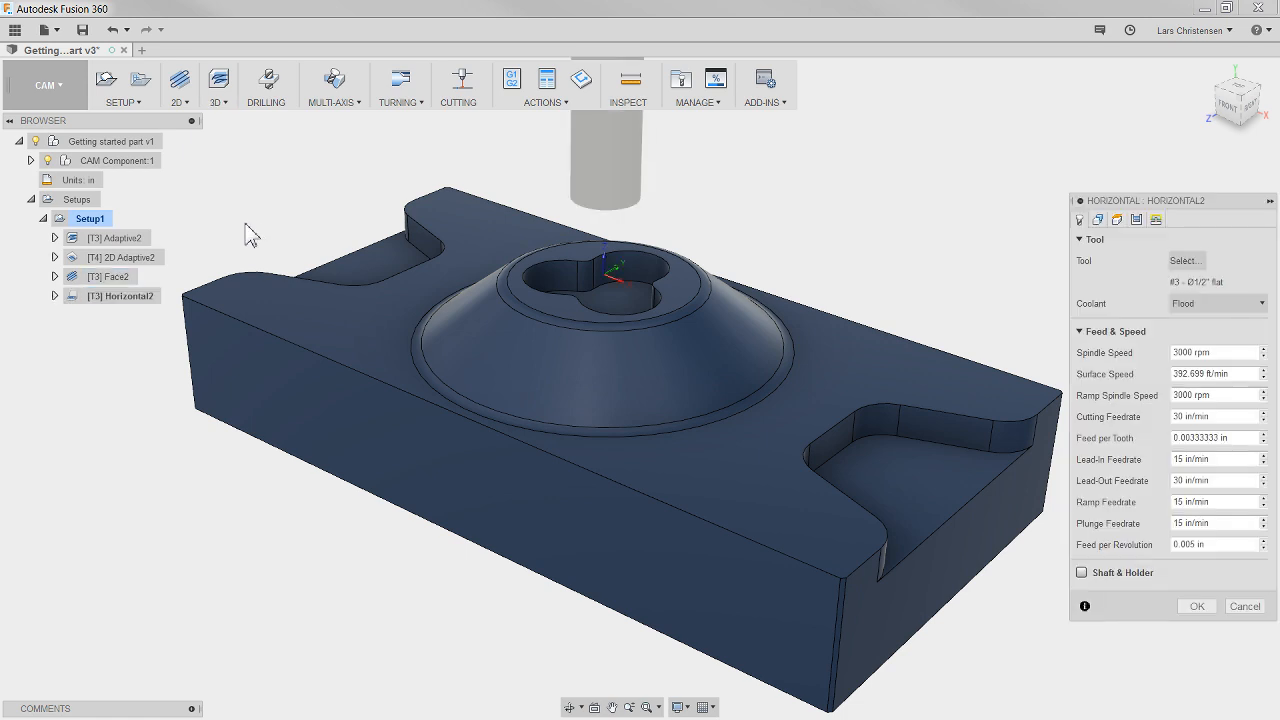
{"action": "left_click", "coordinate": [1184, 262]}
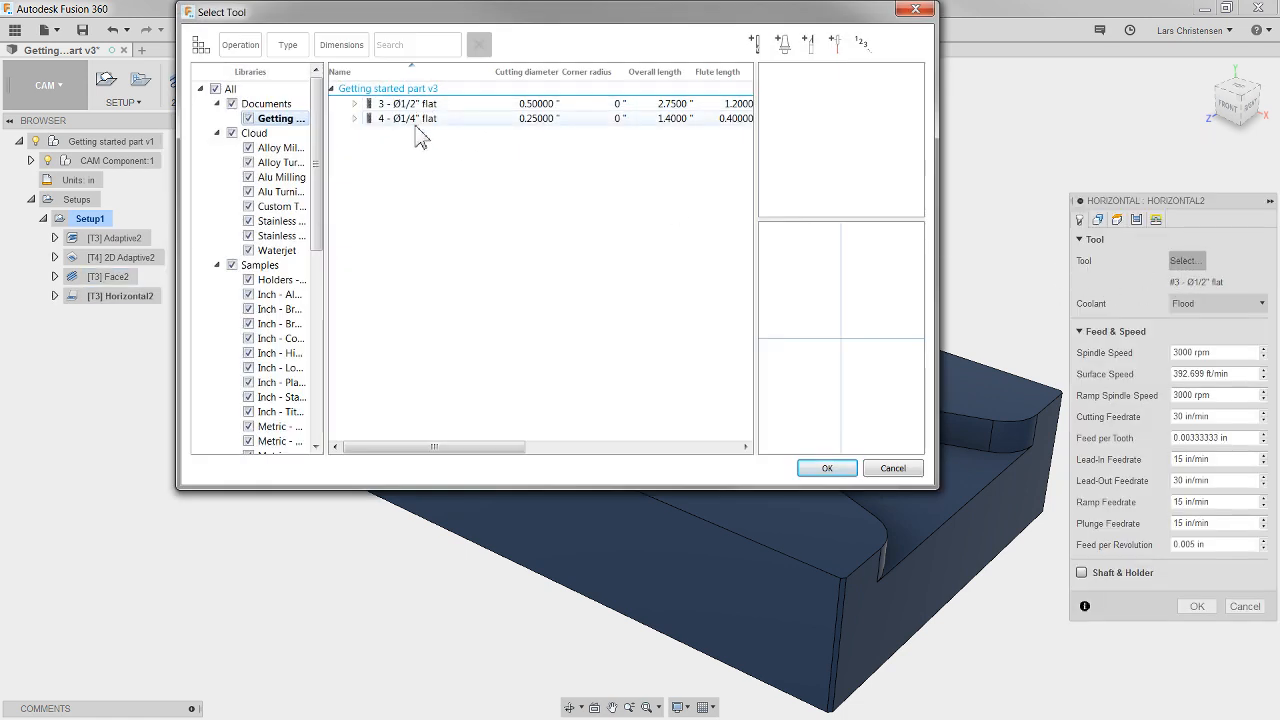
{"action": "left_click", "coordinate": [412, 119]}
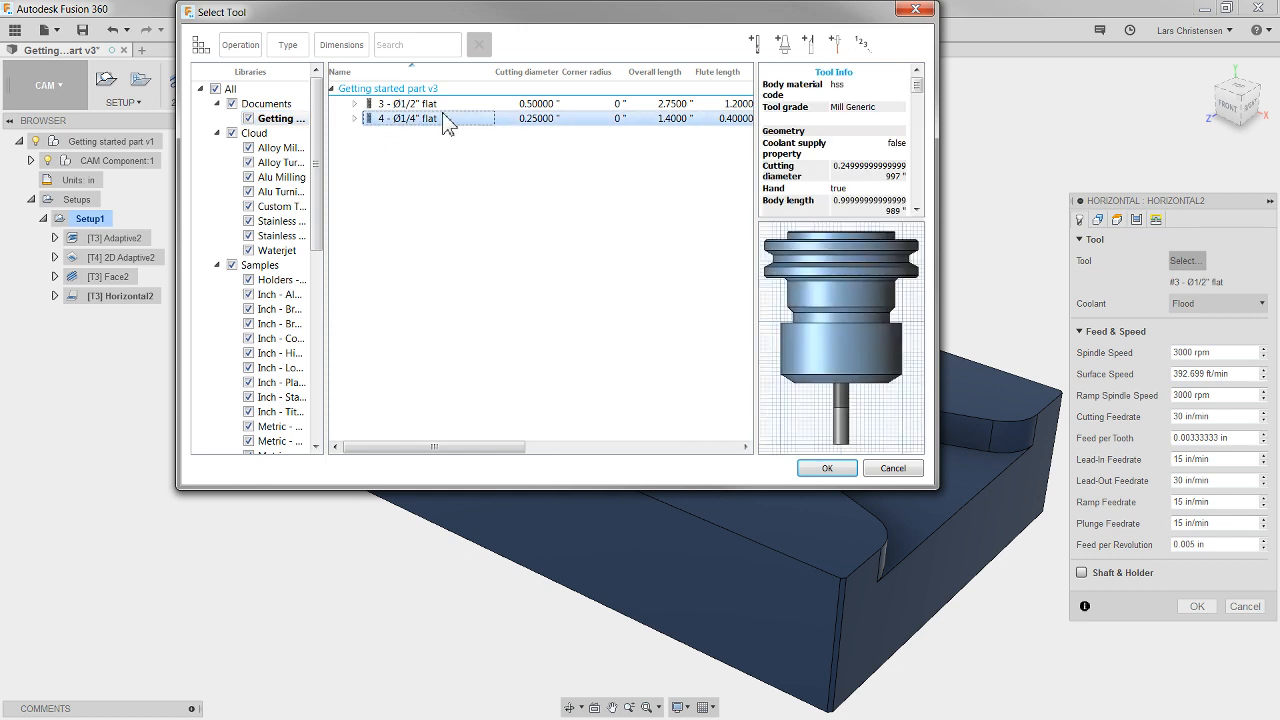
{"action": "left_click", "coordinate": [827, 468]}
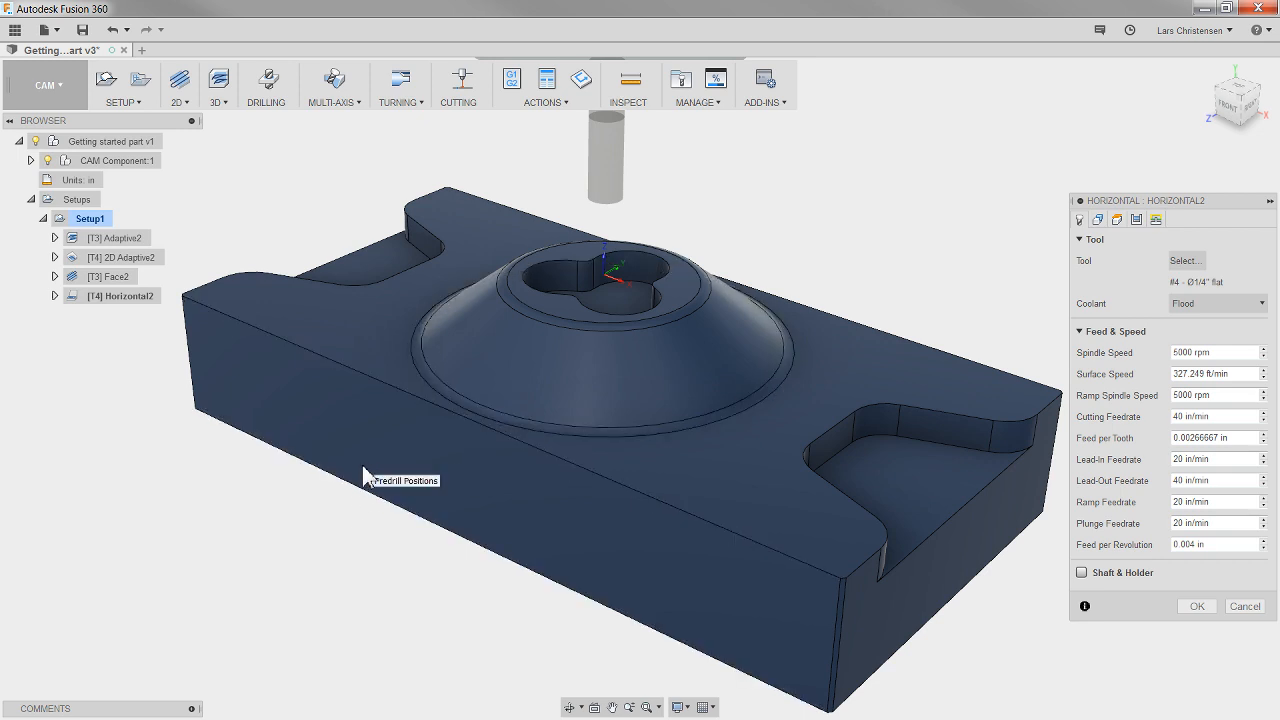
{"action": "left_click", "coordinate": [1197, 607]}
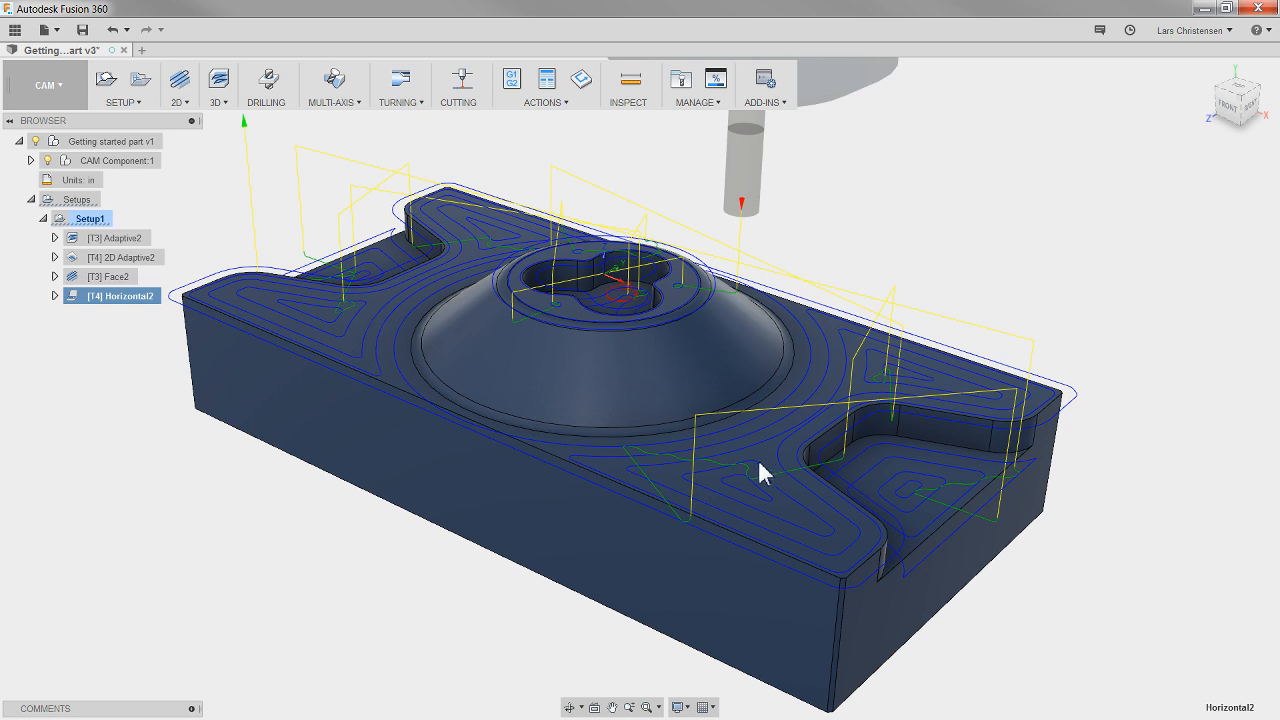
Step: Edit Horizontal2 to use a Selection machining boundary, picking the plateau's outer edge chain and the circular edge at the cone's base
{"action": "right_click", "coordinate": [137, 300]}
{"action": "left_click", "coordinate": [165, 311]}
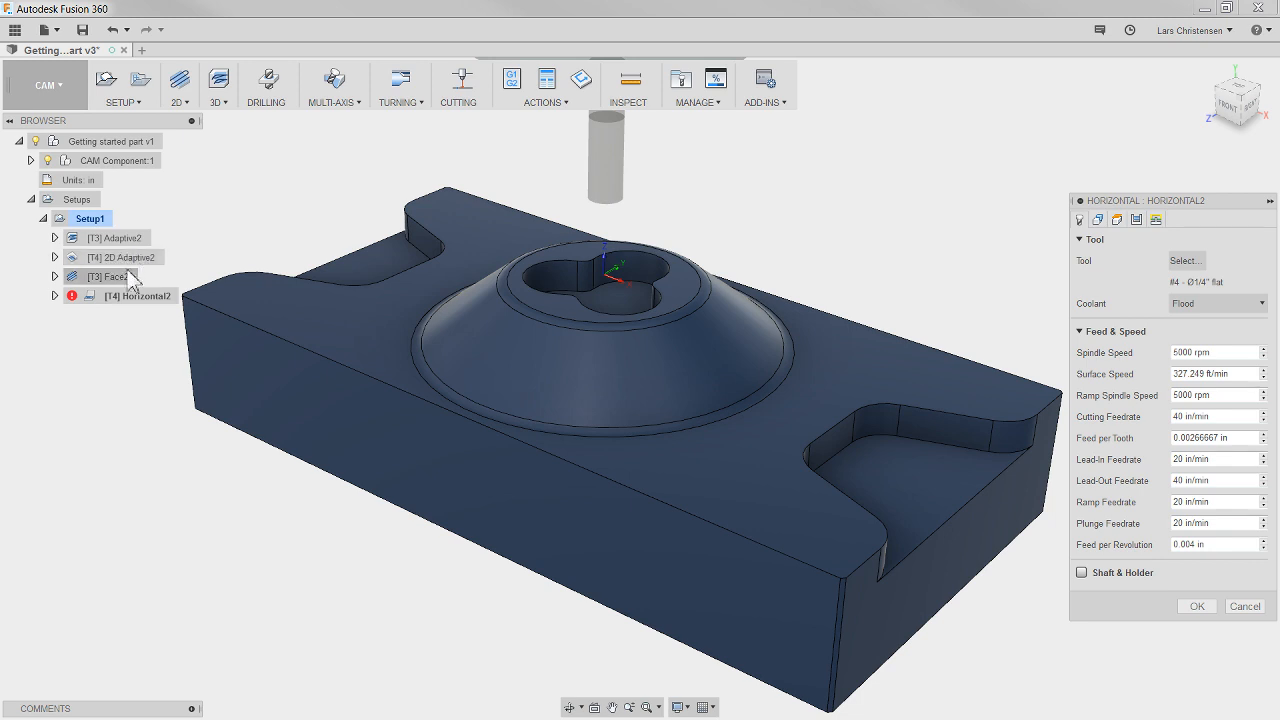
{"action": "left_click", "coordinate": [1098, 221]}
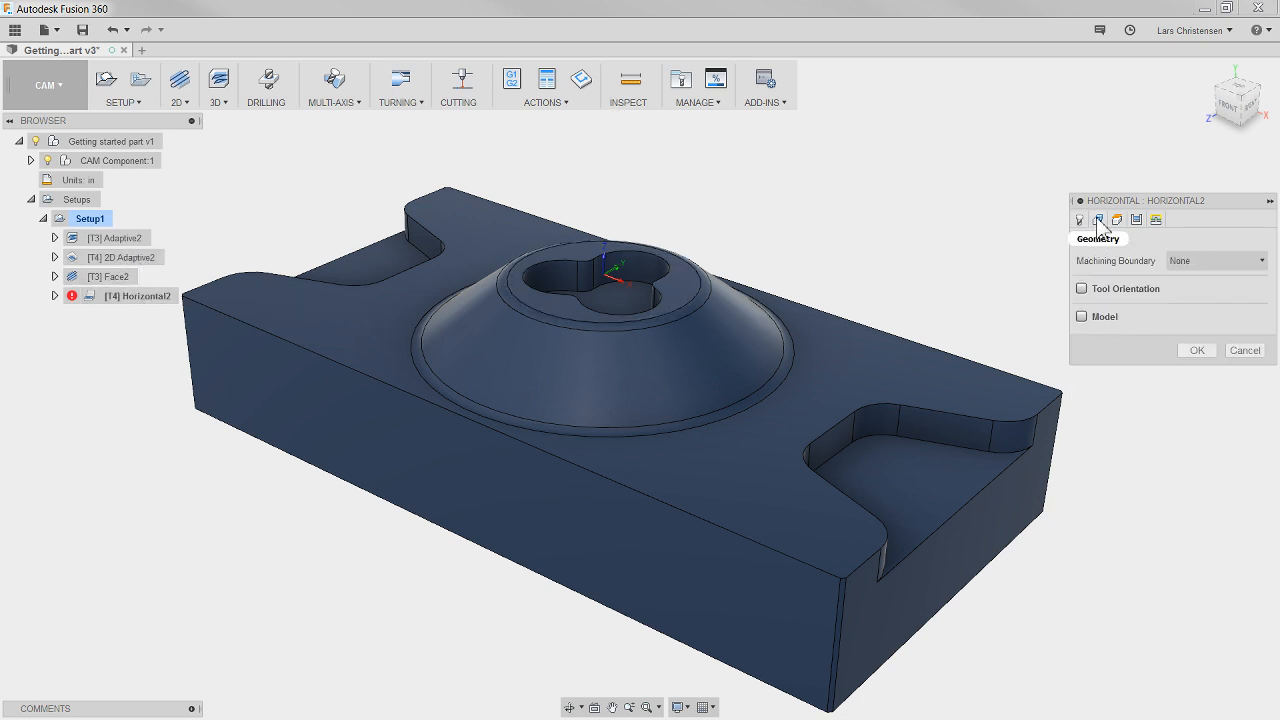
{"action": "left_click", "coordinate": [1207, 261]}
{"action": "left_click", "coordinate": [1218, 262]}
{"action": "left_click", "coordinate": [1186, 262]}
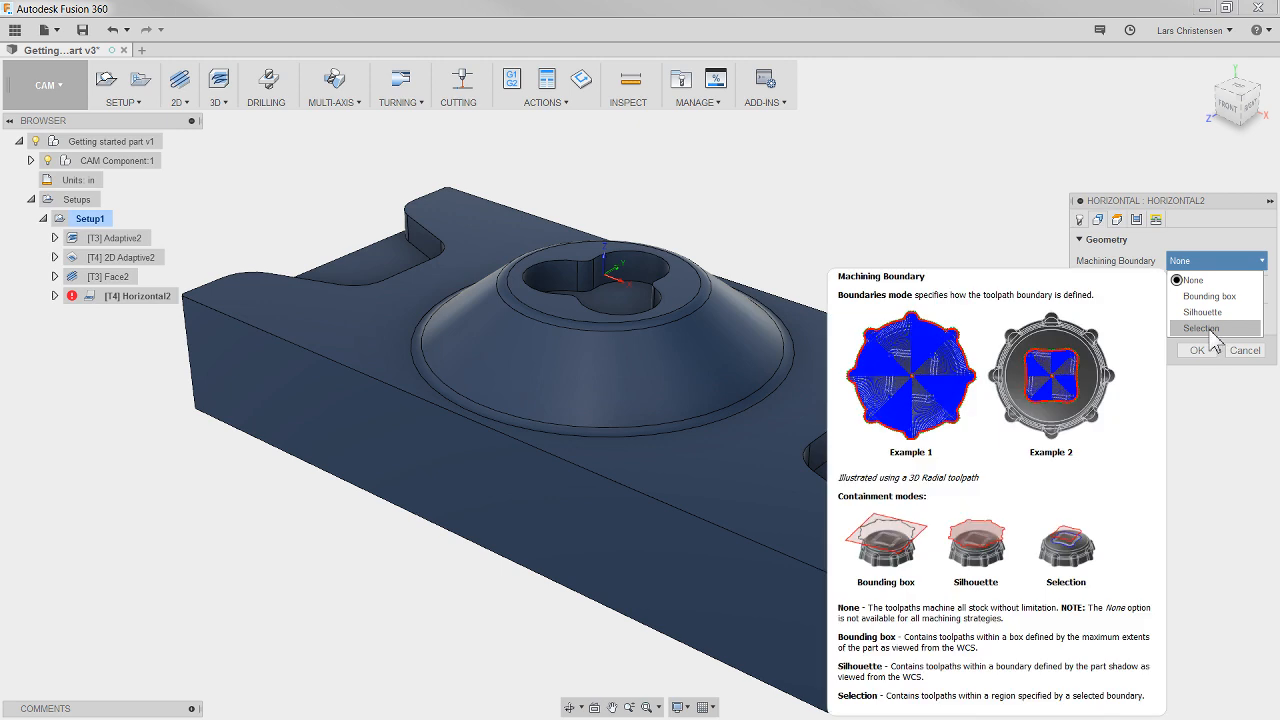
{"action": "left_click", "coordinate": [1202, 328]}
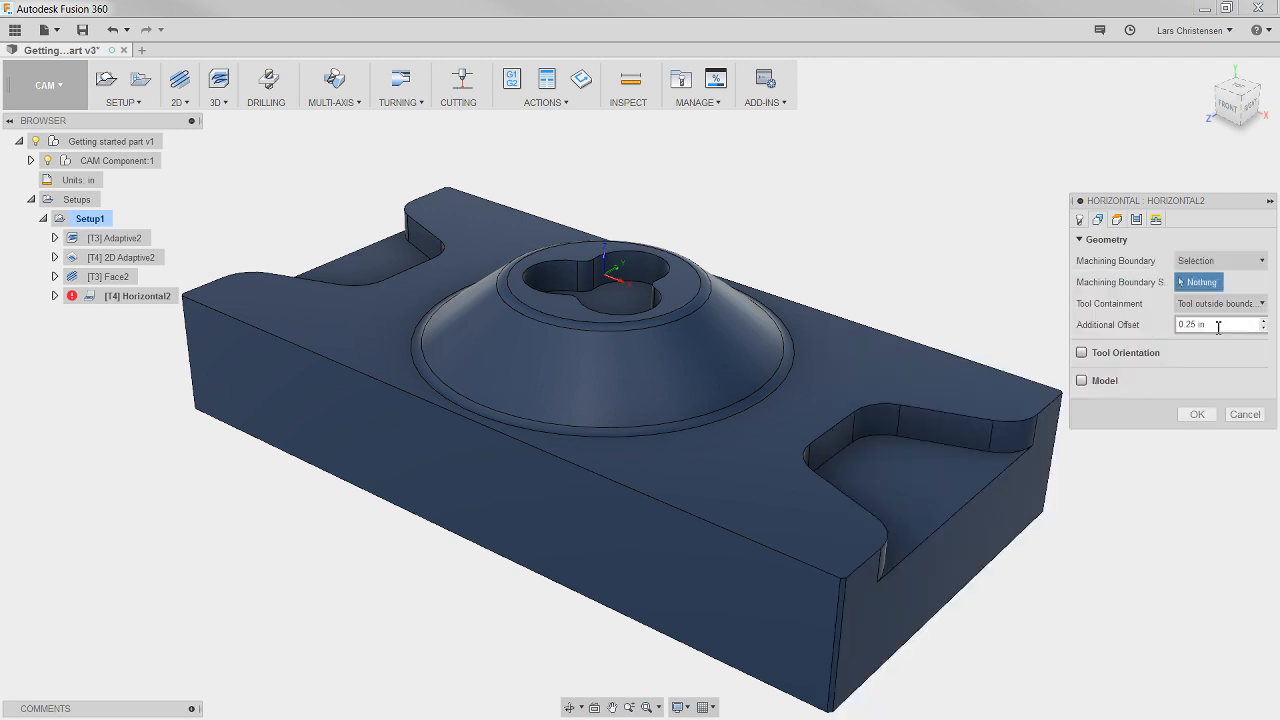
{"action": "left_click", "coordinate": [637, 436]}
{"action": "left_click", "coordinate": [662, 497]}
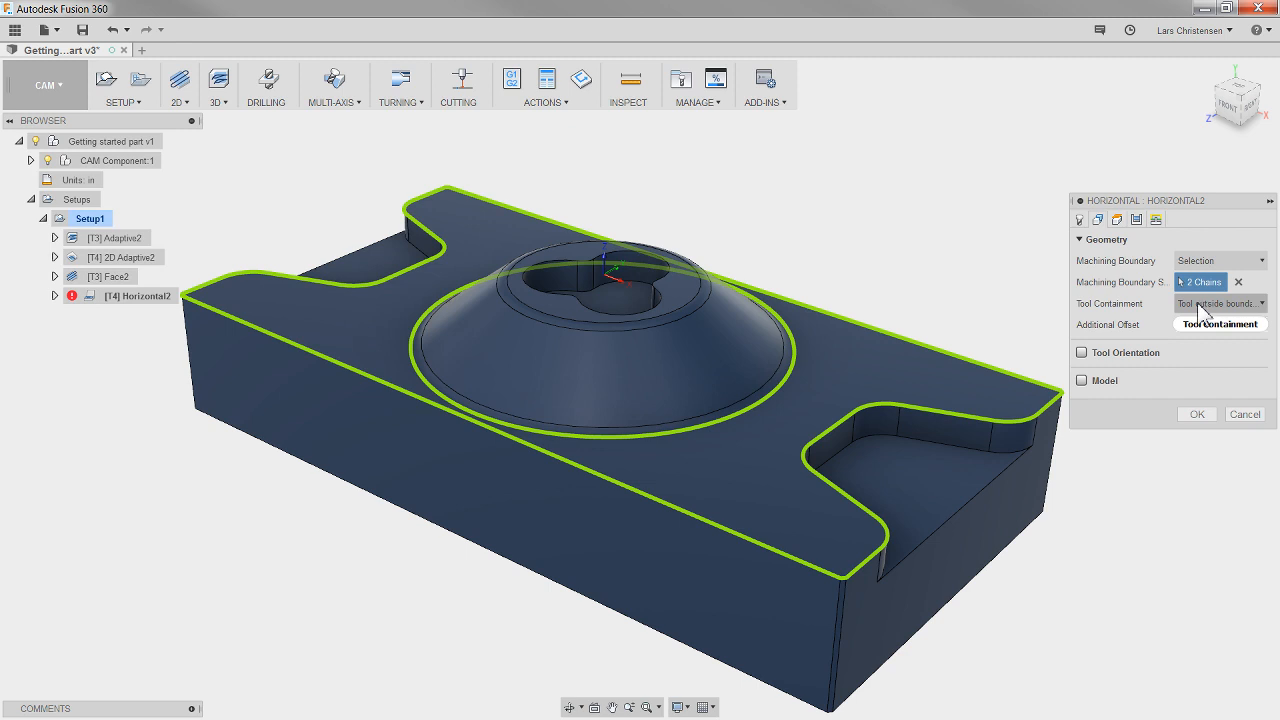
Step: Set the Horizontal2 tool containment to Tool center on boundary with an additional offset of 0, and regenerate the toolpath
{"action": "mouse_move", "coordinate": [1214, 314]}
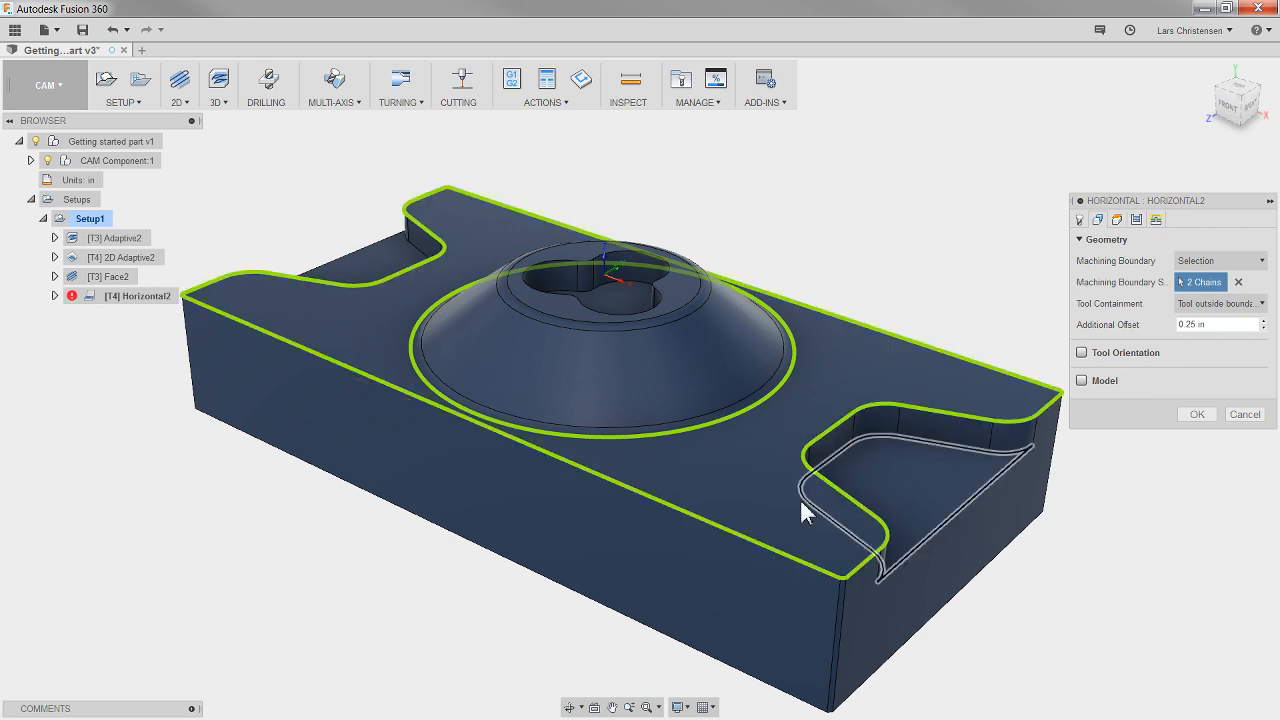
{"action": "left_click", "coordinate": [1222, 303]}
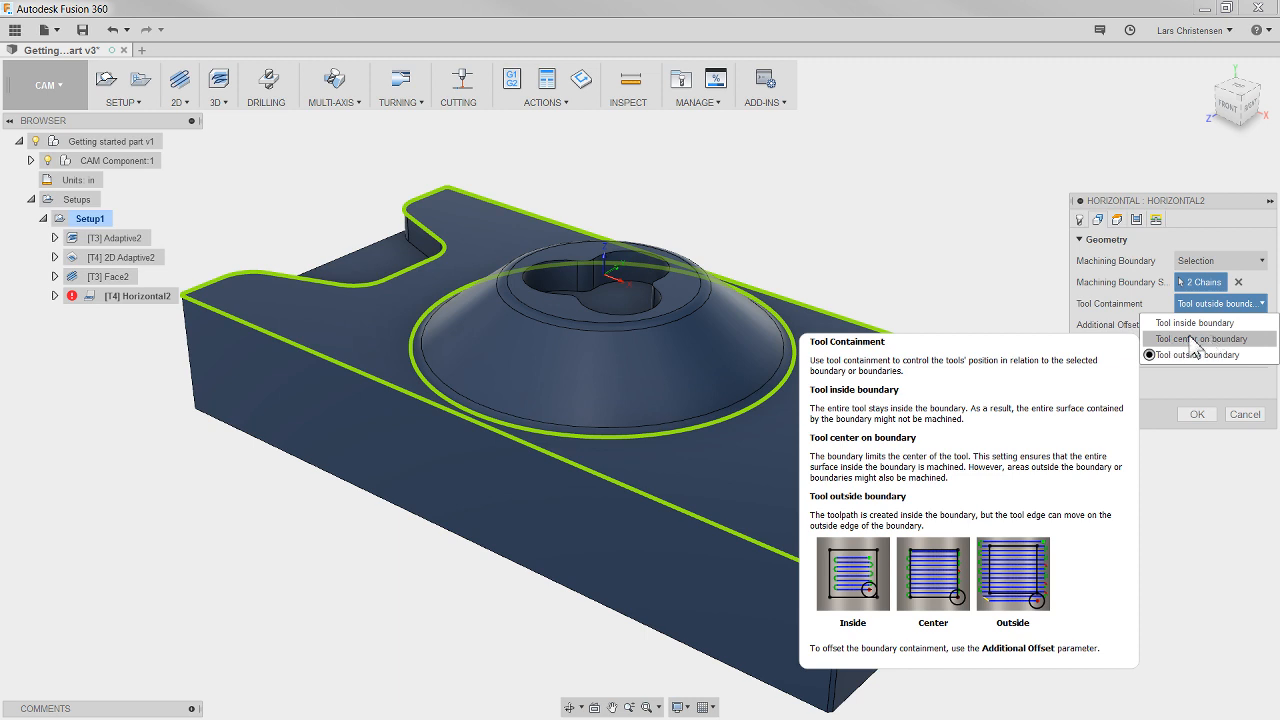
{"action": "left_click", "coordinate": [1207, 340]}
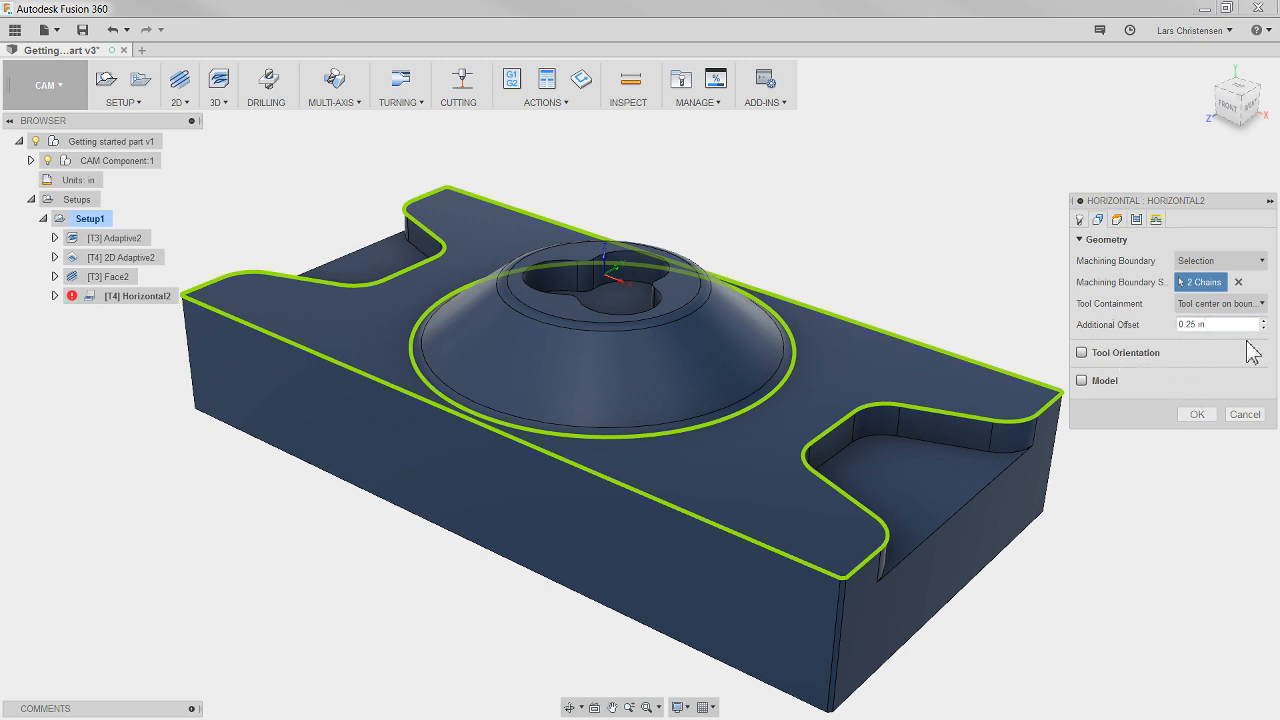
{"action": "left_click_drag", "start_coordinate": [1230, 325], "coordinate": [1135, 330]}
{"action": "type", "text": "0"}
{"action": "left_click", "coordinate": [1197, 414]}
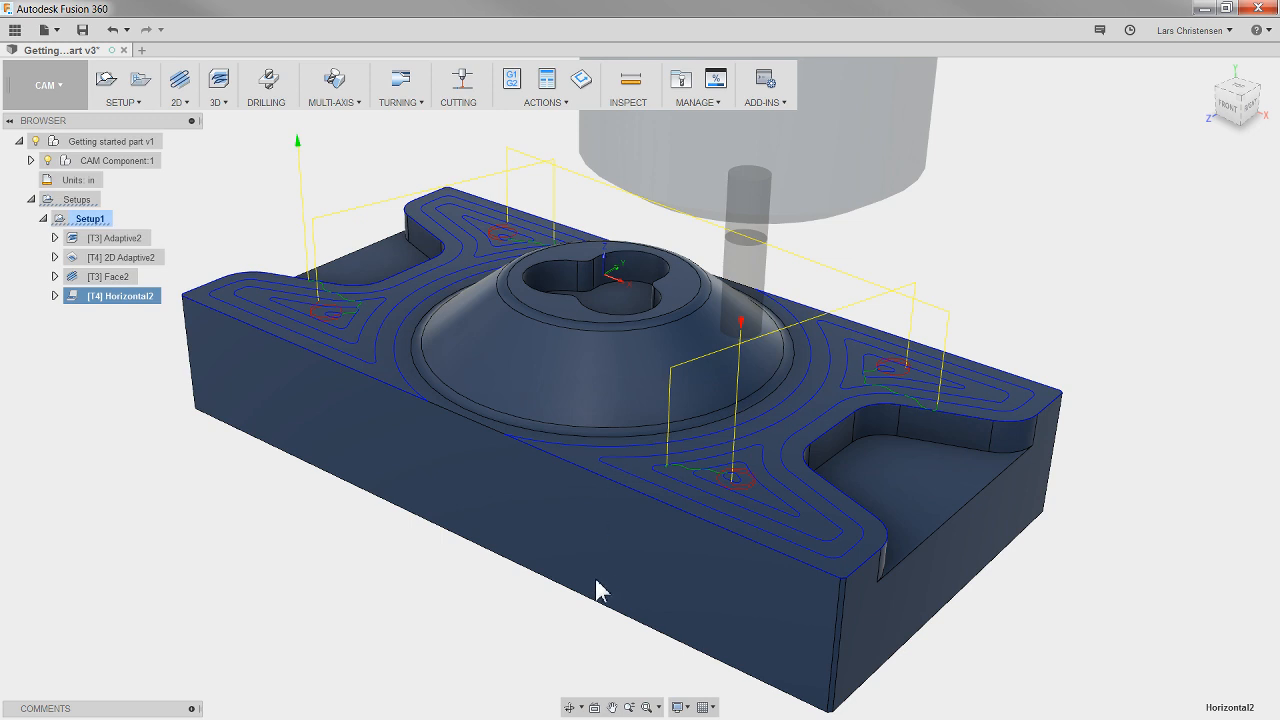
Step: Edit Horizontal2 to use an additional boundary offset of 0.1 in, and regenerate the toolpath
{"action": "right_click", "coordinate": [140, 309]}
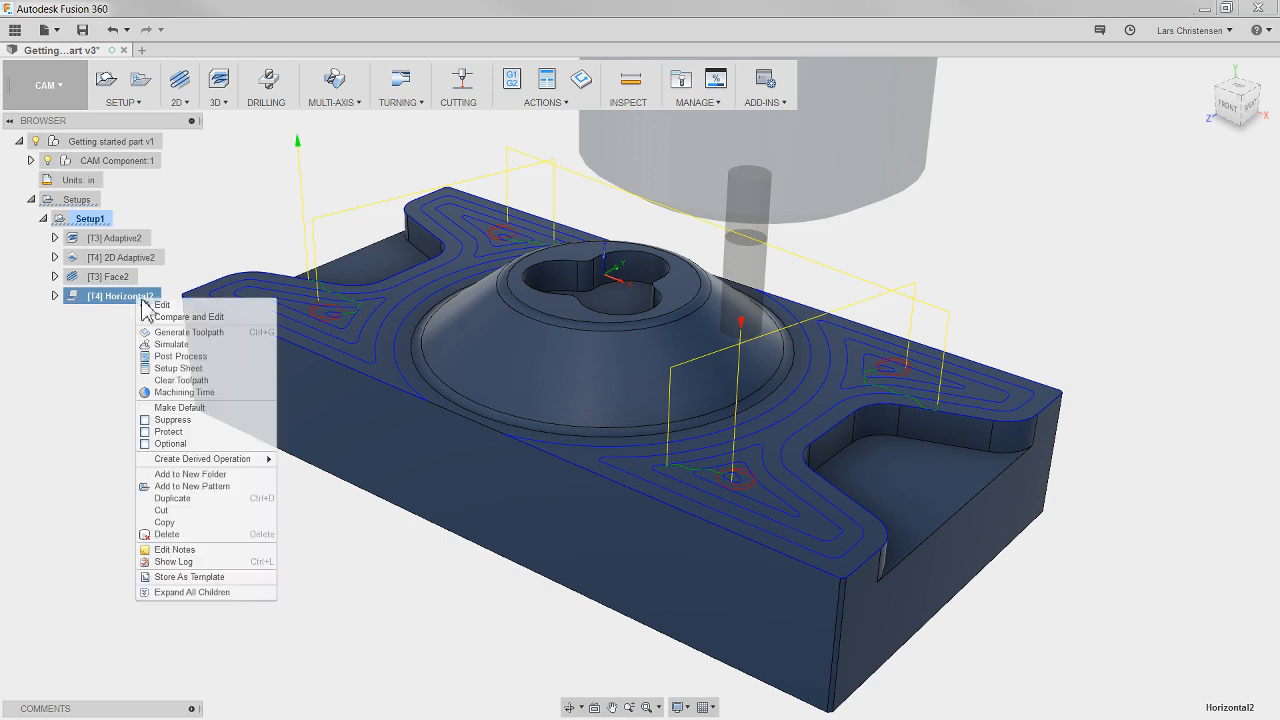
{"action": "left_click", "coordinate": [152, 307]}
{"action": "left_click", "coordinate": [1097, 220]}
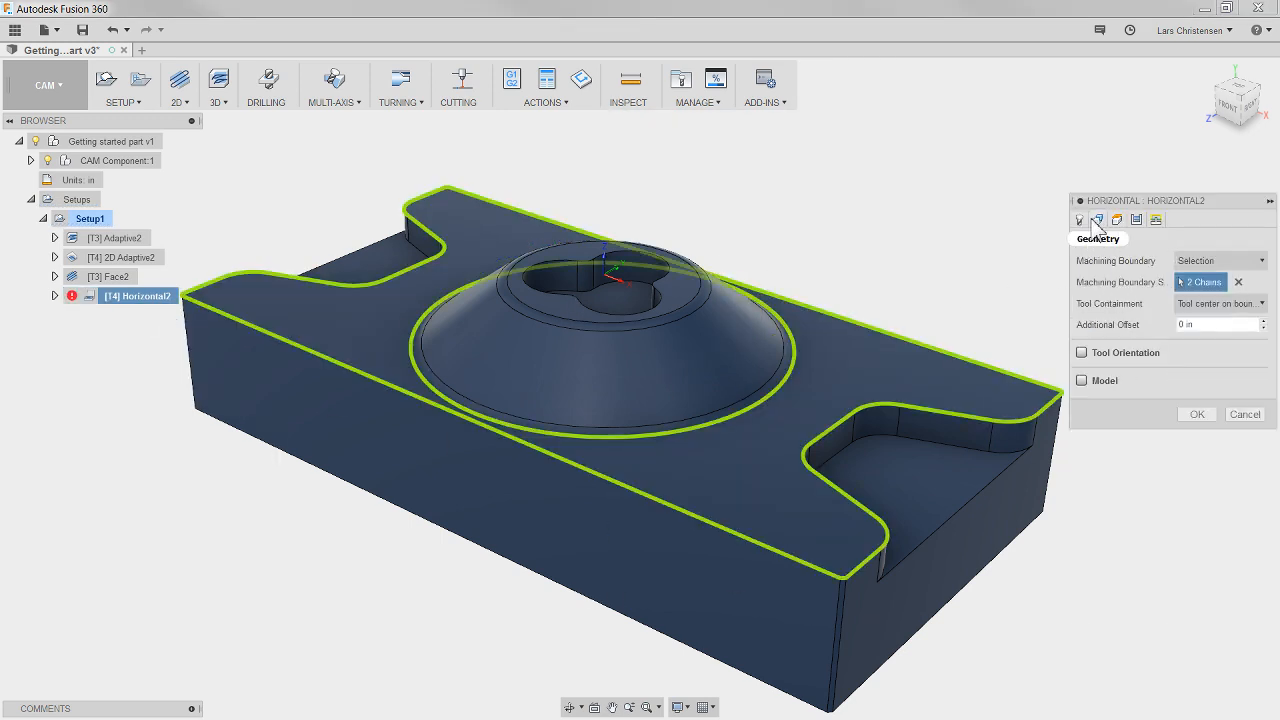
{"action": "left_click_drag", "start_coordinate": [1197, 326], "coordinate": [1108, 337]}
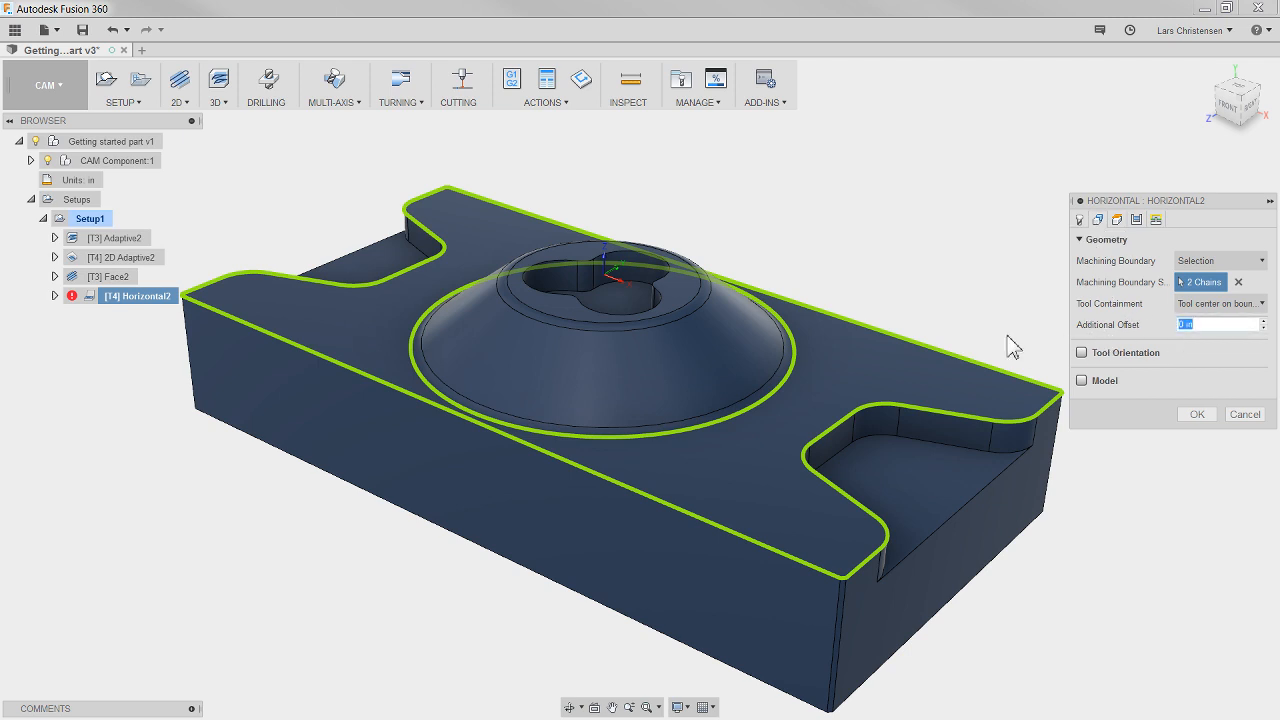
{"action": "type", "text": ".1"}
{"action": "left_click", "coordinate": [1194, 414]}
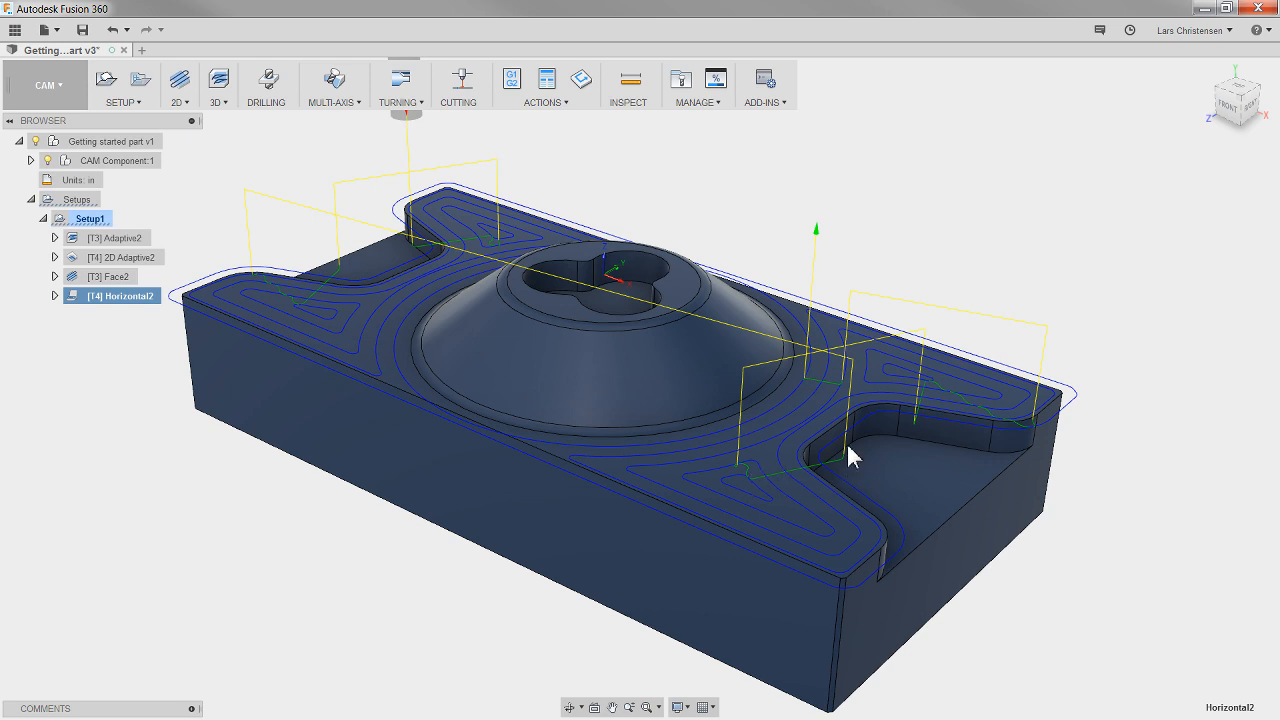
Step: Simulate the Horizontal2 toolpath with the stock hidden, pausing partway through, and close the simulation
{"action": "right_click", "coordinate": [112, 305]}
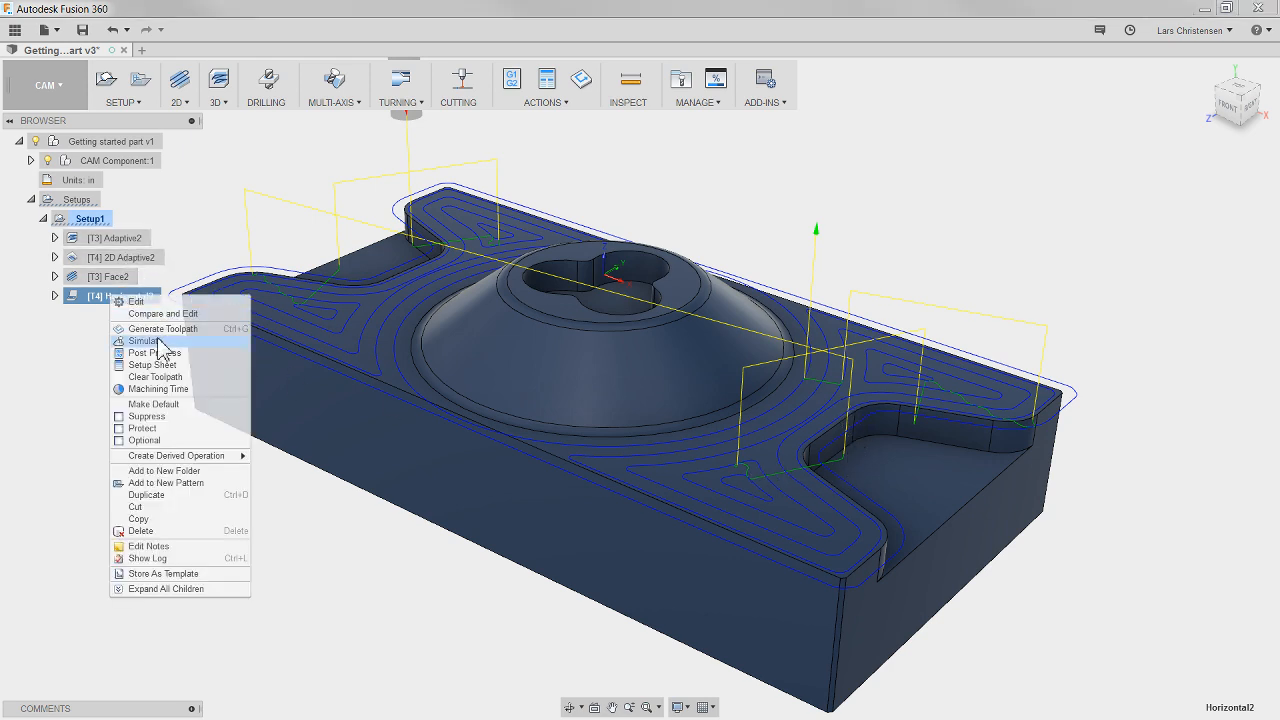
{"action": "left_click", "coordinate": [140, 342]}
{"action": "left_click", "coordinate": [1045, 381]}
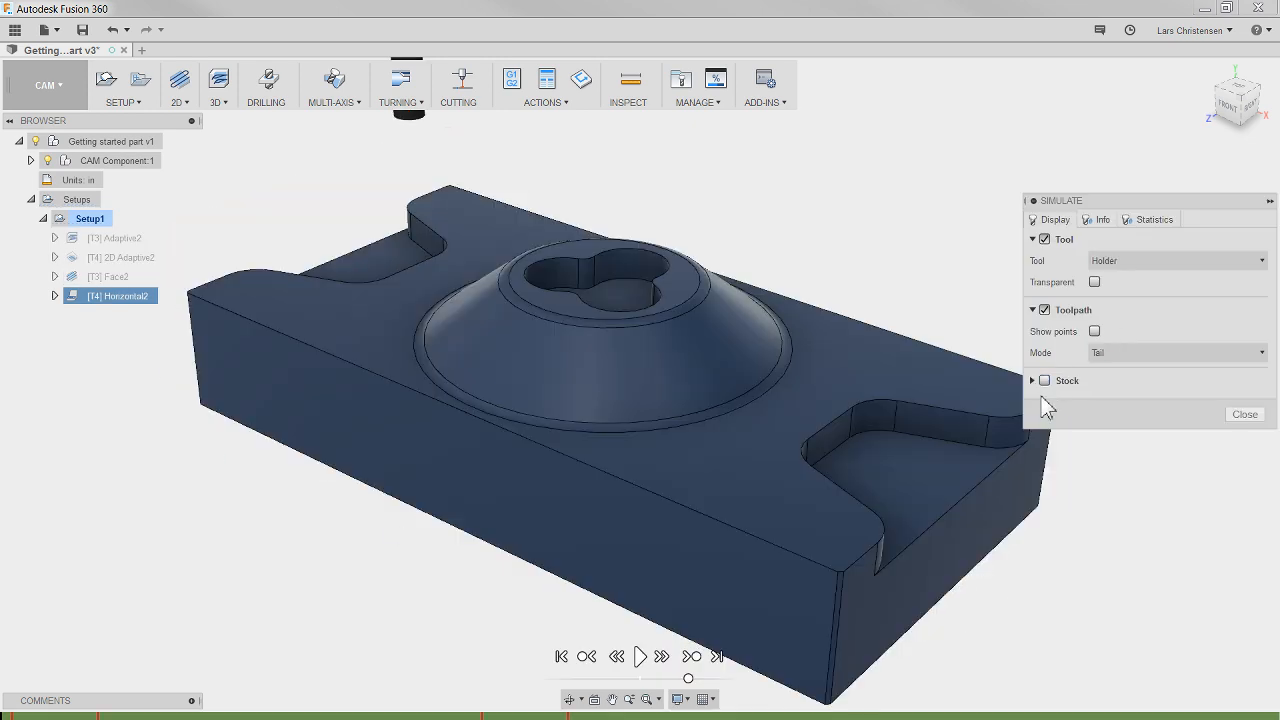
{"action": "left_click", "coordinate": [640, 657]}
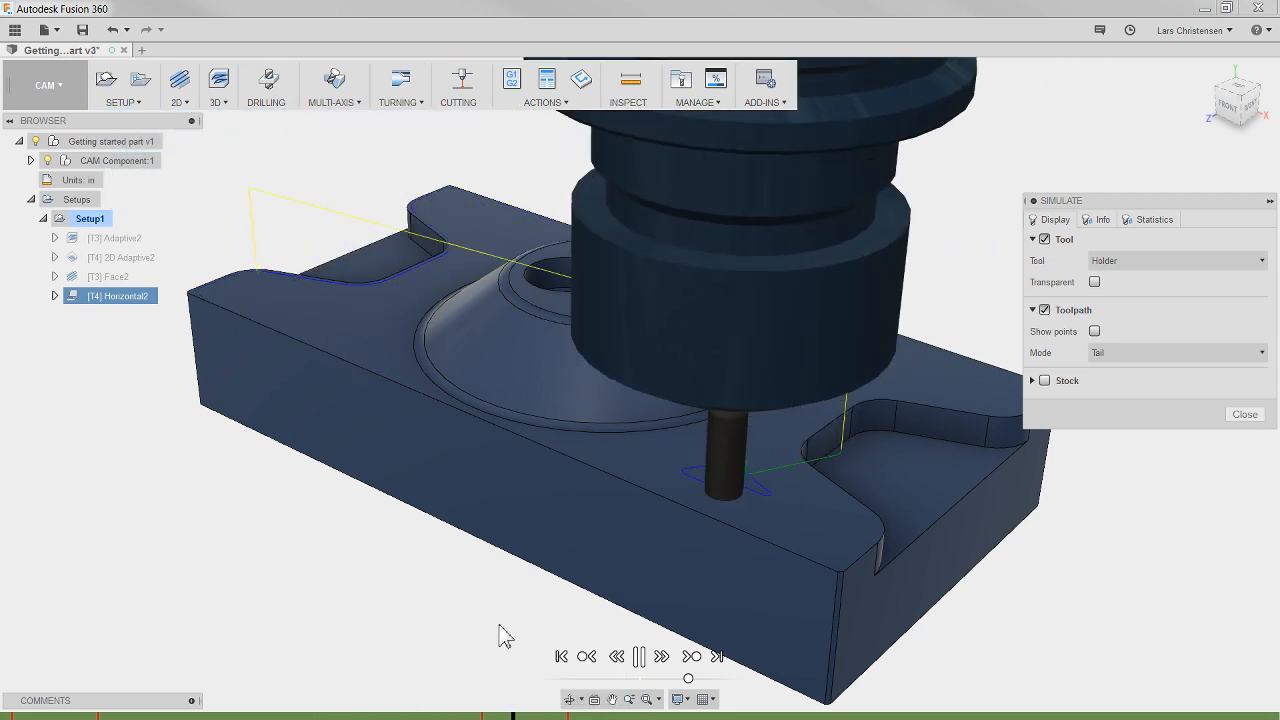
{"action": "left_click", "coordinate": [638, 657]}
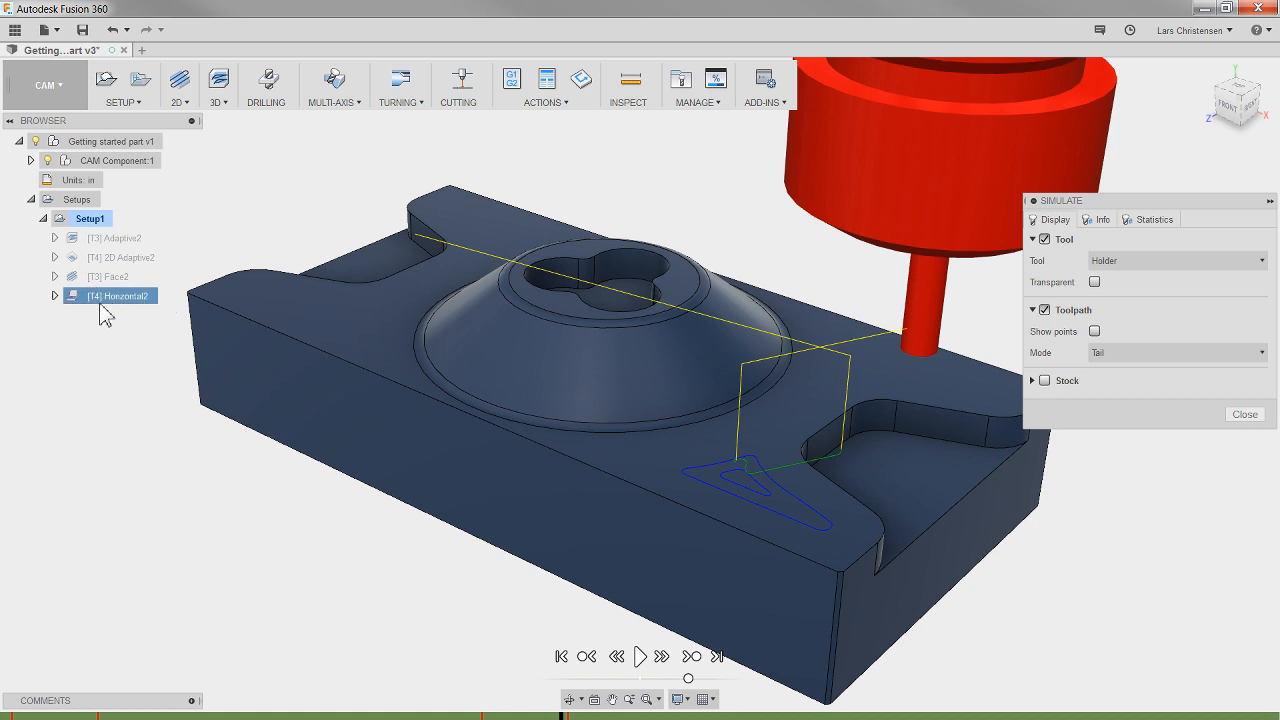
{"action": "left_click", "coordinate": [1243, 414]}
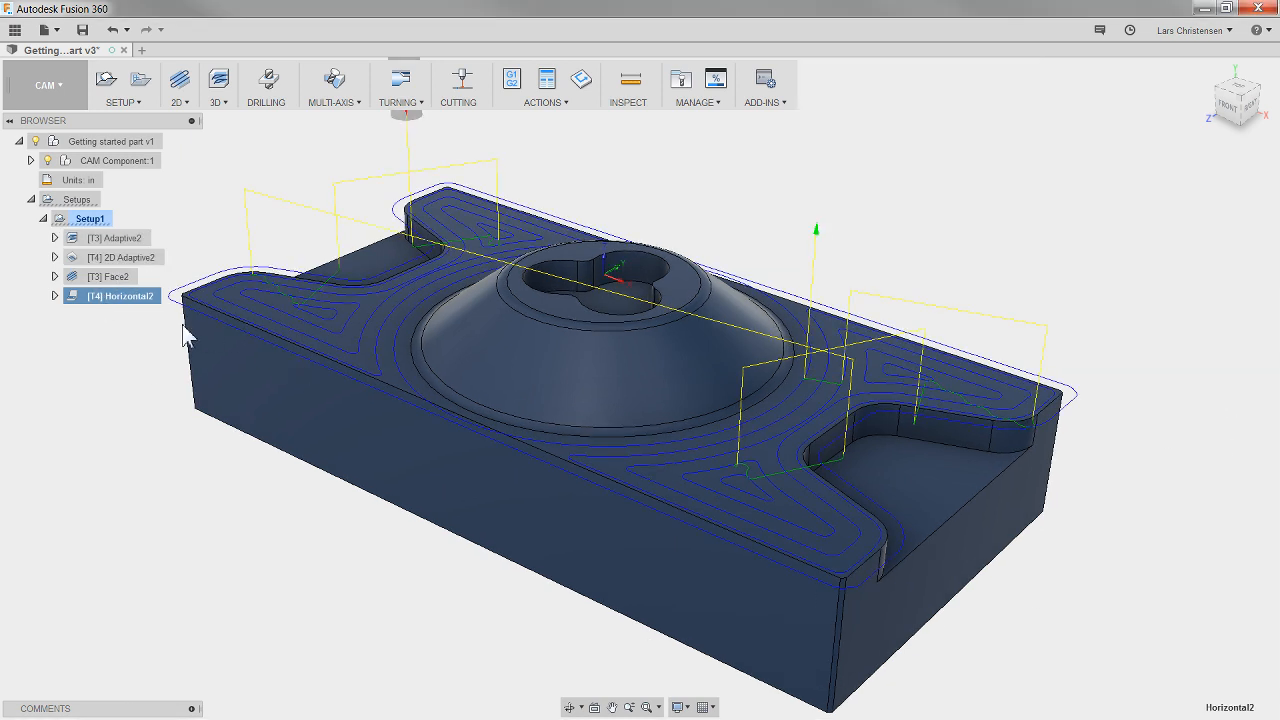
Step: Simulate all operations of Setup1, then close the simulation and clear the setup selection
{"action": "right_click", "coordinate": [92, 228]}
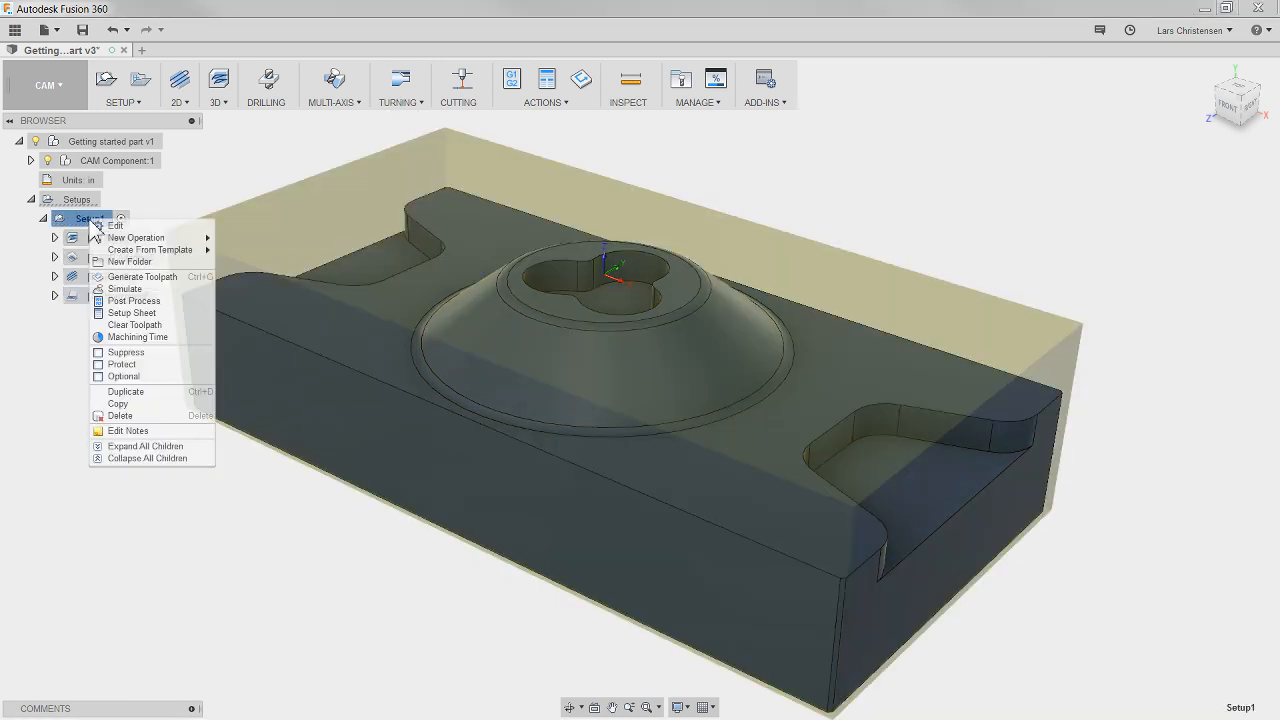
{"action": "left_click", "coordinate": [120, 298]}
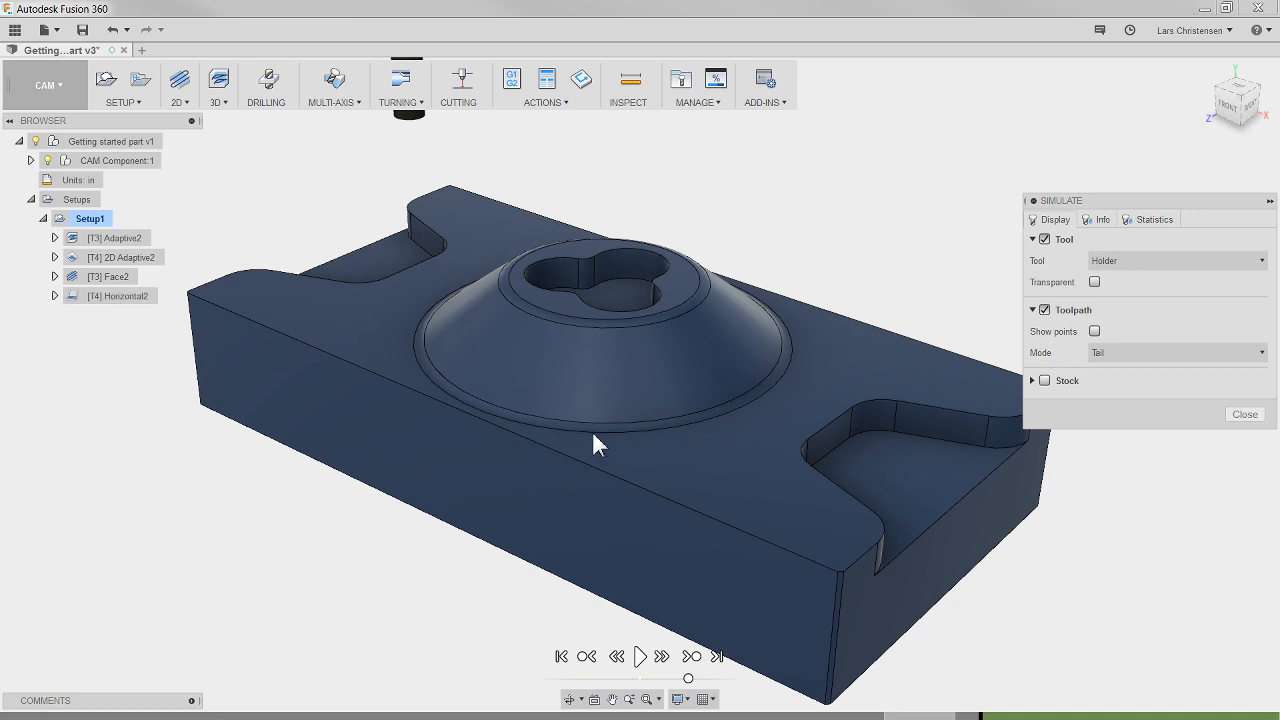
{"action": "left_click", "coordinate": [640, 656]}
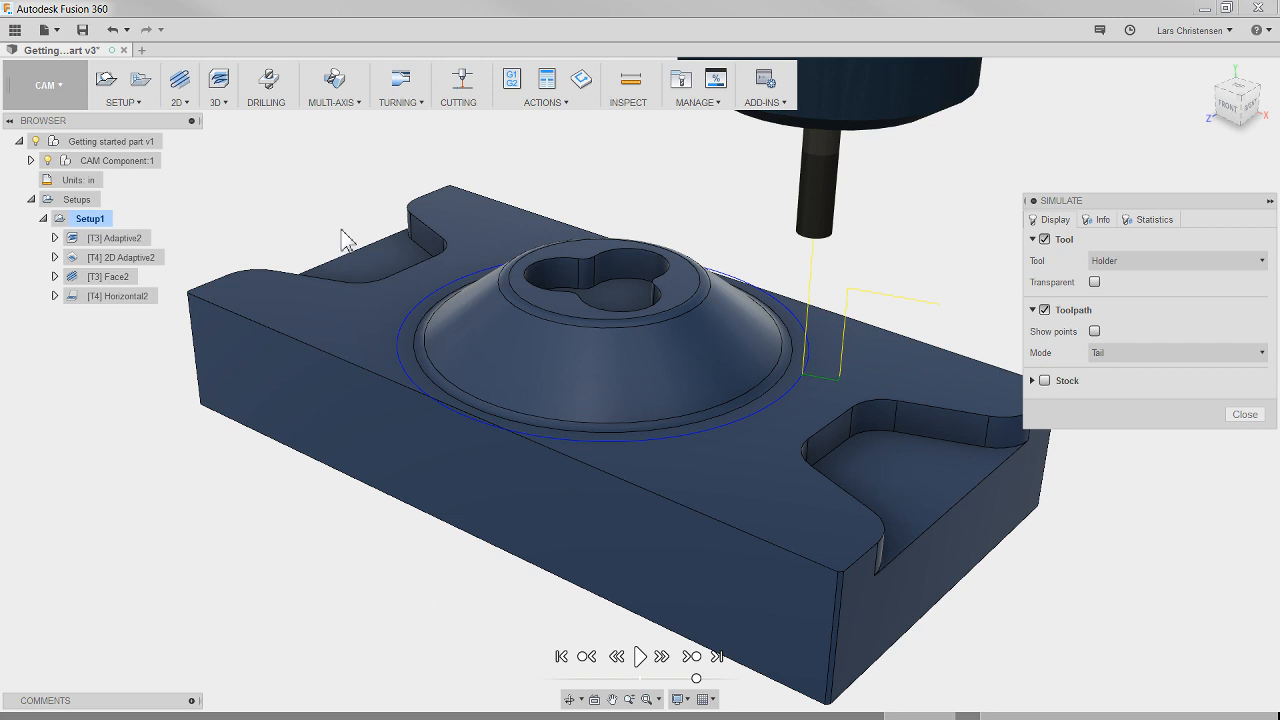
{"action": "left_click", "coordinate": [1245, 414]}
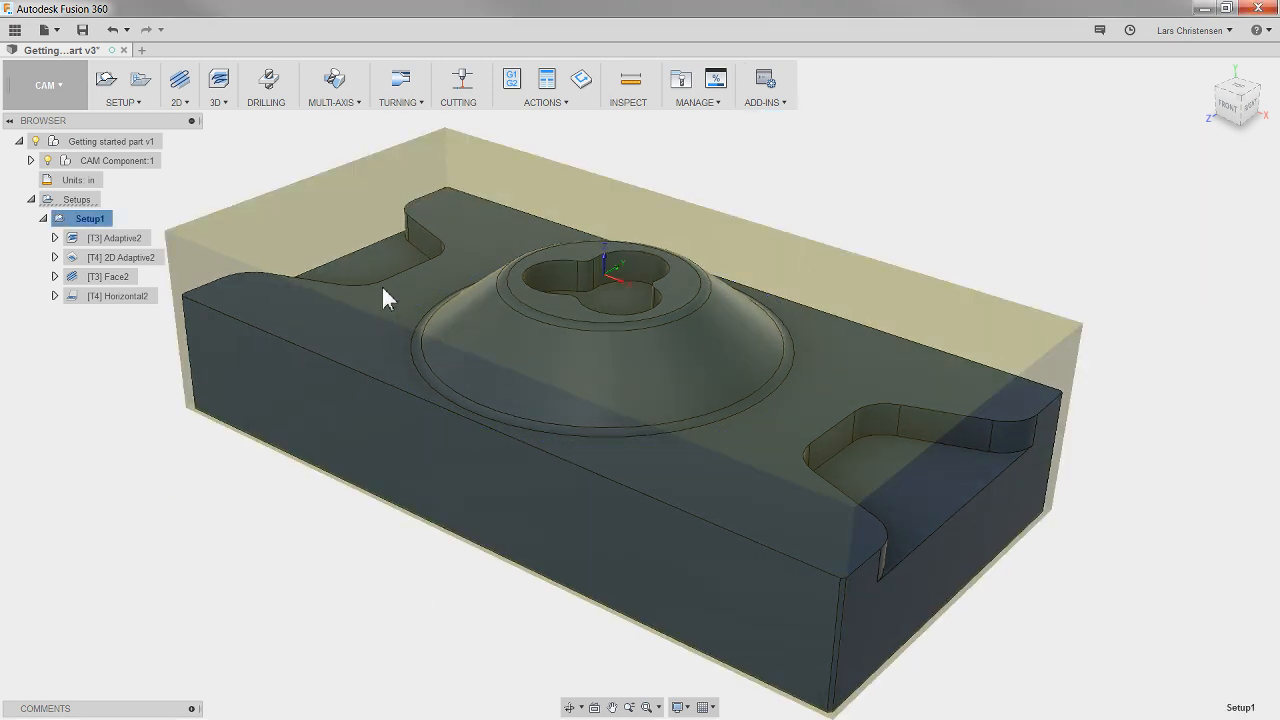
{"action": "left_click", "coordinate": [926, 479]}
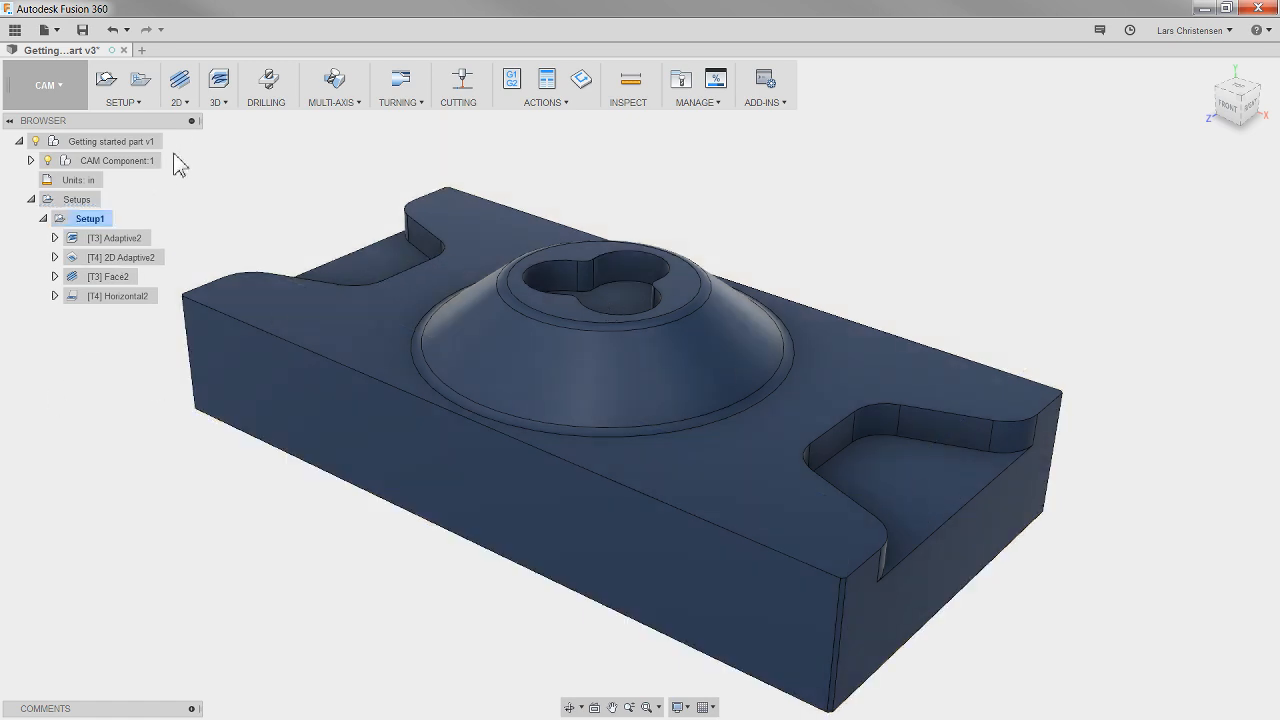
Step: Create a 2D Pocket toolpath with the #4 Ø1/4" flat end mill on the floor of the open pocket at the part's right-hand end
{"action": "left_click", "coordinate": [178, 100]}
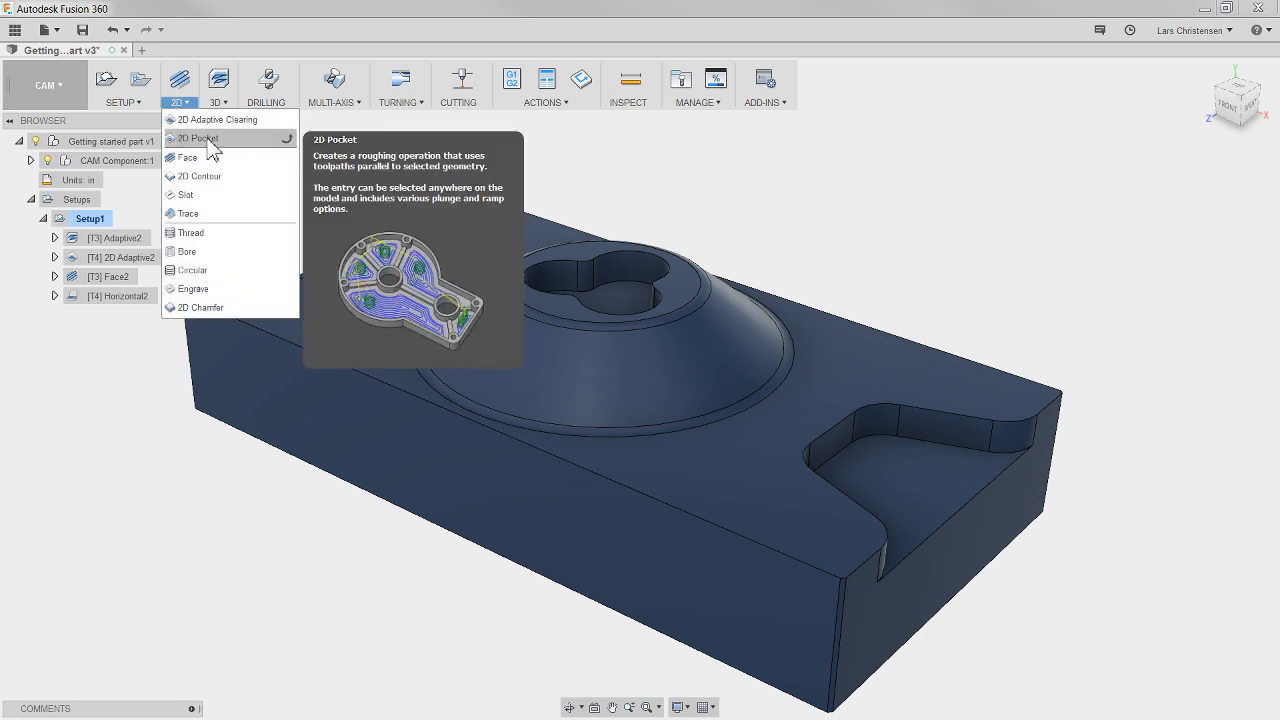
{"action": "left_click", "coordinate": [200, 139]}
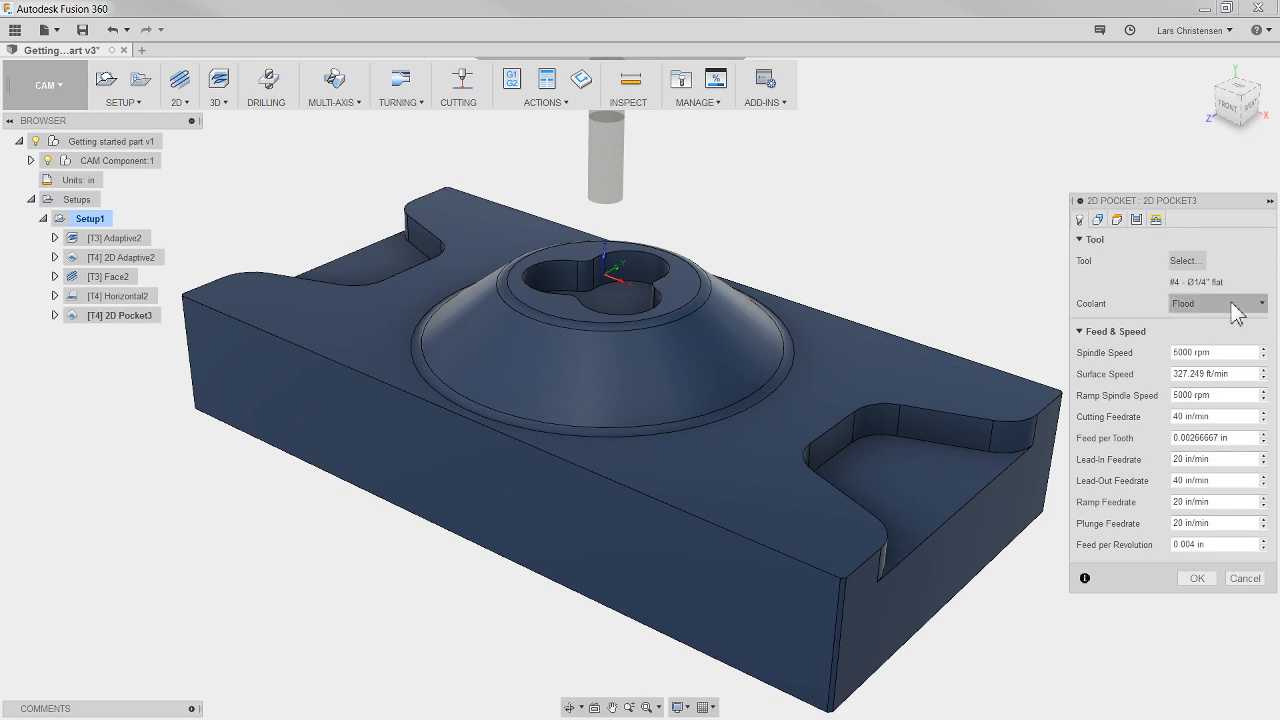
{"action": "left_click", "coordinate": [1099, 219]}
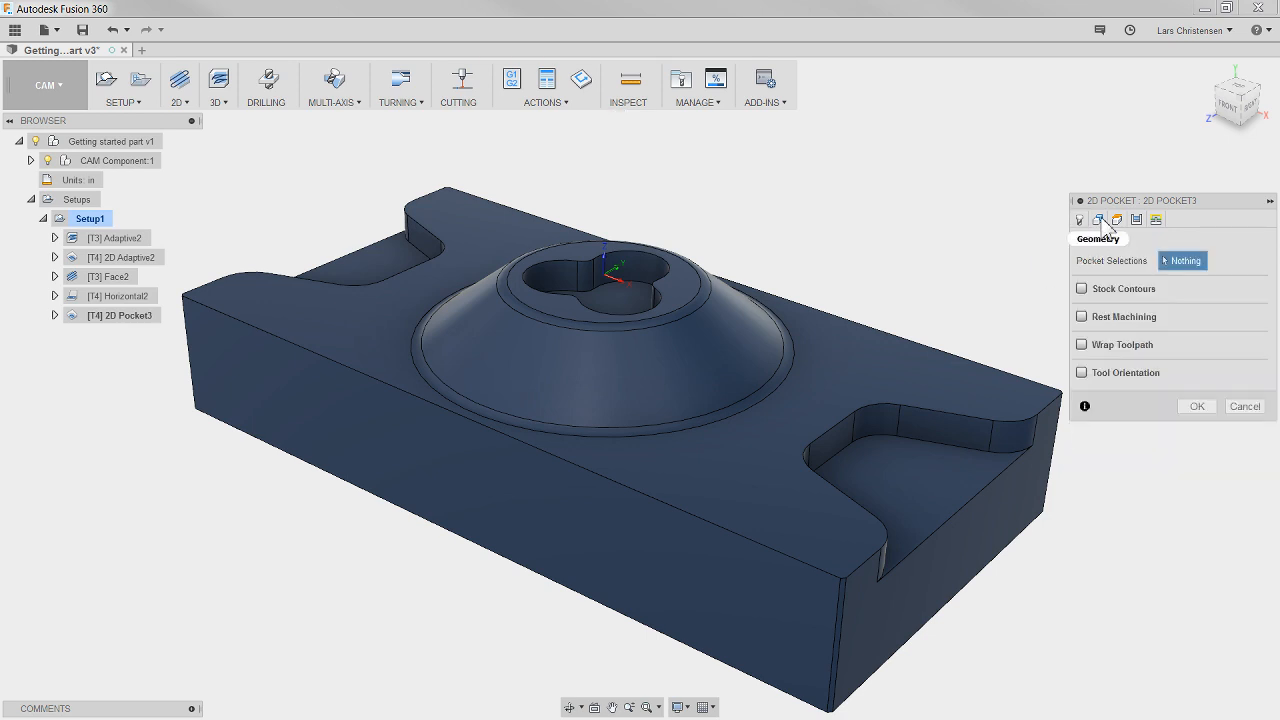
{"action": "left_click", "coordinate": [972, 448]}
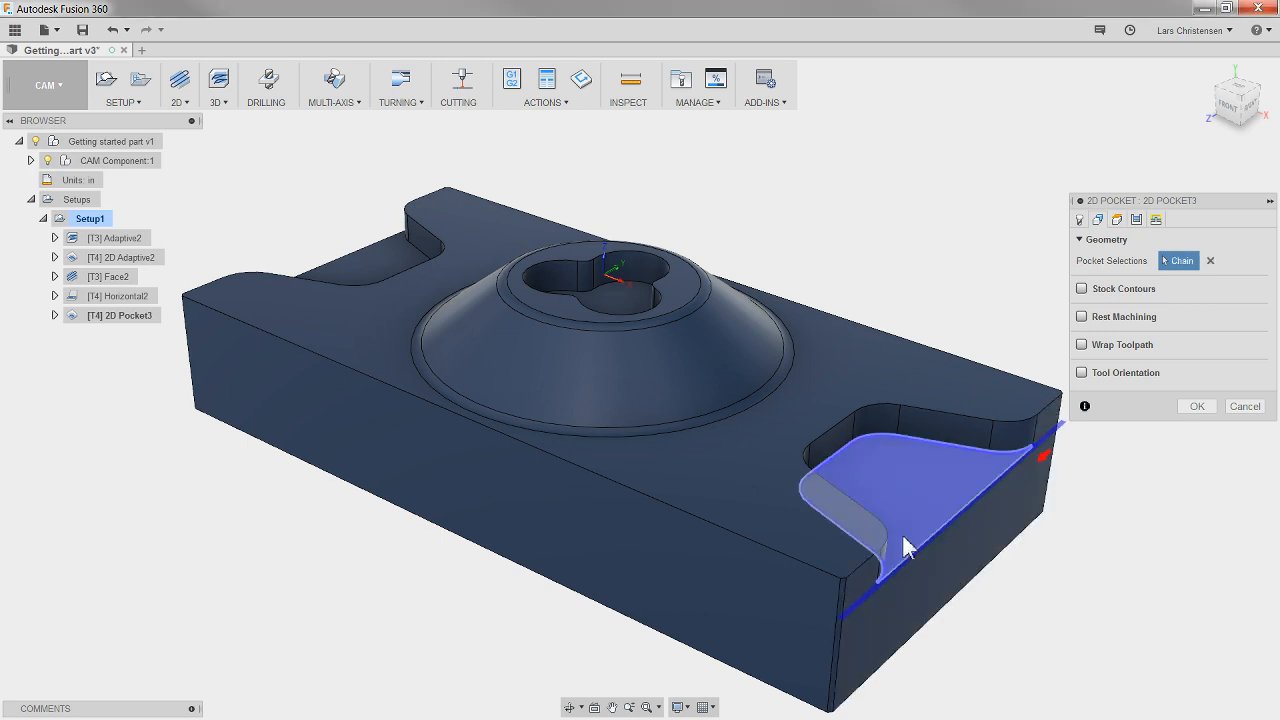
{"action": "left_click", "coordinate": [1195, 407]}
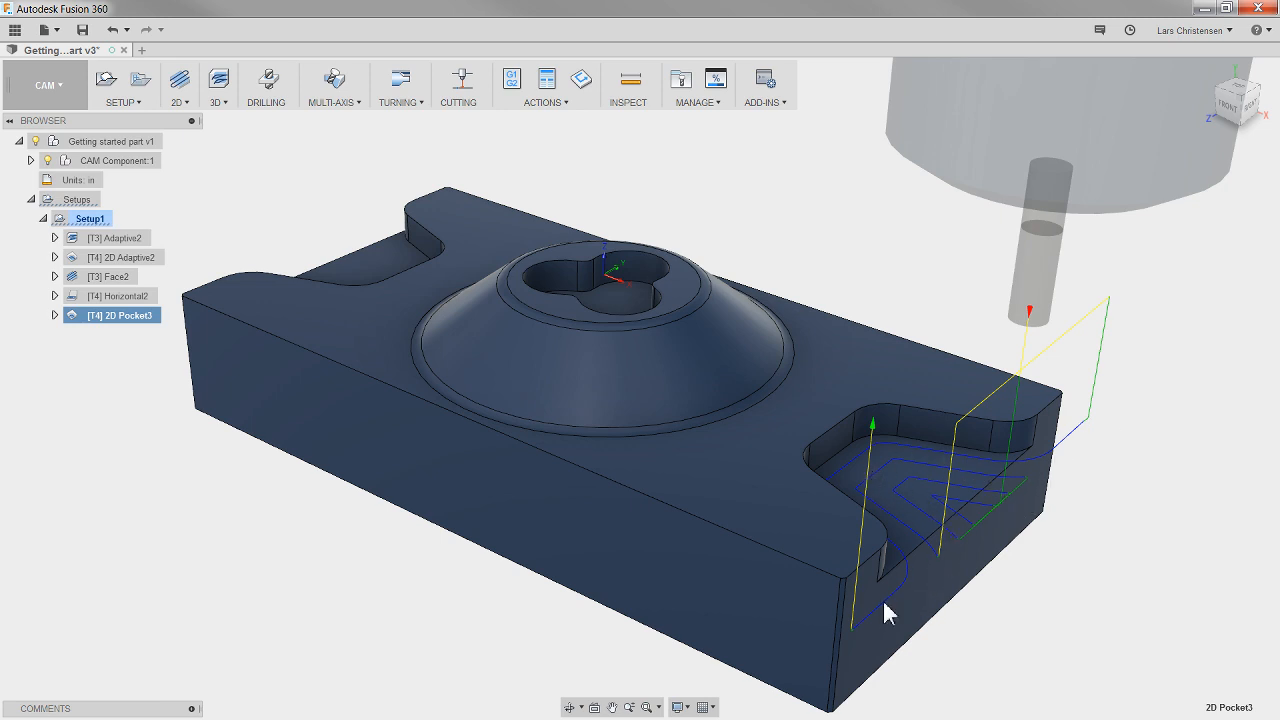
Step: Edit 2D Pocket3 to add the floors of the opposite open end pocket and the three-lobed pocket in the boss
{"action": "right_click", "coordinate": [131, 314]}
{"action": "left_click", "coordinate": [147, 319]}
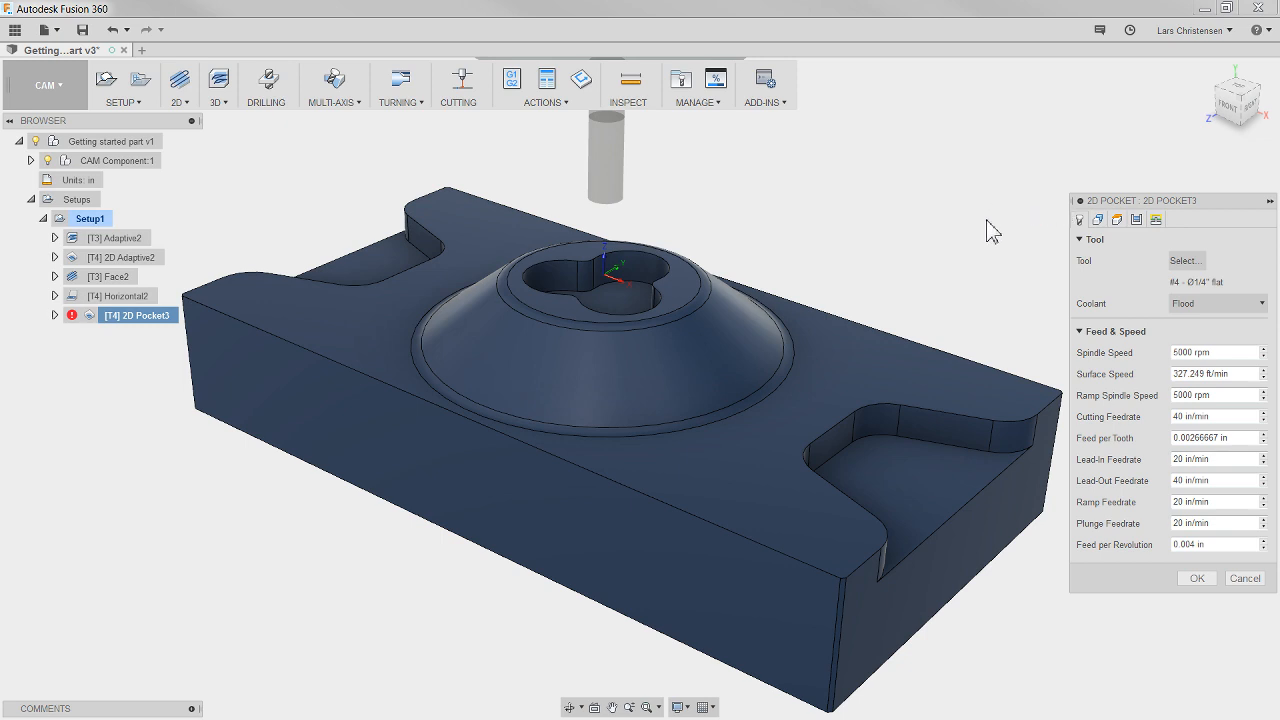
{"action": "left_click", "coordinate": [1097, 219]}
{"action": "middle_click_drag", "start_coordinate": [857, 514], "coordinate": [613, 333], "text": "shift"}
{"action": "left_click", "coordinate": [387, 296]}
{"action": "left_click", "coordinate": [608, 320]}
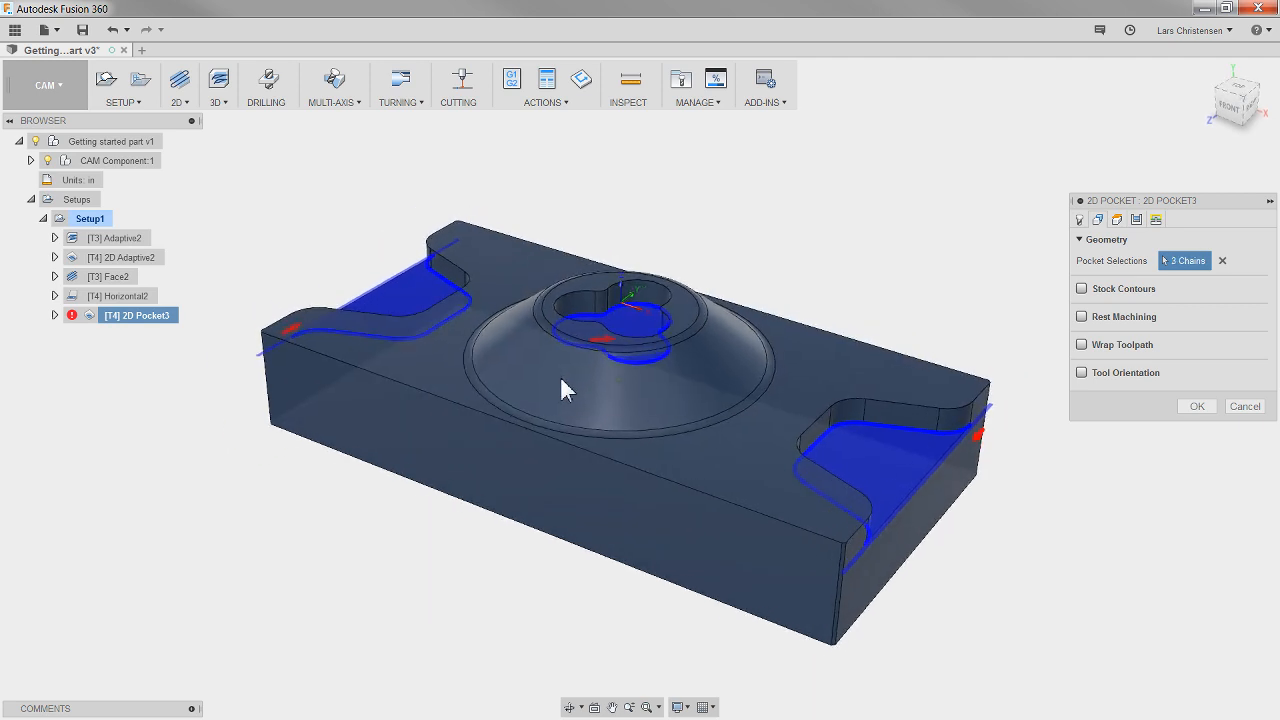
{"action": "scroll", "coordinate": [556, 375], "scroll_direction": "up", "scroll_amount": 5}
{"action": "scroll", "coordinate": [545, 372], "scroll_direction": "down", "scroll_amount": 4}
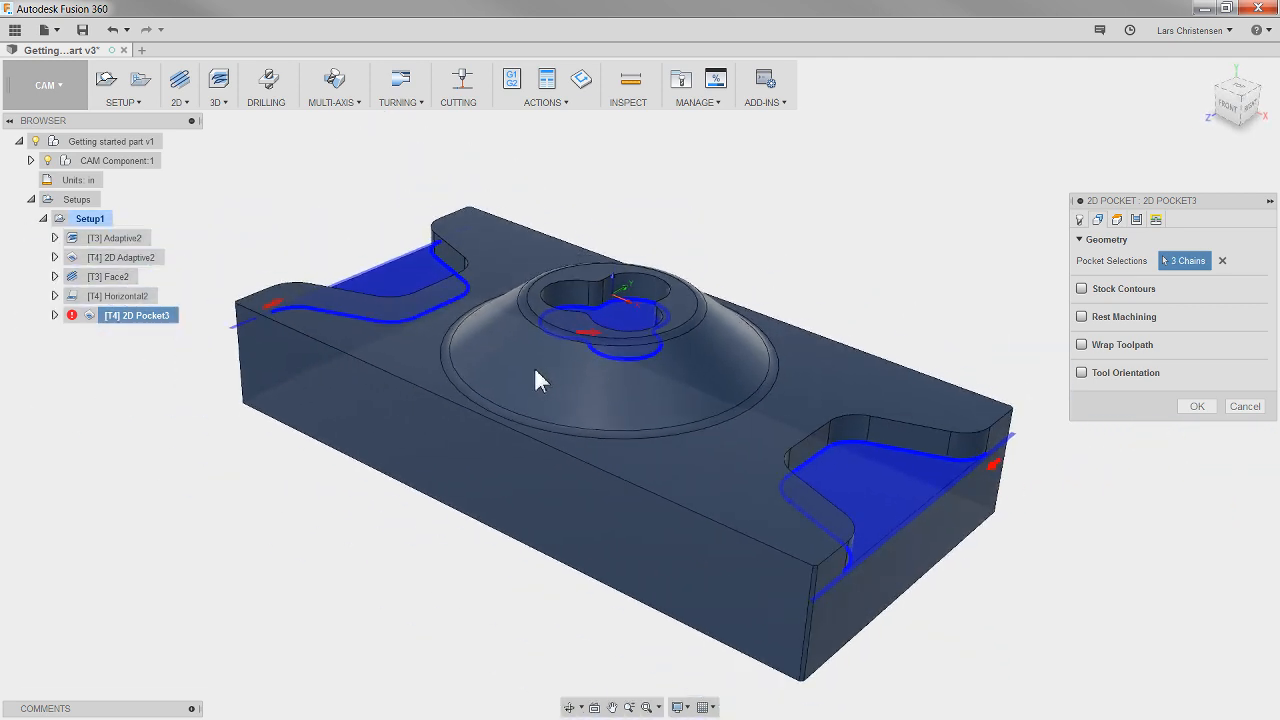
Step: Set the maximum stepover of 2D Pocket3 to 0.1875 in
{"action": "left_click", "coordinate": [1138, 222]}
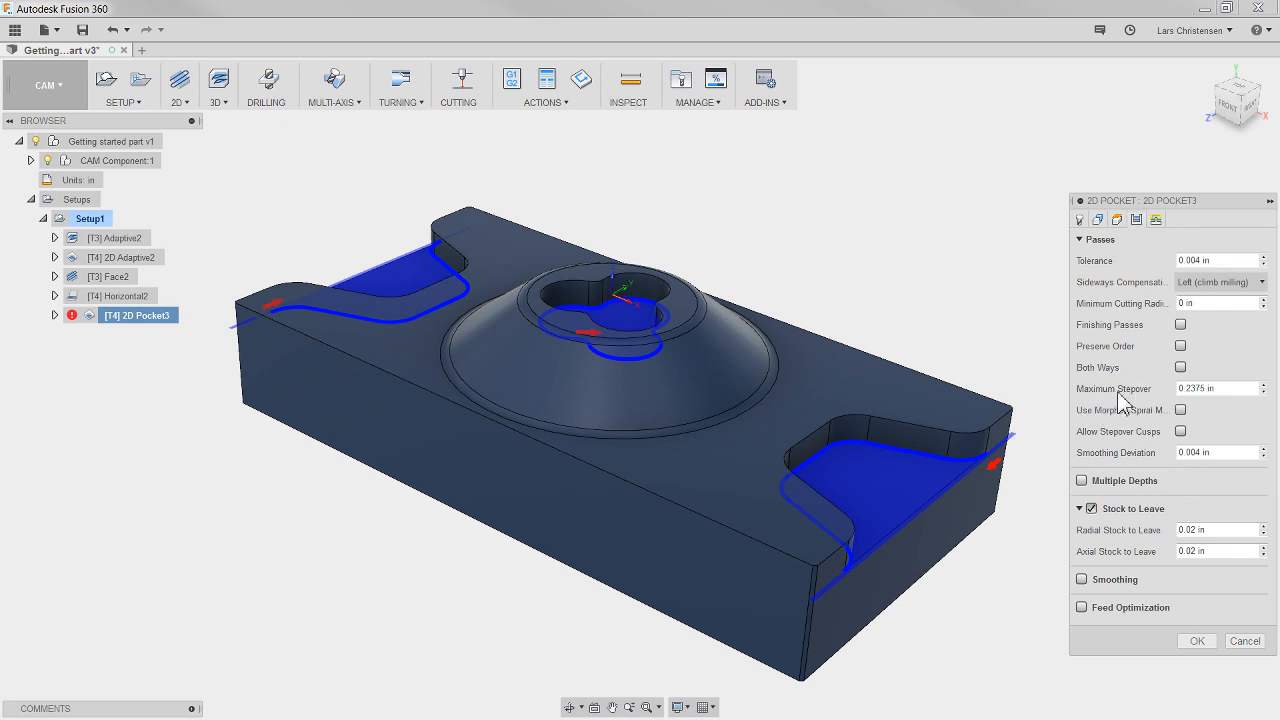
{"action": "left_click", "coordinate": [1192, 389]}
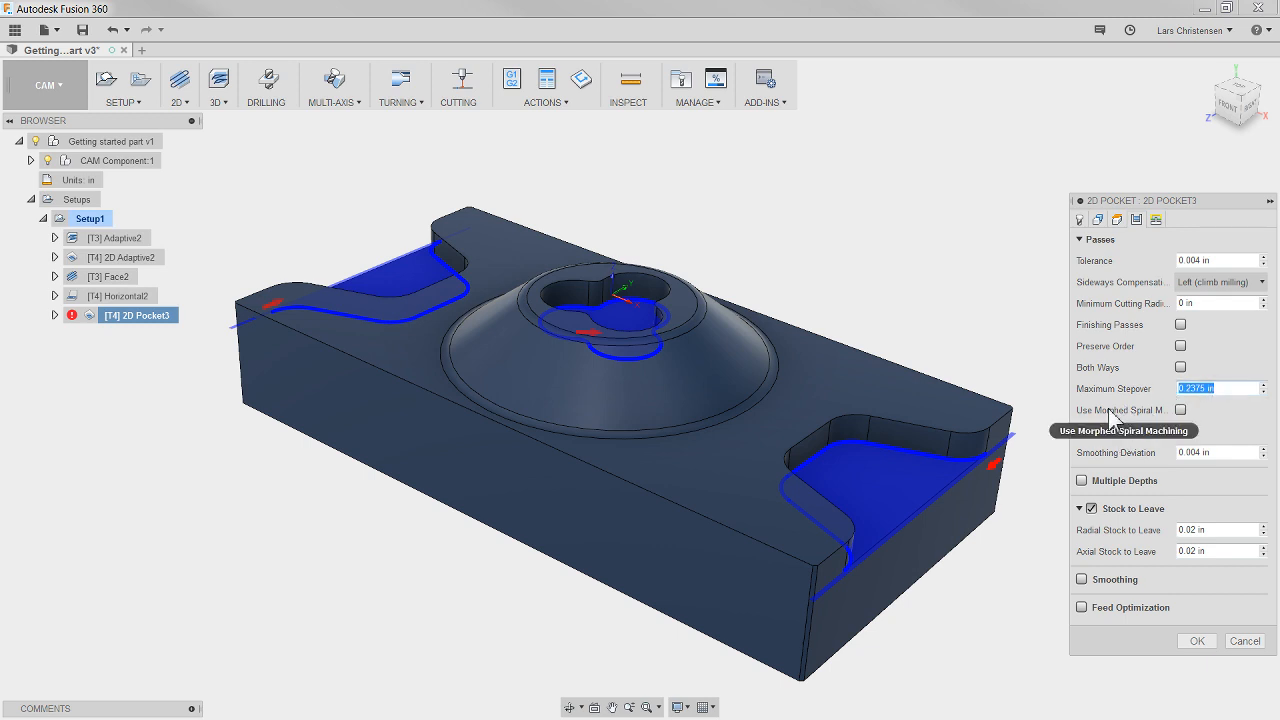
{"action": "key", "text": "BackSpace"}
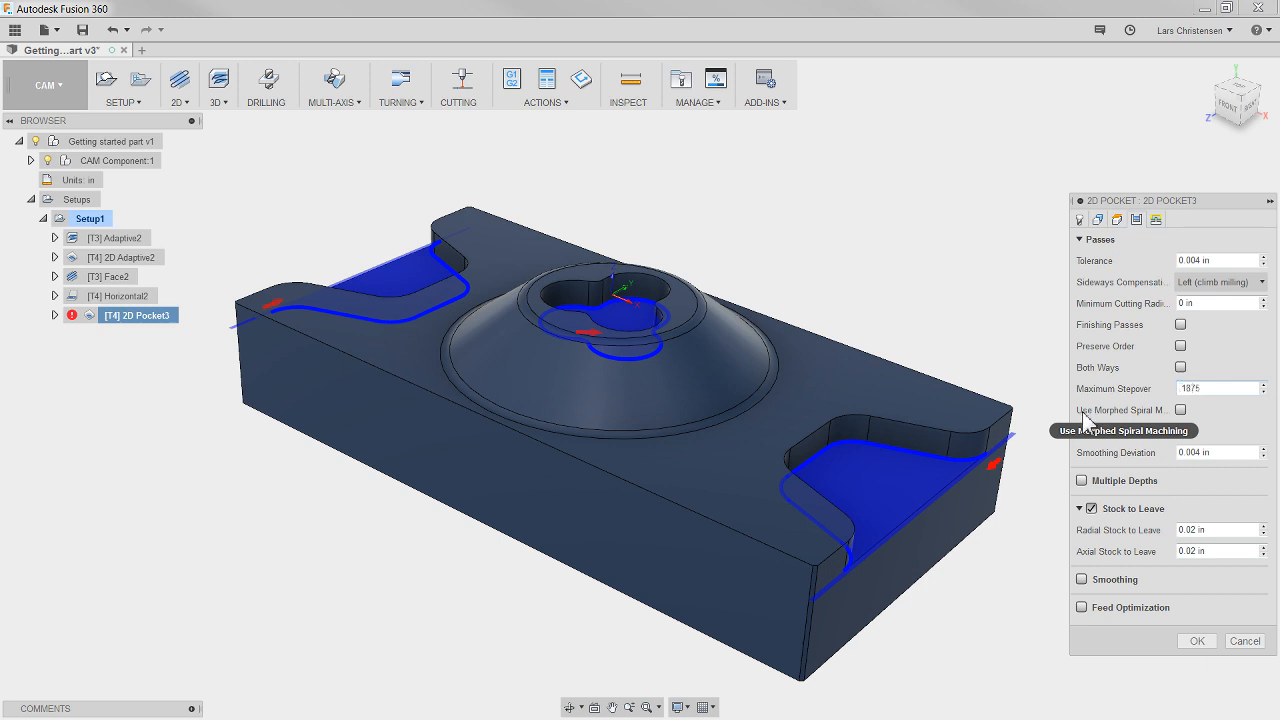
{"action": "left_click_drag", "start_coordinate": [1217, 391], "coordinate": [1178, 390]}
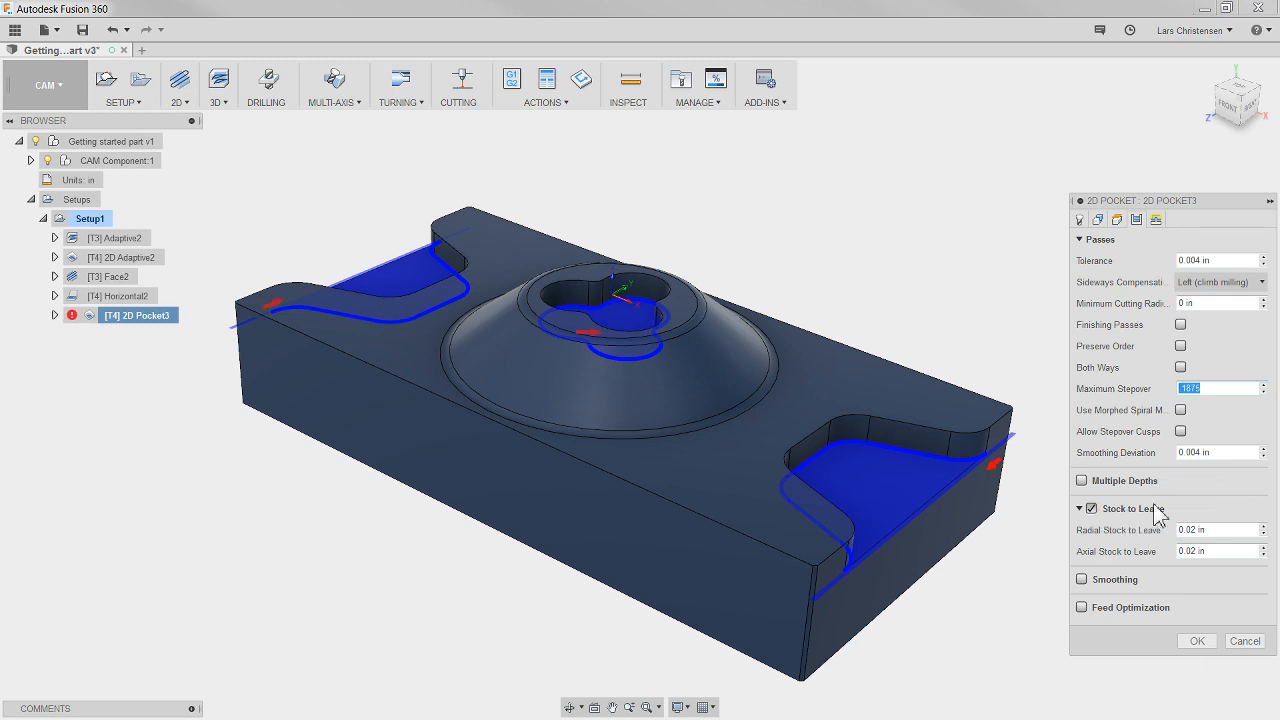
Step: Turn off stock to leave and enable one finishing pass for 2D Pocket3, generating the updated toolpath
{"action": "left_click", "coordinate": [1081, 508]}
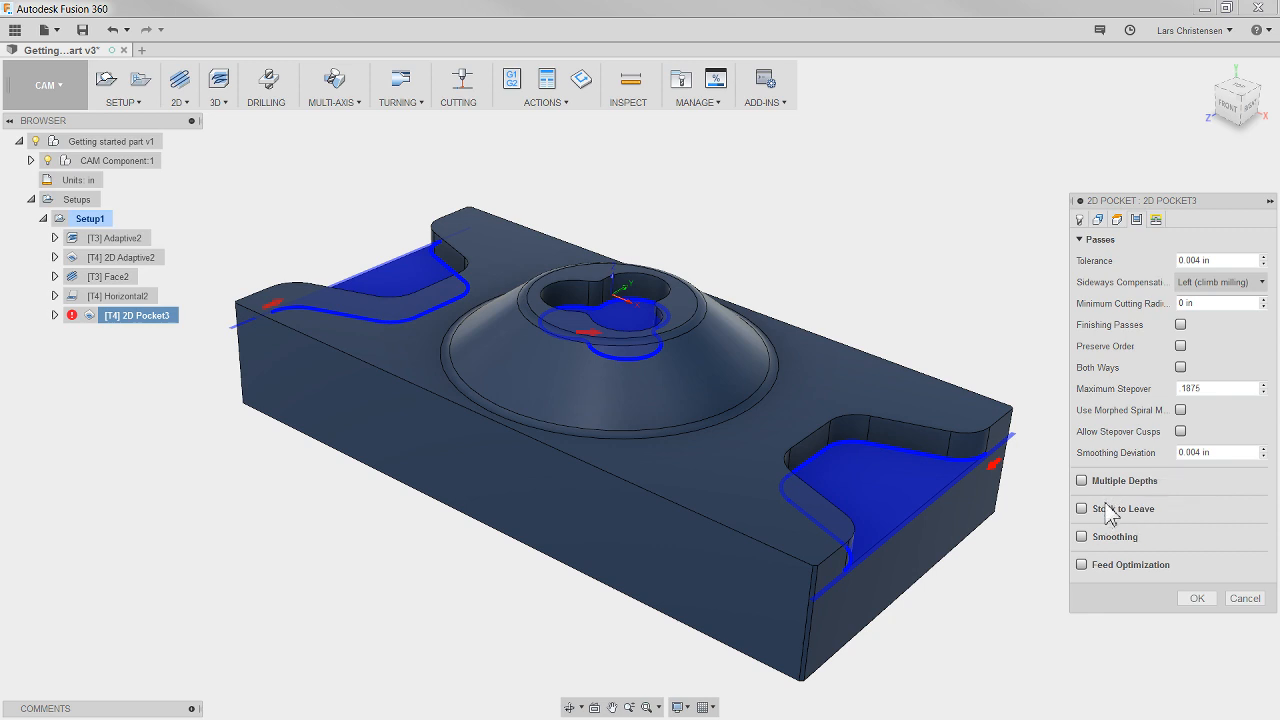
{"action": "left_click", "coordinate": [1180, 325]}
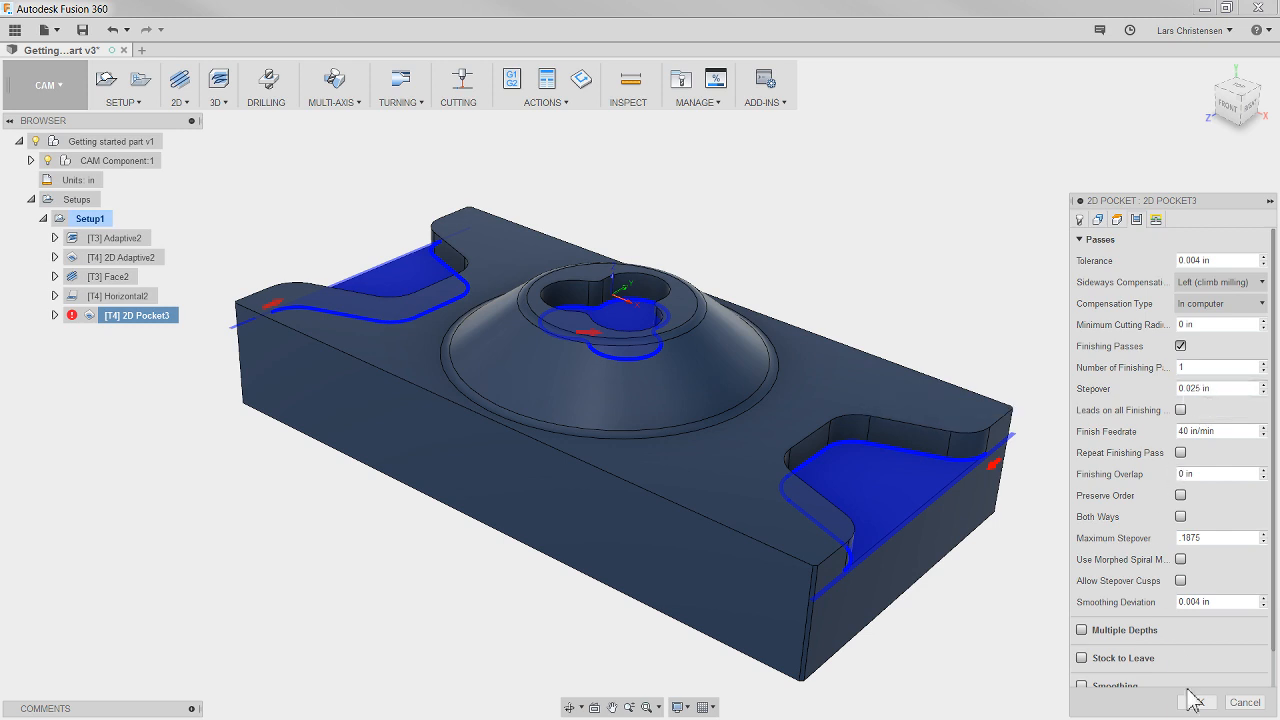
{"action": "left_click", "coordinate": [1192, 700]}
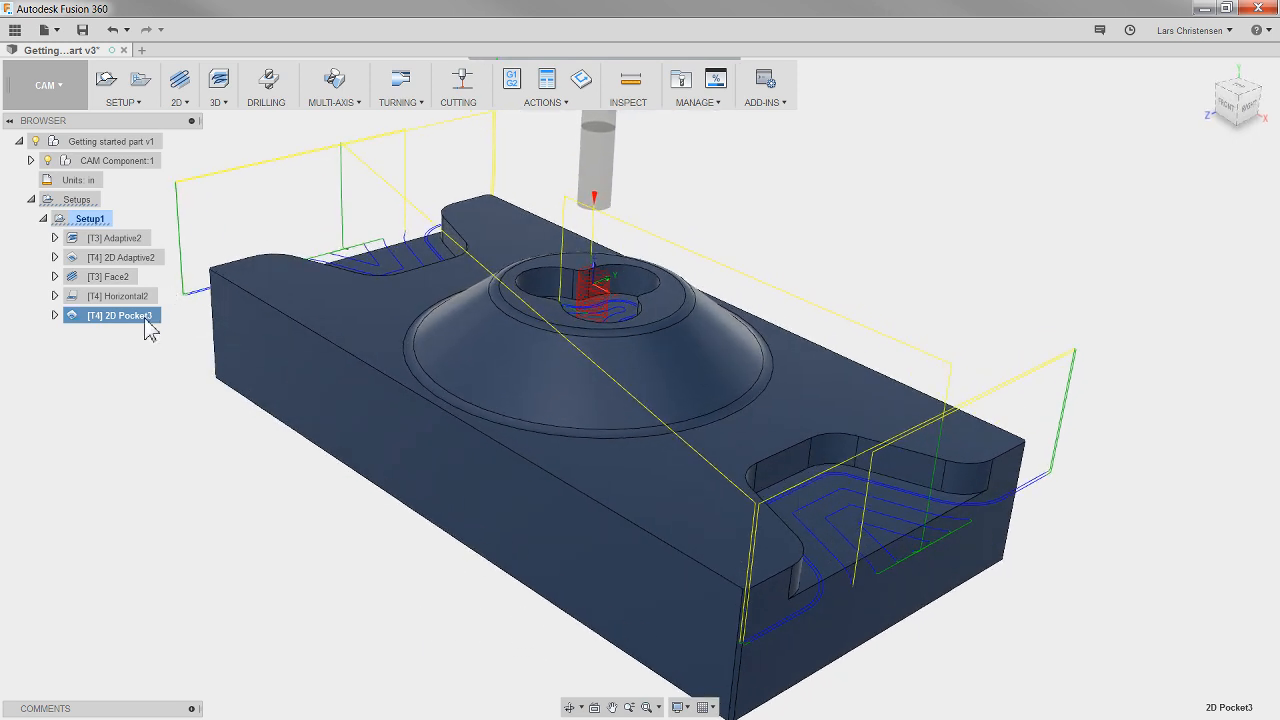
Step: Simulate the 2D Pocket3 toolpath, pausing while the tool cuts the three-lobed pocket, and close the simulation
{"action": "right_click", "coordinate": [137, 315]}
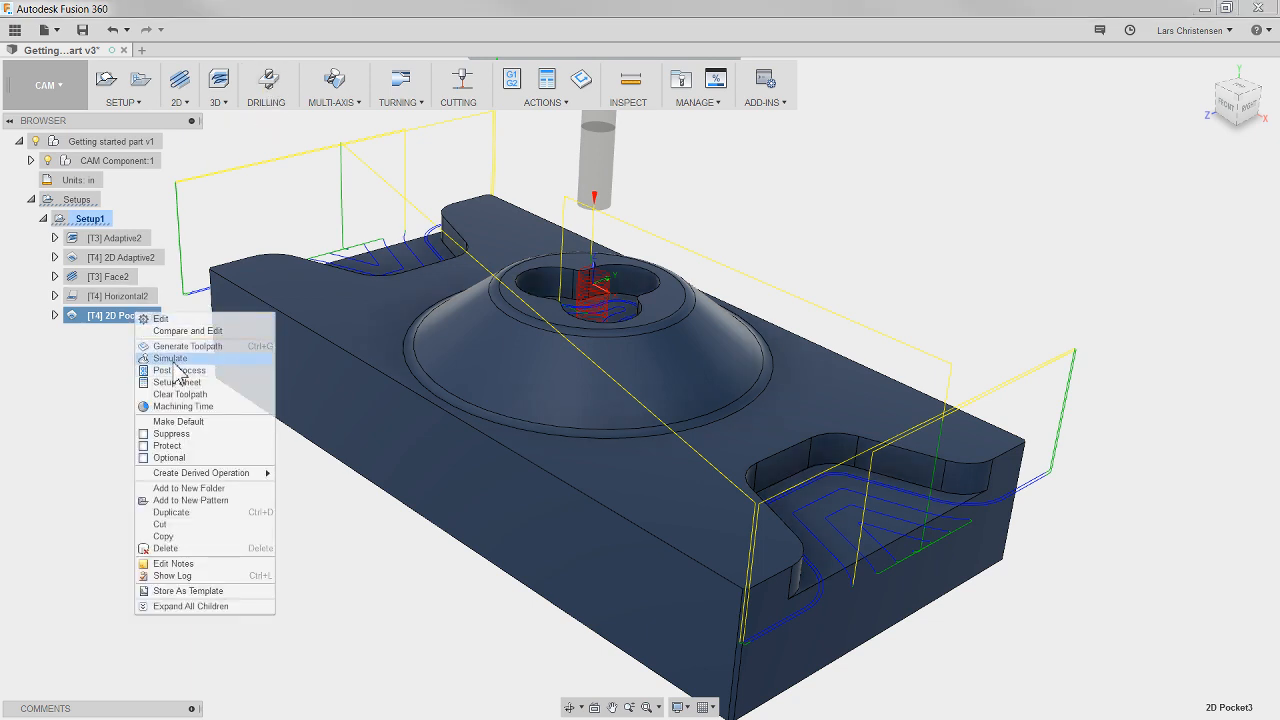
{"action": "left_click", "coordinate": [175, 360]}
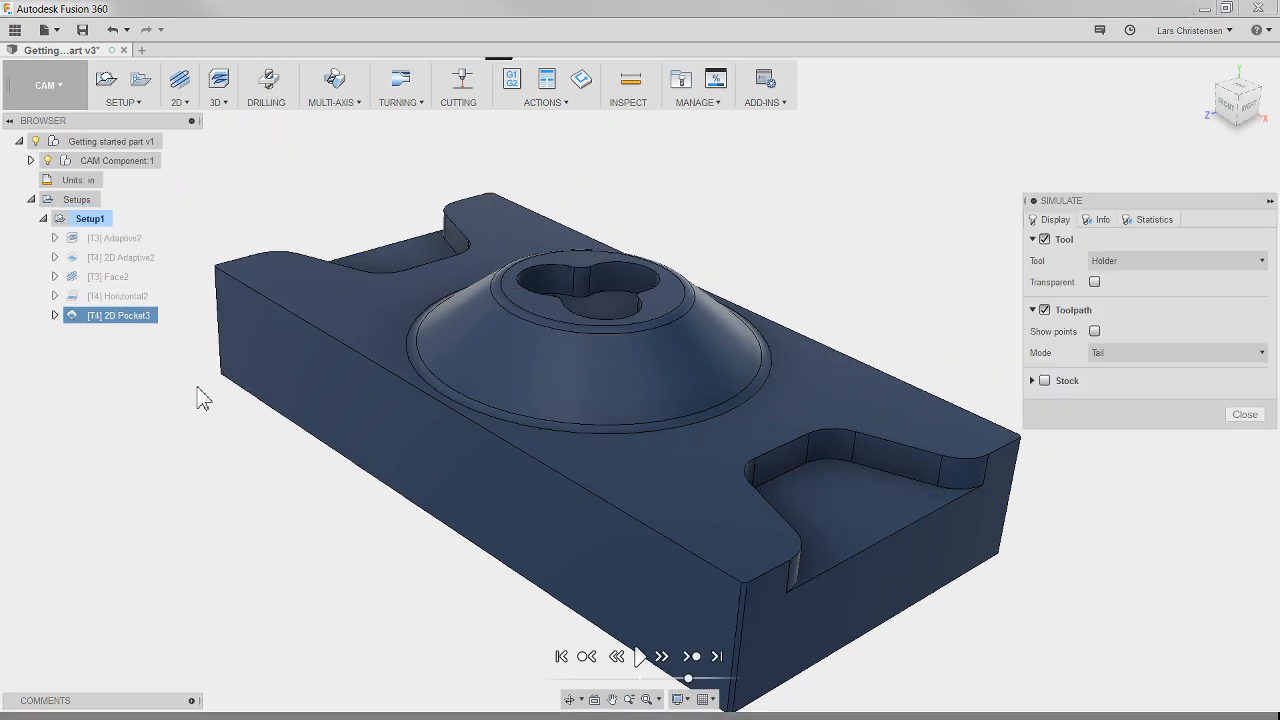
{"action": "left_click", "coordinate": [640, 656]}
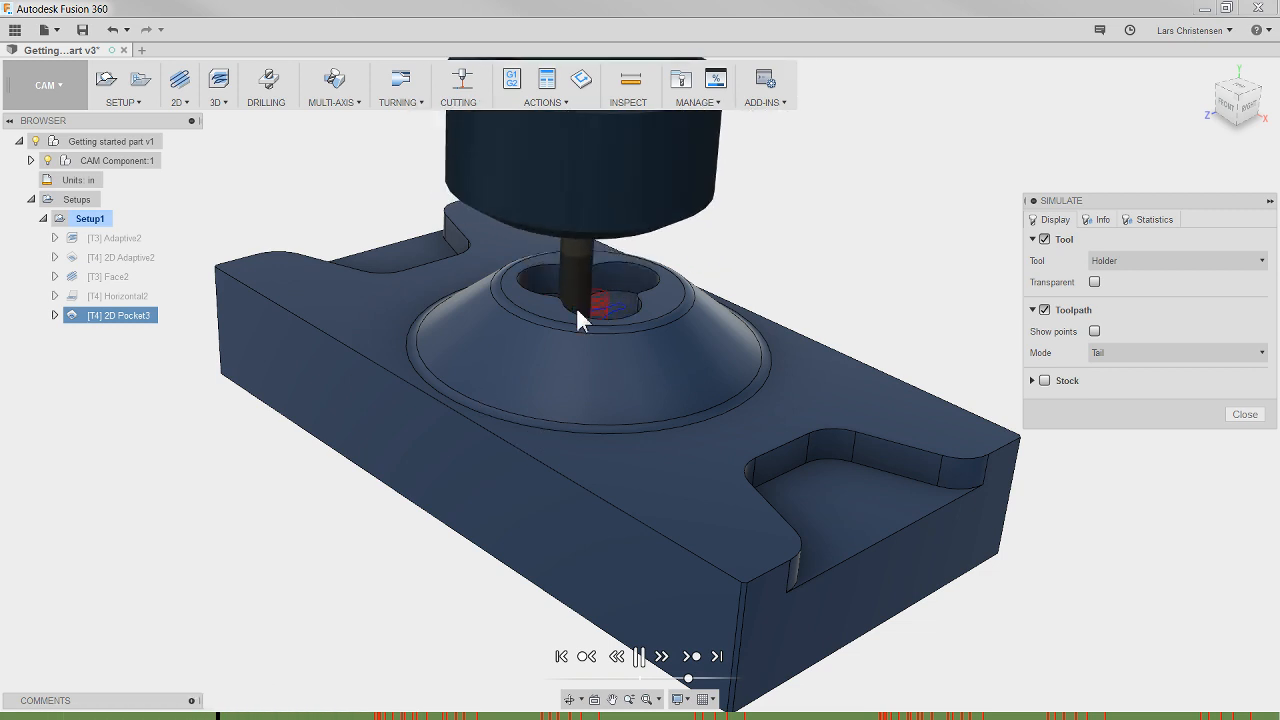
{"action": "left_click", "coordinate": [639, 657]}
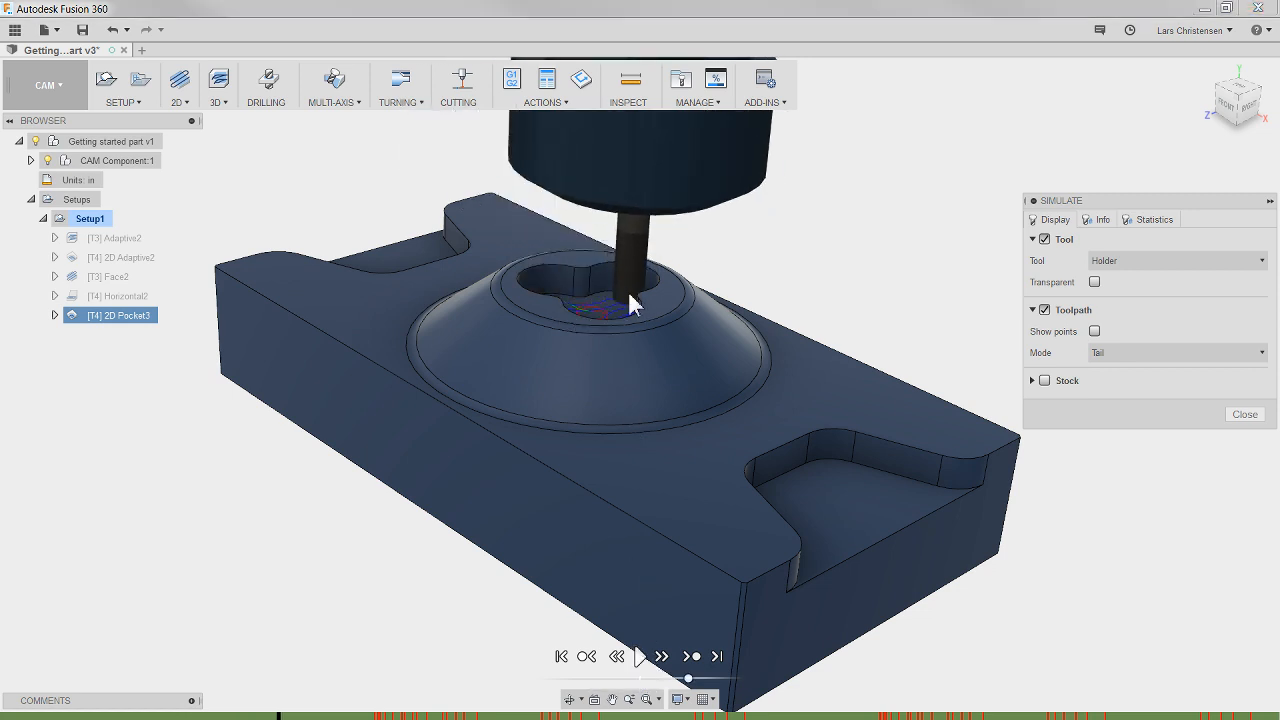
{"action": "left_click", "coordinate": [1243, 415]}
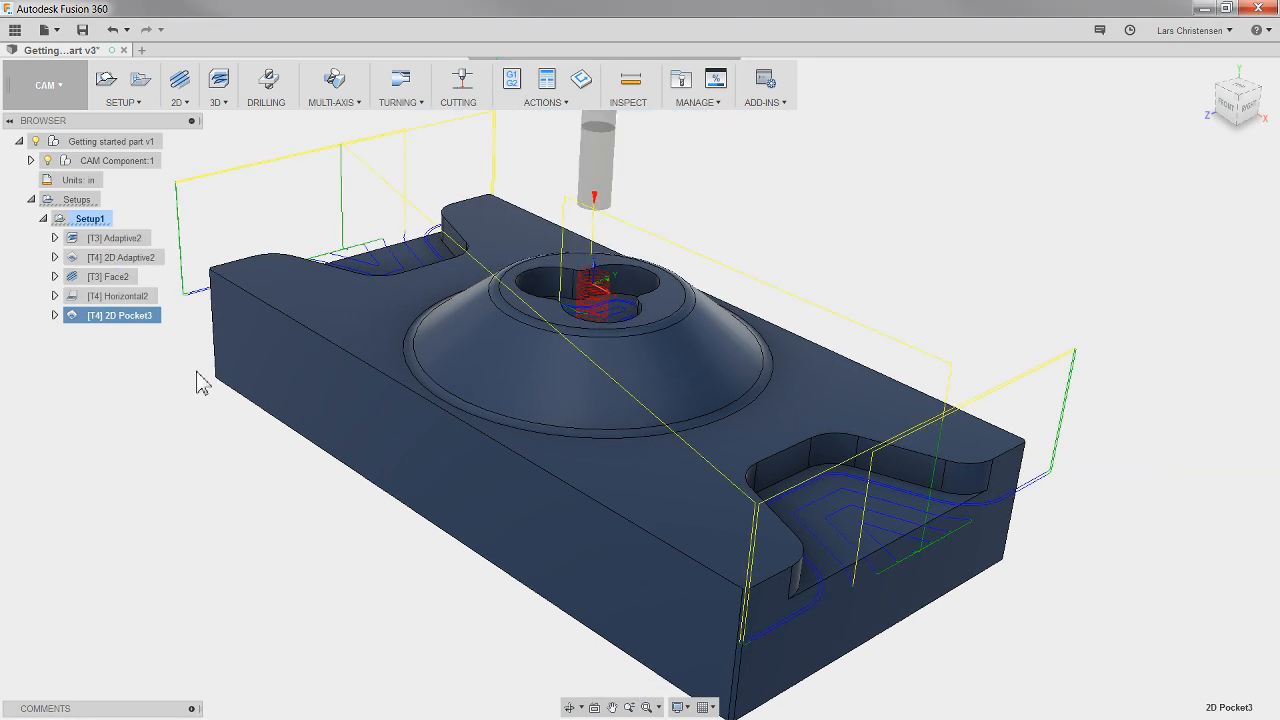
Step: Edit 2D Pocket3 to use the Plunge ramp type instead of a helix and regenerate its toolpath
{"action": "right_click", "coordinate": [140, 332]}
{"action": "left_click", "coordinate": [163, 334]}
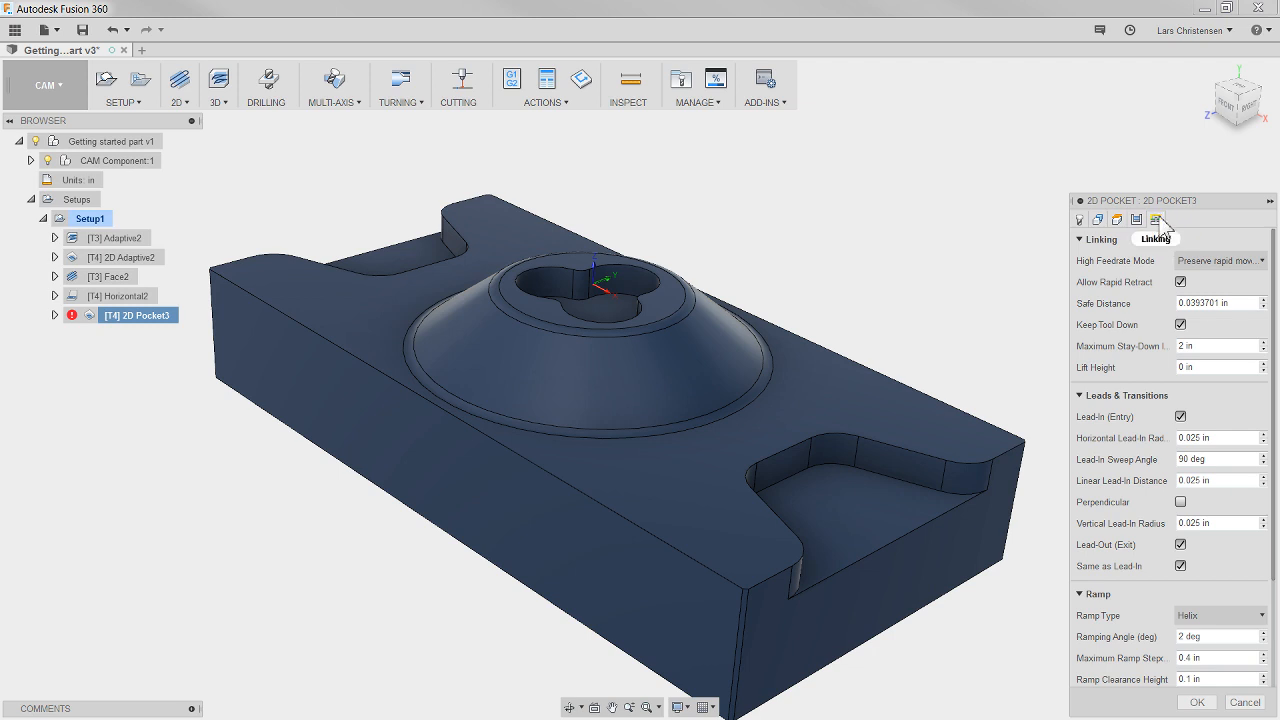
{"action": "left_click", "coordinate": [1234, 620]}
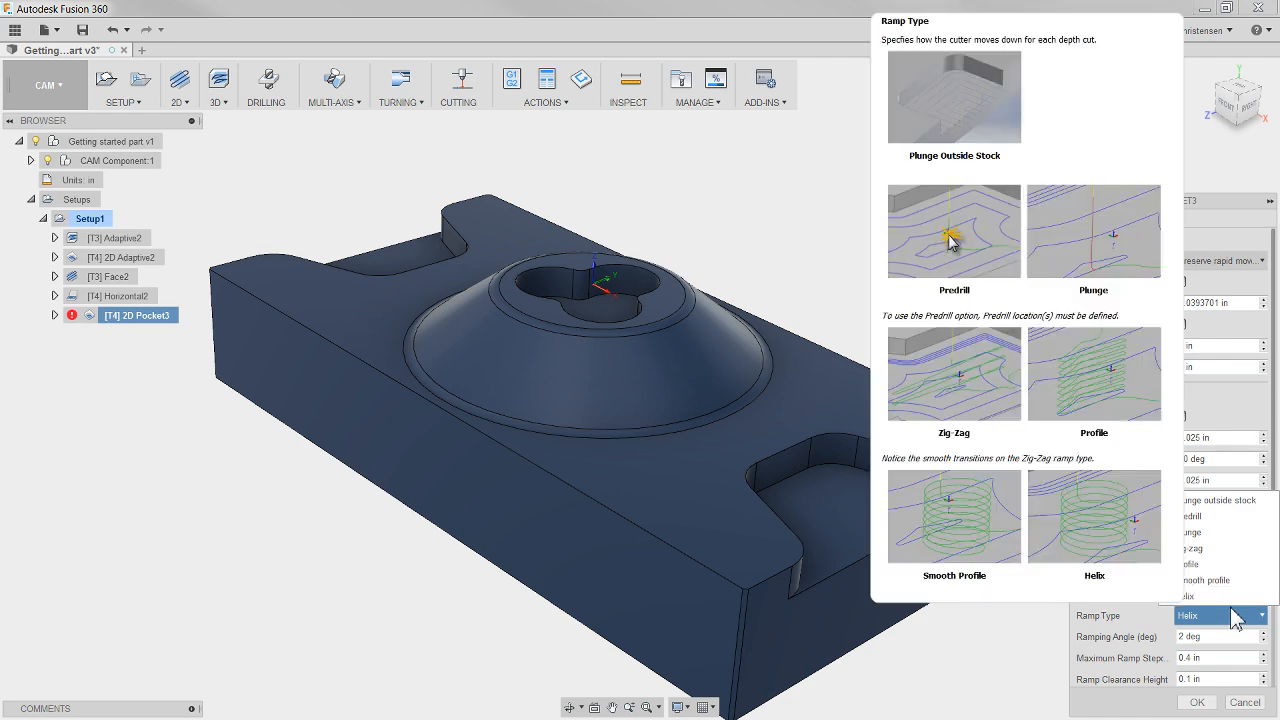
{"action": "left_click", "coordinate": [1200, 533]}
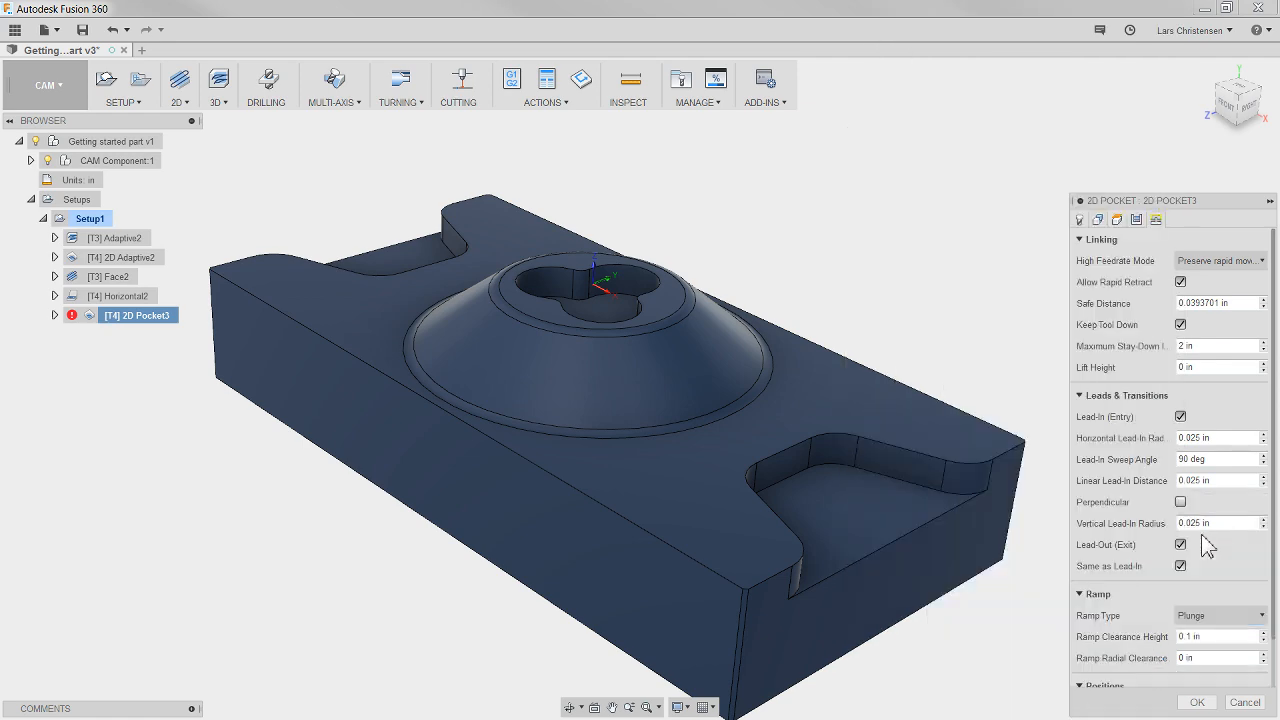
{"action": "left_click", "coordinate": [1197, 702]}
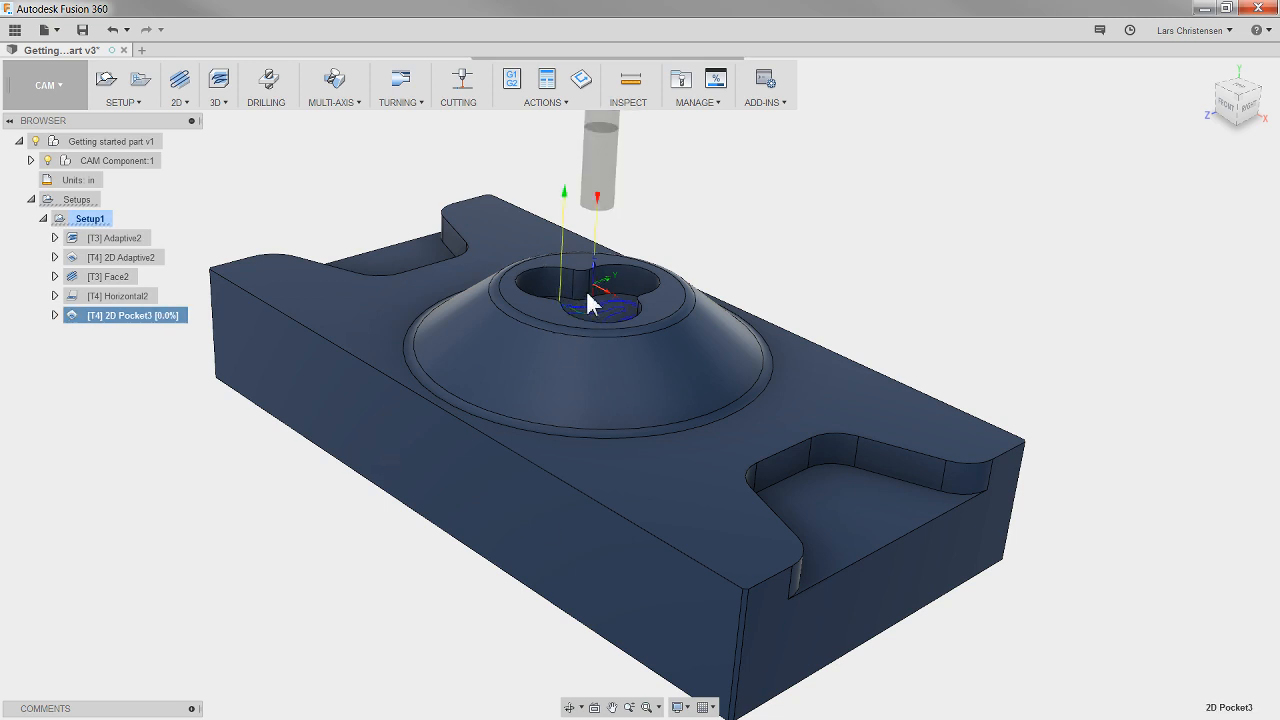
Step: Simulate the regenerated 2D Pocket3 toolpath at the near open end pocket, and close the simulation
{"action": "right_click", "coordinate": [156, 317]}
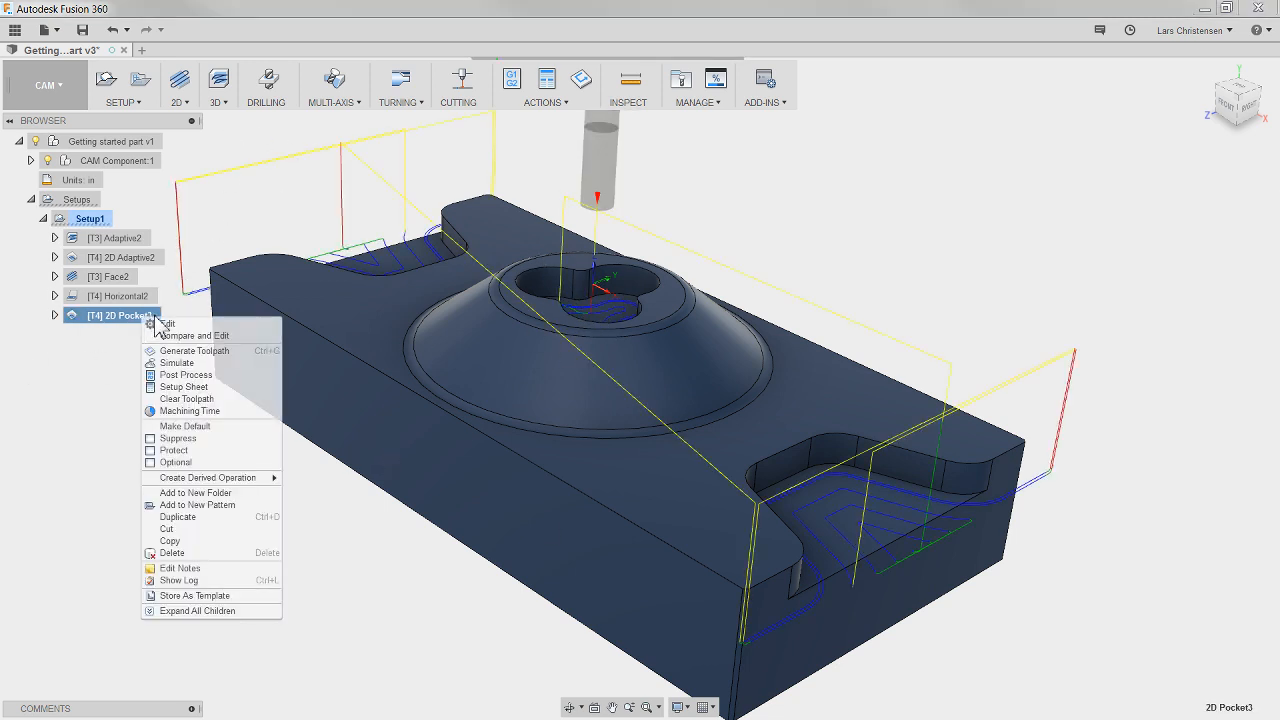
{"action": "left_click", "coordinate": [178, 363]}
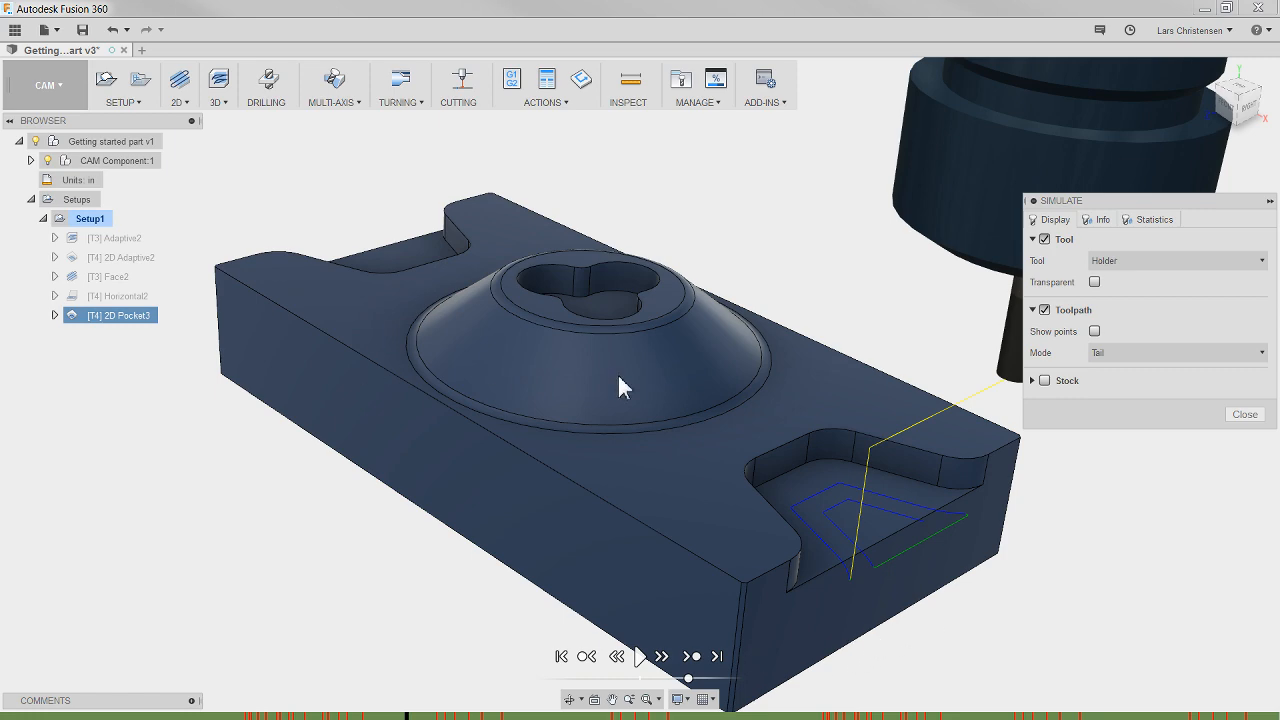
{"action": "middle_click_drag", "start_coordinate": [424, 392], "coordinate": [398, 346], "text": "shift"}
{"action": "scroll", "coordinate": [776, 467], "scroll_direction": "up", "scroll_amount": 3}
{"action": "scroll", "coordinate": [766, 450], "scroll_direction": "down", "scroll_amount": 4}
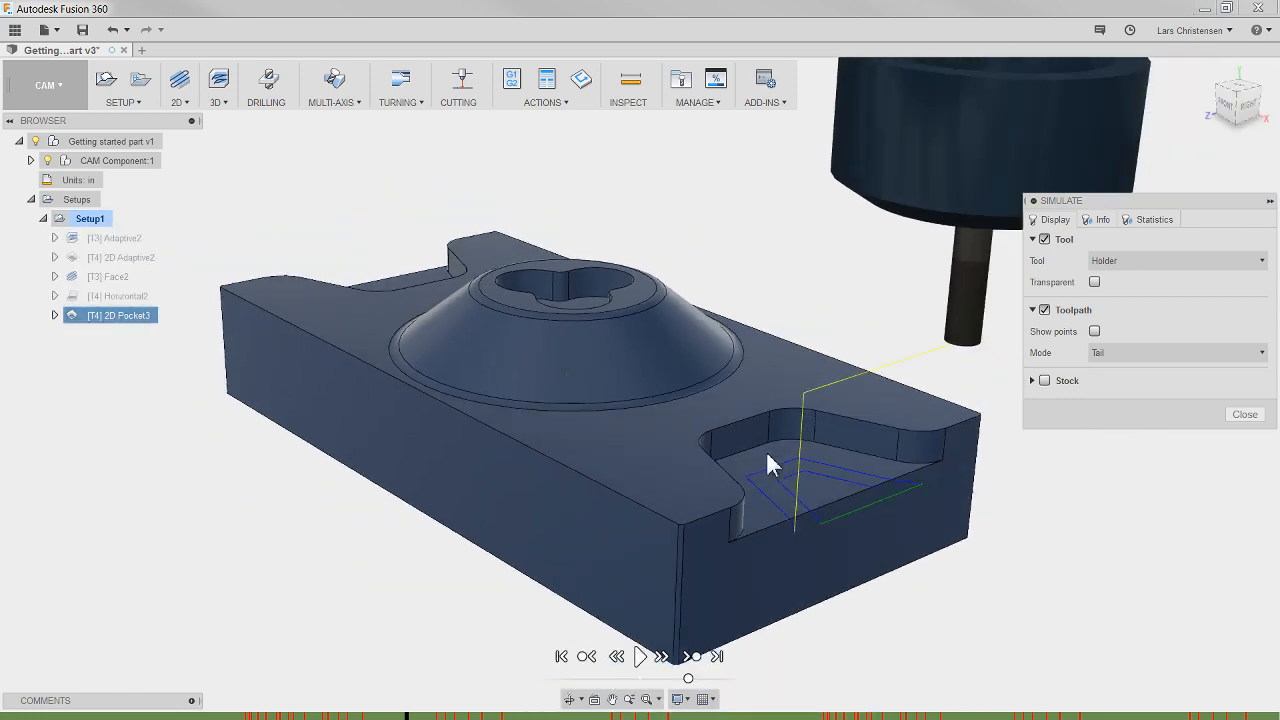
{"action": "scroll", "coordinate": [766, 450], "scroll_direction": "up", "scroll_amount": 1}
{"action": "left_click", "coordinate": [640, 656]}
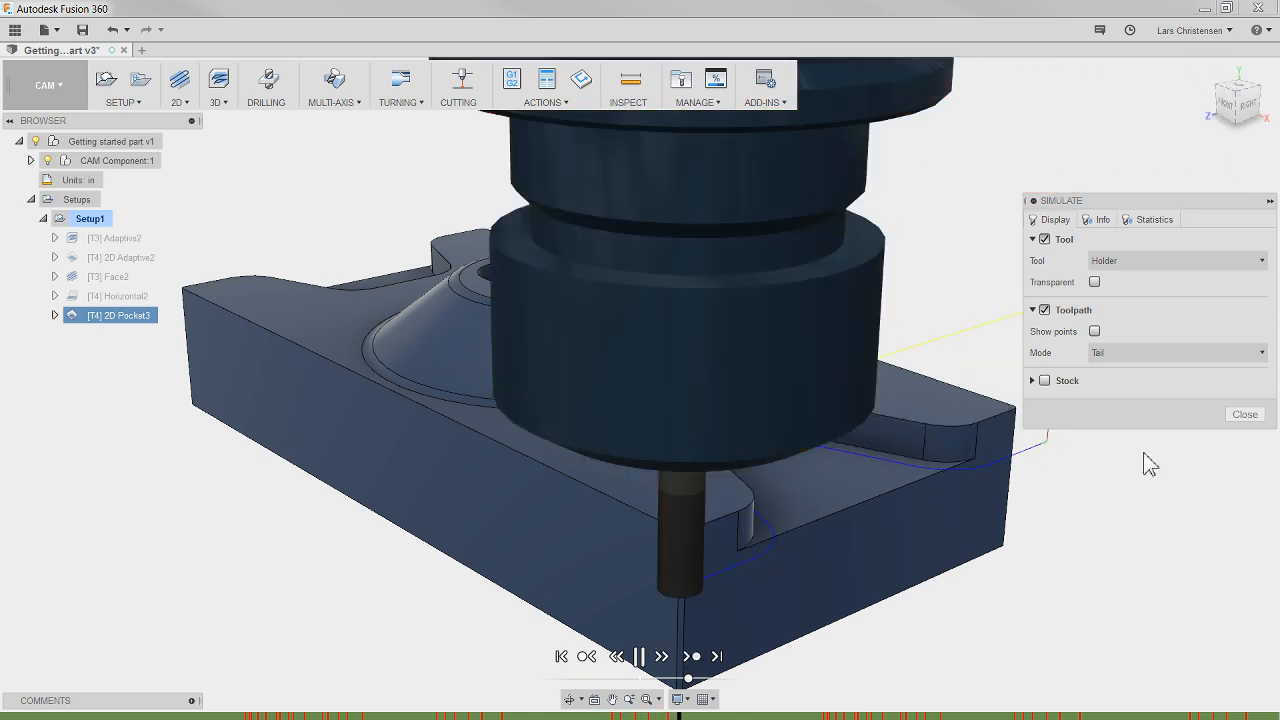
{"action": "left_click", "coordinate": [1245, 414]}
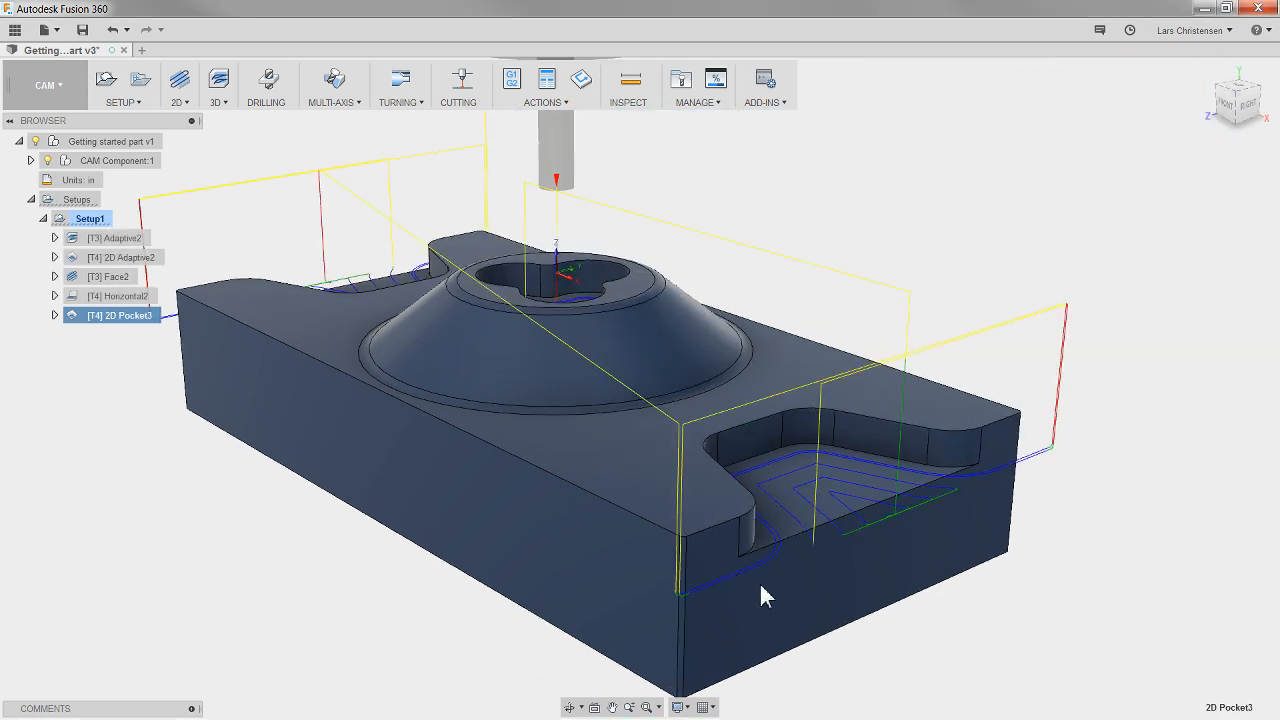
Step: Examine the 2D Pocket3 passes at the near open end pocket and replay their simulation from the tool's approach to that pocket
{"action": "scroll", "coordinate": [755, 585], "scroll_direction": "up", "scroll_amount": 8}
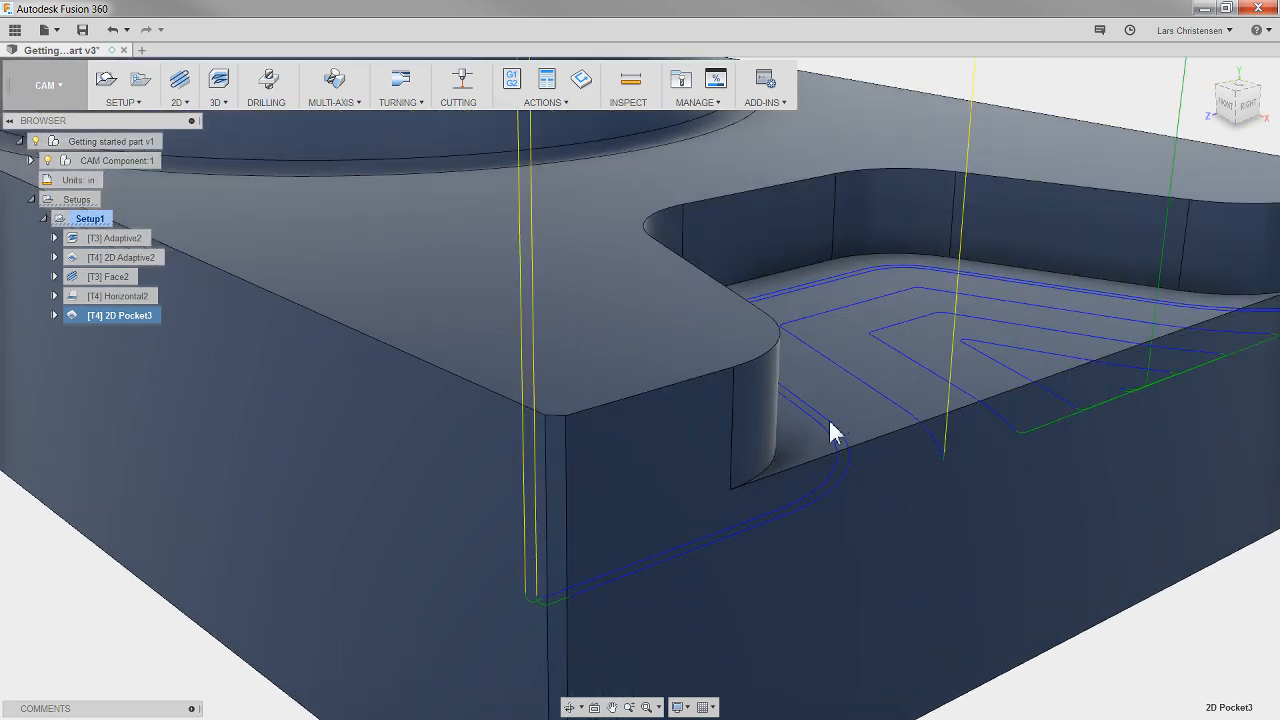
{"action": "scroll", "coordinate": [857, 471], "scroll_direction": "down", "scroll_amount": 1}
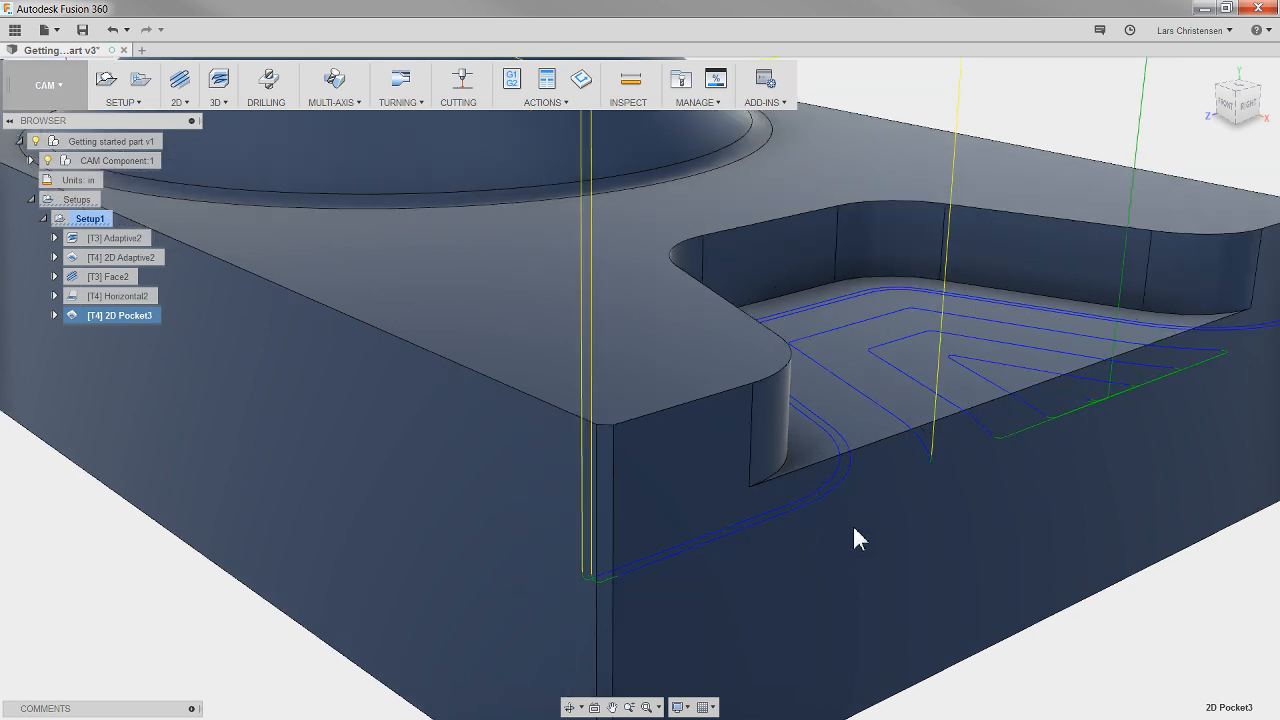
{"action": "scroll", "coordinate": [856, 538], "scroll_direction": "down", "scroll_amount": 5}
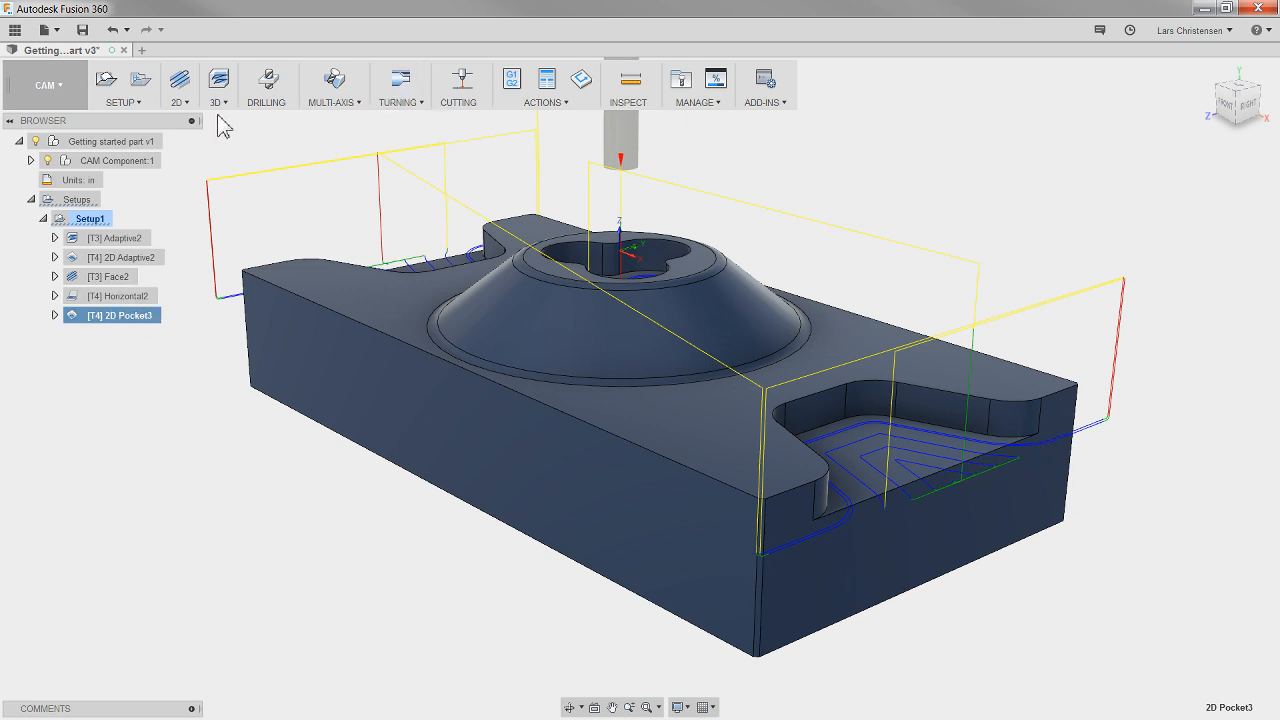
{"action": "right_click", "coordinate": [146, 318]}
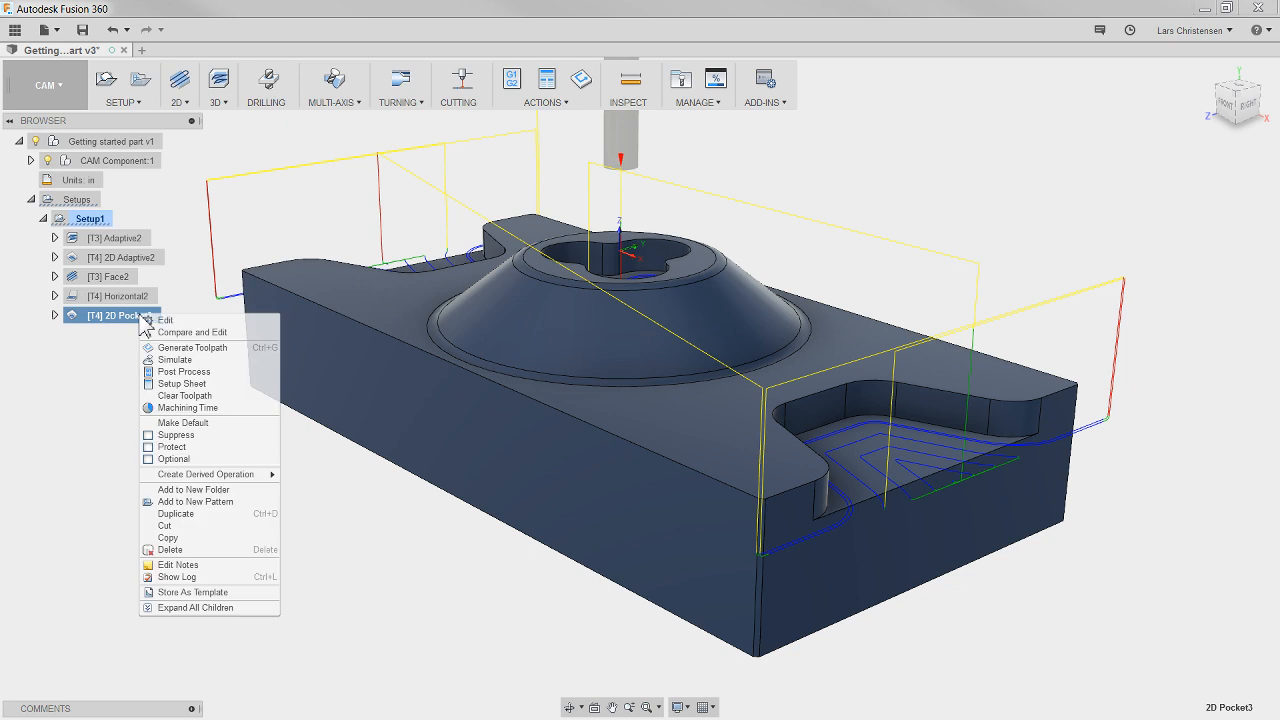
{"action": "left_click", "coordinate": [176, 360]}
{"action": "left_click", "coordinate": [375, 716]}
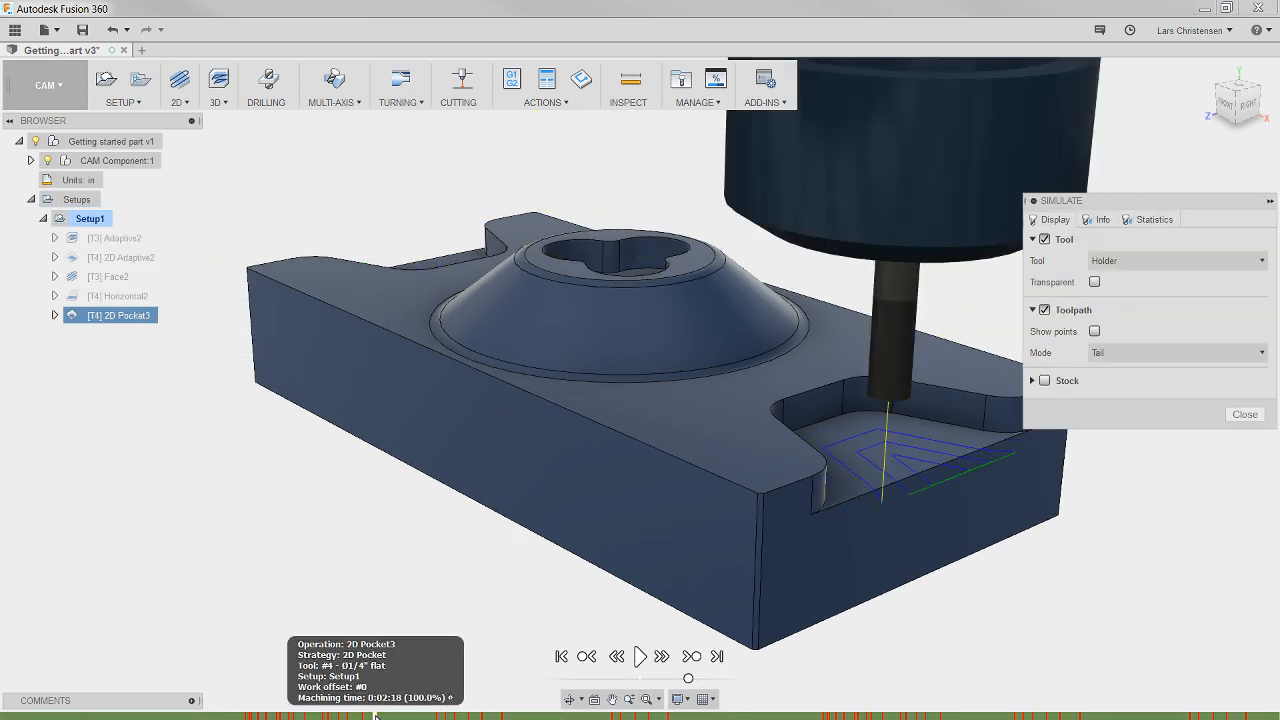
{"action": "left_click_drag", "start_coordinate": [375, 716], "coordinate": [240, 716]}
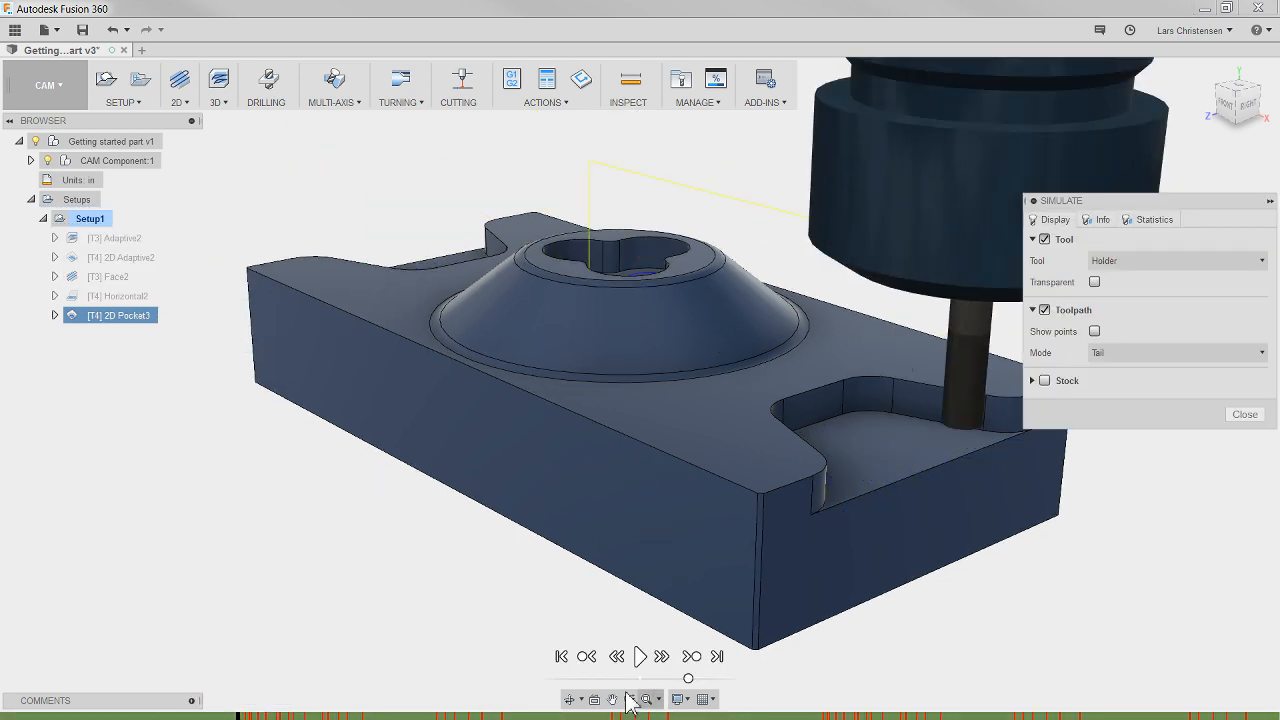
{"action": "left_click", "coordinate": [641, 657]}
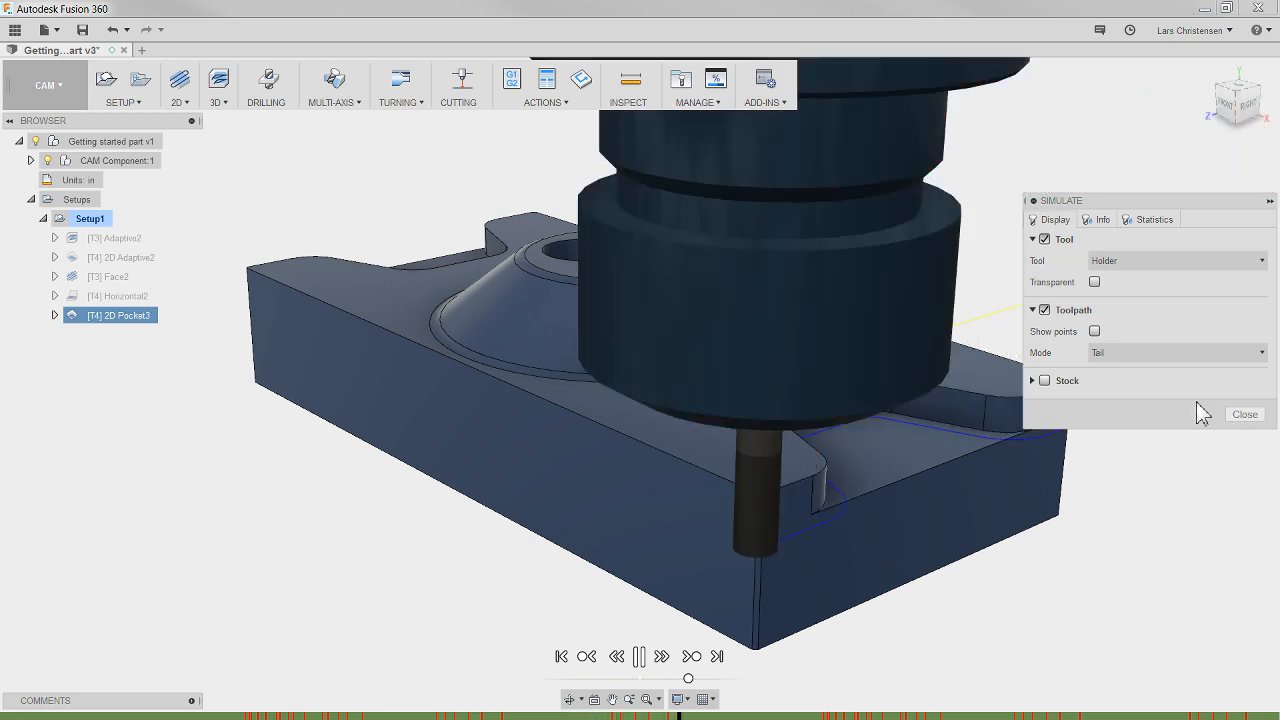
{"action": "left_click", "coordinate": [1243, 414]}
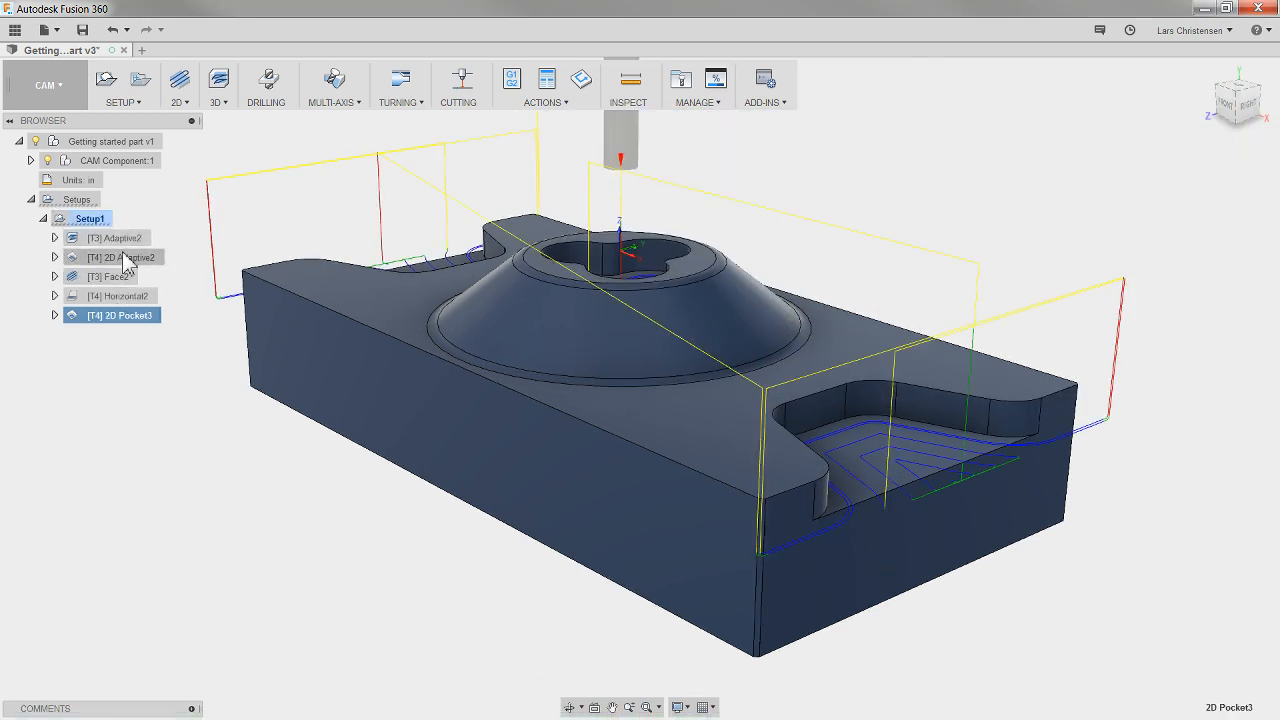
Step: Simulate all operations of Setup1 with the stock shown
{"action": "left_click", "coordinate": [96, 220]}
{"action": "right_click", "coordinate": [90, 222]}
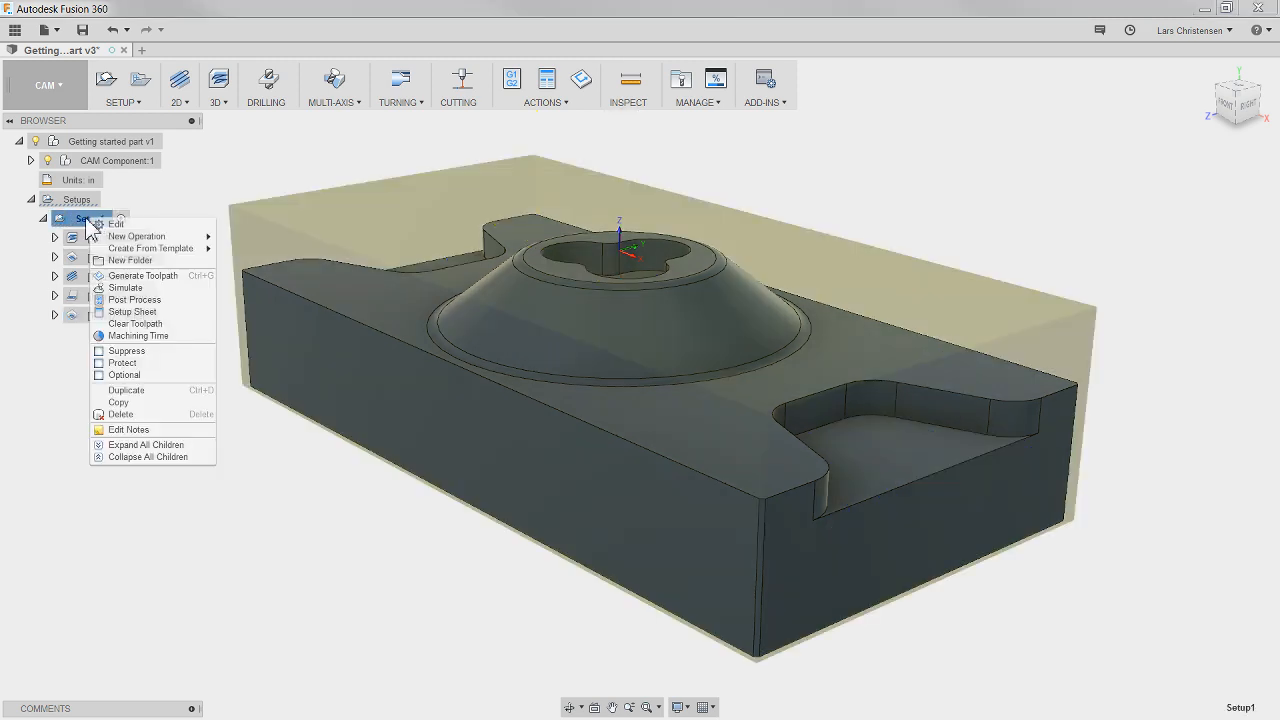
{"action": "left_click", "coordinate": [117, 288]}
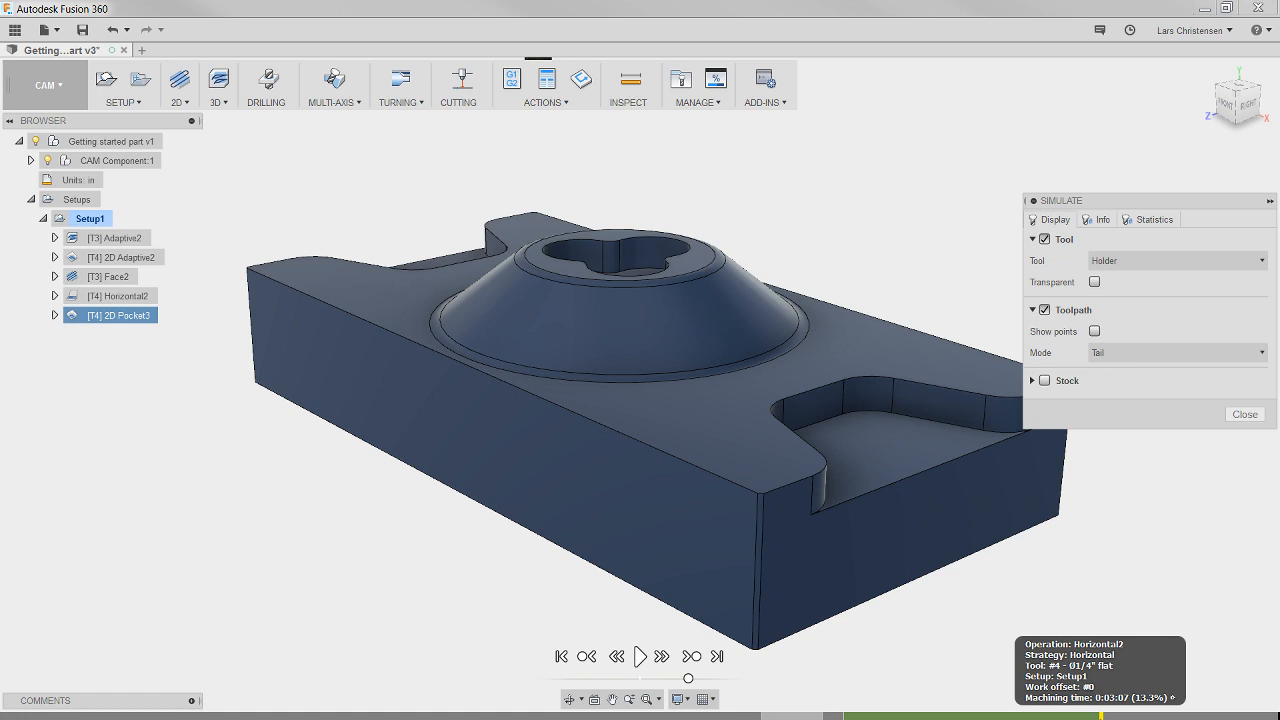
{"action": "left_click", "coordinate": [1044, 380]}
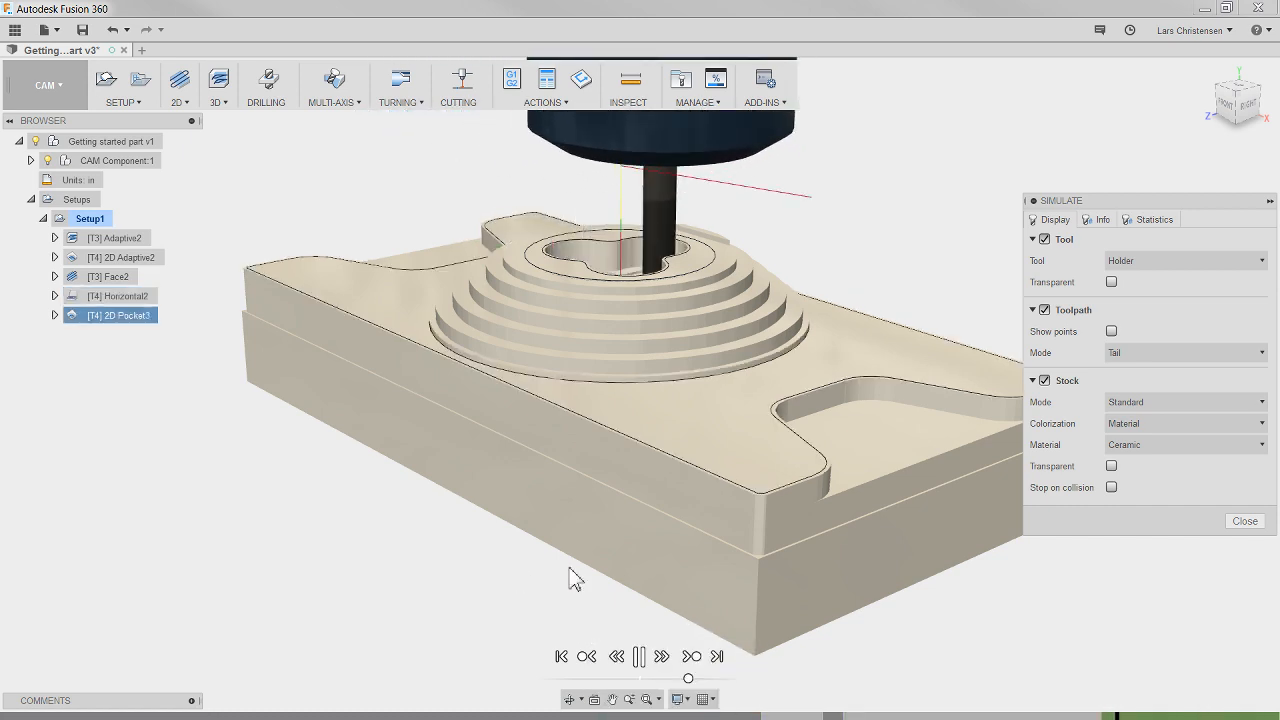
Step: Inspect the simulated stock around the boss and the near open end pocket during 2D Pocket3, and close the simulation
{"action": "scroll", "coordinate": [313, 466], "scroll_direction": "down", "scroll_amount": 4}
{"action": "middle_click_drag", "start_coordinate": [313, 466], "coordinate": [344, 485], "text": "shift"}
{"action": "scroll", "coordinate": [469, 505], "scroll_direction": "up", "scroll_amount": 5}
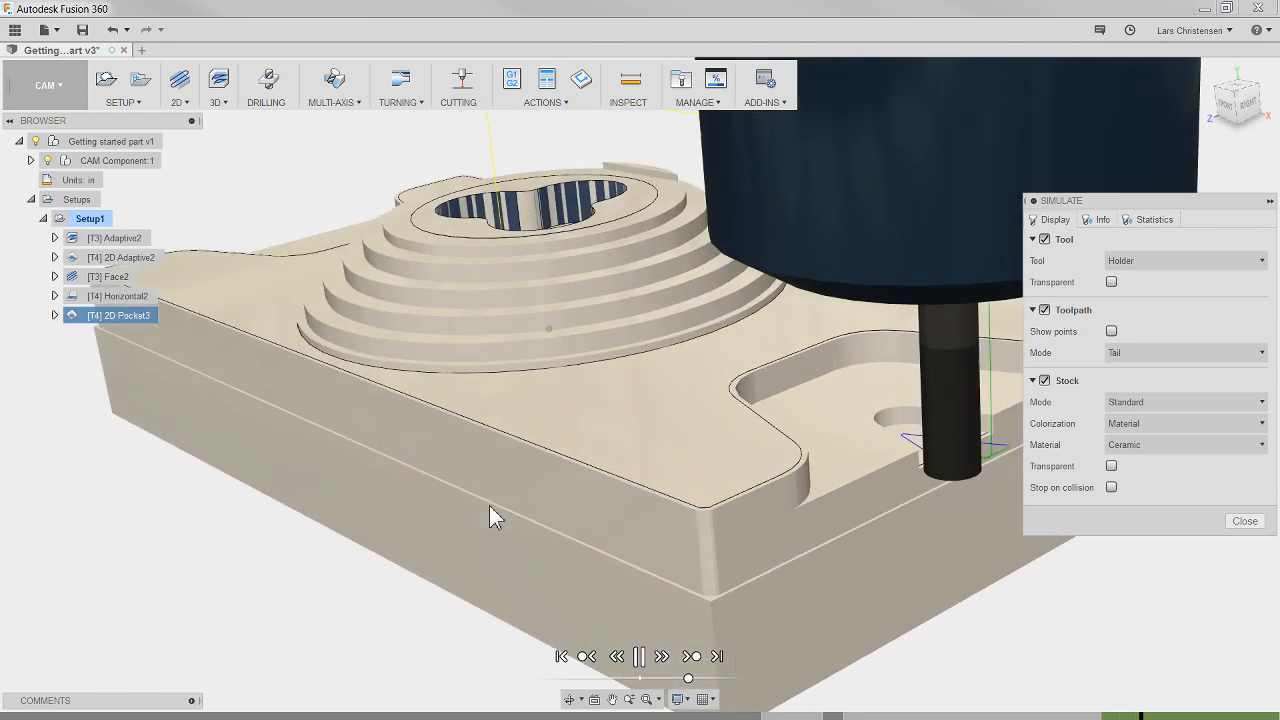
{"action": "middle_click_drag", "start_coordinate": [489, 505], "coordinate": [516, 518], "text": "shift"}
{"action": "scroll", "coordinate": [516, 518], "scroll_direction": "down", "scroll_amount": 3}
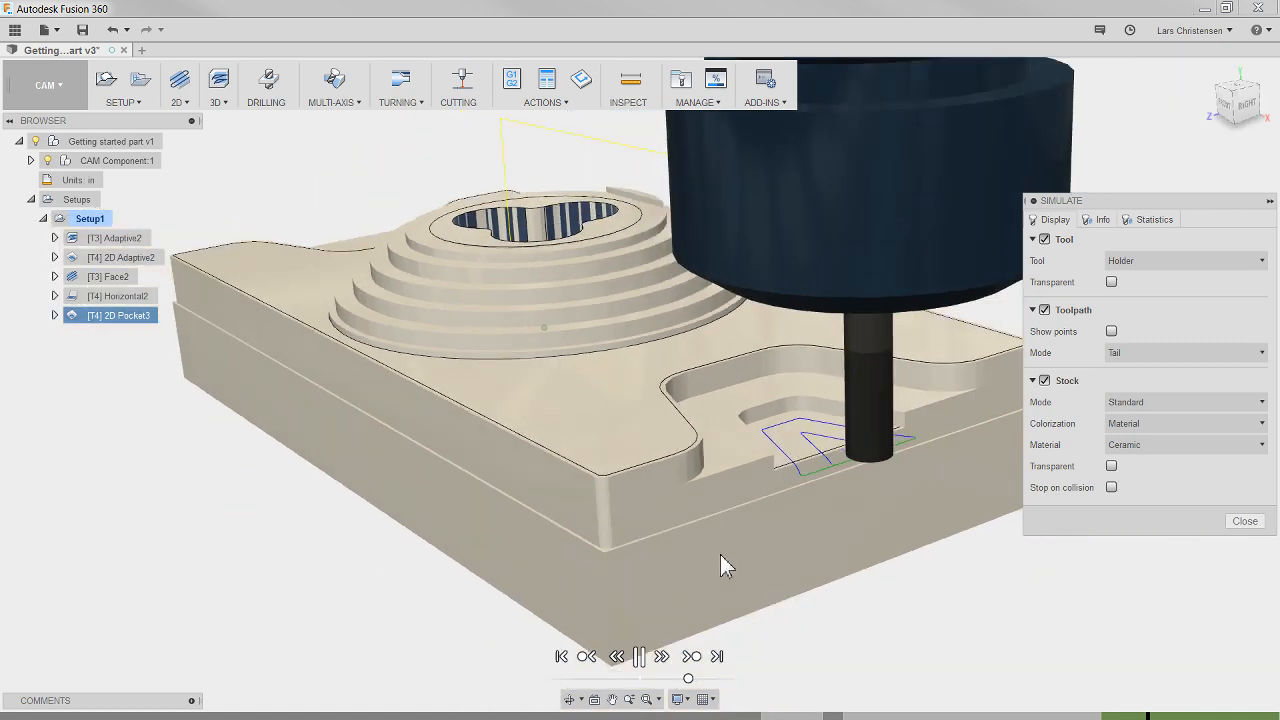
{"action": "scroll", "coordinate": [975, 245], "scroll_direction": "up", "scroll_amount": 1}
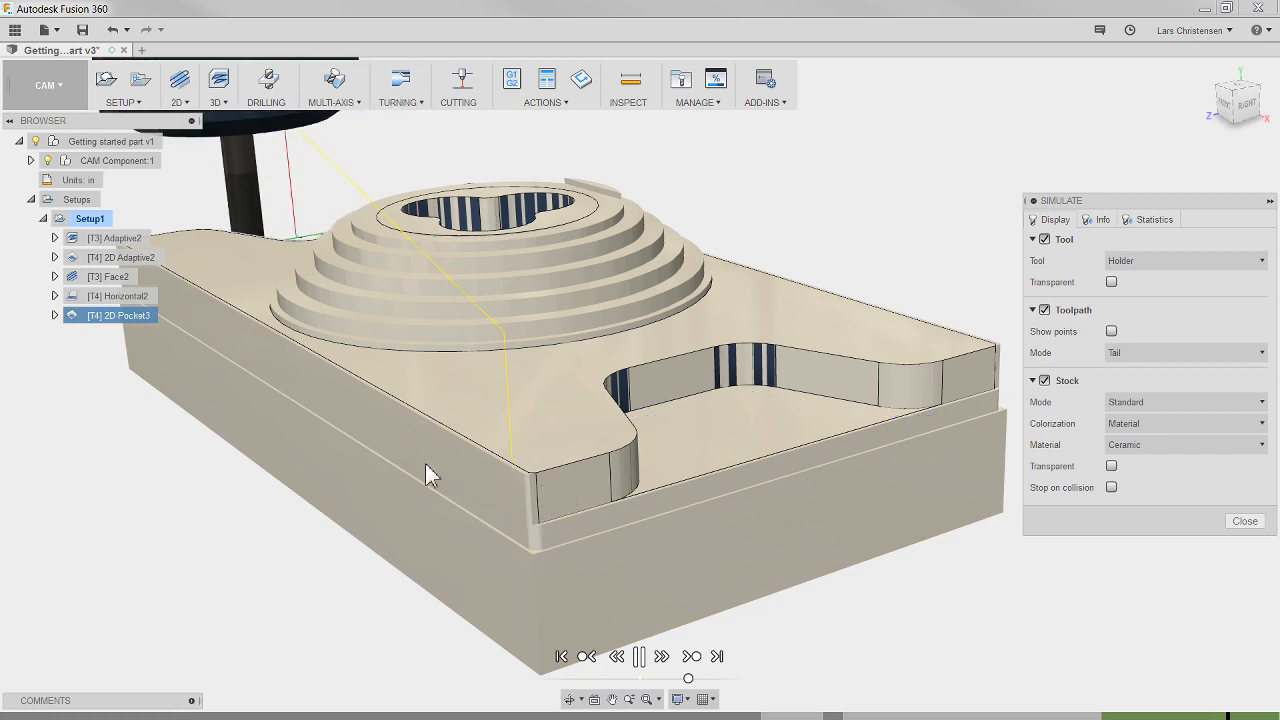
{"action": "scroll", "coordinate": [545, 535], "scroll_direction": "up", "scroll_amount": 2}
{"action": "scroll", "coordinate": [545, 533], "scroll_direction": "up", "scroll_amount": 4}
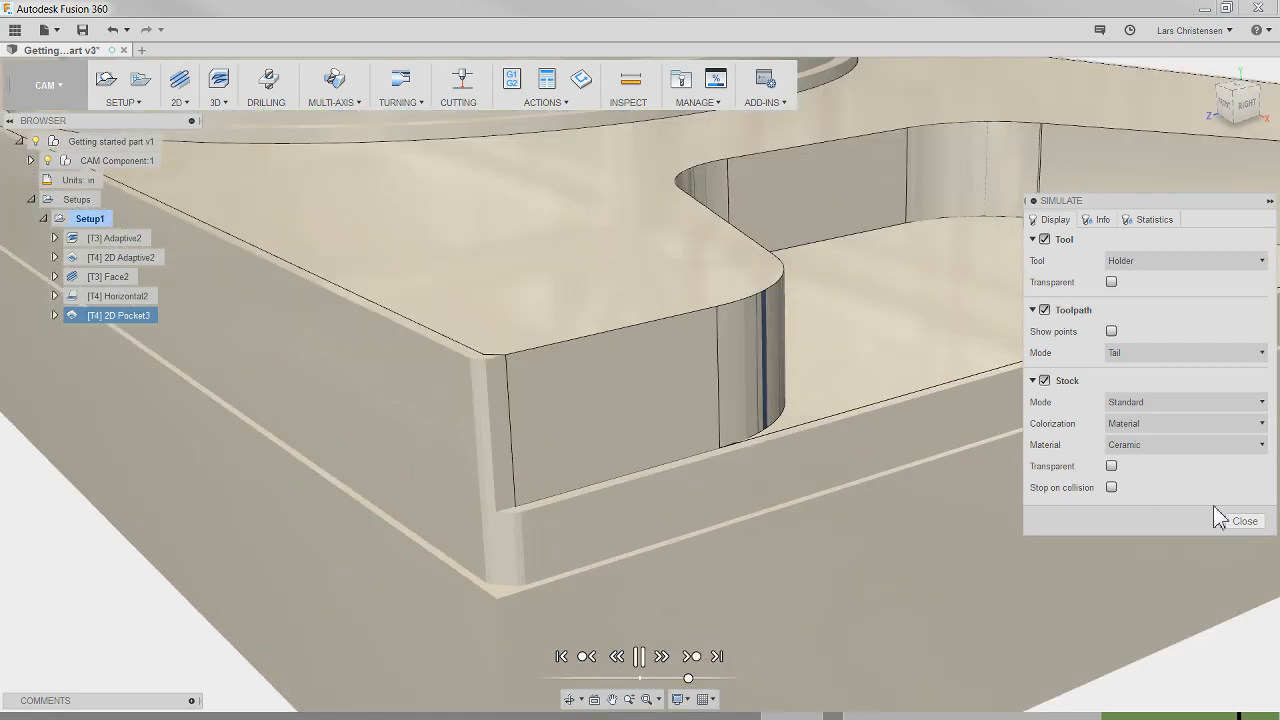
{"action": "left_click", "coordinate": [1233, 521]}
{"action": "scroll", "coordinate": [625, 545], "scroll_direction": "down", "scroll_amount": 6}
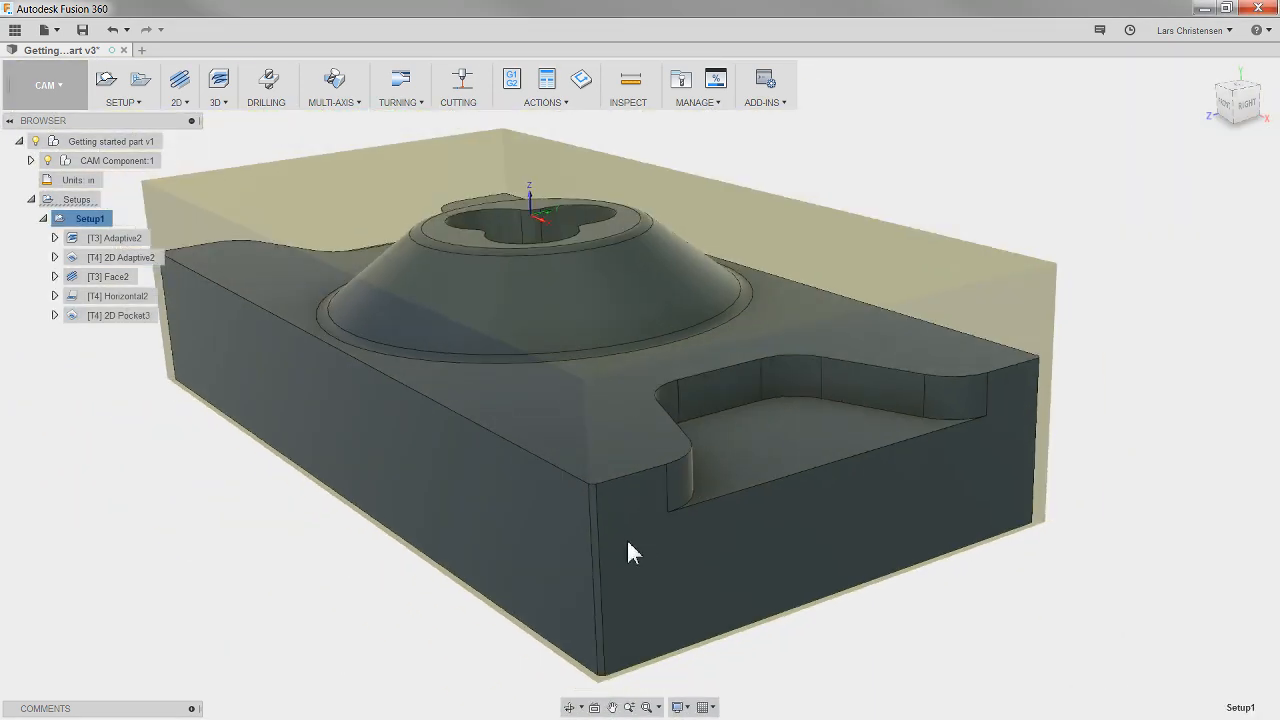
Step: Start a 2D Contour operation in Setup1 with the #3 Ø1/2" flat tool
{"action": "middle_click_drag", "start_coordinate": [283, 538], "coordinate": [300, 535], "text": "shift"}
{"action": "left_click", "coordinate": [248, 497]}
{"action": "scroll", "coordinate": [226, 425], "scroll_direction": "down", "scroll_amount": 3}
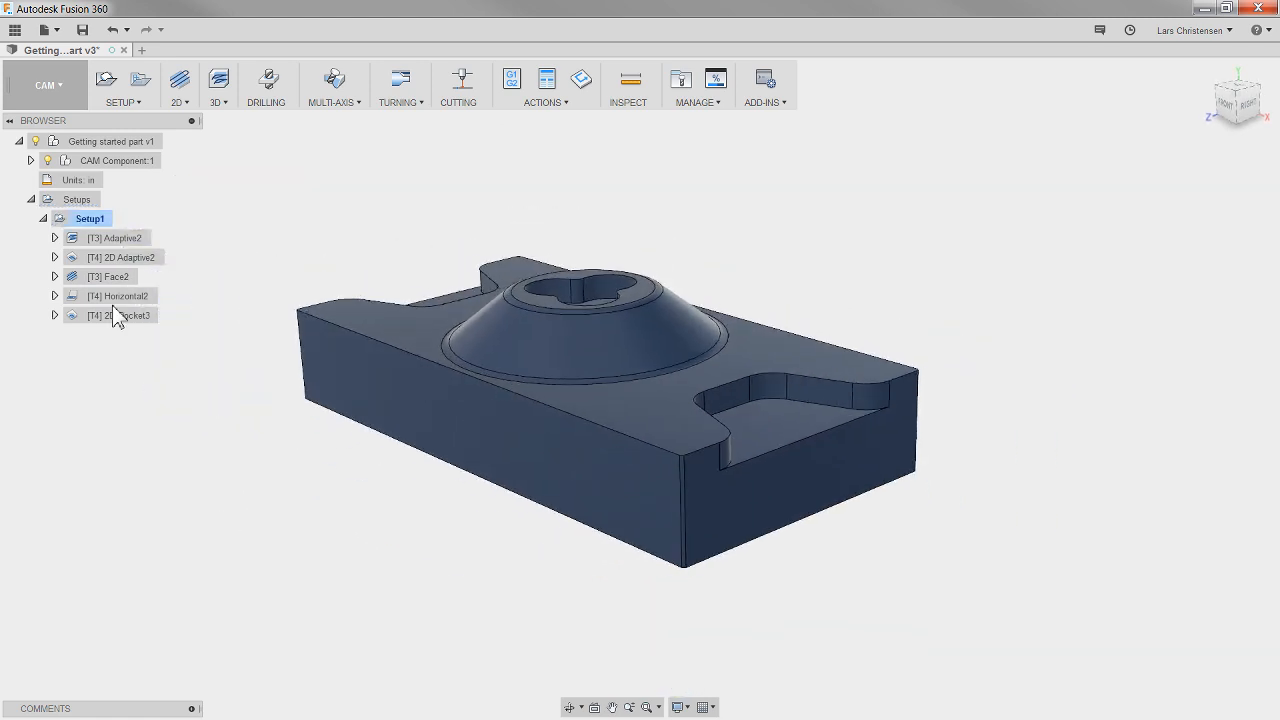
{"action": "left_click", "coordinate": [179, 103]}
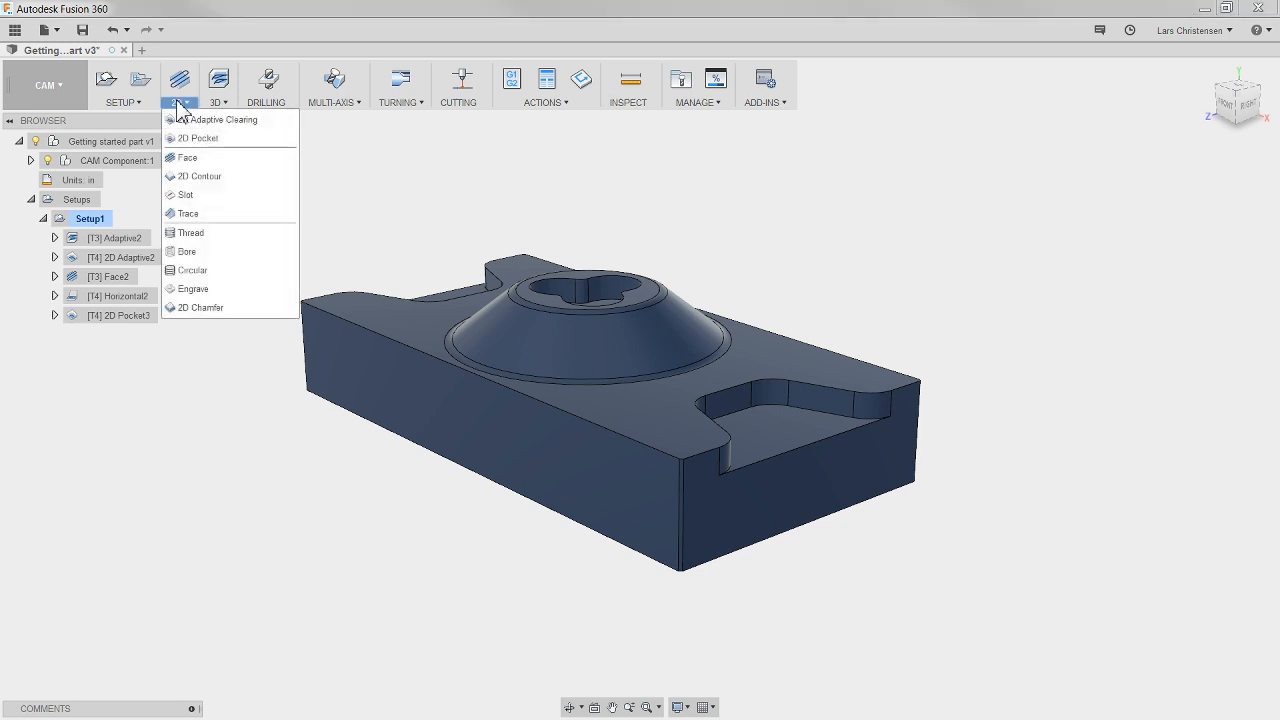
{"action": "left_click", "coordinate": [199, 176]}
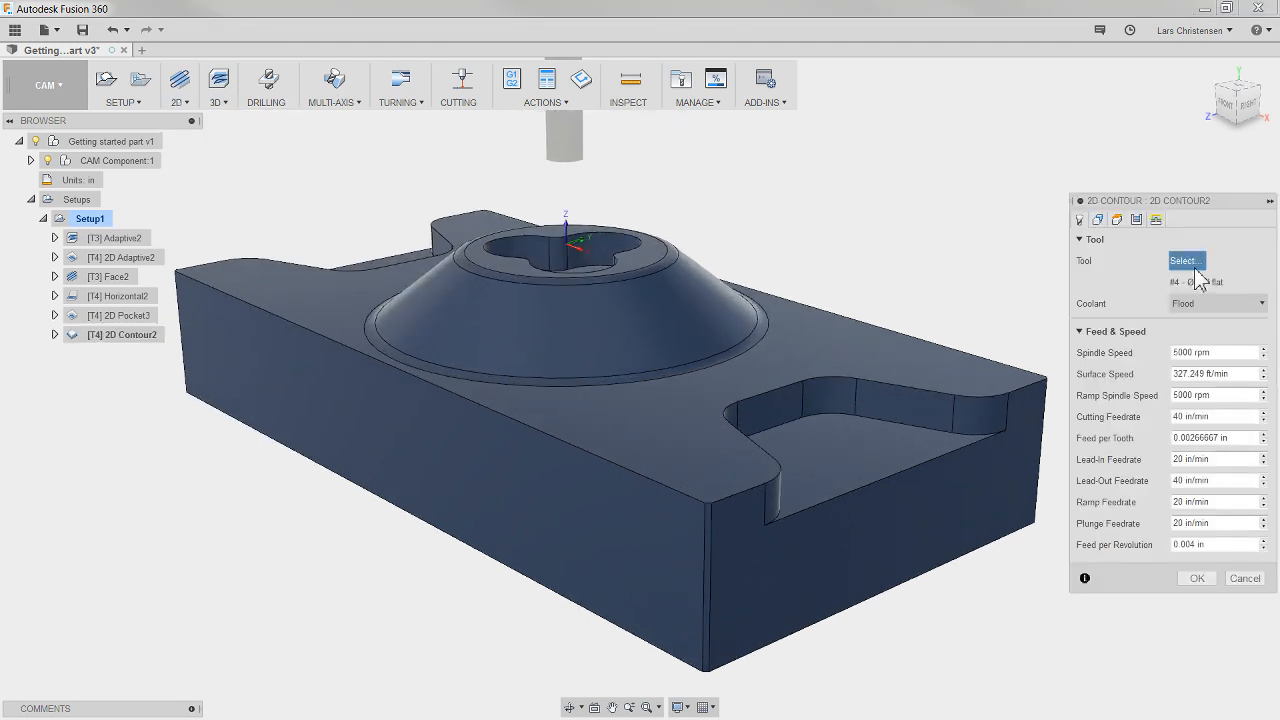
{"action": "left_click", "coordinate": [1190, 262]}
{"action": "left_click", "coordinate": [450, 105]}
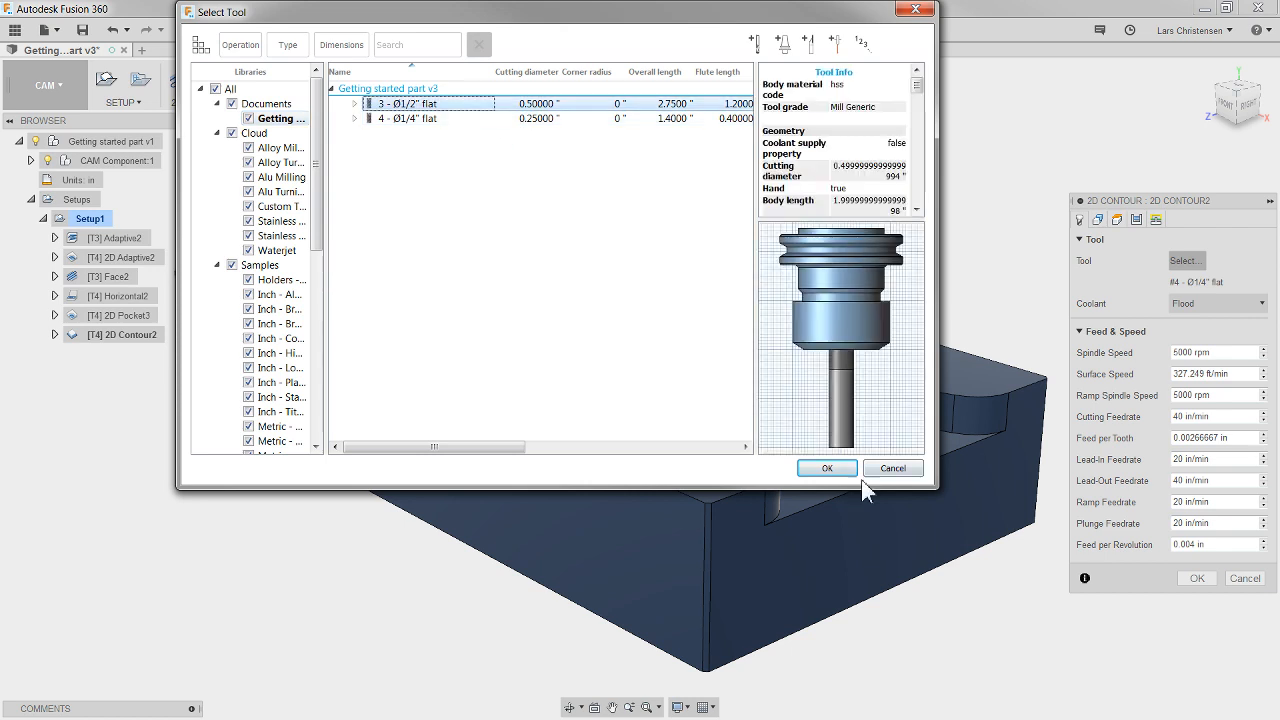
{"action": "left_click", "coordinate": [830, 470]}
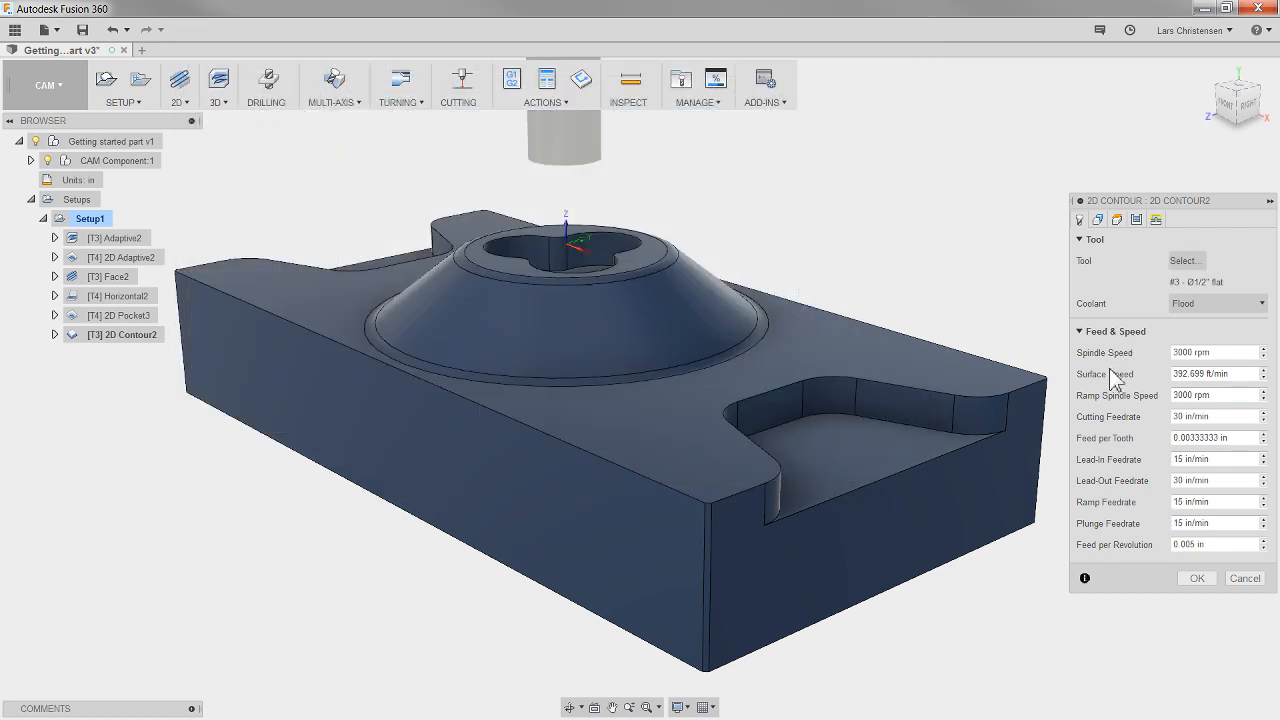
Step: Select the part's bottom outer edge chain as the contour, offset the bottom height 0.6 in from it, and generate the toolpath
{"action": "left_click", "coordinate": [1099, 220]}
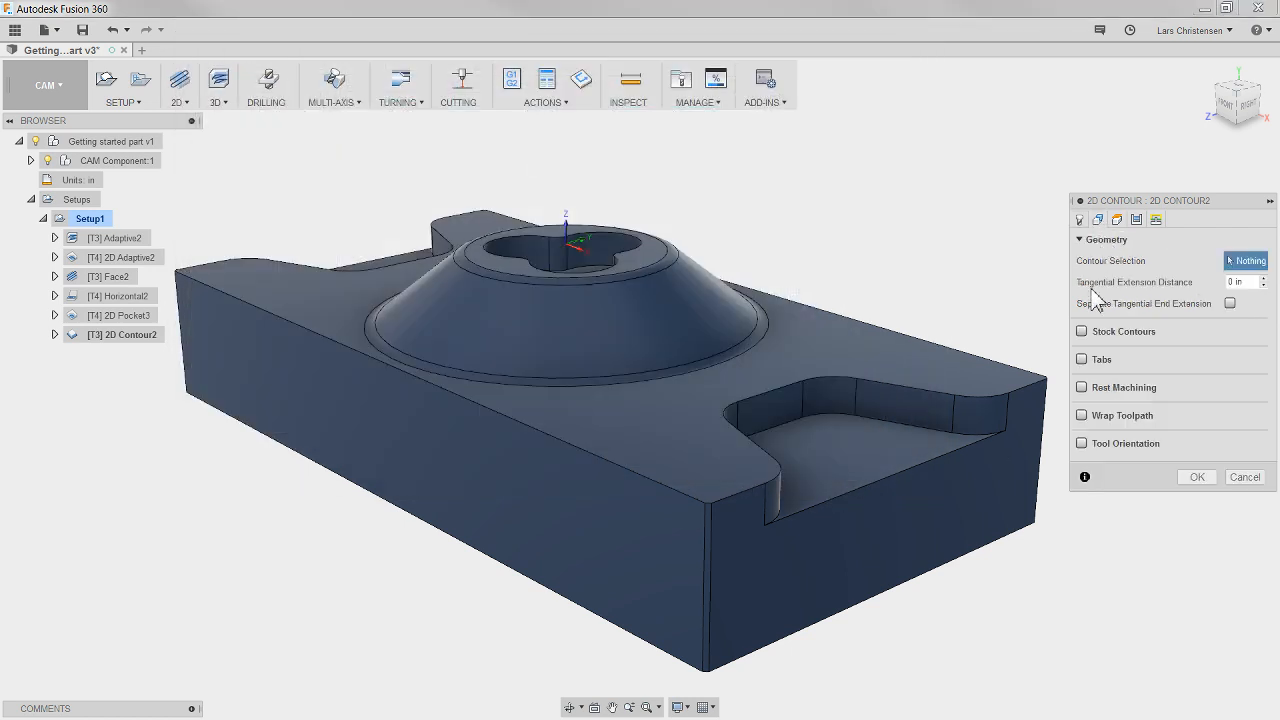
{"action": "left_click", "coordinate": [676, 680]}
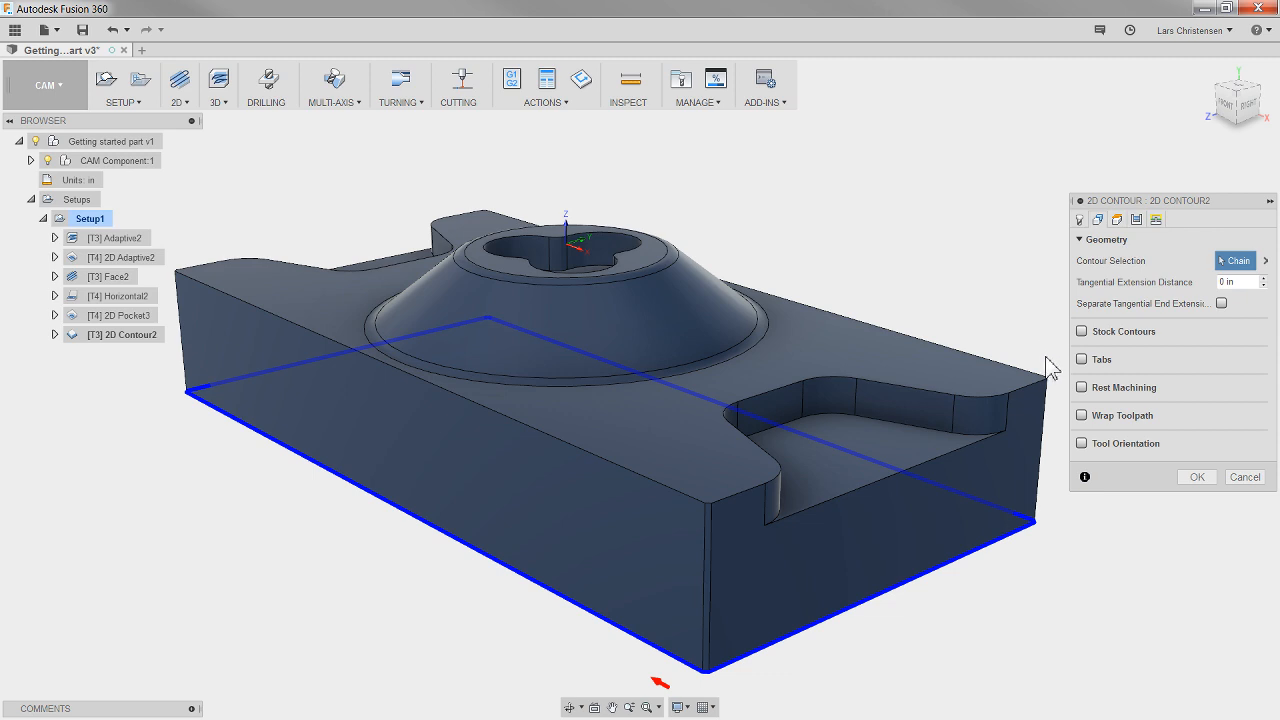
{"action": "left_click", "coordinate": [1117, 220]}
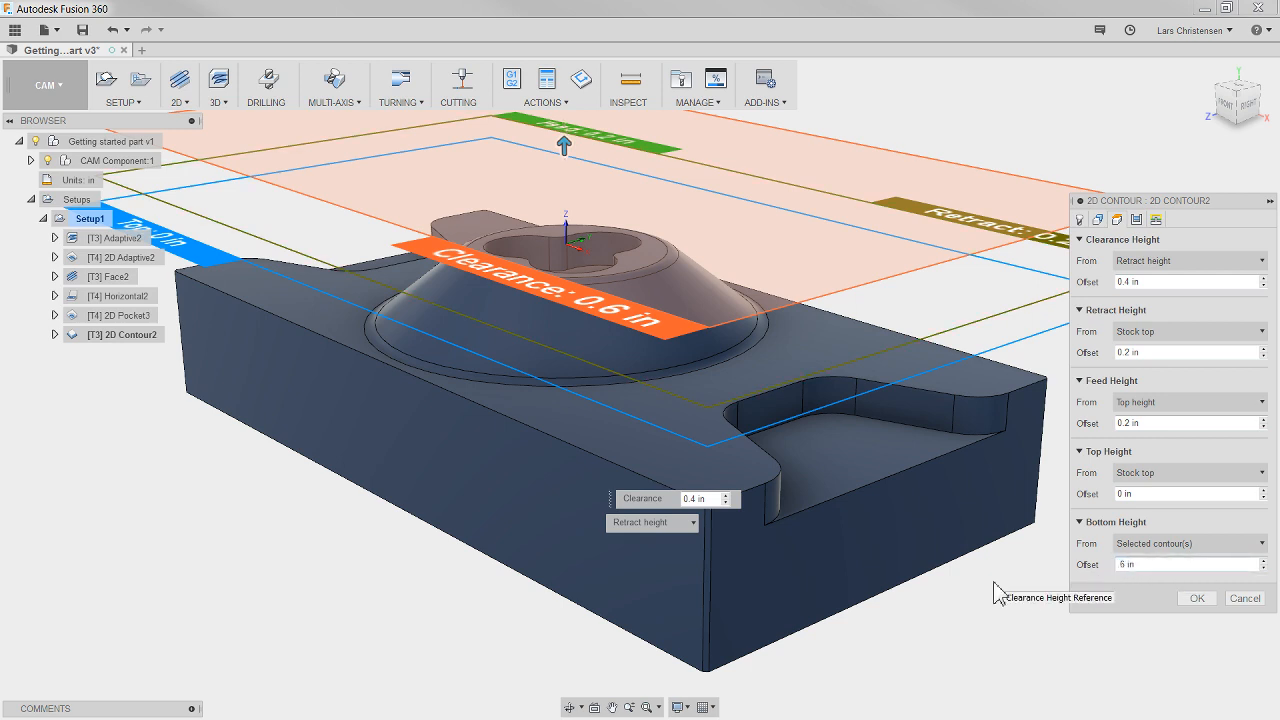
{"action": "key", "text": "Return"}
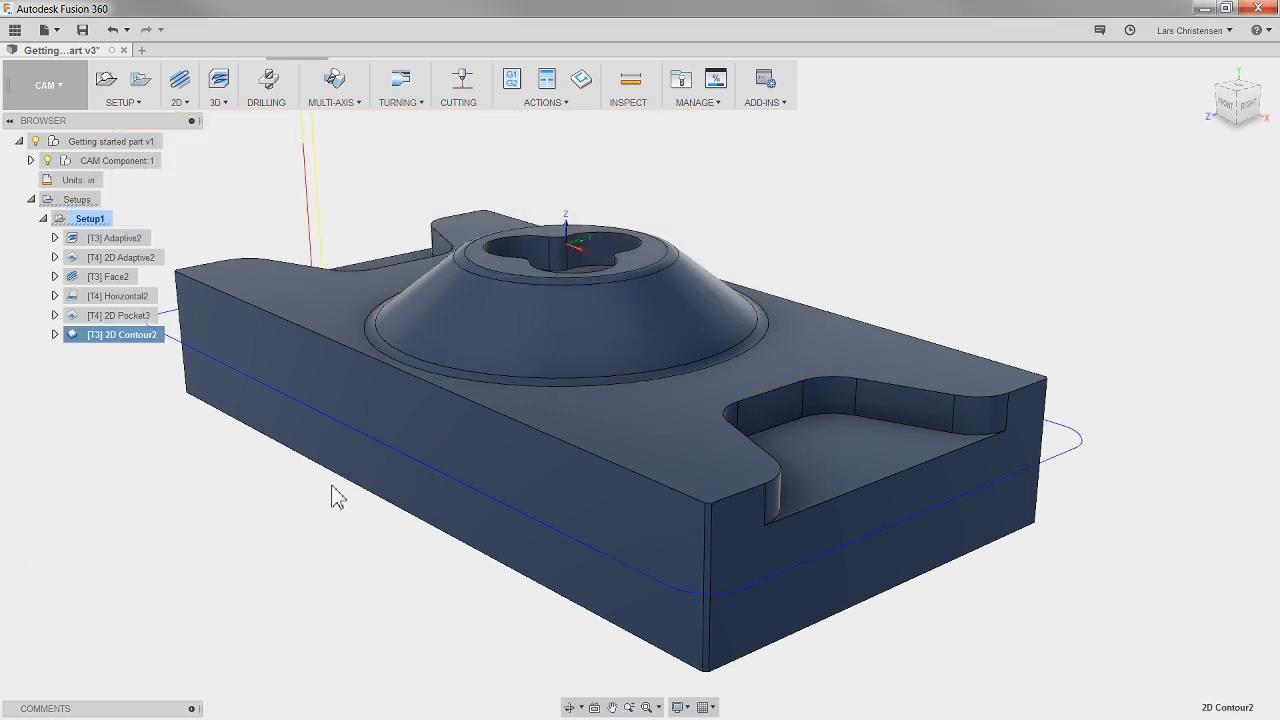
Step: Inspect the new 2D contour toolpath around the part from the other side, and clear the selection
{"action": "scroll", "coordinate": [323, 551], "scroll_direction": "down", "scroll_amount": 3}
{"action": "middle_click_drag", "start_coordinate": [326, 551], "coordinate": [489, 464], "text": "shift"}
{"action": "scroll", "coordinate": [486, 492], "scroll_direction": "up", "scroll_amount": 3}
{"action": "scroll", "coordinate": [486, 485], "scroll_direction": "down", "scroll_amount": 3}
{"action": "scroll", "coordinate": [489, 478], "scroll_direction": "up", "scroll_amount": 2}
{"action": "left_click", "coordinate": [87, 223]}
{"action": "left_click", "coordinate": [91, 377]}
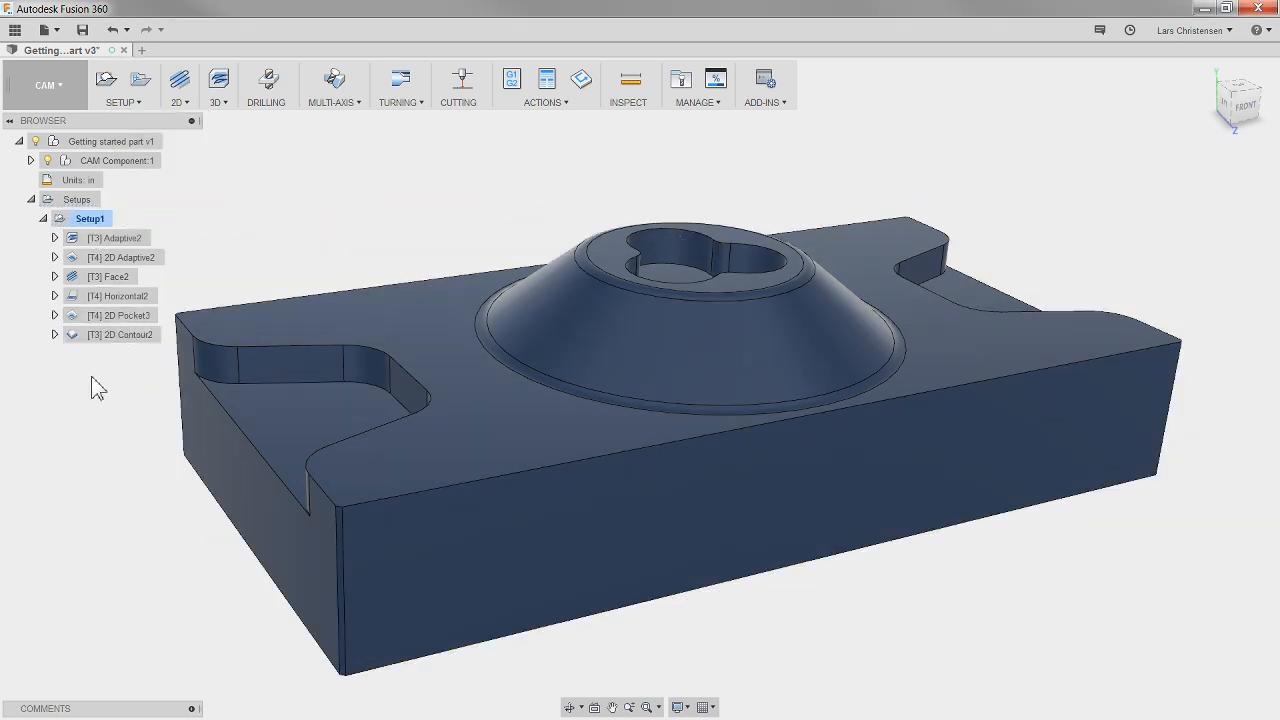
Step: Move the 2D Contour2 operation ahead of 2D Pocket3 in Setup1
{"action": "left_click", "coordinate": [105, 332]}
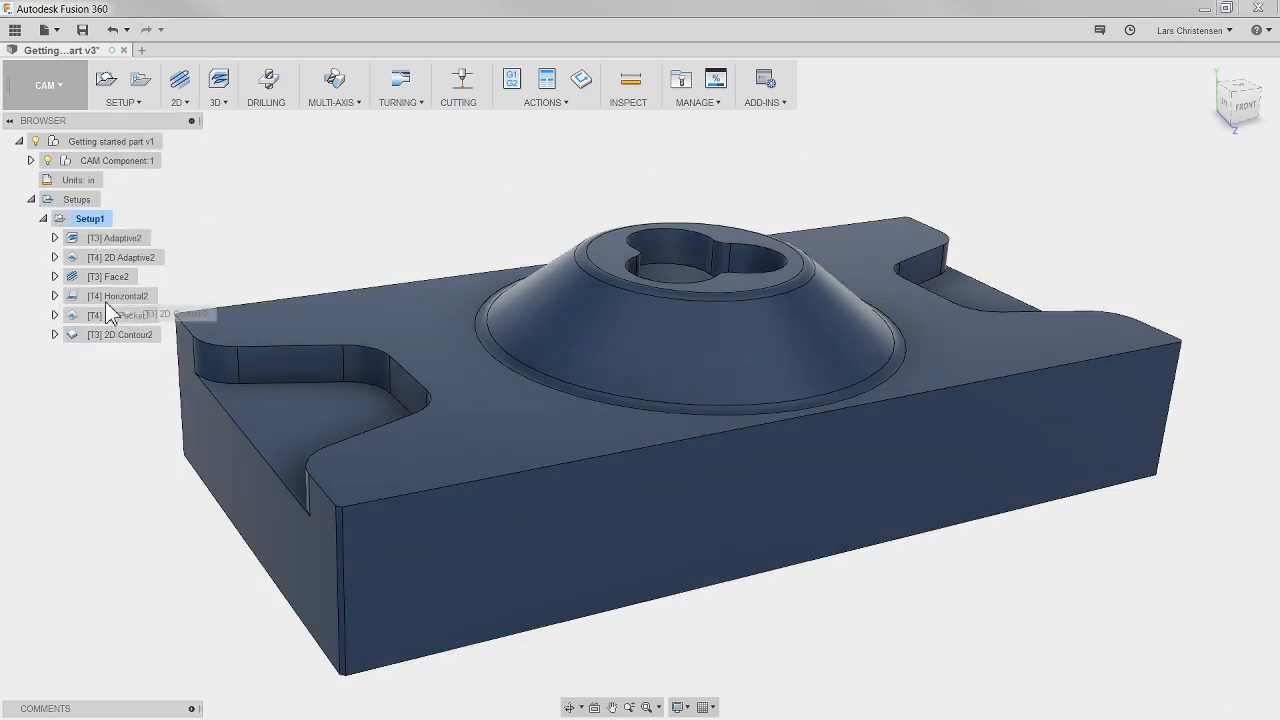
{"action": "left_click_drag", "start_coordinate": [105, 301], "coordinate": [106, 310]}
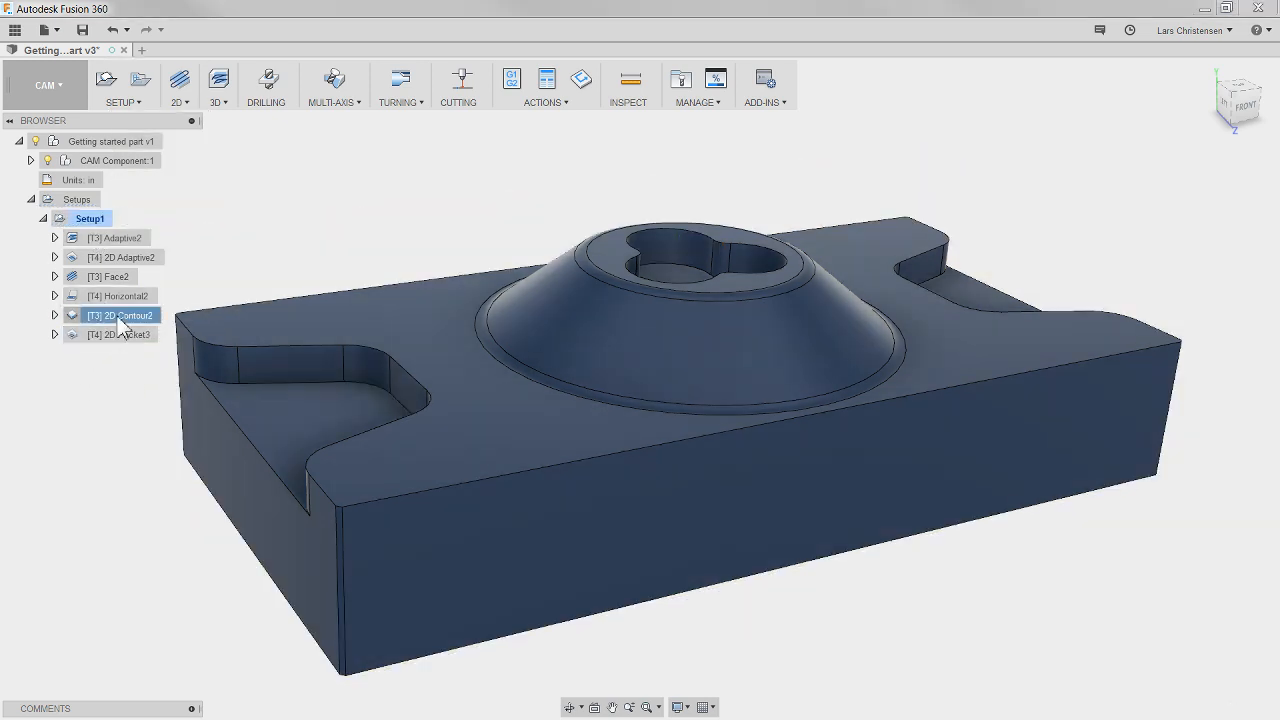
{"action": "left_click", "coordinate": [100, 449]}
Step: Simulate all of Setup1, play the 2D contour and 2D pocket cuts on the stock, and close the simulation
{"action": "scroll", "coordinate": [137, 446], "scroll_direction": "up", "scroll_amount": 2}
{"action": "left_click", "coordinate": [91, 221]}
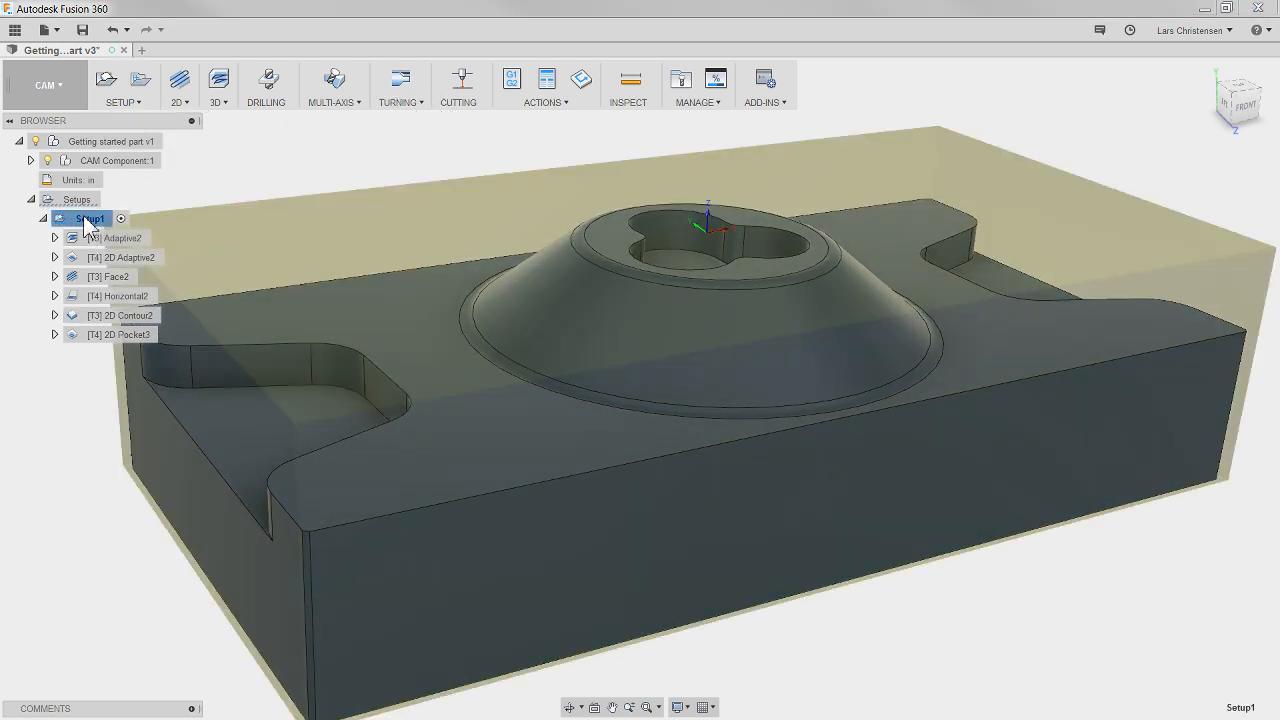
{"action": "right_click", "coordinate": [88, 226]}
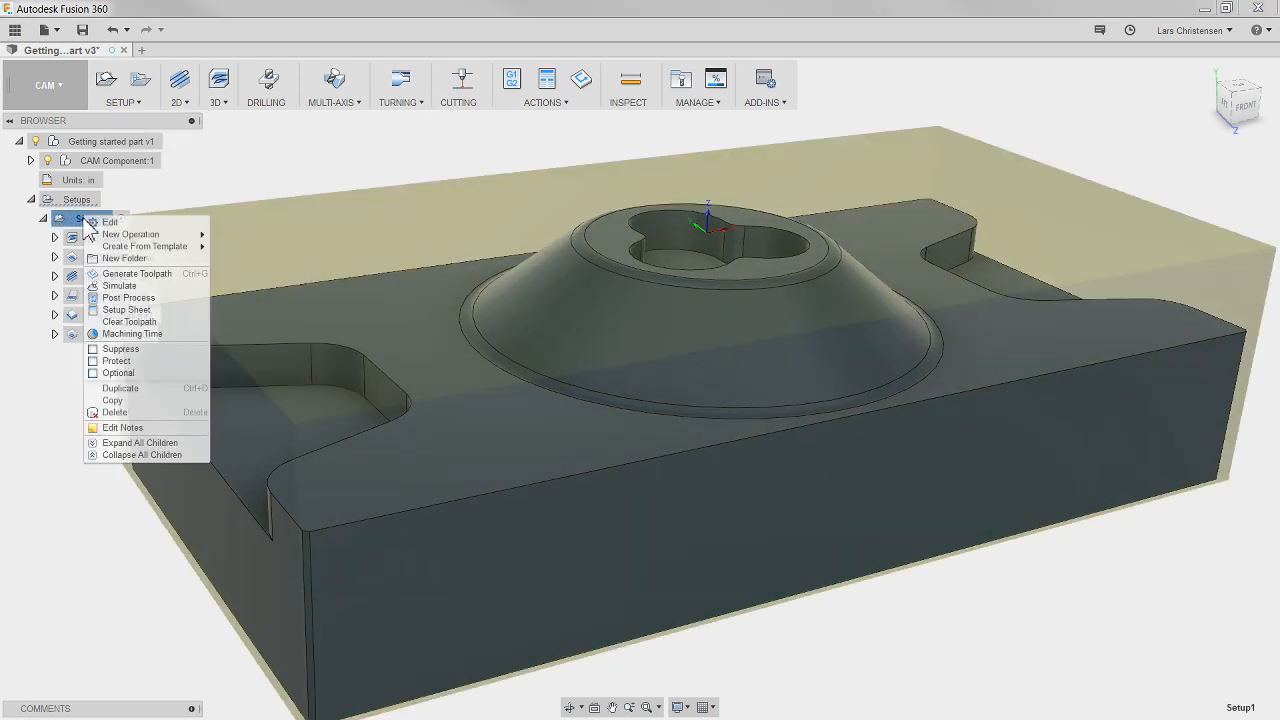
{"action": "left_click", "coordinate": [118, 286]}
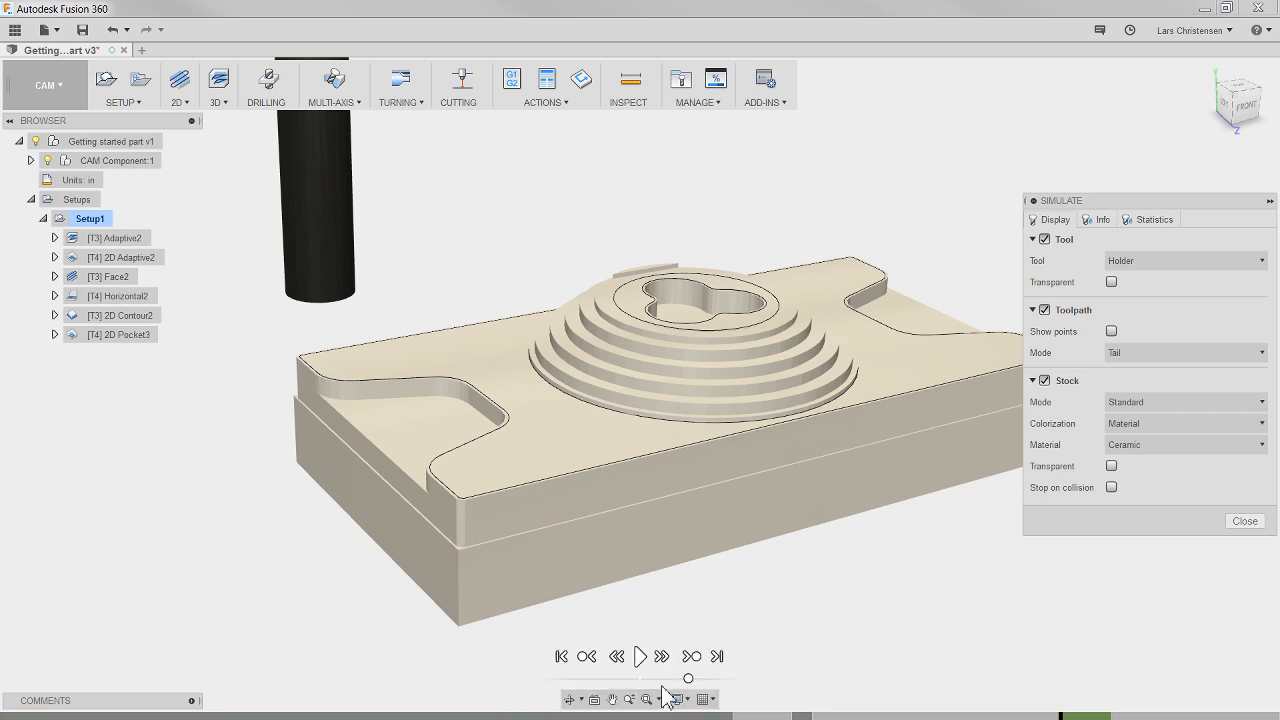
{"action": "left_click", "coordinate": [639, 655]}
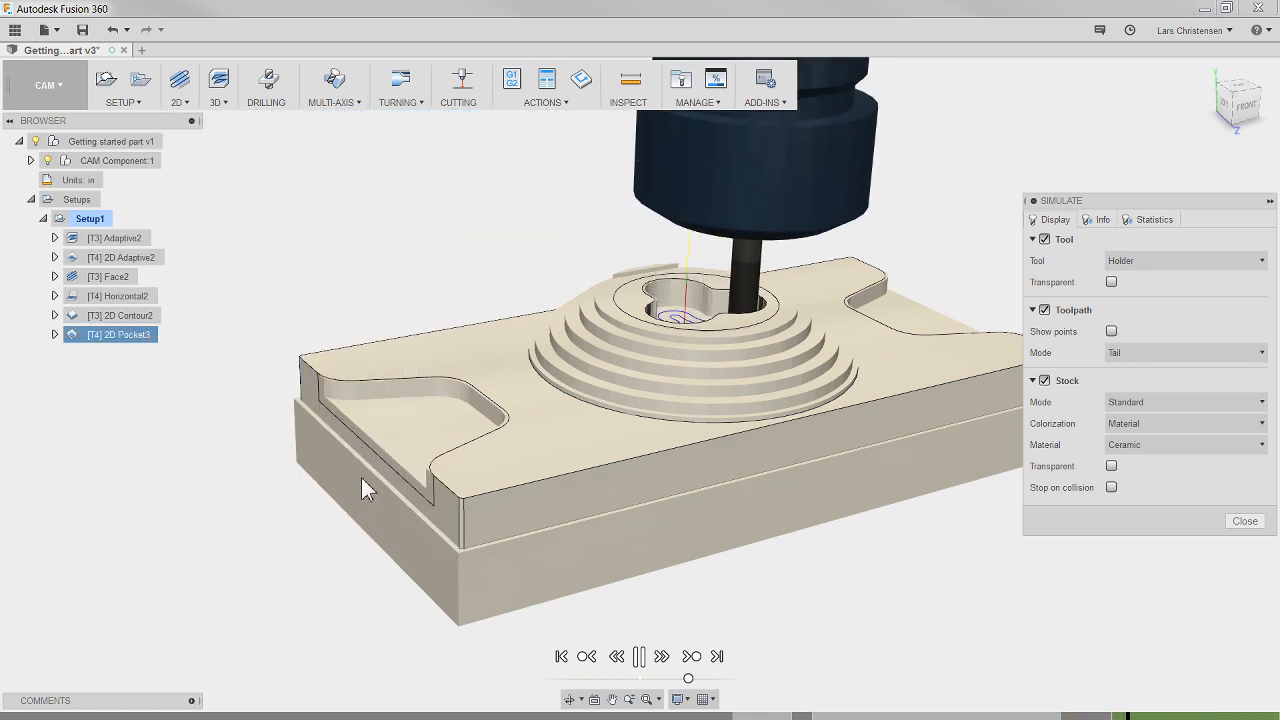
{"action": "left_click", "coordinate": [1245, 522]}
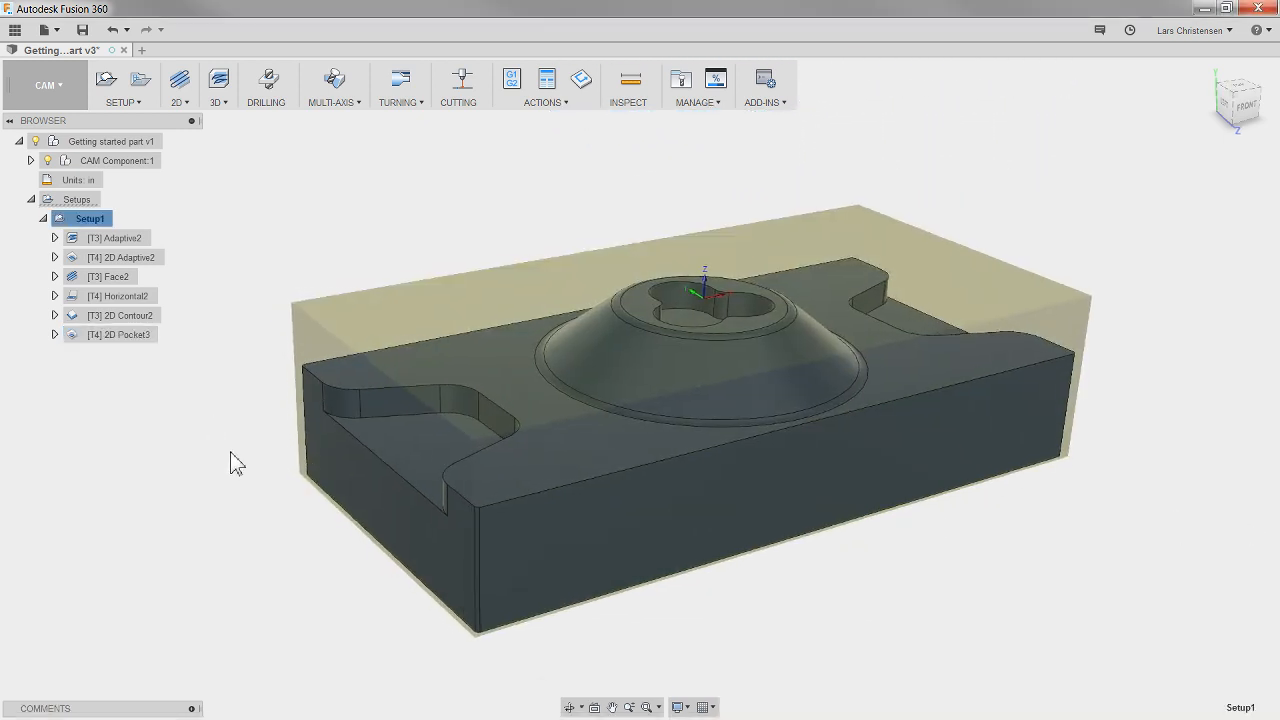
Step: Edit 2D Contour2 to use an entry position on the vertical edge at the part's back left corner, and regenerate the toolpath
{"action": "scroll", "coordinate": [227, 451], "scroll_direction": "up", "scroll_amount": 3}
{"action": "scroll", "coordinate": [432, 645], "scroll_direction": "up", "scroll_amount": 5}
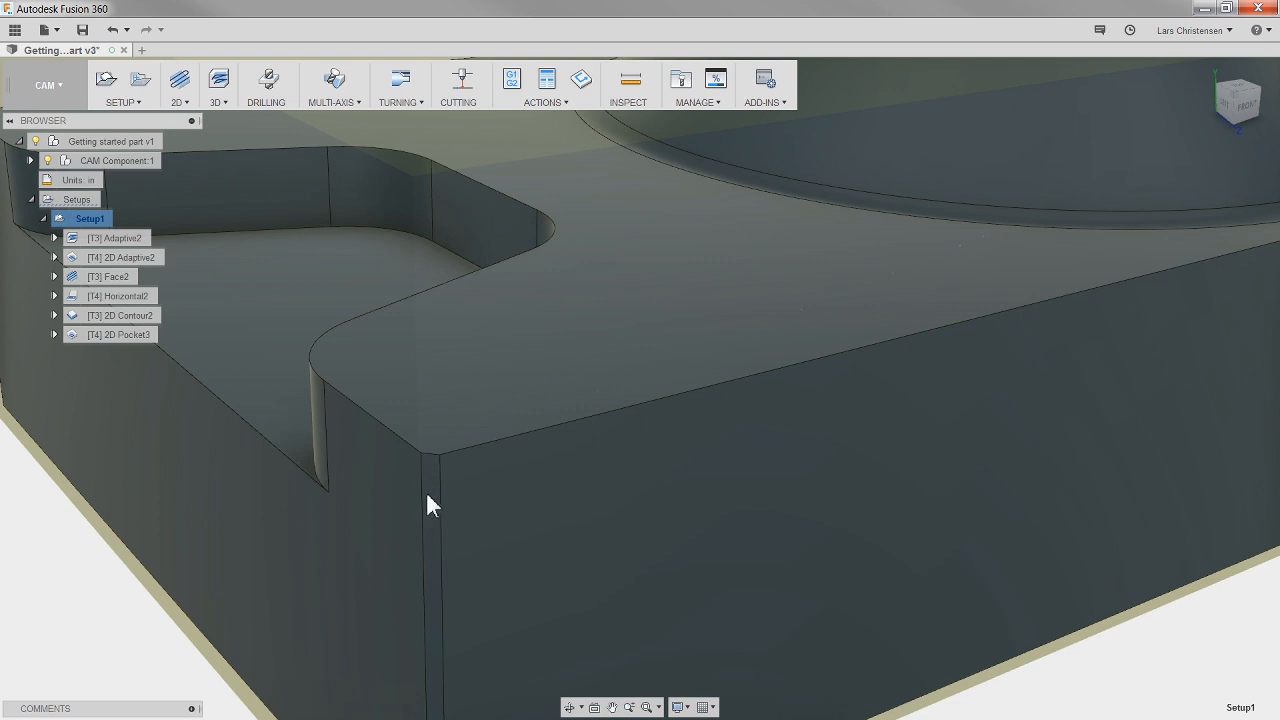
{"action": "scroll", "coordinate": [391, 486], "scroll_direction": "down", "scroll_amount": 5}
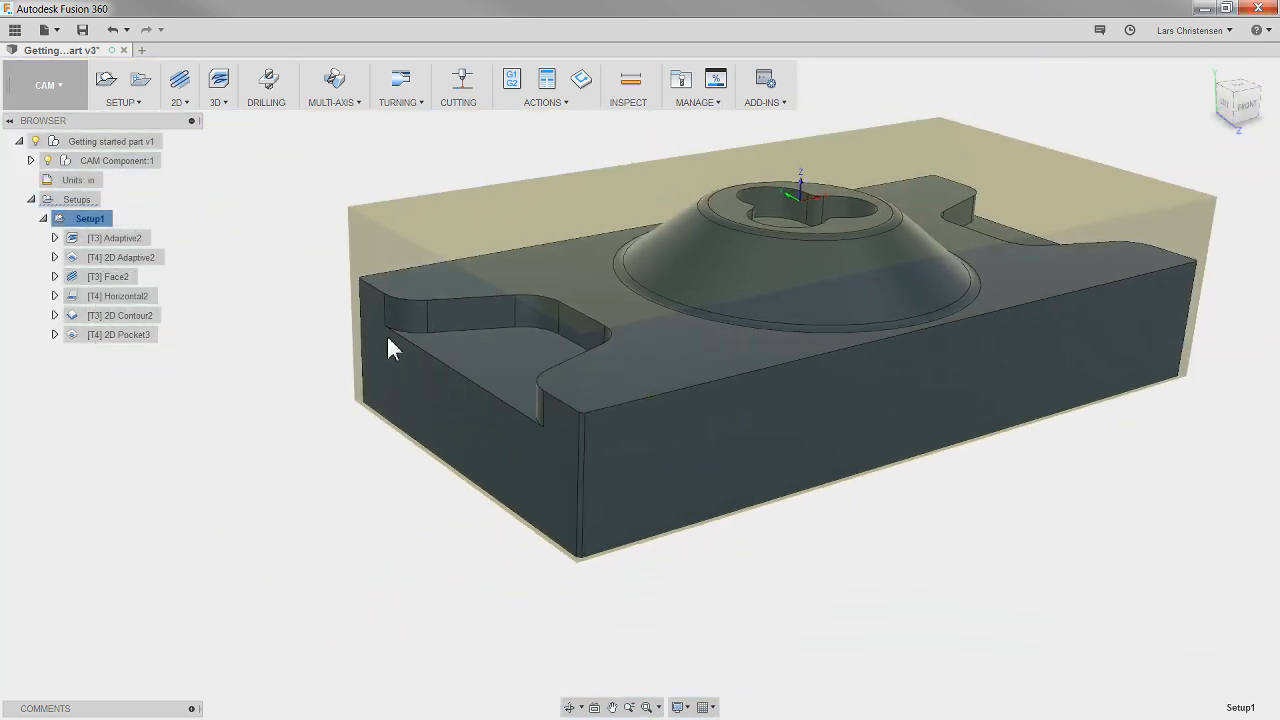
{"action": "left_click", "coordinate": [135, 318]}
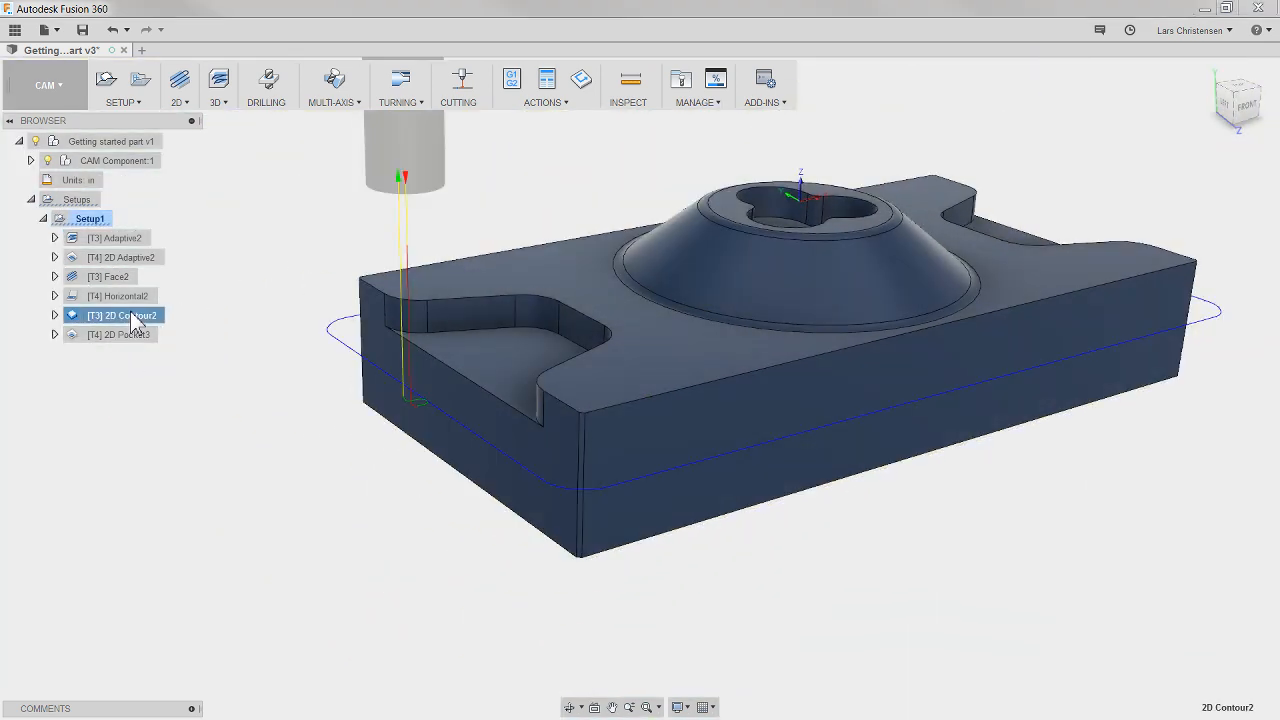
{"action": "right_click", "coordinate": [137, 316]}
{"action": "left_click", "coordinate": [146, 317]}
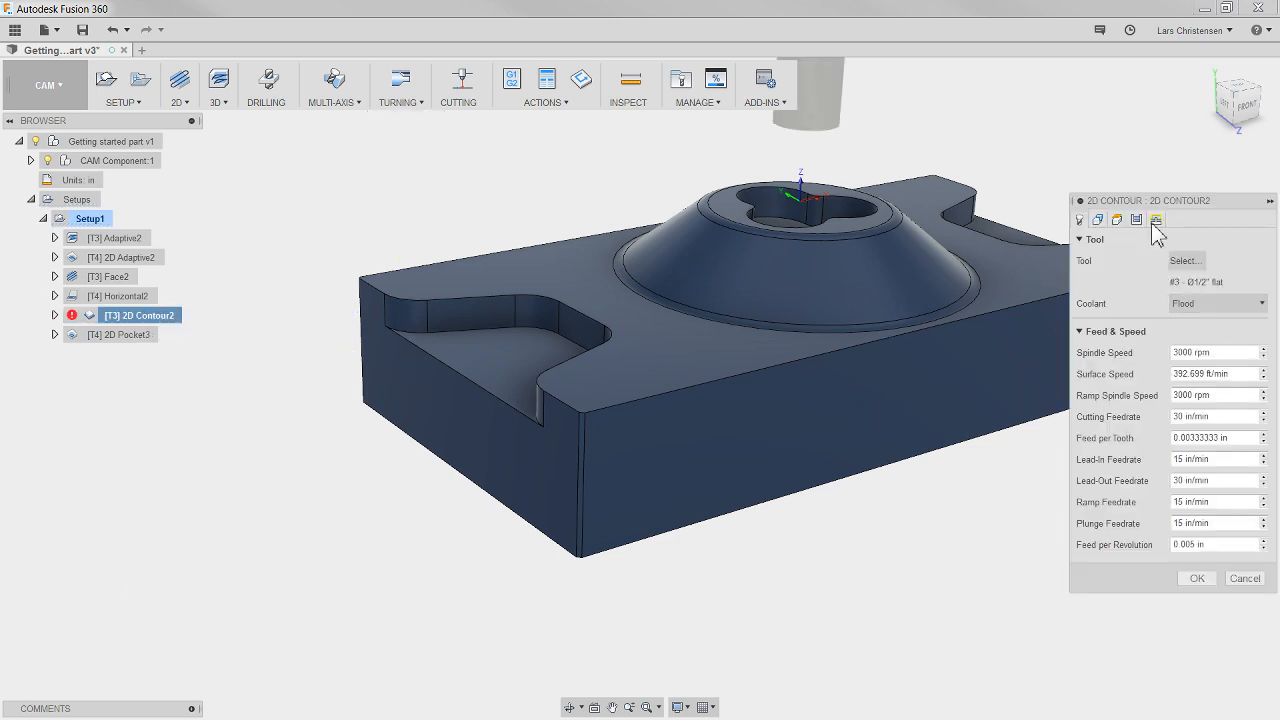
{"action": "left_click", "coordinate": [1155, 220]}
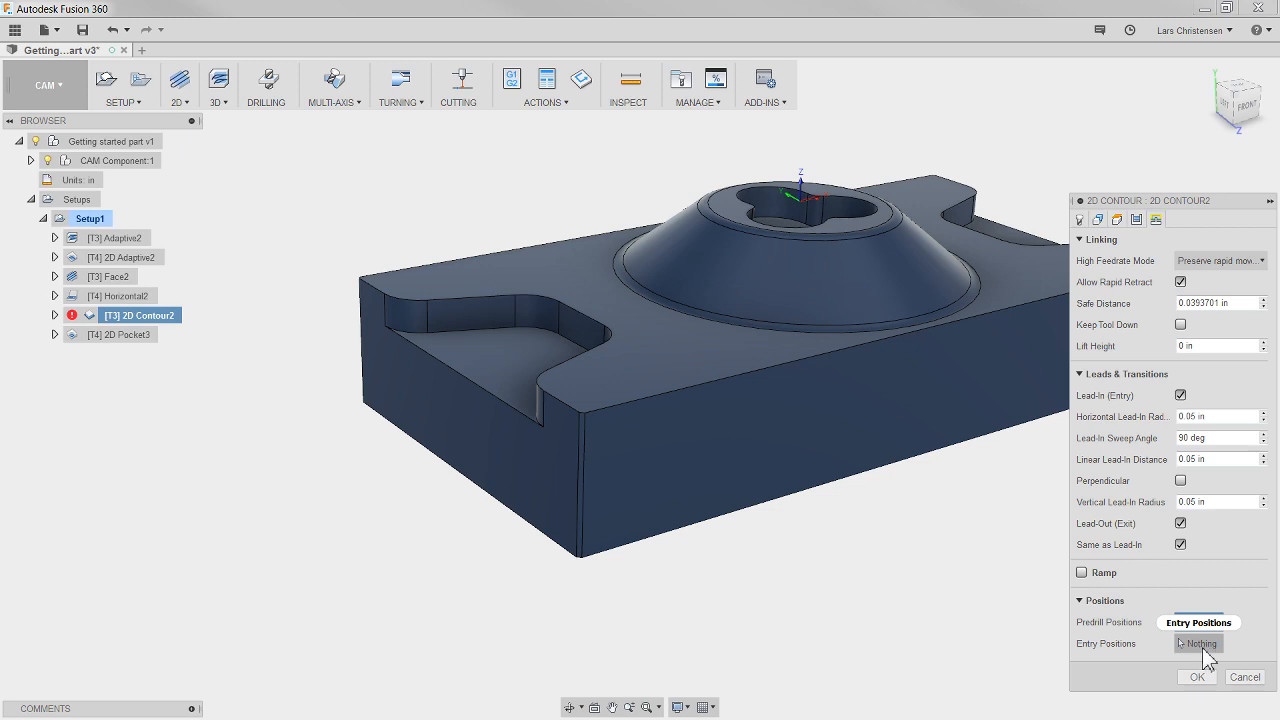
{"action": "left_click", "coordinate": [1203, 646]}
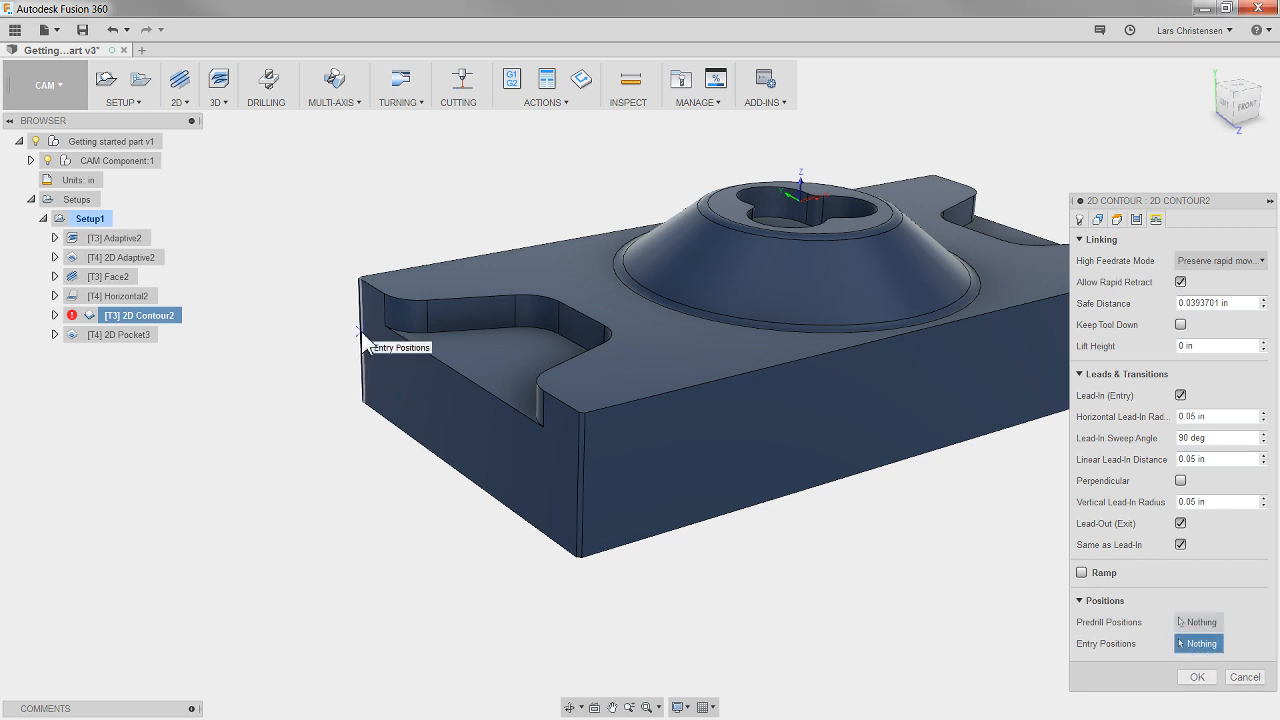
{"action": "left_click", "coordinate": [360, 330]}
{"action": "left_click", "coordinate": [1197, 677]}
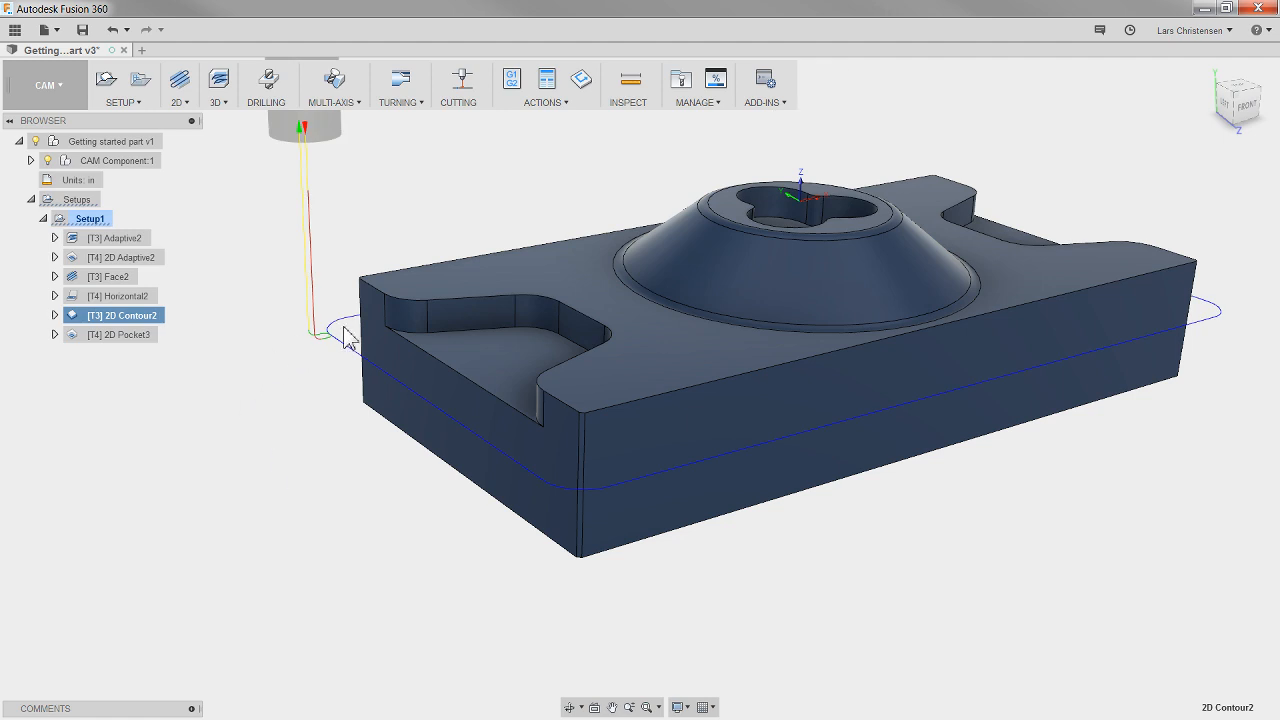
Step: Inspect the 2D contour toolpath's lead-in and lead-out at the part's corner and its path around the other sides
{"action": "middle_click_drag", "start_coordinate": [357, 350], "coordinate": [372, 360], "text": "shift"}
{"action": "scroll", "coordinate": [372, 363], "scroll_direction": "up", "scroll_amount": 5}
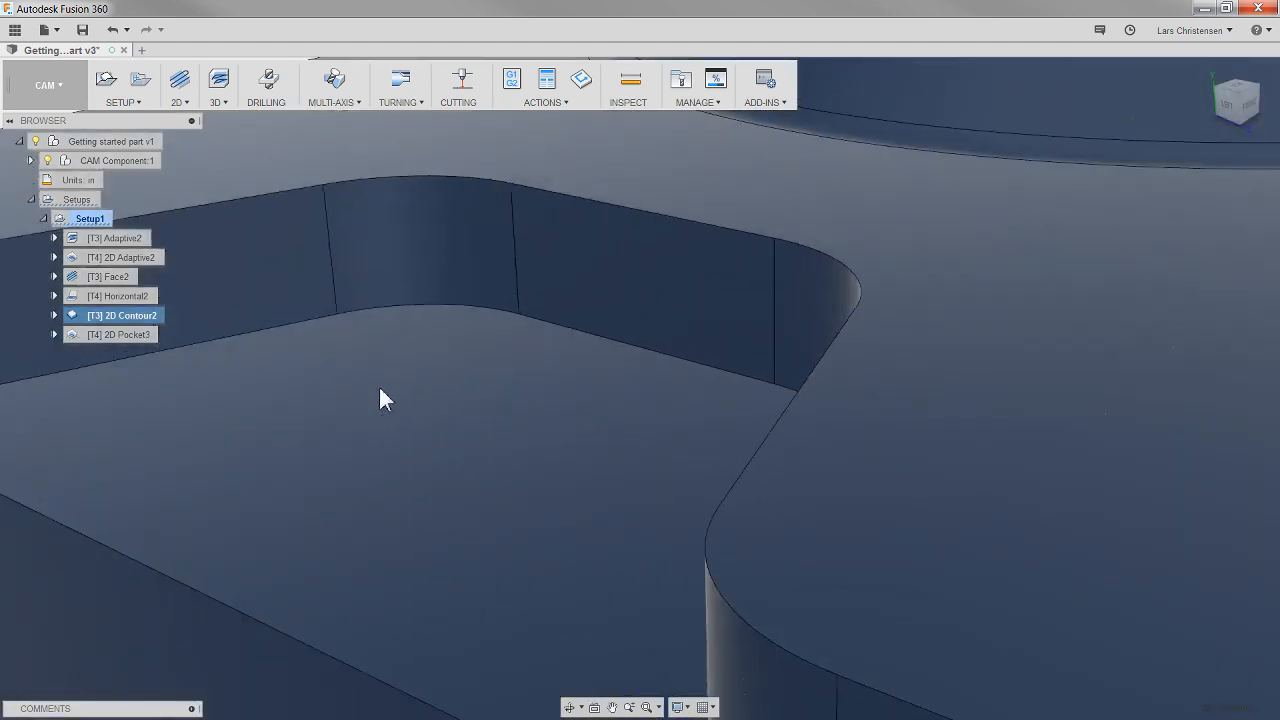
{"action": "scroll", "coordinate": [380, 394], "scroll_direction": "down", "scroll_amount": 4}
{"action": "scroll", "coordinate": [250, 432], "scroll_direction": "down", "scroll_amount": 6}
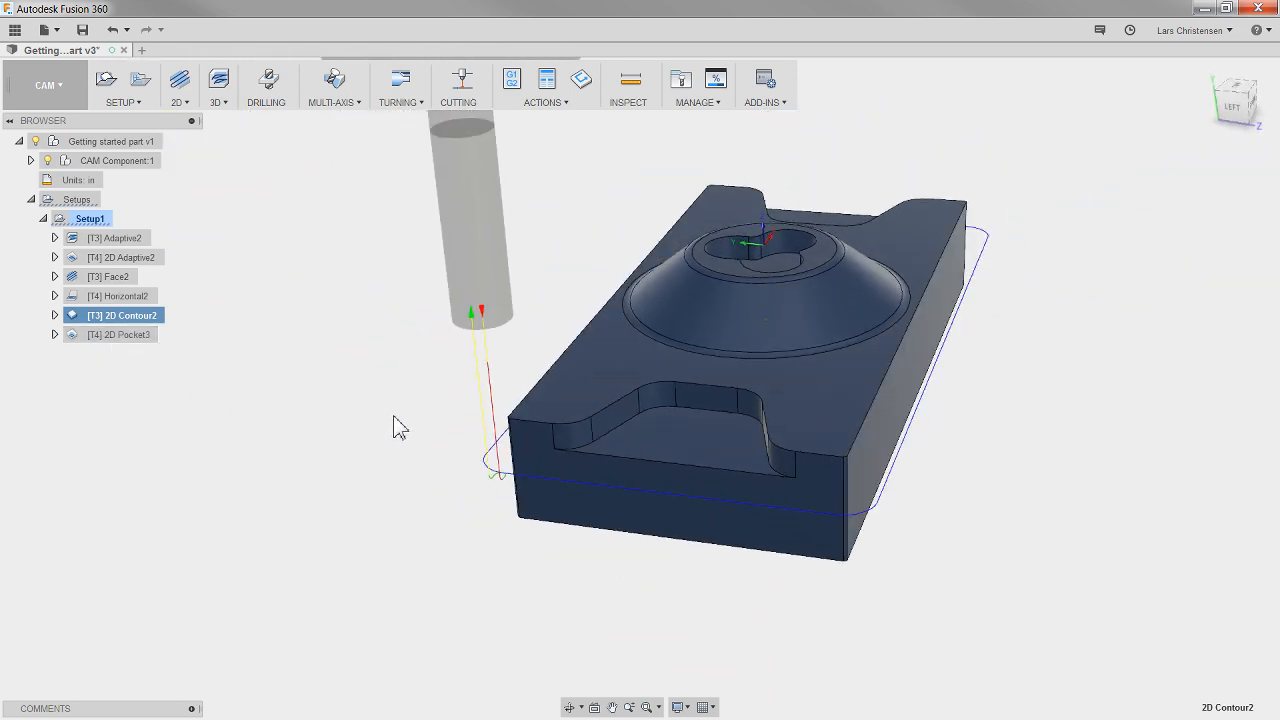
{"action": "middle_click_drag", "start_coordinate": [393, 416], "coordinate": [462, 405], "text": "shift"}
{"action": "scroll", "coordinate": [677, 467], "scroll_direction": "up", "scroll_amount": 4}
{"action": "scroll", "coordinate": [645, 488], "scroll_direction": "up", "scroll_amount": 4}
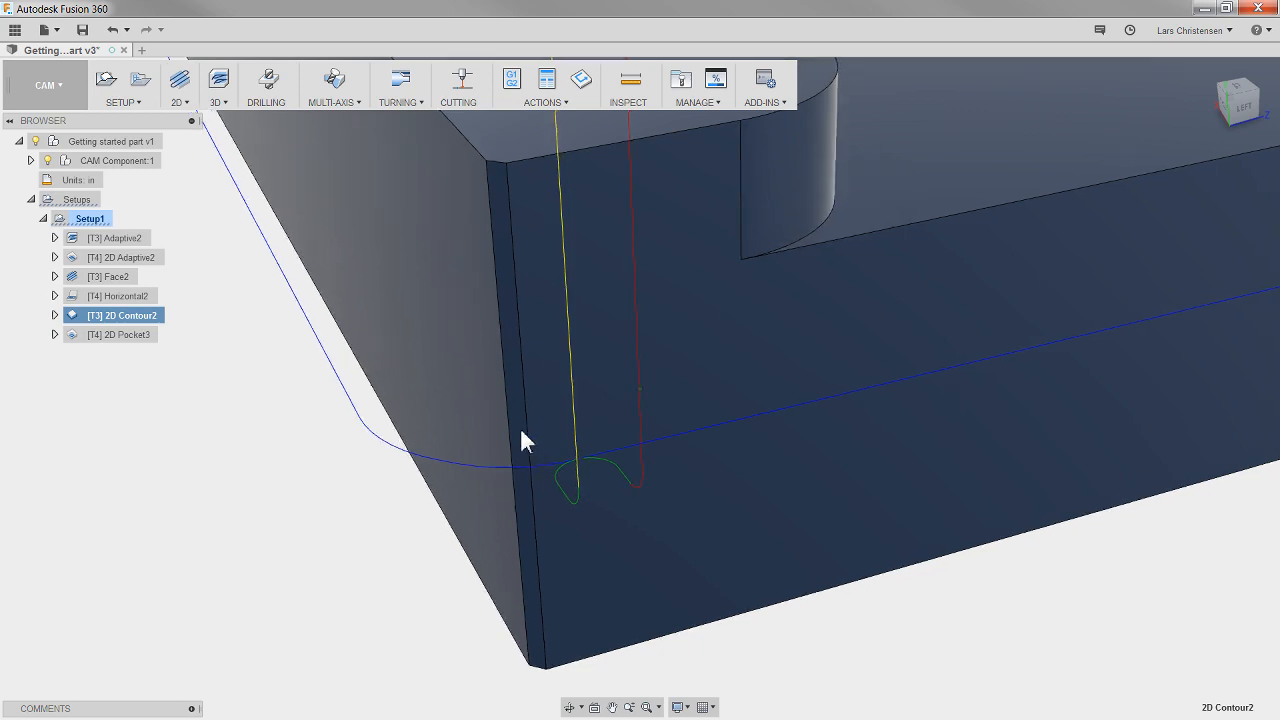
{"action": "scroll", "coordinate": [525, 435], "scroll_direction": "down", "scroll_amount": 6}
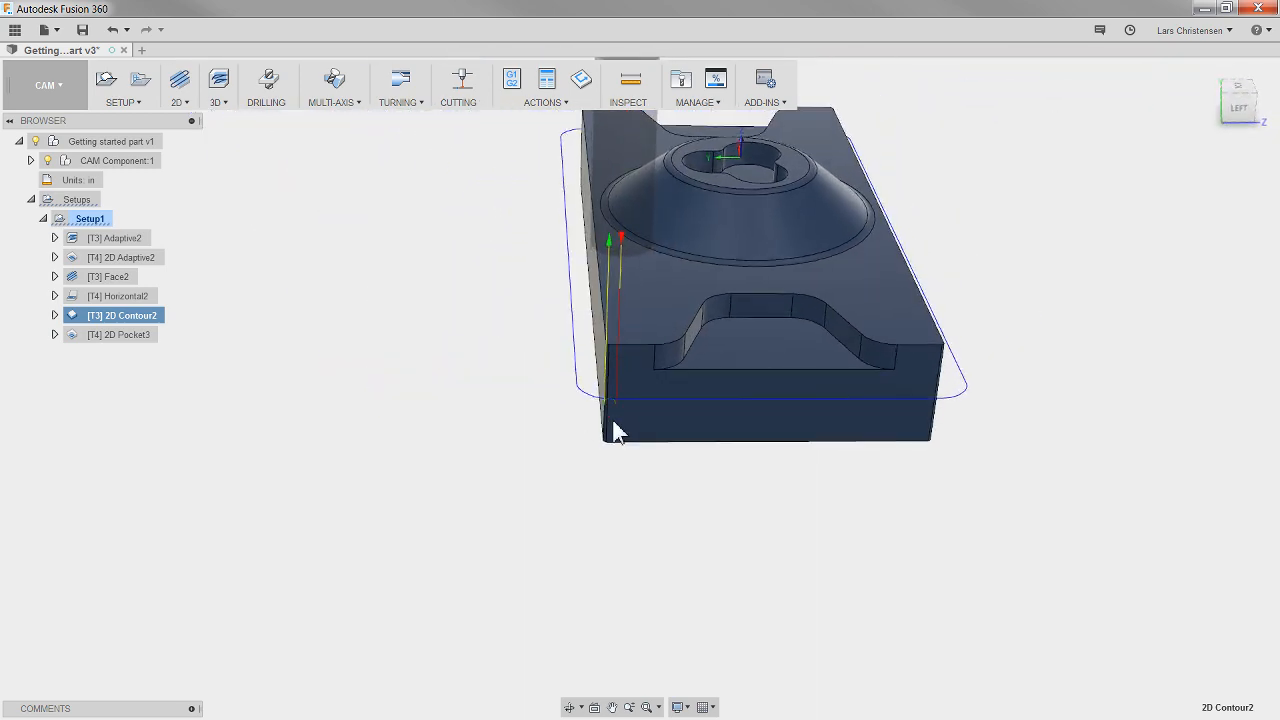
{"action": "scroll", "coordinate": [620, 440], "scroll_direction": "up", "scroll_amount": 5}
{"action": "middle_click_drag", "start_coordinate": [957, 373], "coordinate": [523, 437], "text": "shift"}
{"action": "scroll", "coordinate": [520, 435], "scroll_direction": "up", "scroll_amount": 3}
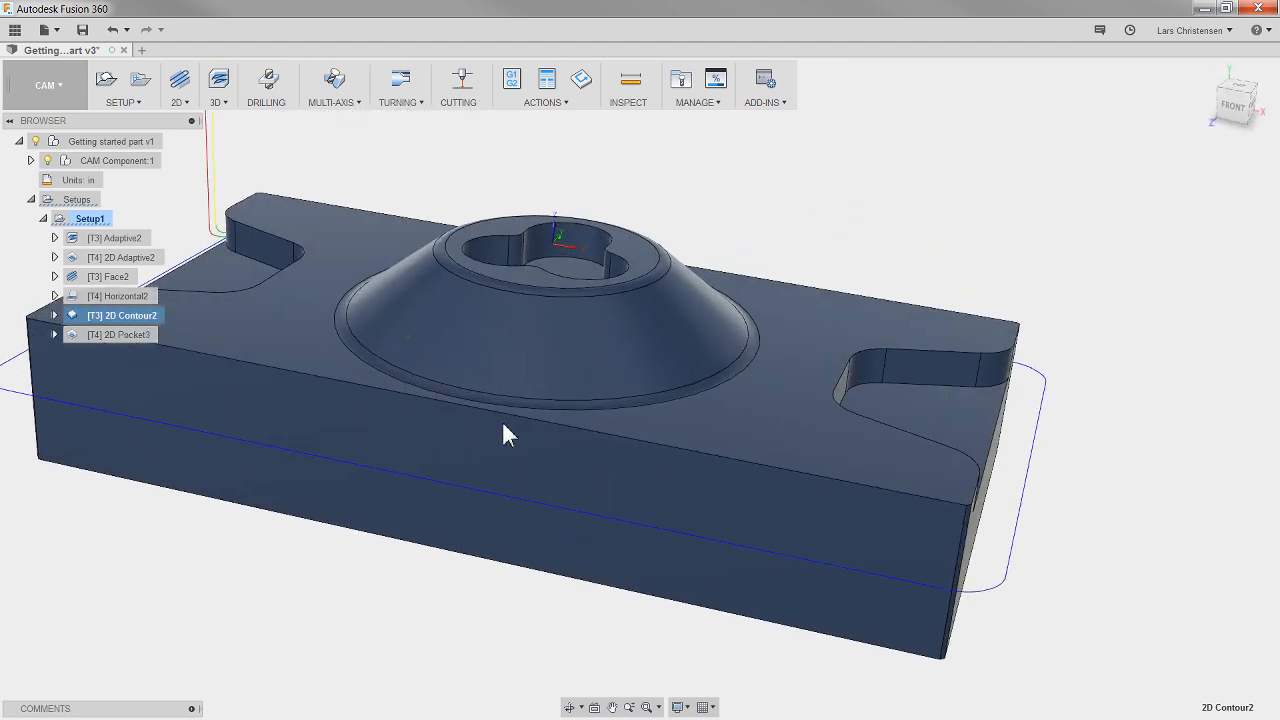
Step: Review the toolpath of each Setup1 operation in turn, from Adaptive2 through 2D Pocket3, and clear the selection
{"action": "left_click", "coordinate": [110, 332]}
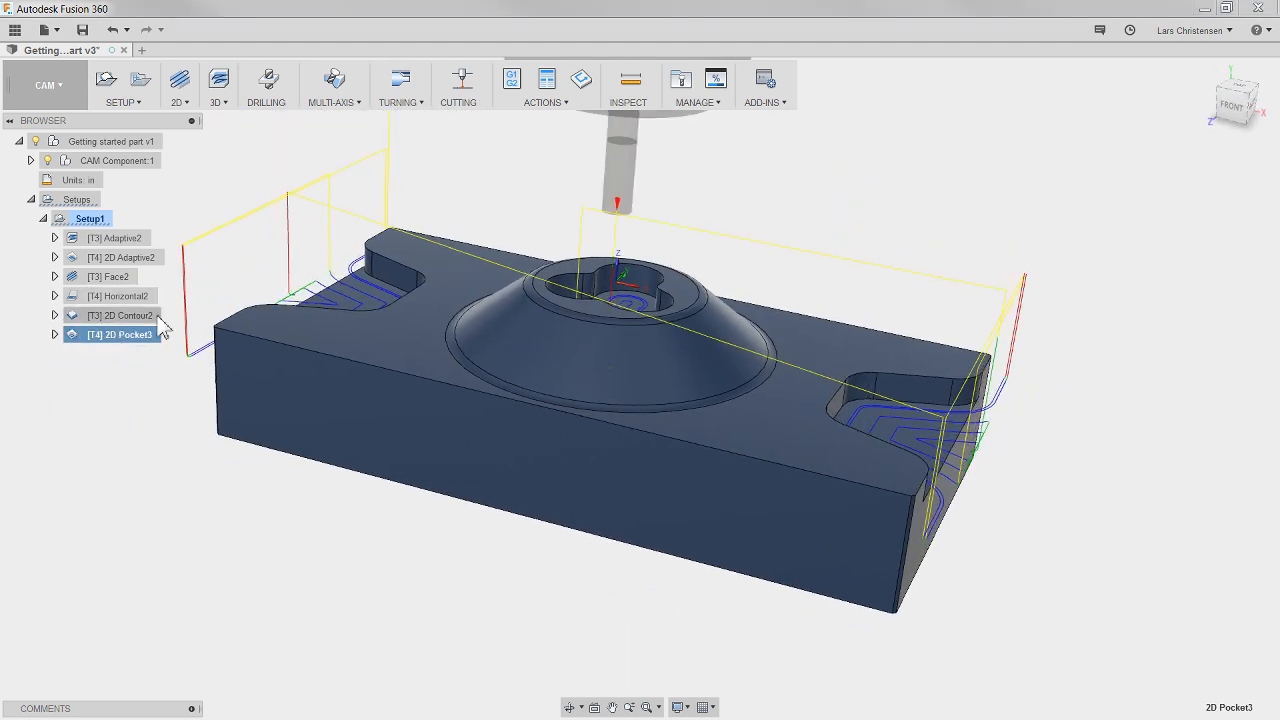
{"action": "left_click", "coordinate": [108, 239]}
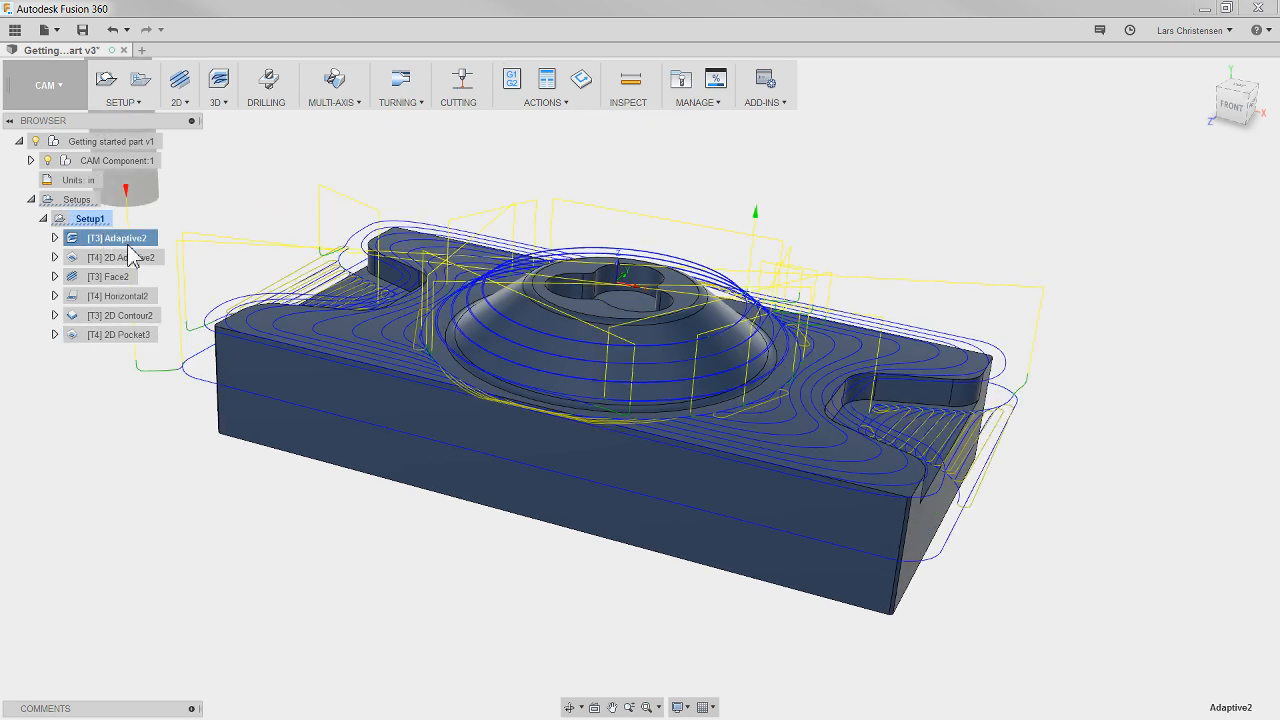
{"action": "left_click", "coordinate": [128, 258]}
{"action": "left_click", "coordinate": [110, 277]}
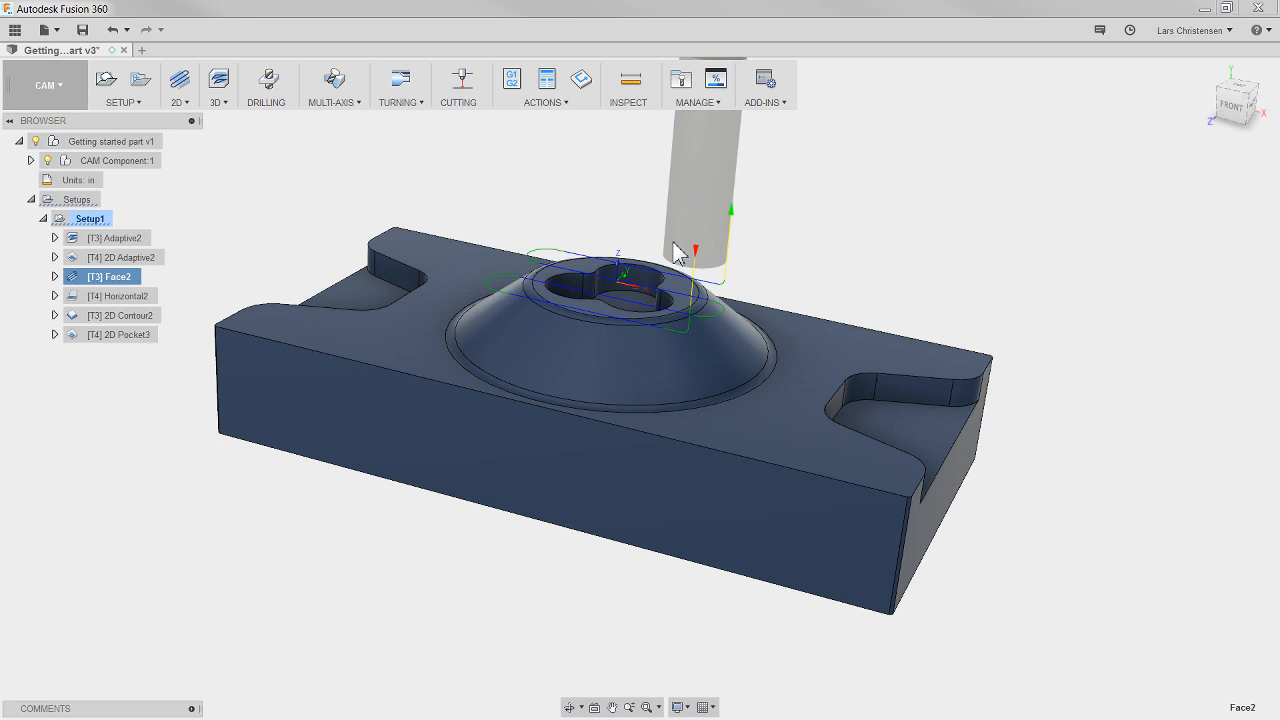
{"action": "left_click", "coordinate": [130, 297]}
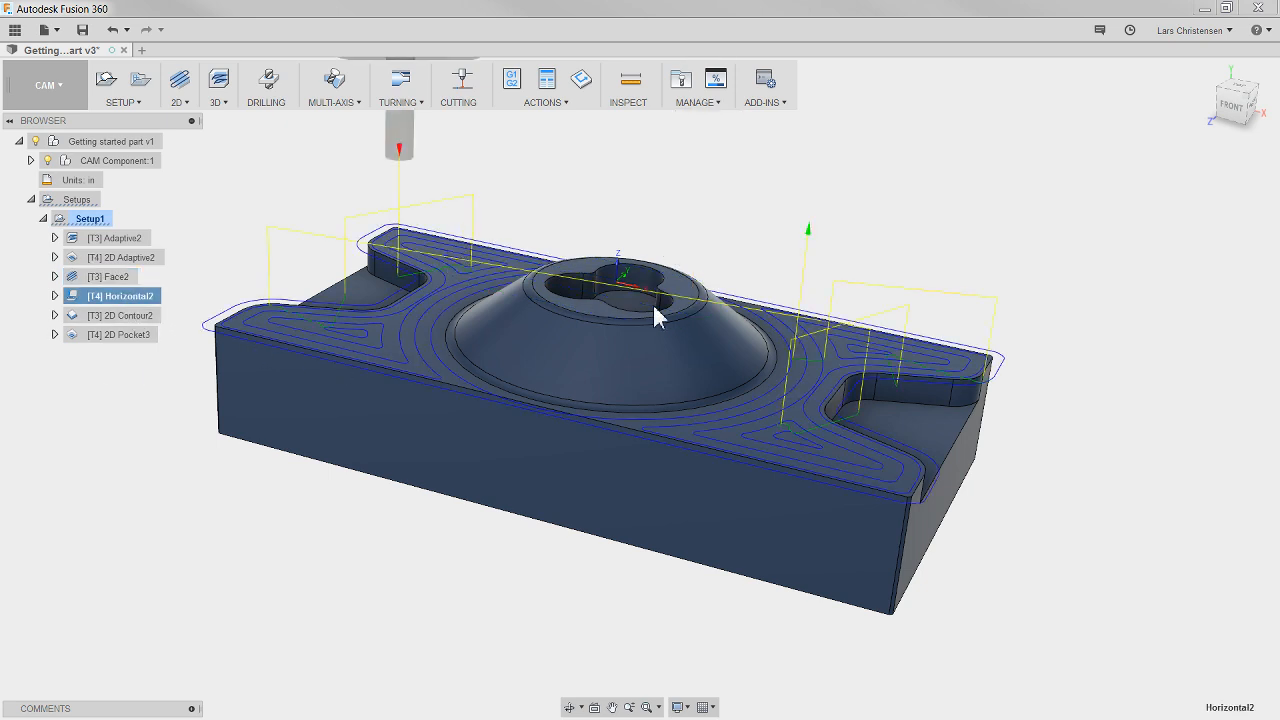
{"action": "left_click", "coordinate": [126, 318]}
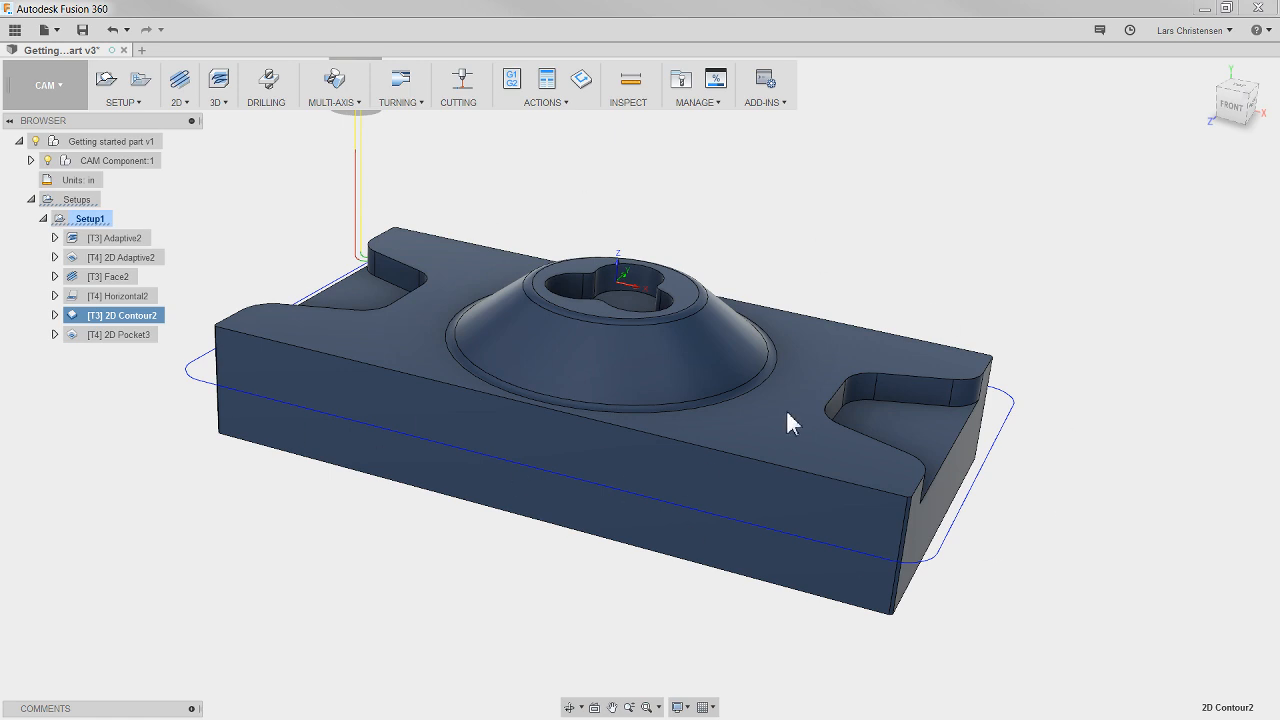
{"action": "left_click", "coordinate": [130, 335]}
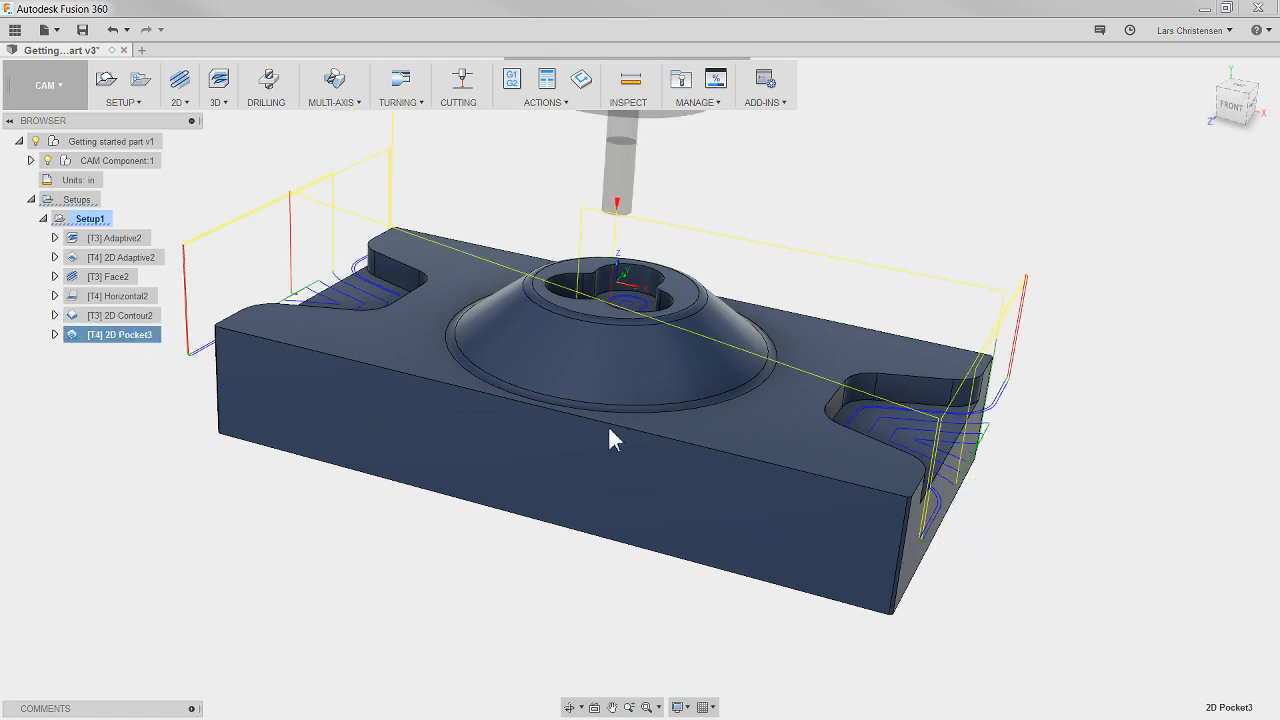
{"action": "middle_click_drag", "start_coordinate": [609, 431], "coordinate": [631, 324], "text": "shift"}
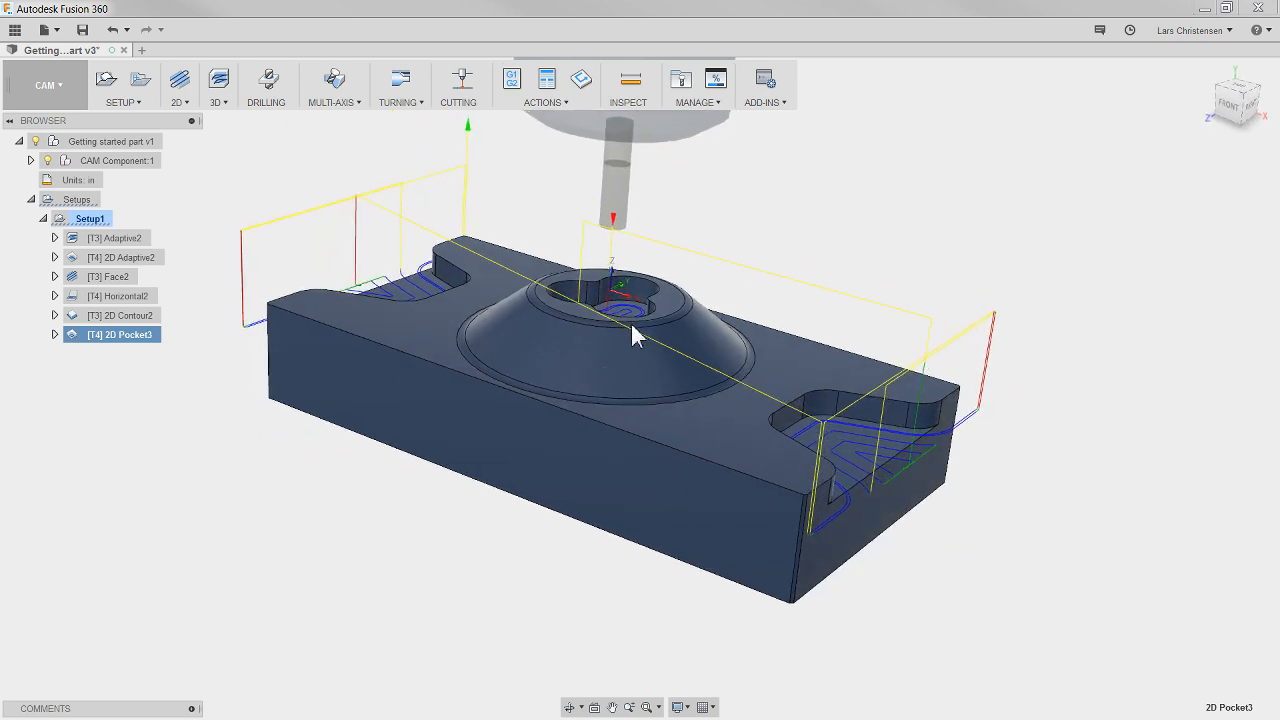
{"action": "scroll", "coordinate": [632, 325], "scroll_direction": "up", "scroll_amount": 4}
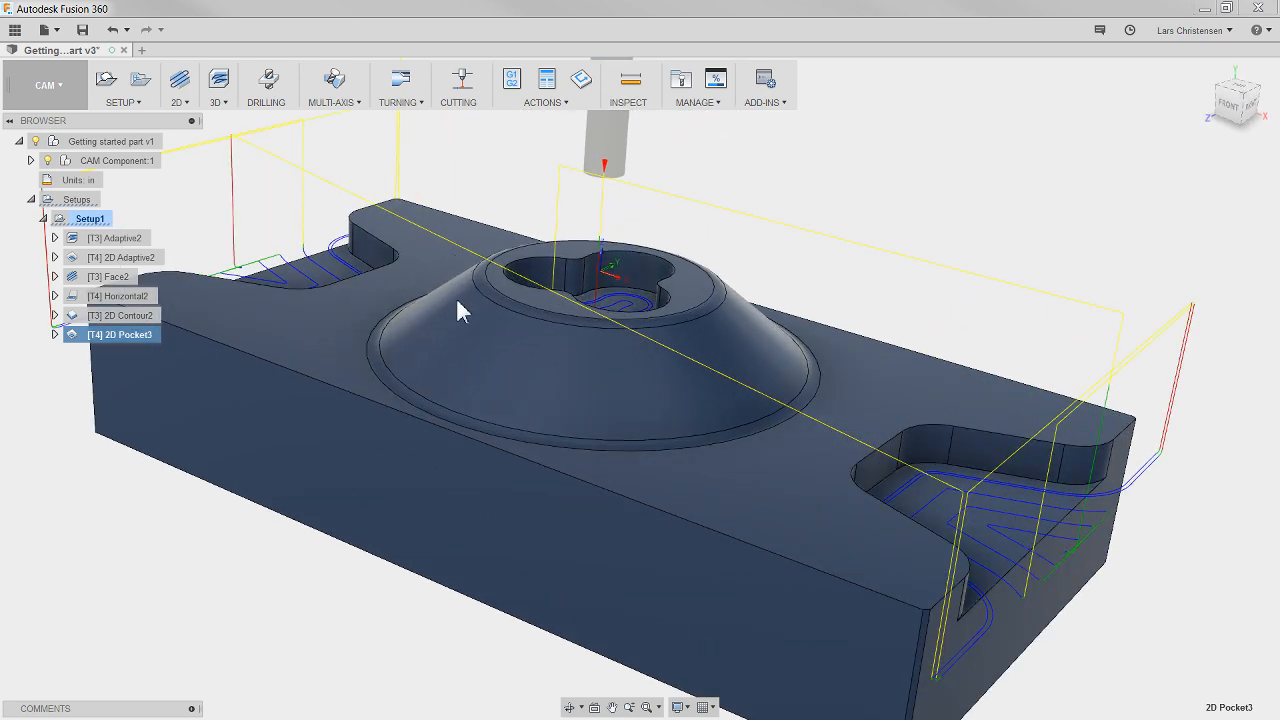
{"action": "left_click", "coordinate": [290, 218]}
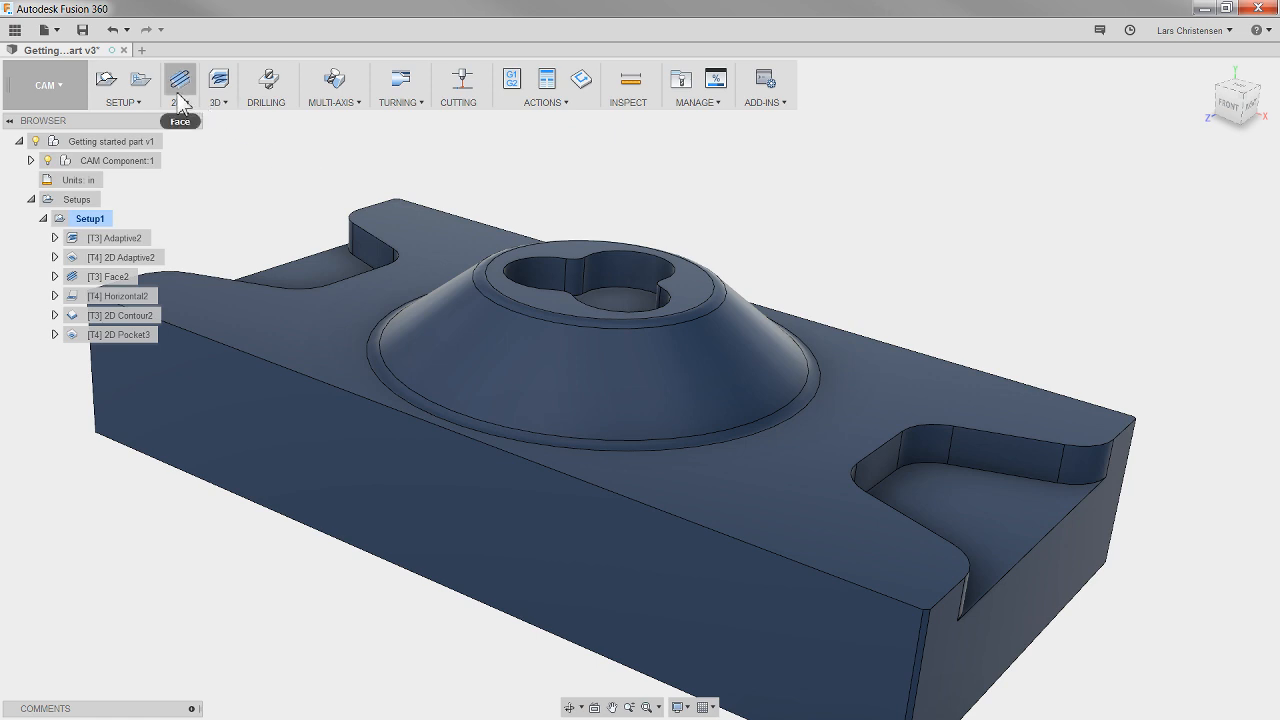
Step: Start a 3D Contour operation in Setup1
{"action": "left_click", "coordinate": [216, 103]}
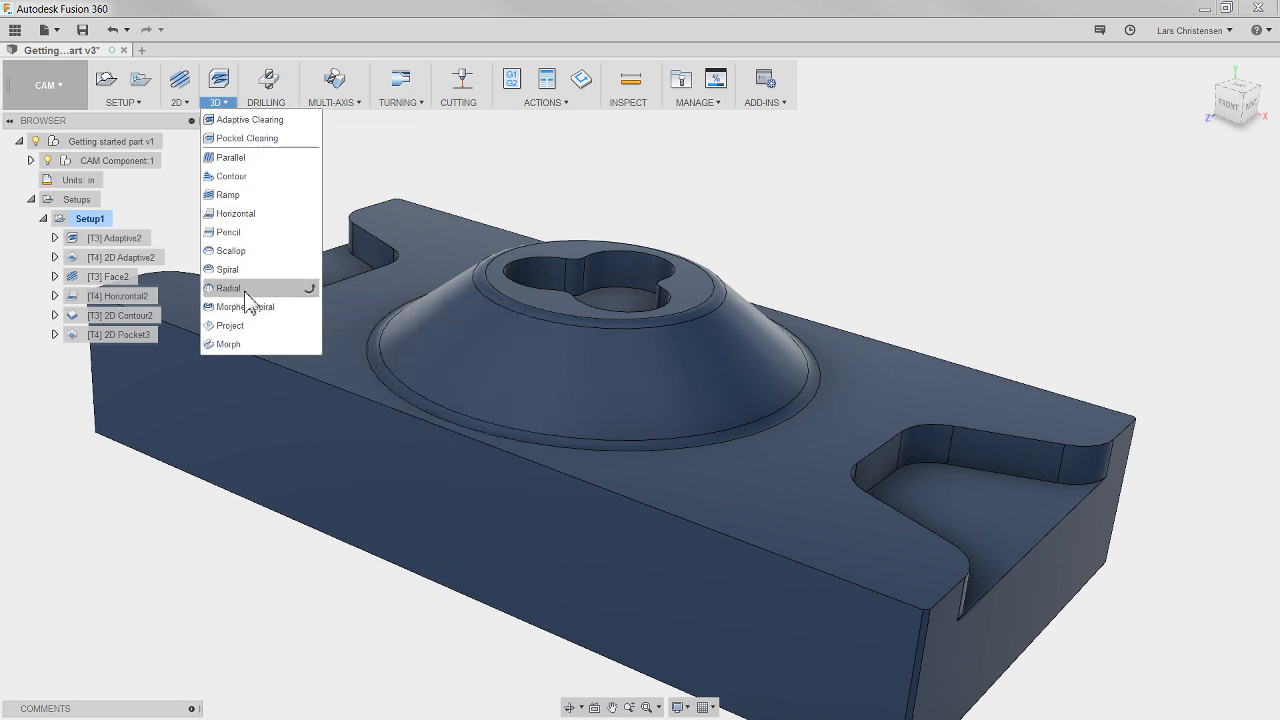
{"action": "mouse_move", "coordinate": [249, 314]}
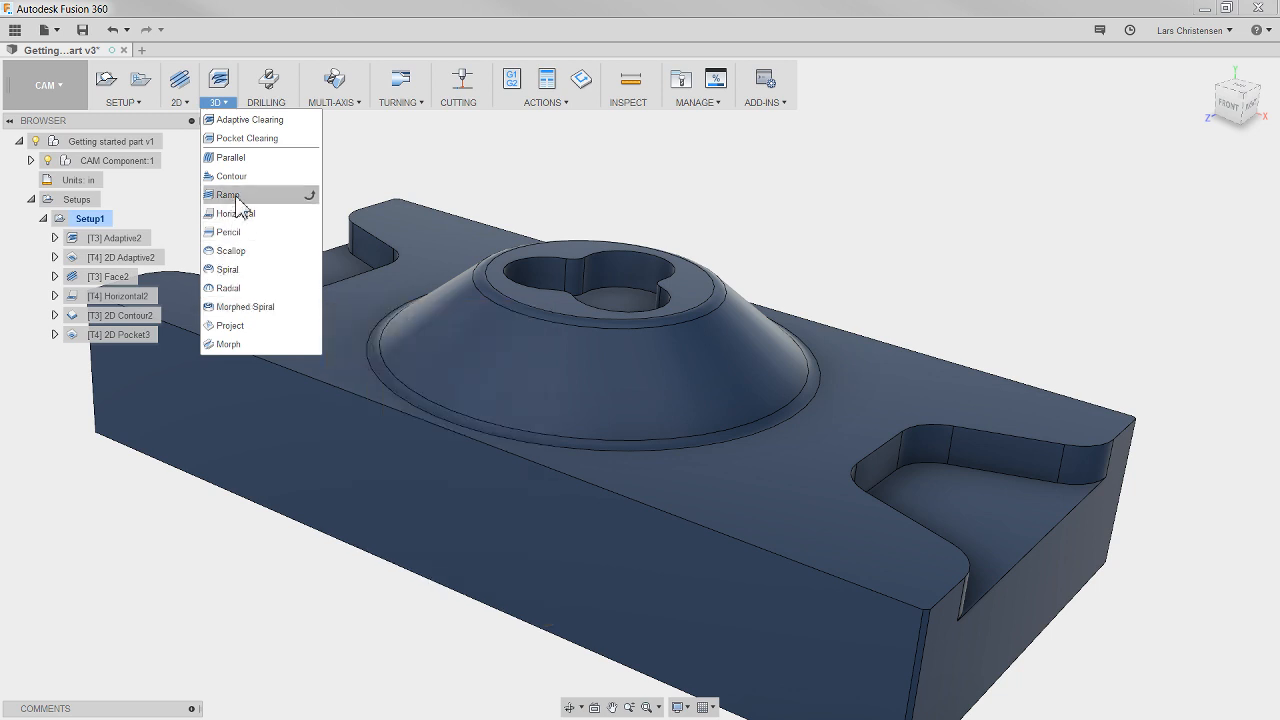
{"action": "mouse_move", "coordinate": [240, 190]}
{"action": "mouse_move", "coordinate": [242, 165]}
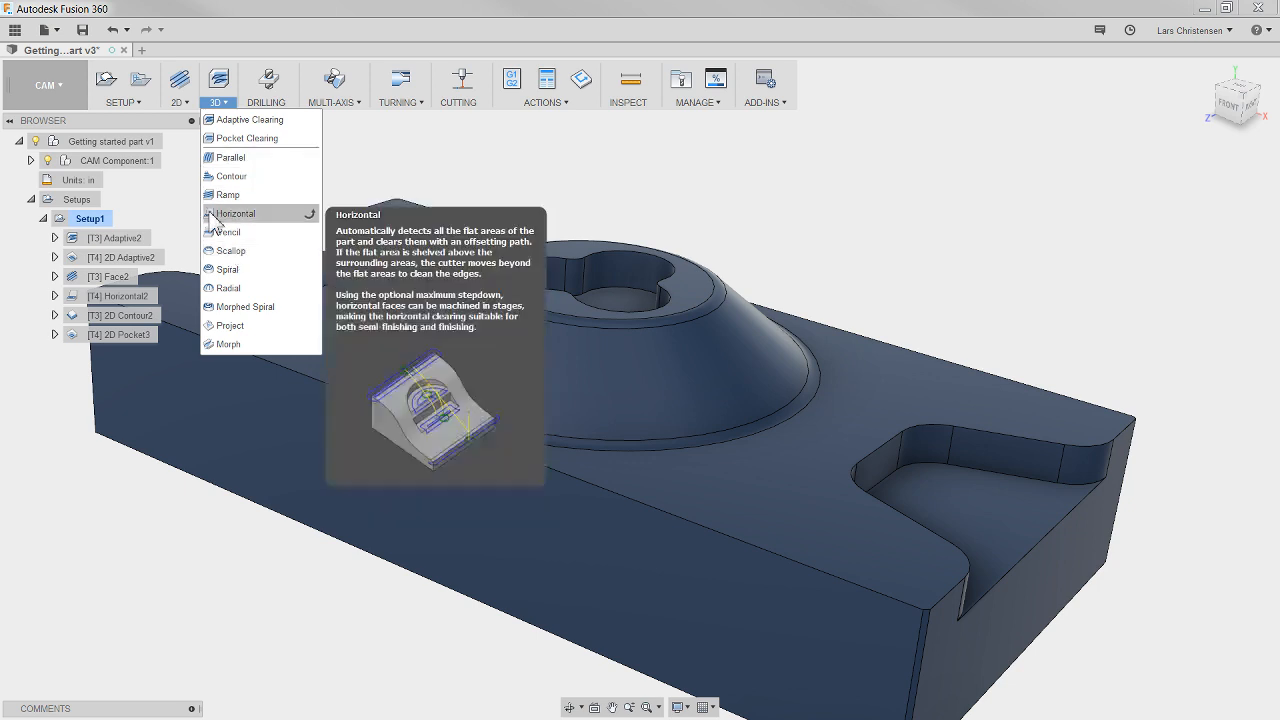
{"action": "left_click", "coordinate": [242, 180]}
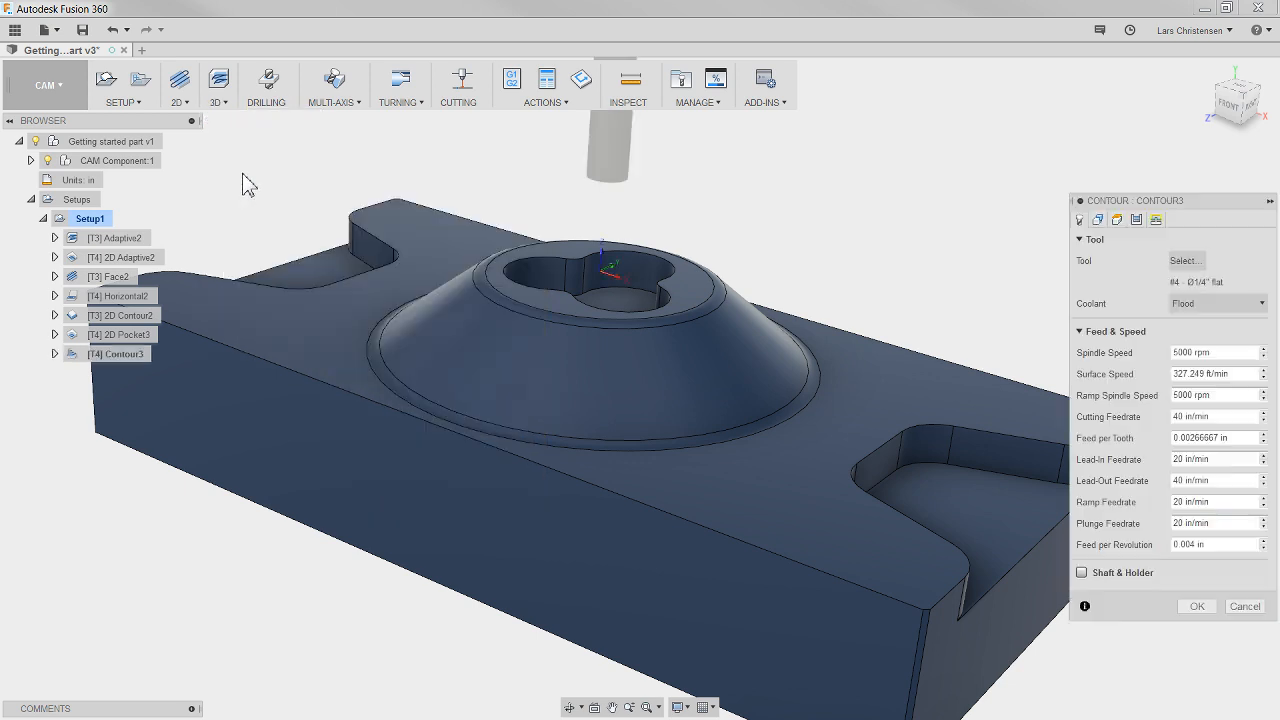
Step: Assign the 12 - Ø1/4" ball tool from the Tutorial - Inch sample library to the 3D Contour operation
{"action": "left_click", "coordinate": [1186, 260]}
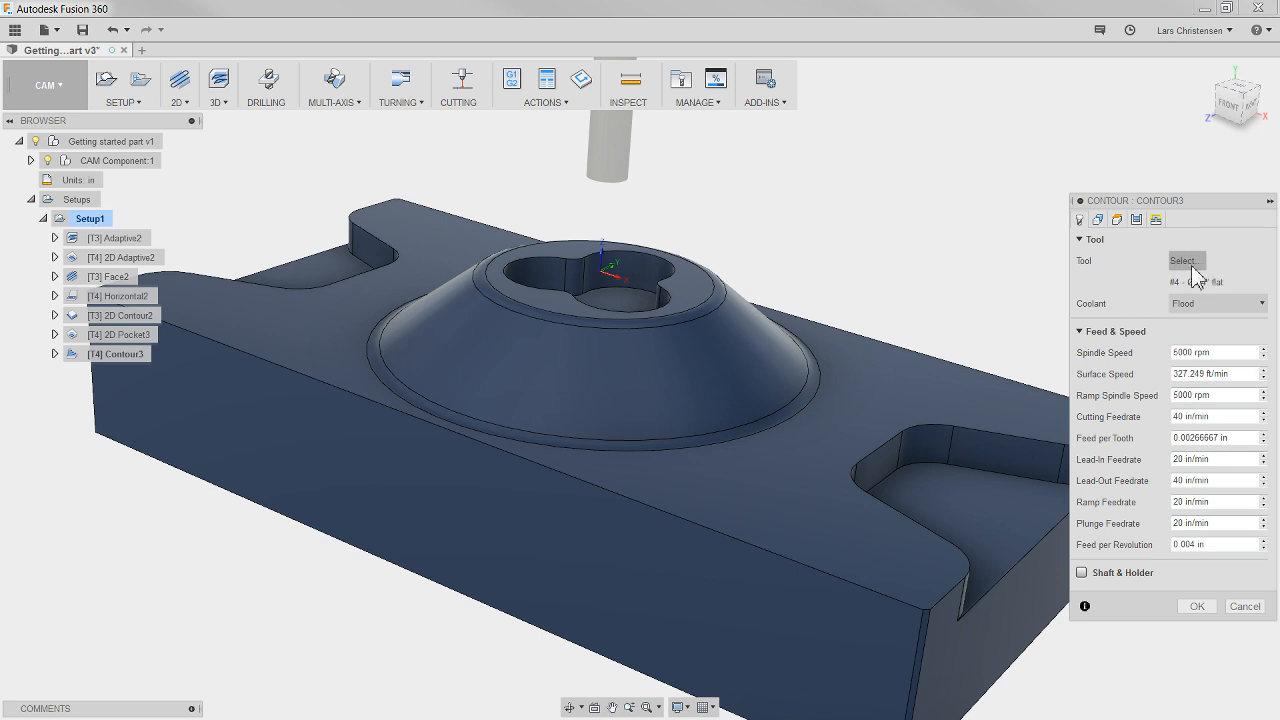
{"action": "left_click", "coordinate": [1189, 263]}
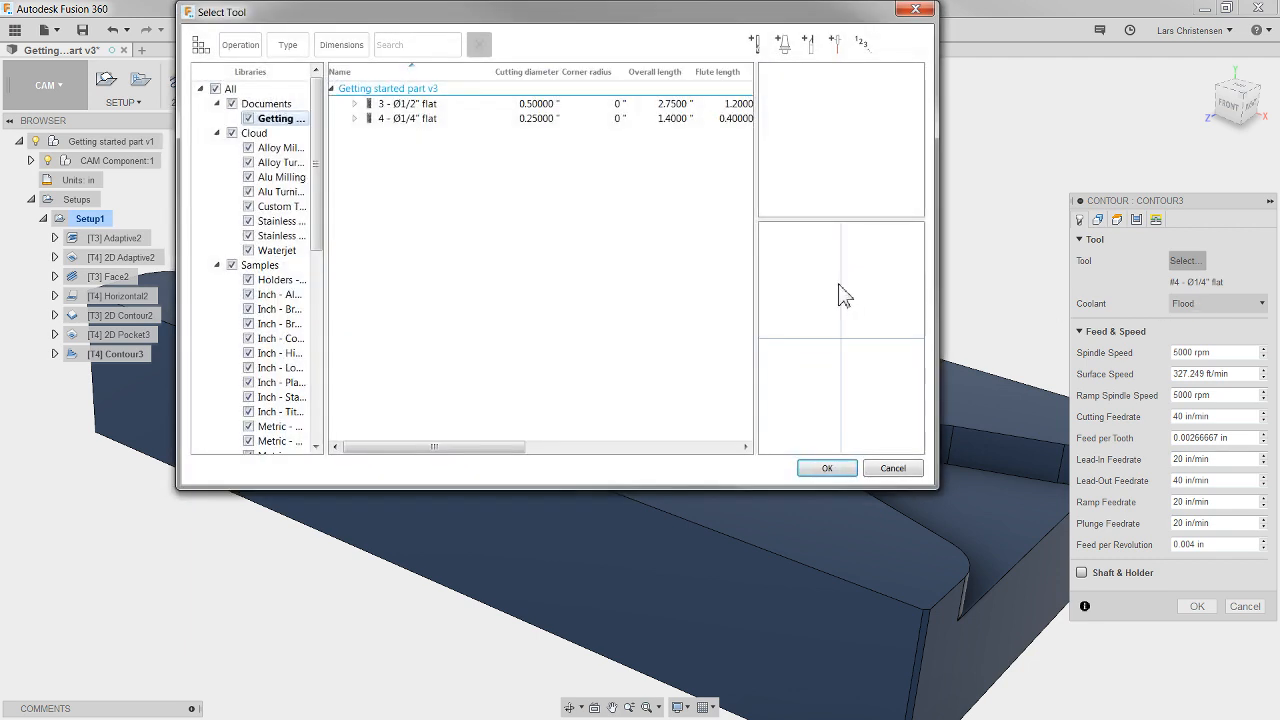
{"action": "left_click_drag", "start_coordinate": [316, 218], "coordinate": [331, 380]}
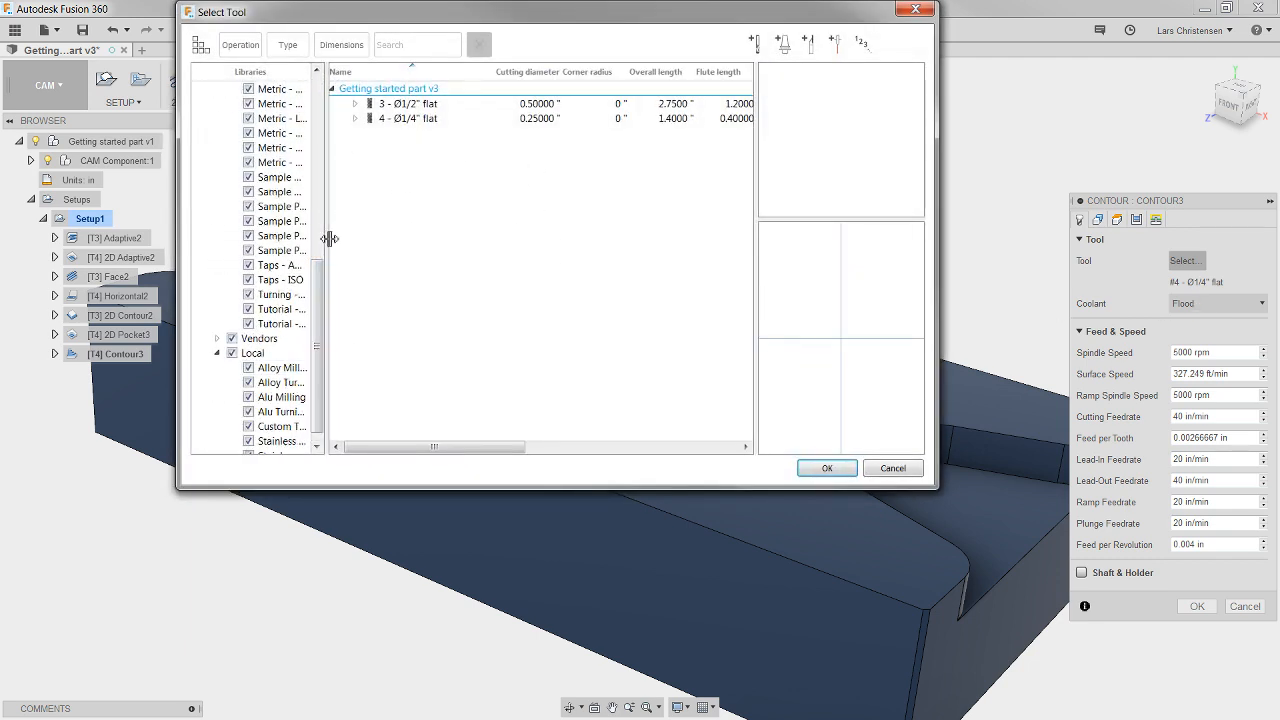
{"action": "left_click_drag", "start_coordinate": [331, 237], "coordinate": [400, 240]}
{"action": "left_click", "coordinate": [290, 309]}
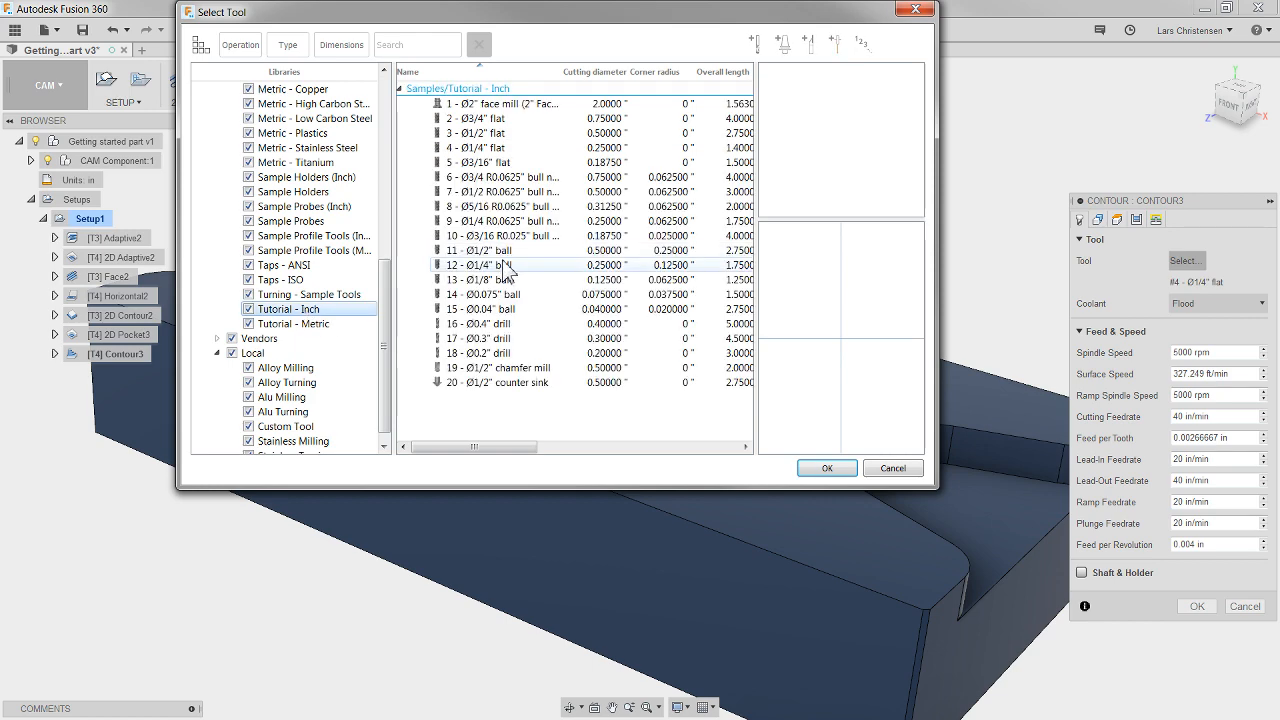
{"action": "left_click", "coordinate": [500, 266]}
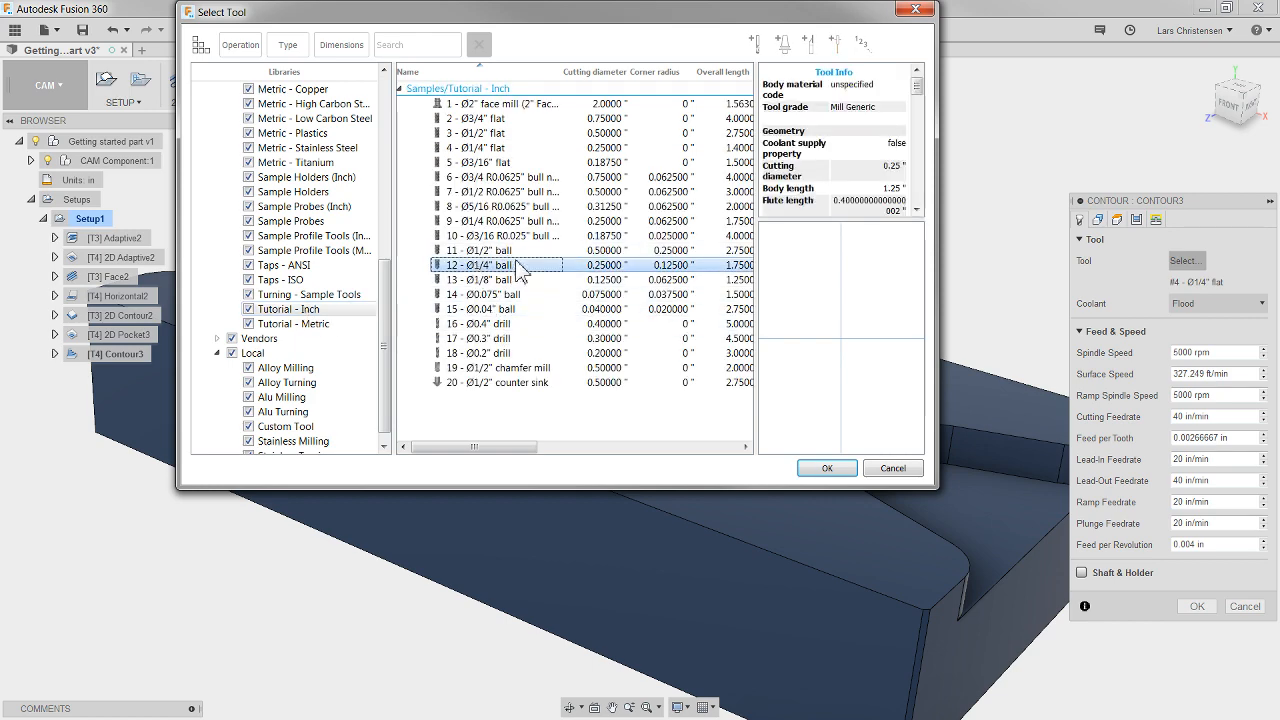
{"action": "left_click", "coordinate": [816, 458]}
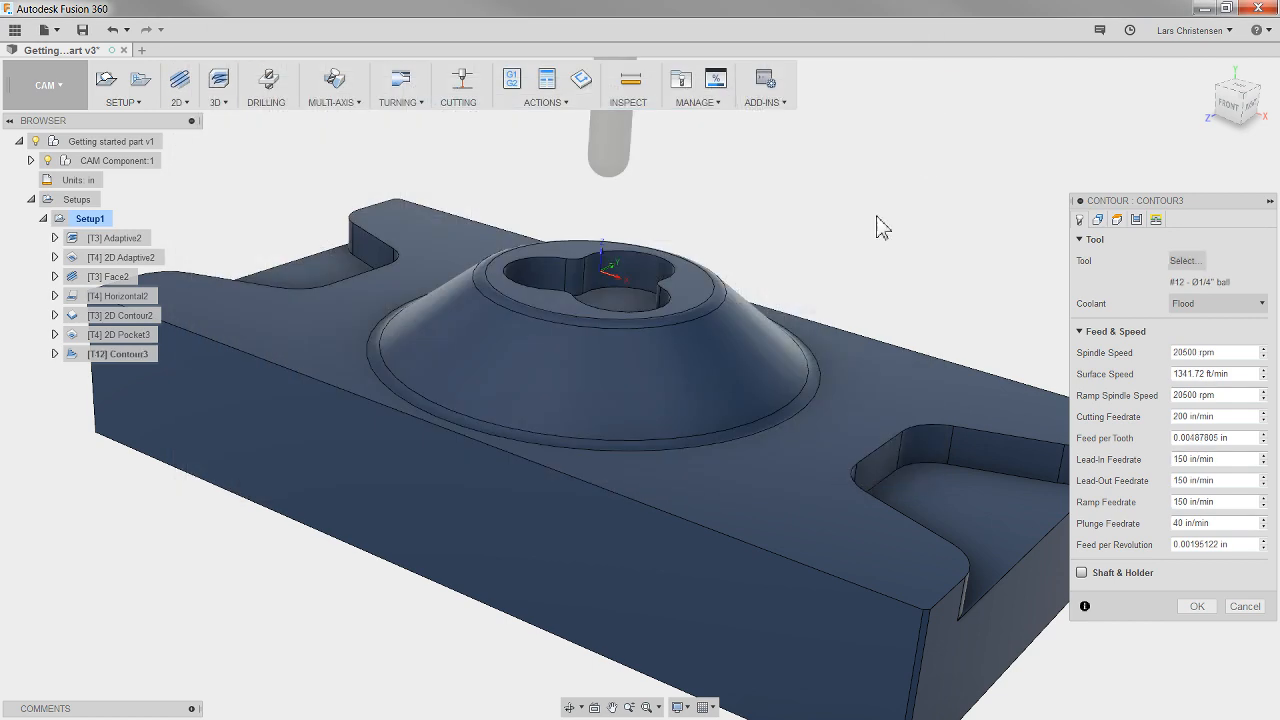
{"action": "left_click", "coordinate": [1098, 220]}
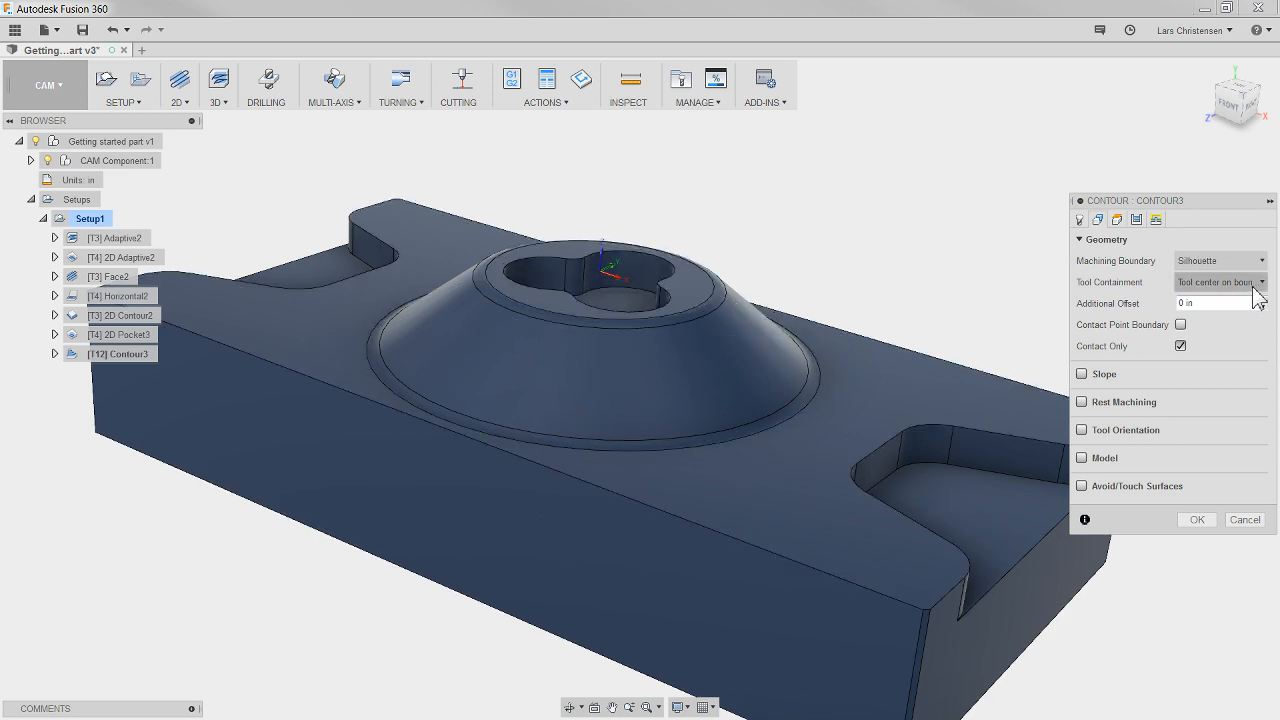
{"action": "left_click", "coordinate": [1227, 261]}
{"action": "left_click", "coordinate": [1209, 312]}
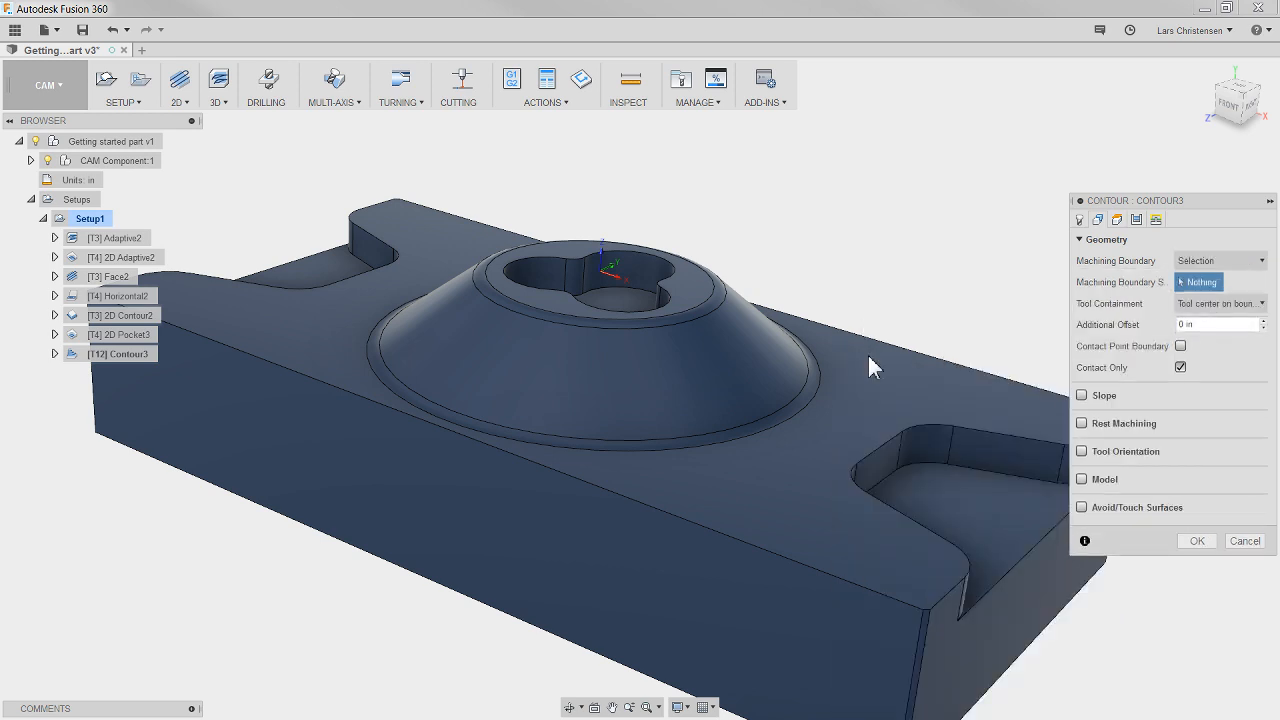
{"action": "left_click", "coordinate": [705, 306]}
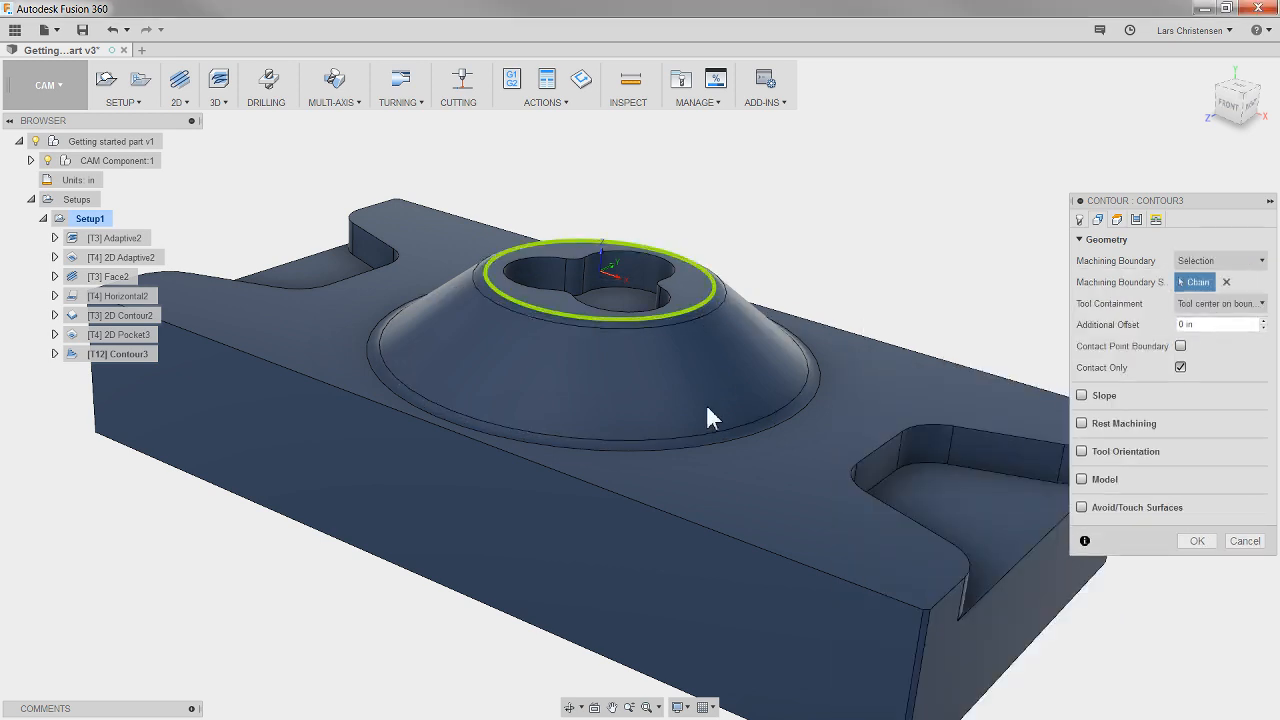
{"action": "left_click", "coordinate": [719, 448]}
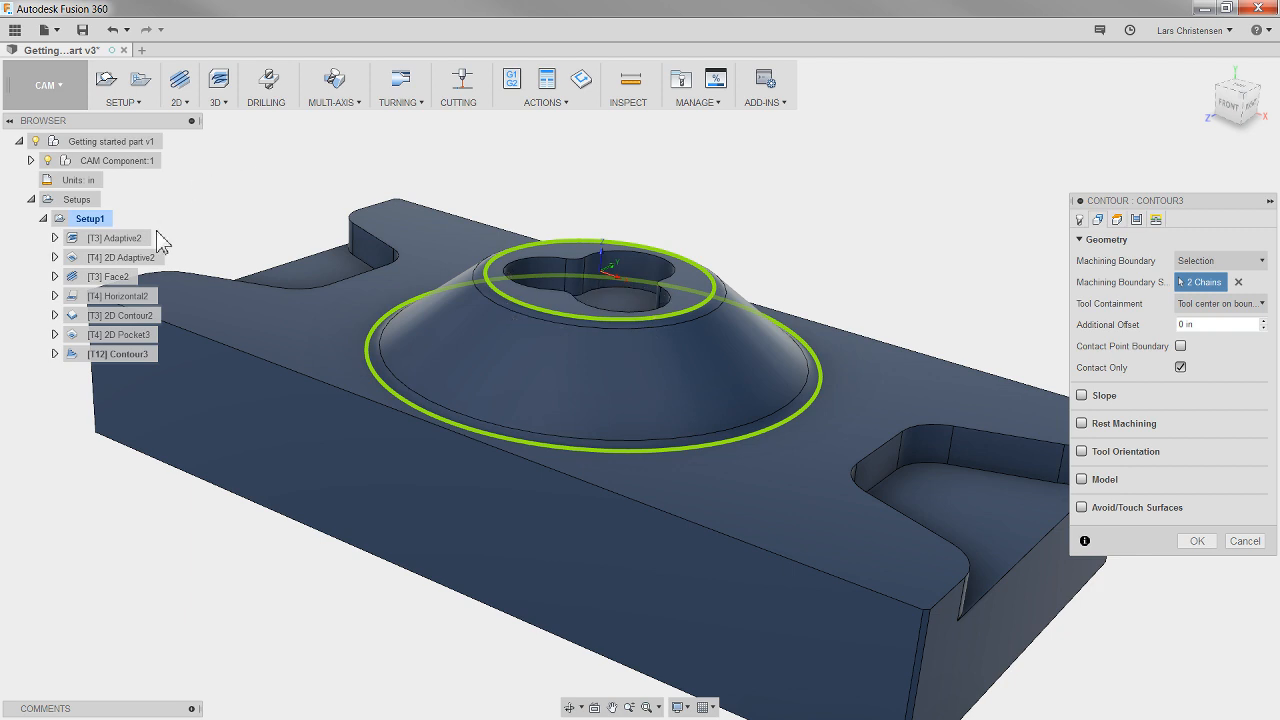
{"action": "left_click", "coordinate": [1245, 543]}
Step: Simulate Setup1, examine the stock left on the central cone after the existing operations, and close the simulation
{"action": "left_click", "coordinate": [107, 242]}
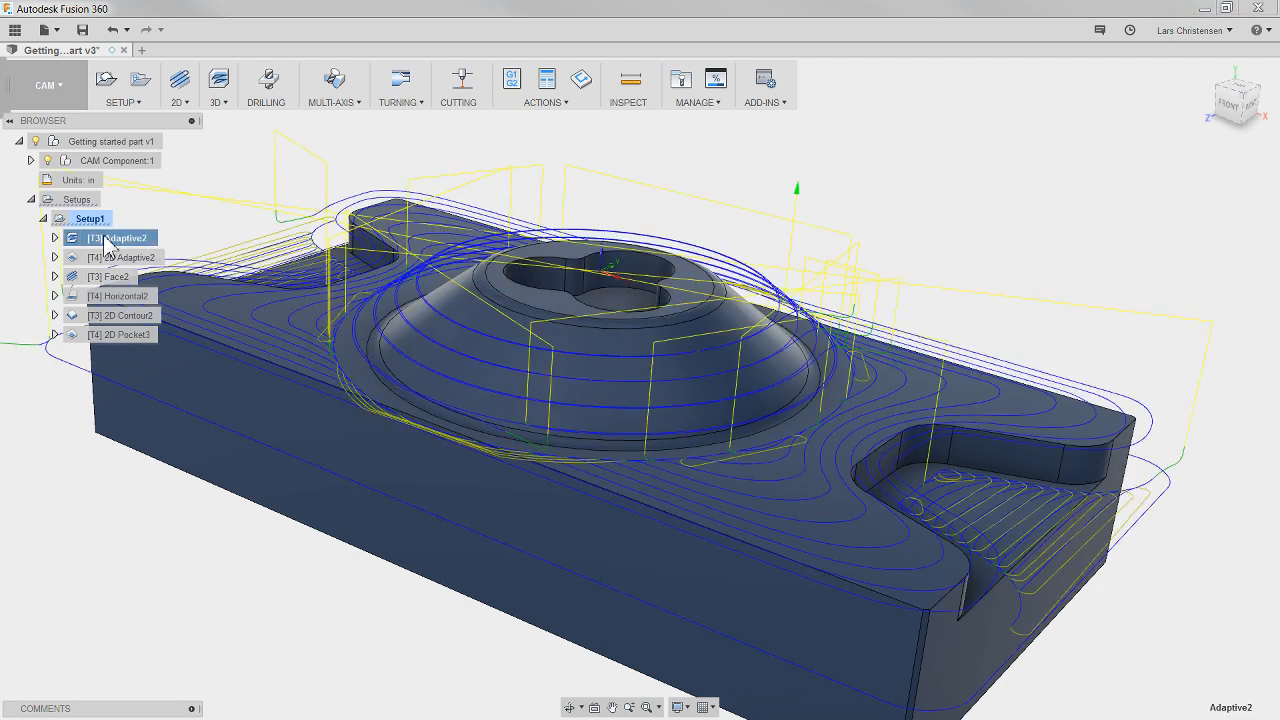
{"action": "left_click", "coordinate": [84, 220]}
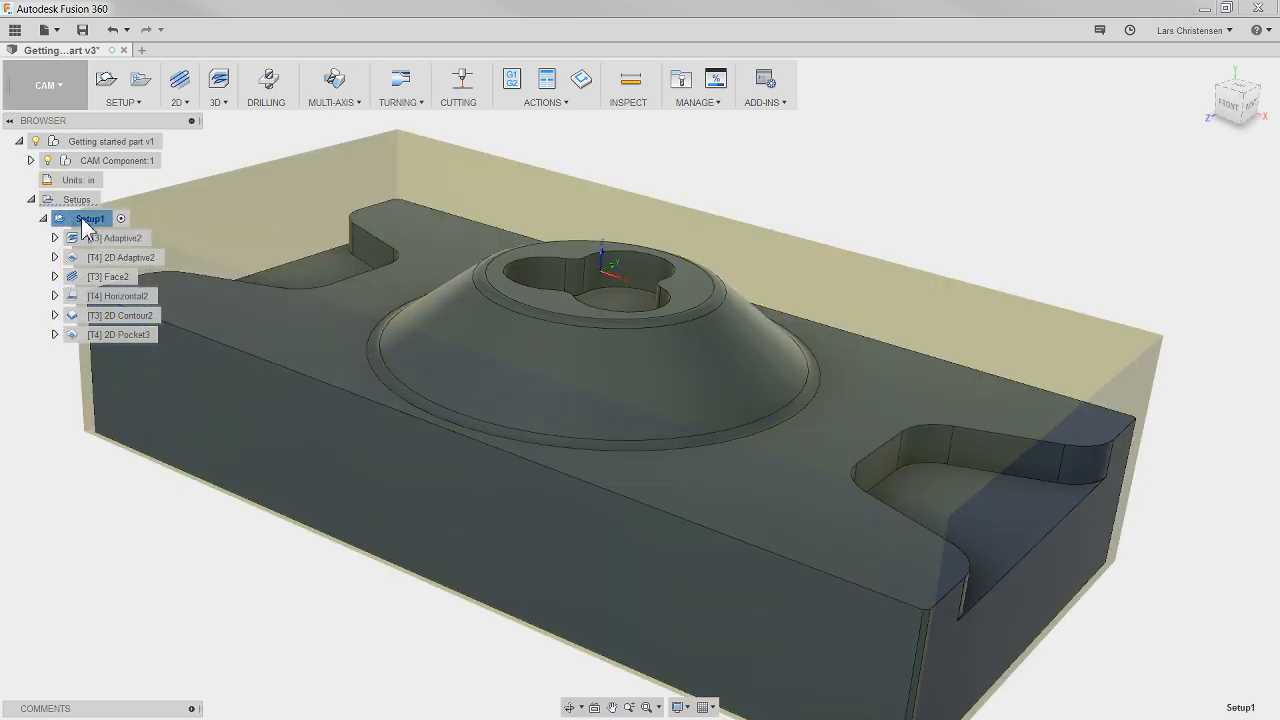
{"action": "right_click", "coordinate": [85, 220]}
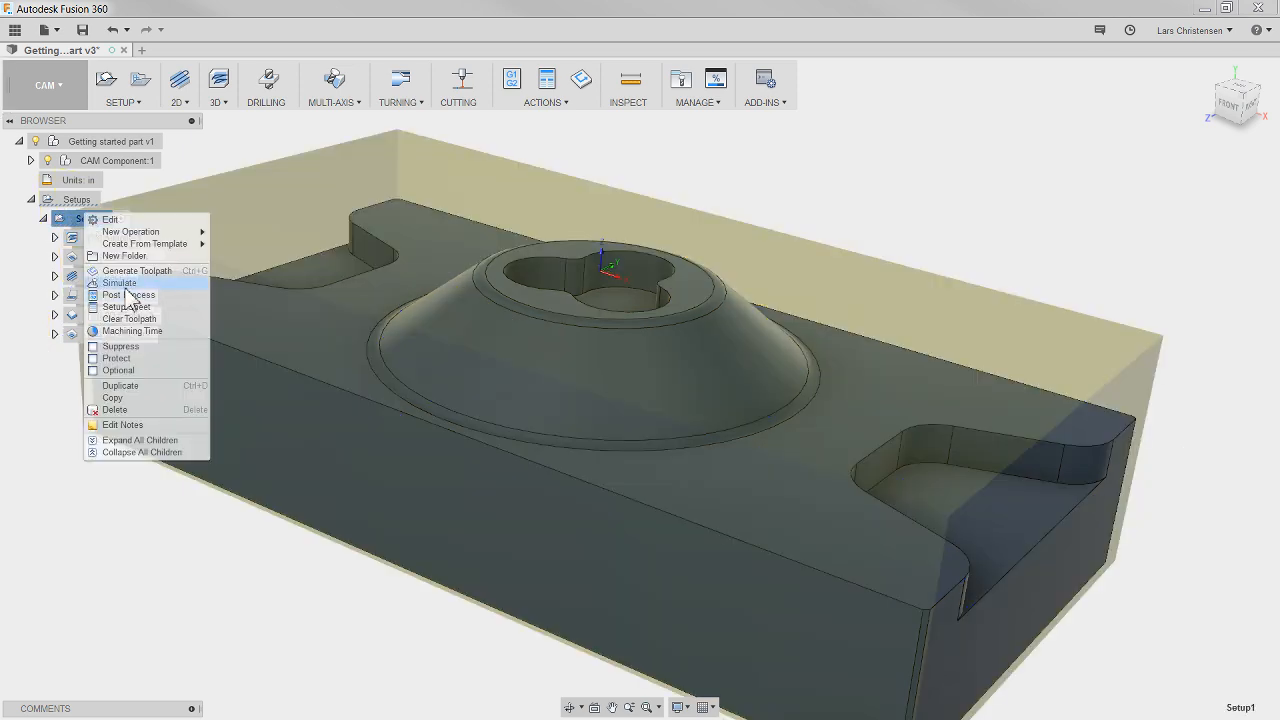
{"action": "left_click", "coordinate": [120, 283]}
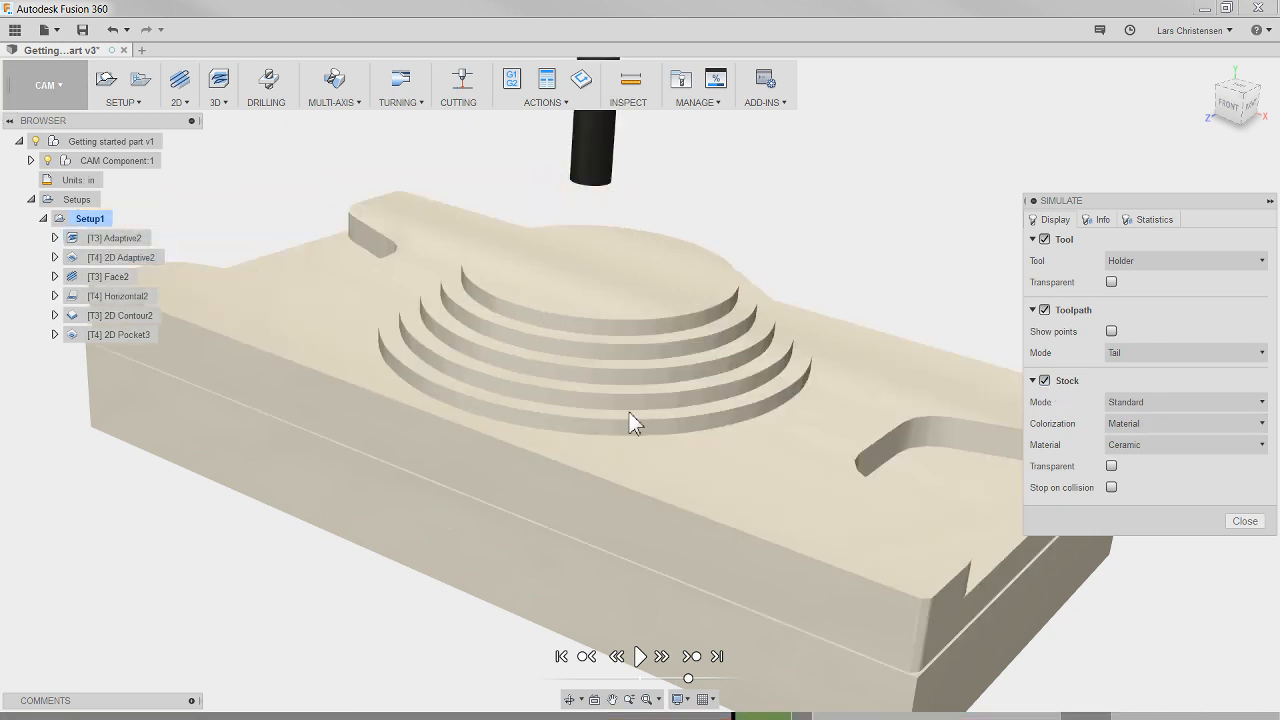
{"action": "middle_click_drag", "start_coordinate": [629, 412], "coordinate": [517, 358], "text": "shift"}
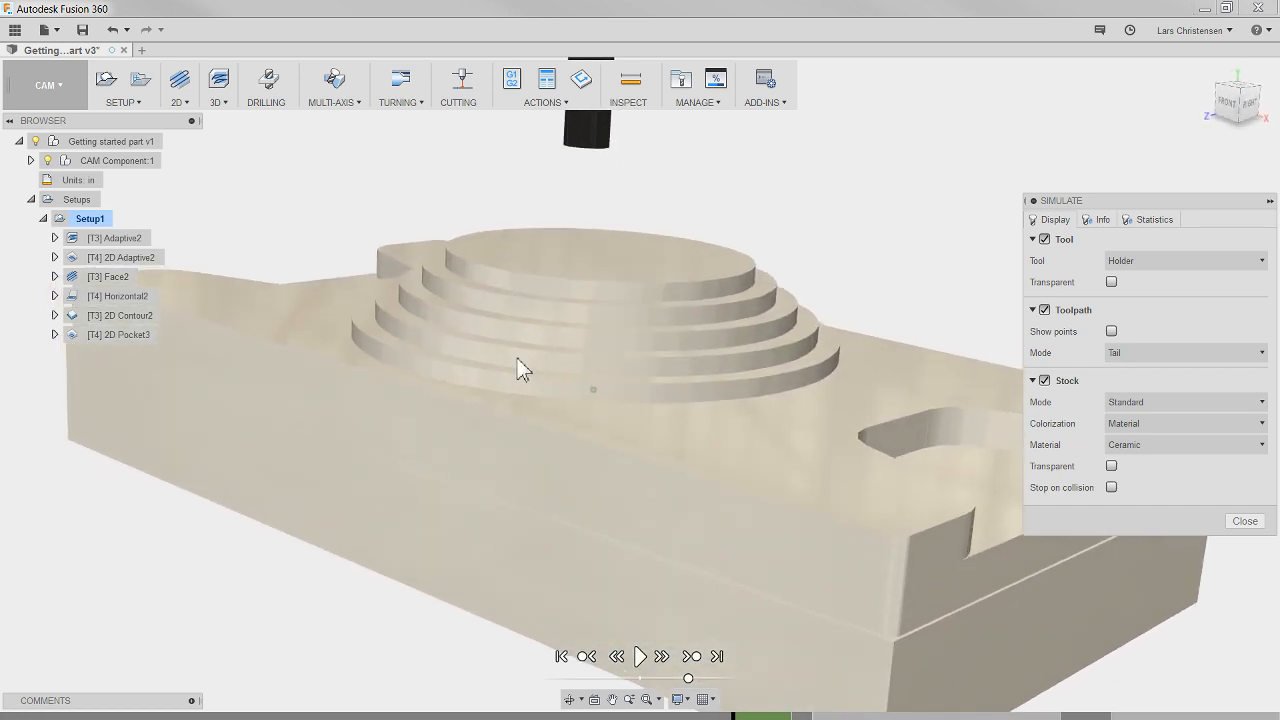
{"action": "scroll", "coordinate": [471, 336], "scroll_direction": "up", "scroll_amount": 2}
{"action": "scroll", "coordinate": [471, 336], "scroll_direction": "up", "scroll_amount": 3}
{"action": "scroll", "coordinate": [569, 256], "scroll_direction": "down", "scroll_amount": 4}
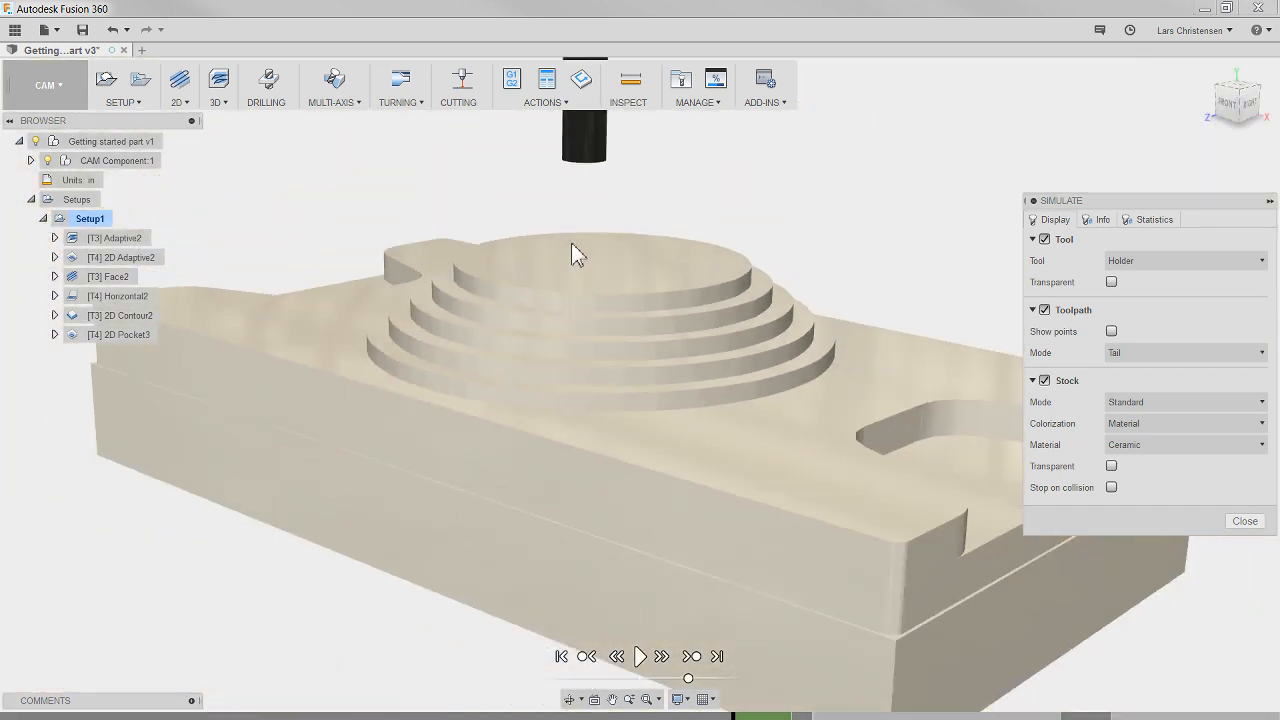
{"action": "left_click", "coordinate": [1245, 521]}
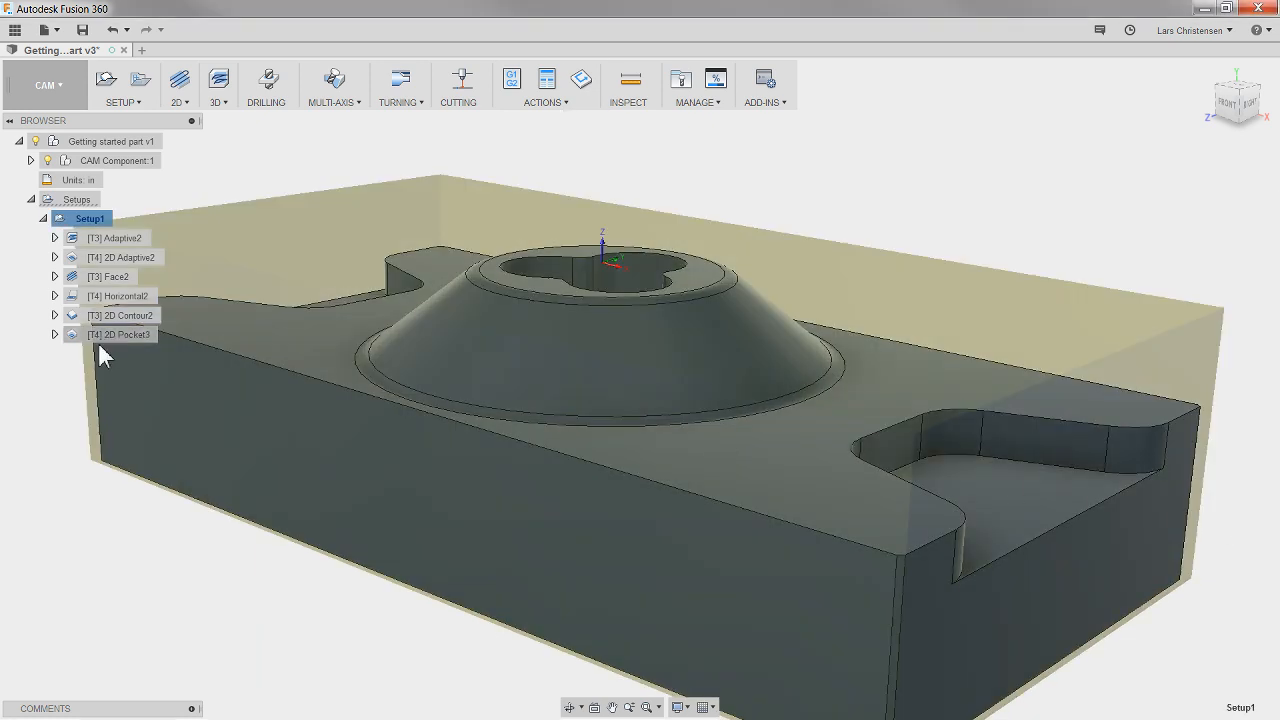
Step: Start a new 3D Contour operation in Setup1 with the document's 12 - Ø1/4" ball tool
{"action": "left_click", "coordinate": [220, 103]}
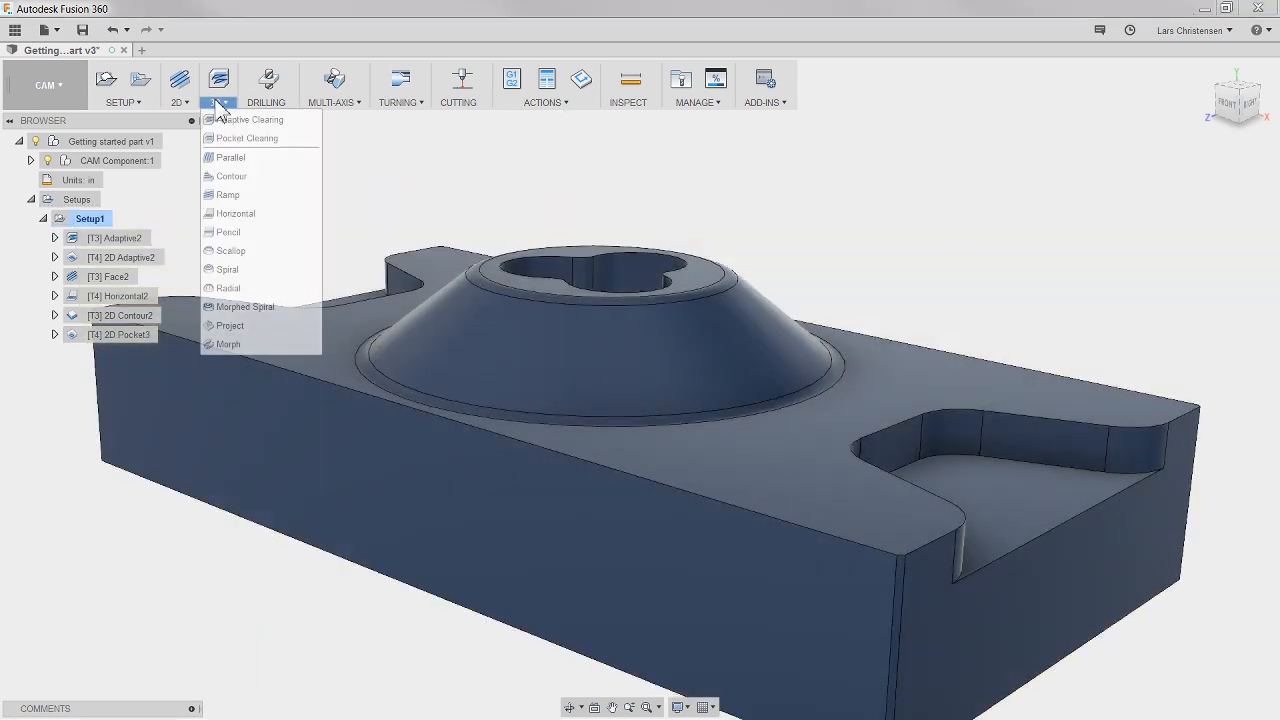
{"action": "left_click", "coordinate": [236, 176]}
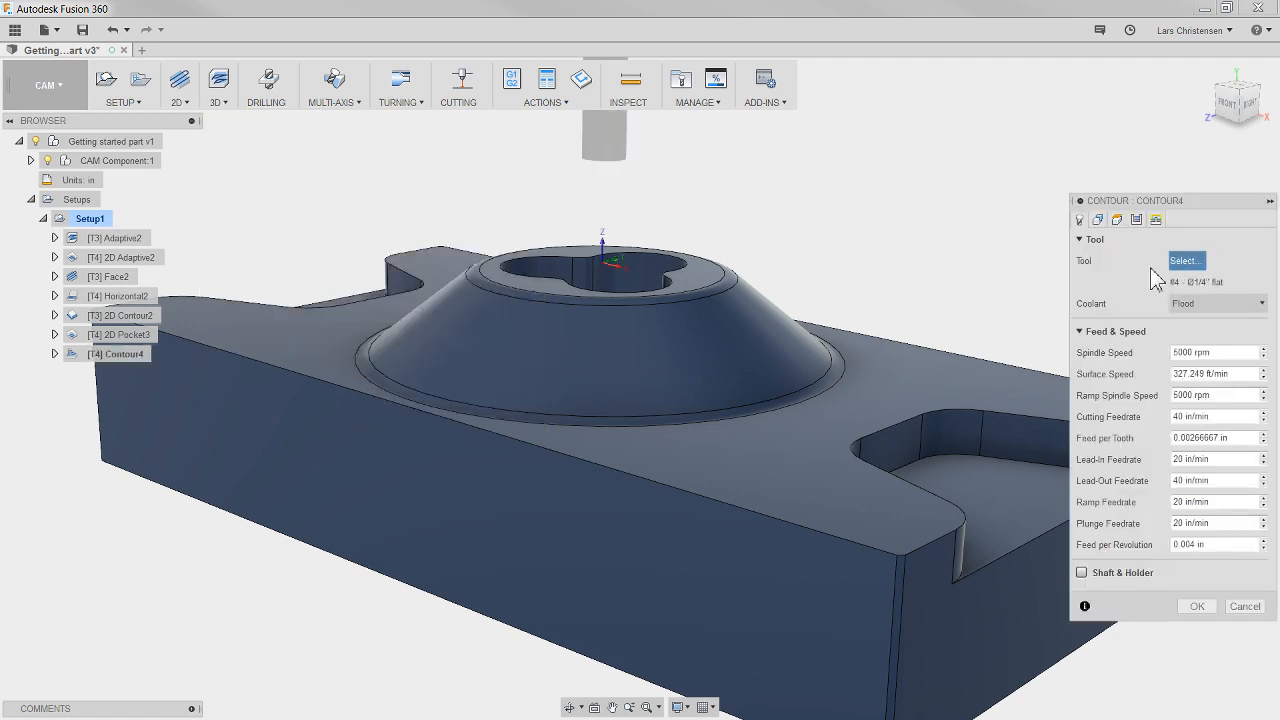
{"action": "left_click", "coordinate": [1183, 261]}
{"action": "left_click", "coordinate": [445, 134]}
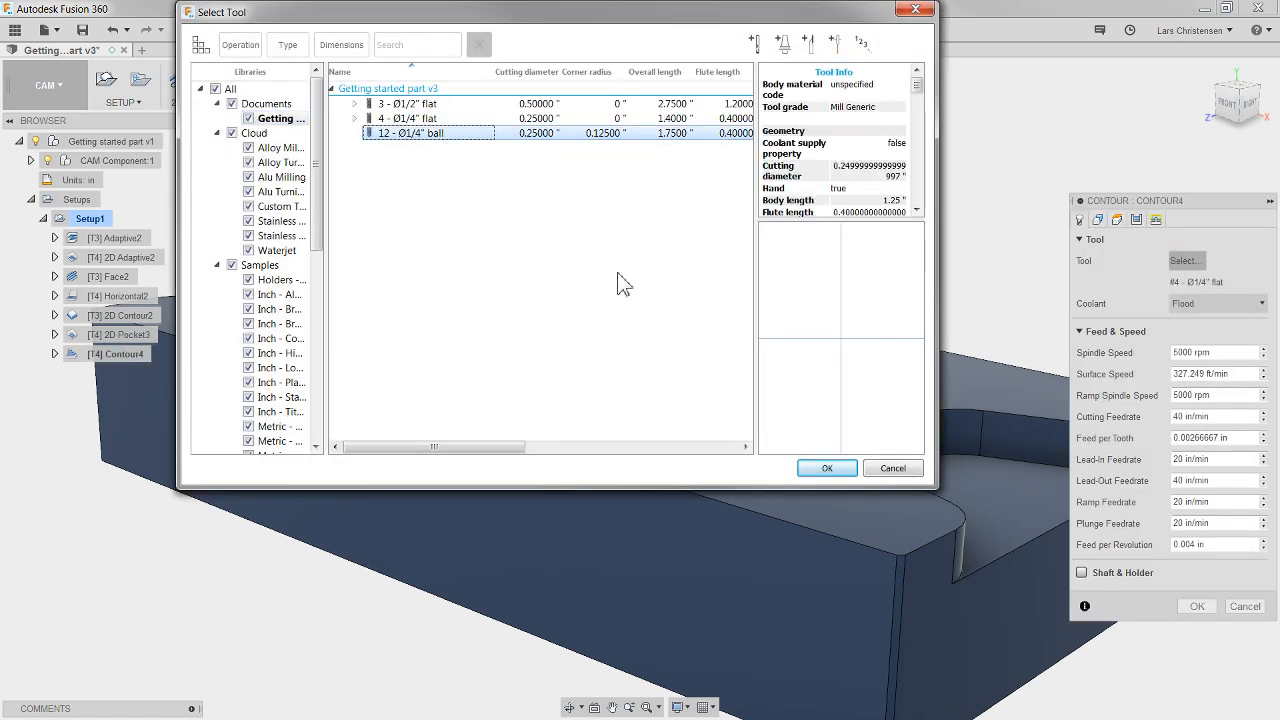
{"action": "left_click", "coordinate": [826, 468]}
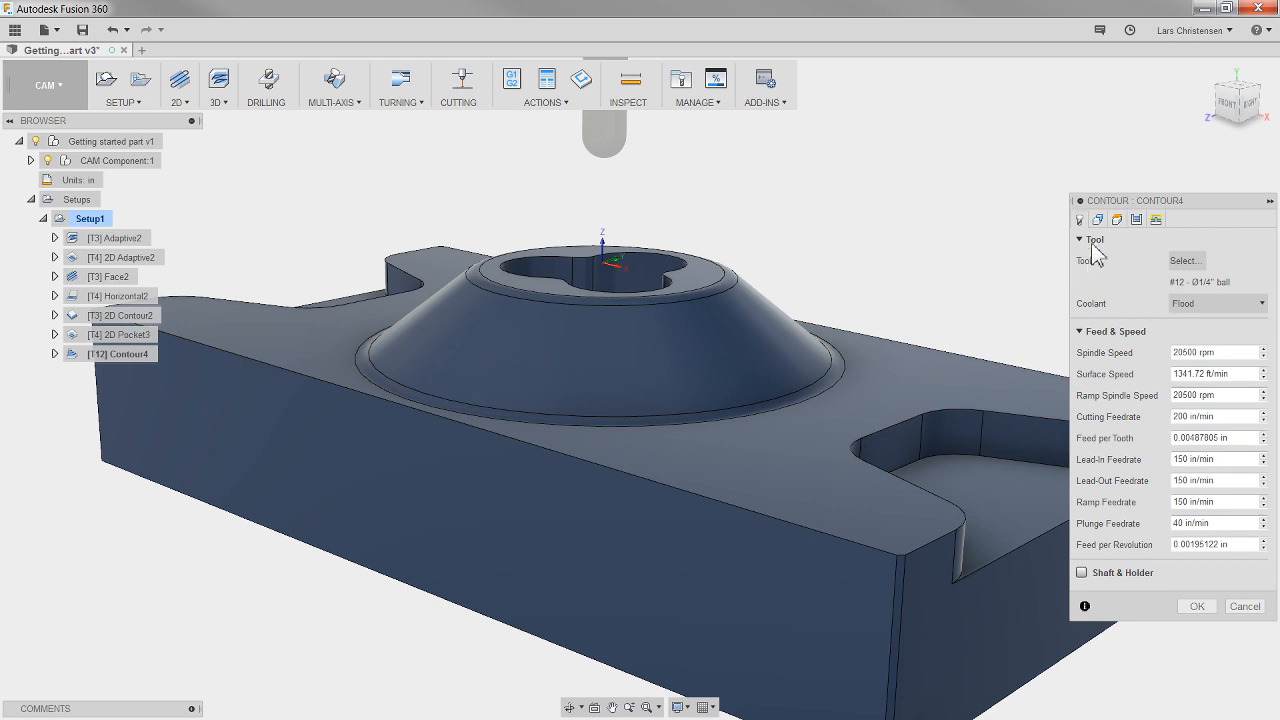
Step: Limit the contour's machining boundary to a selection of the cone's upper circular edge and its outer base edge
{"action": "left_click", "coordinate": [1098, 220]}
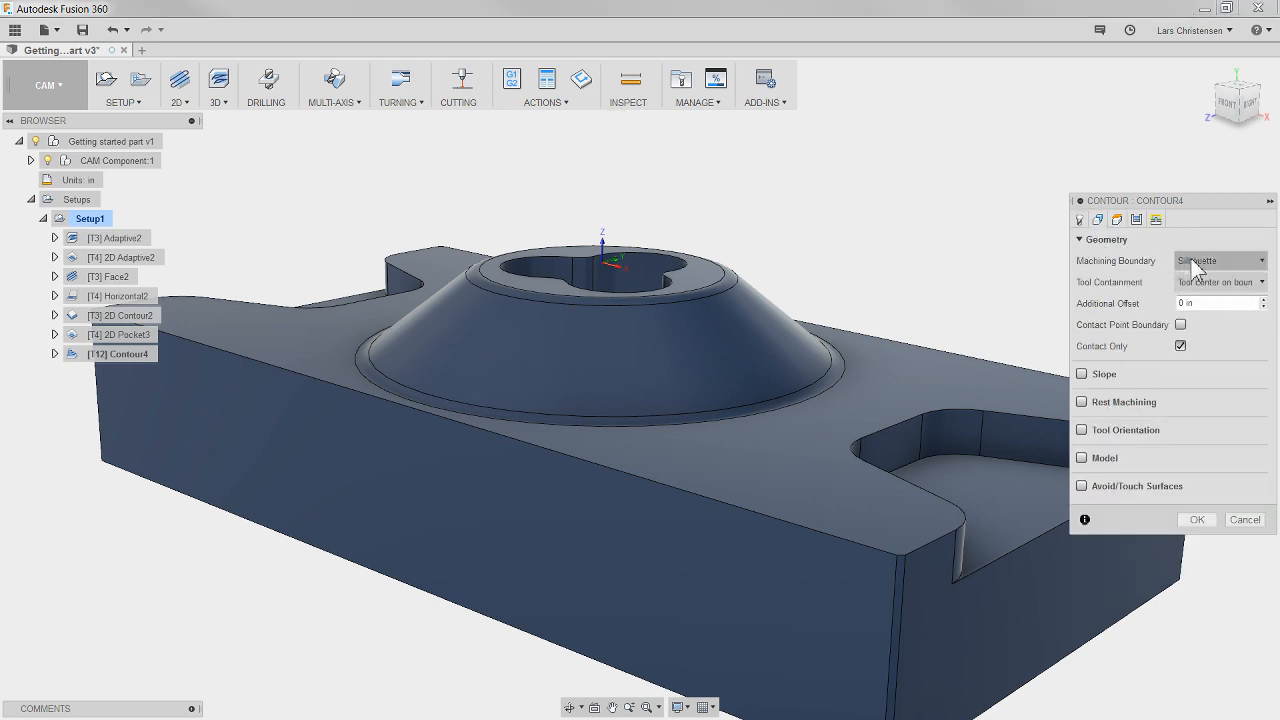
{"action": "left_click", "coordinate": [1220, 260]}
{"action": "left_click", "coordinate": [1200, 300]}
{"action": "left_click", "coordinate": [688, 293]}
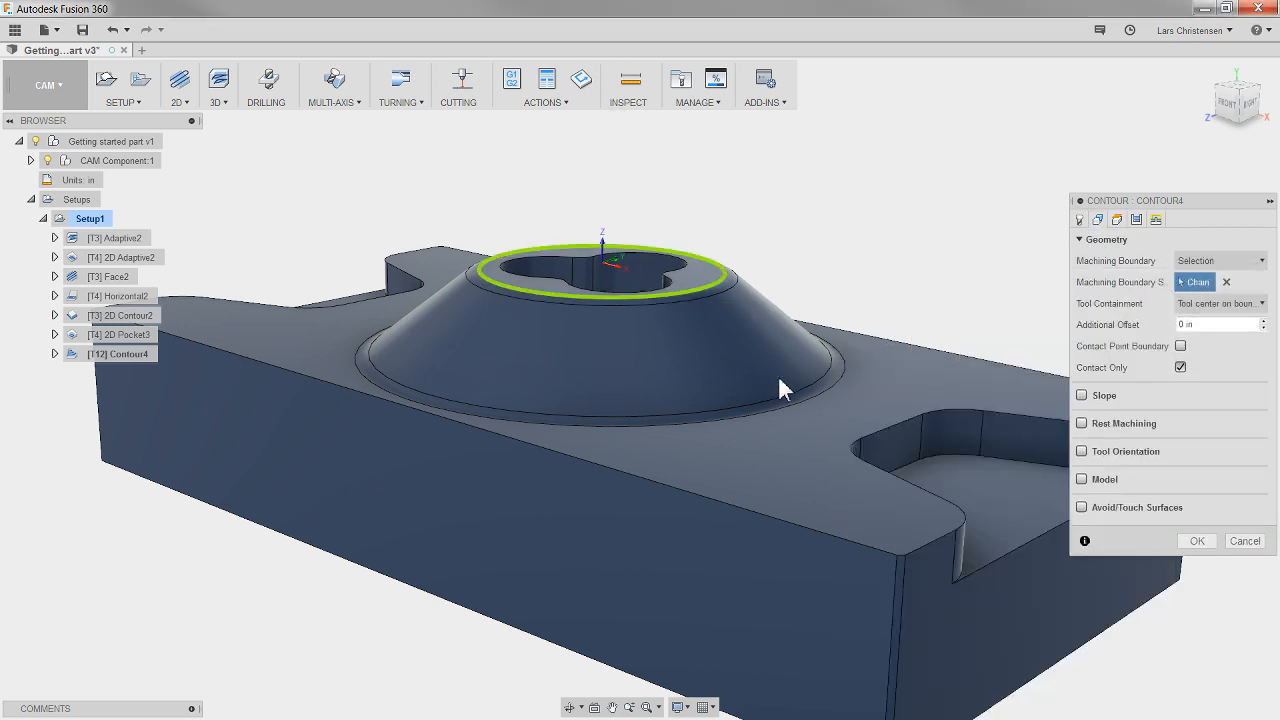
{"action": "left_click", "coordinate": [791, 324]}
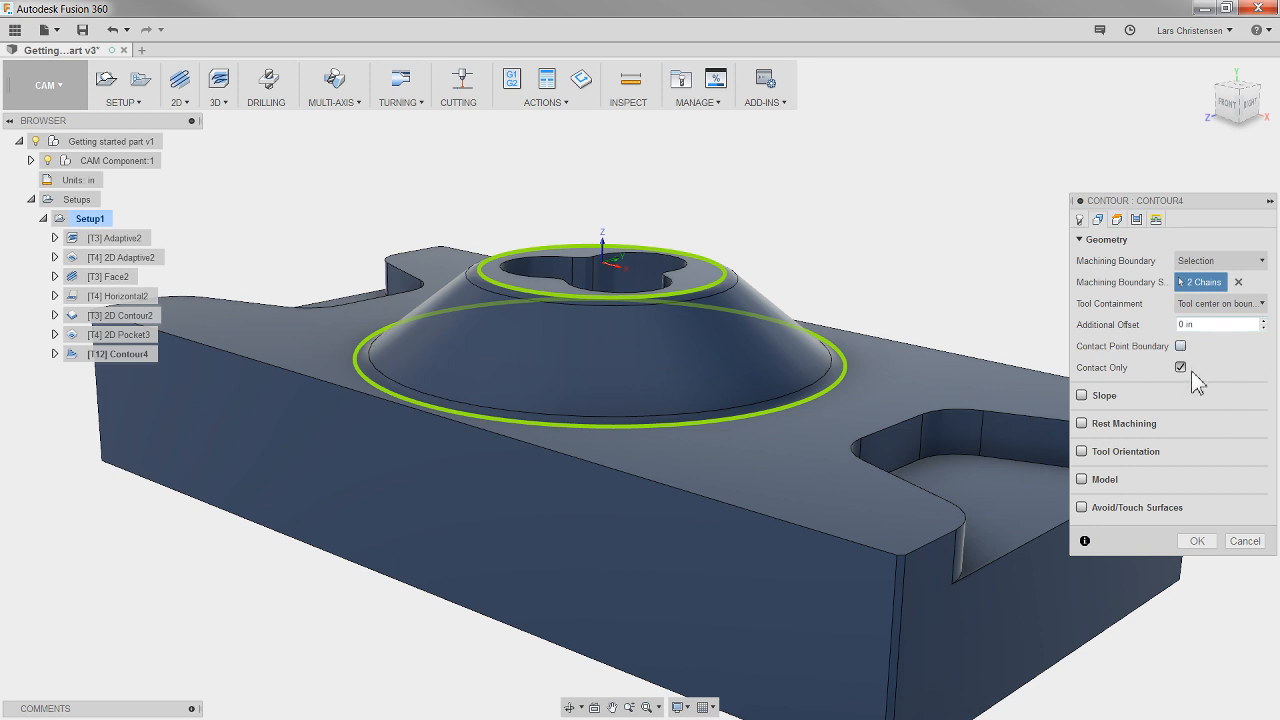
Step: Set 0.01 in radial and axial stock to leave and a 0.03 in maximum stepdown, and generate the 3D contour toolpath
{"action": "left_click", "coordinate": [1133, 221]}
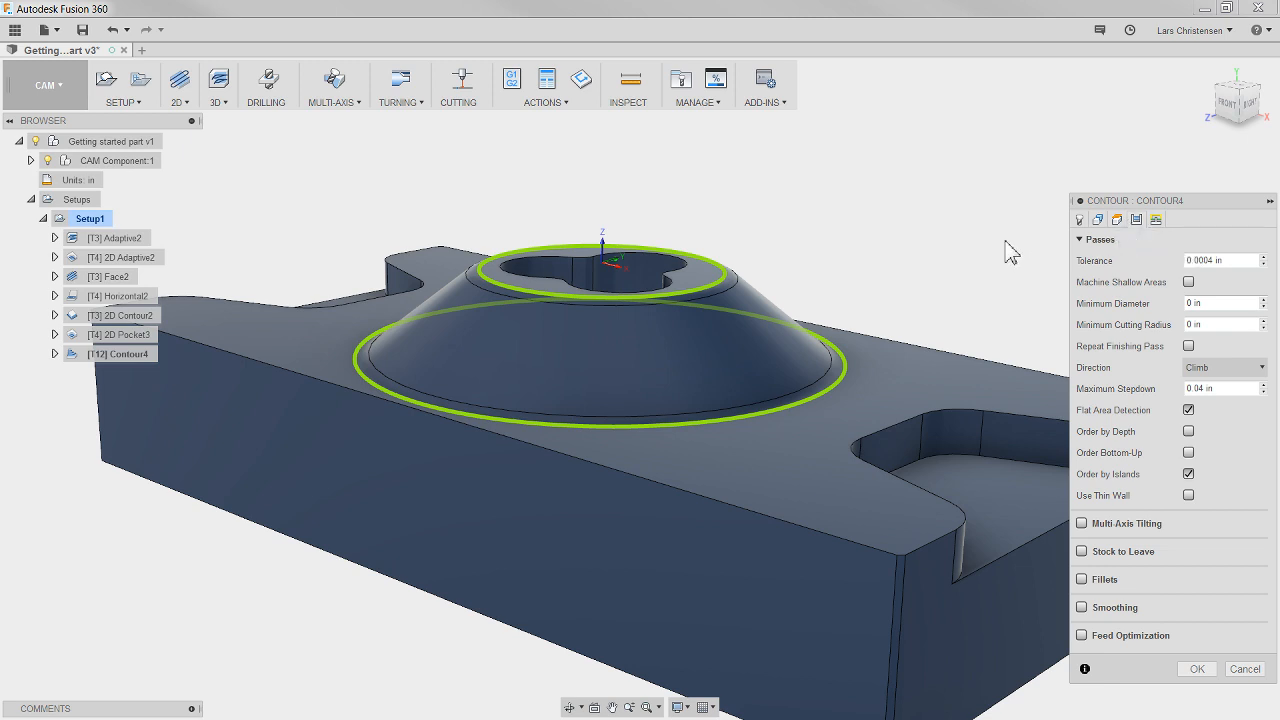
{"action": "left_click", "coordinate": [1082, 551]}
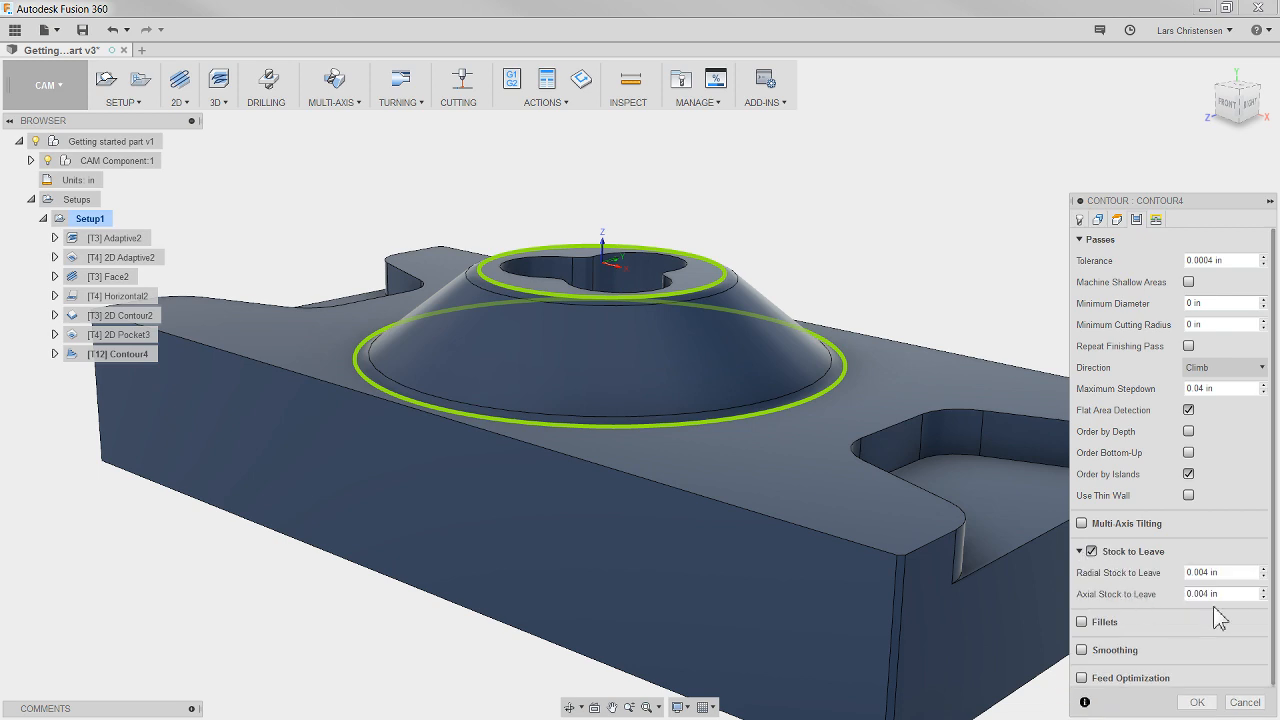
{"action": "left_click_drag", "start_coordinate": [1238, 572], "coordinate": [1113, 573]}
{"action": "key", "text": "BackSpace"}
{"action": "left_click", "coordinate": [1198, 389]}
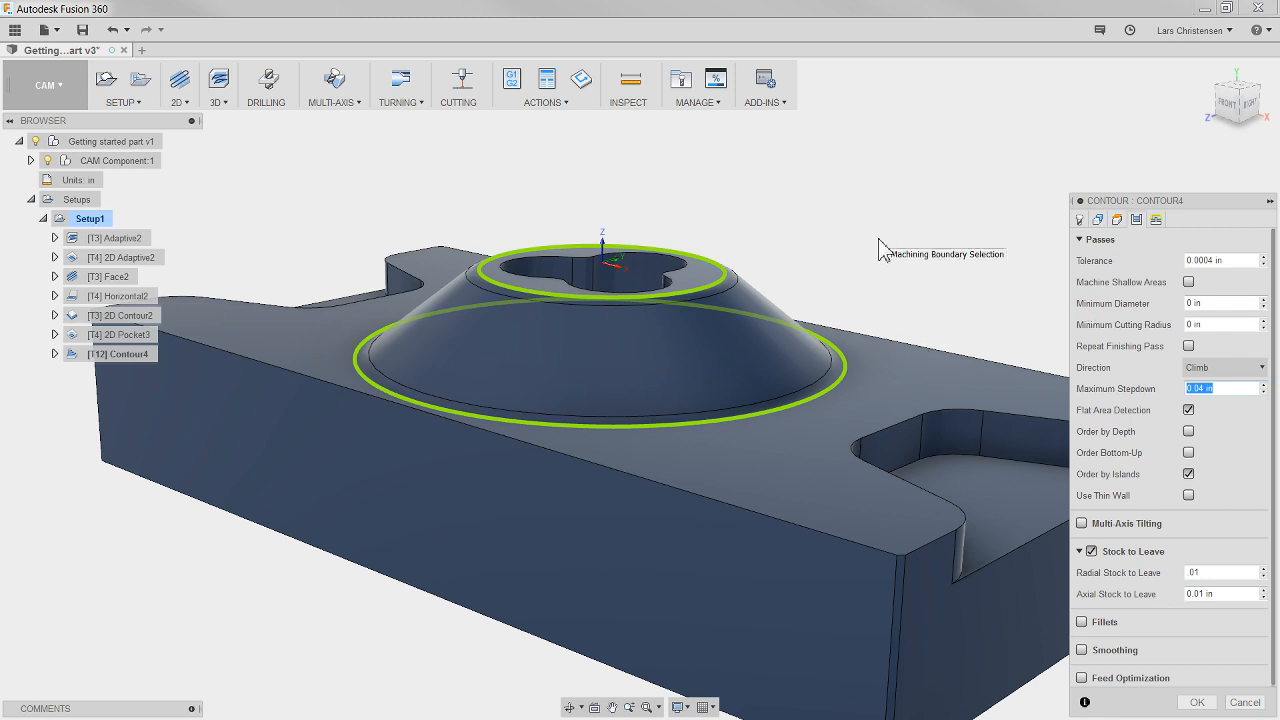
{"action": "type", "text": "03"}
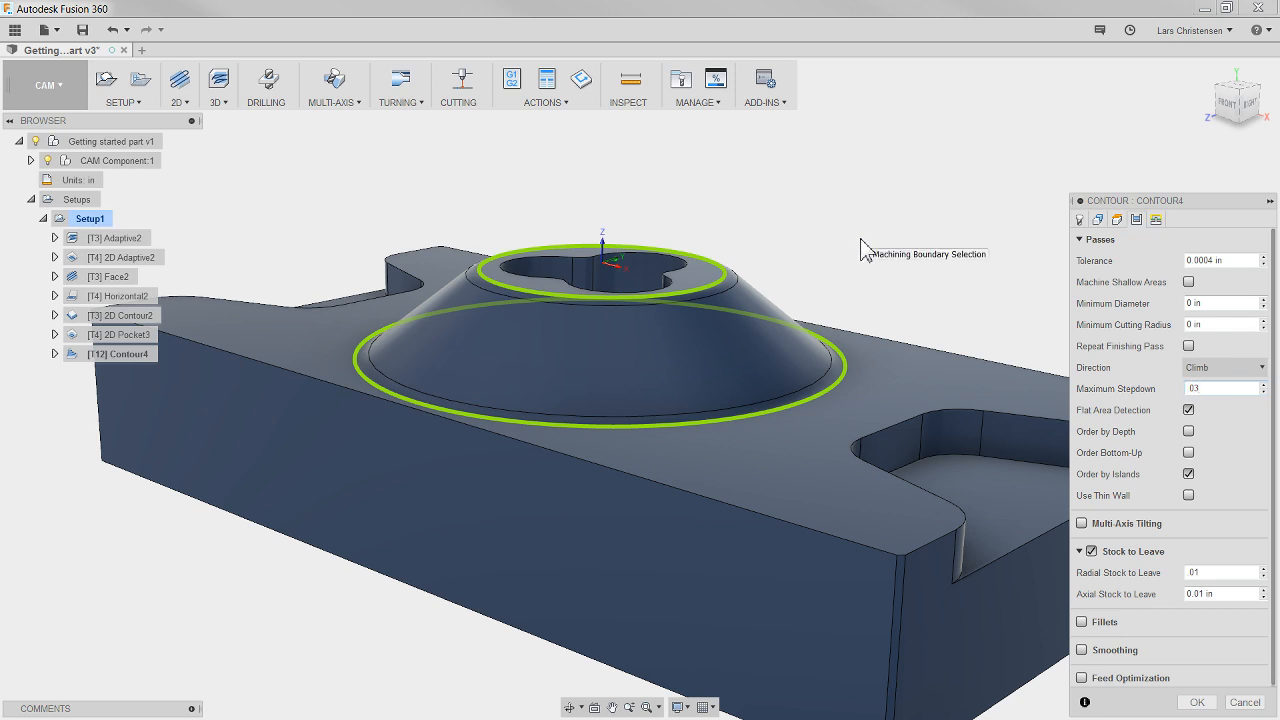
{"action": "left_click", "coordinate": [1197, 702]}
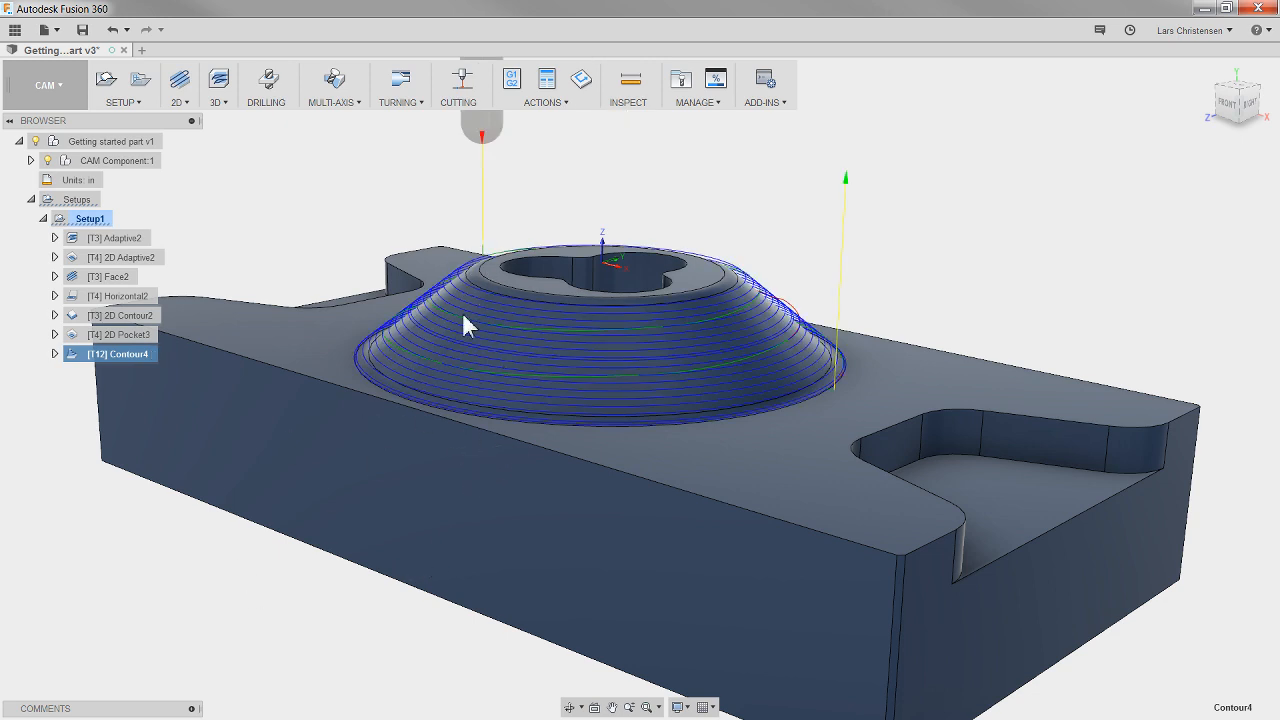
Step: Simulate Setup1 at a higher playback speed and examine how the 3D contour toolpath machines the cone
{"action": "left_click", "coordinate": [92, 219]}
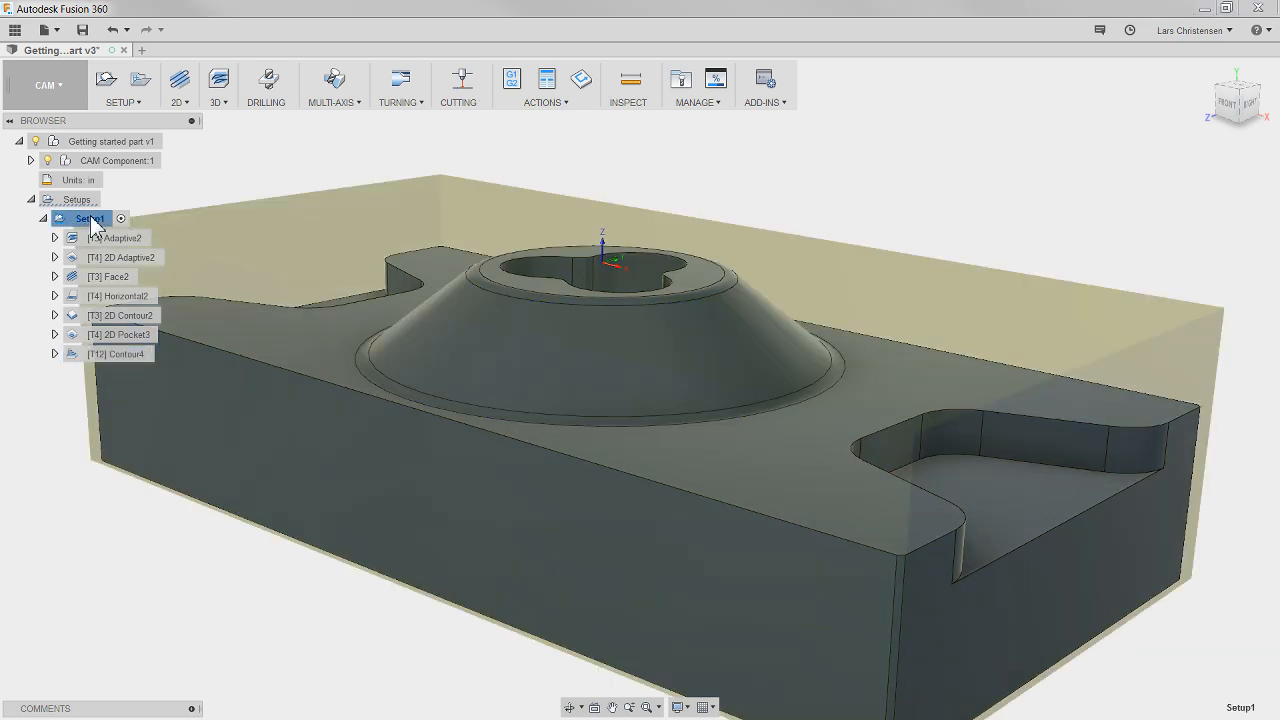
{"action": "right_click", "coordinate": [92, 223]}
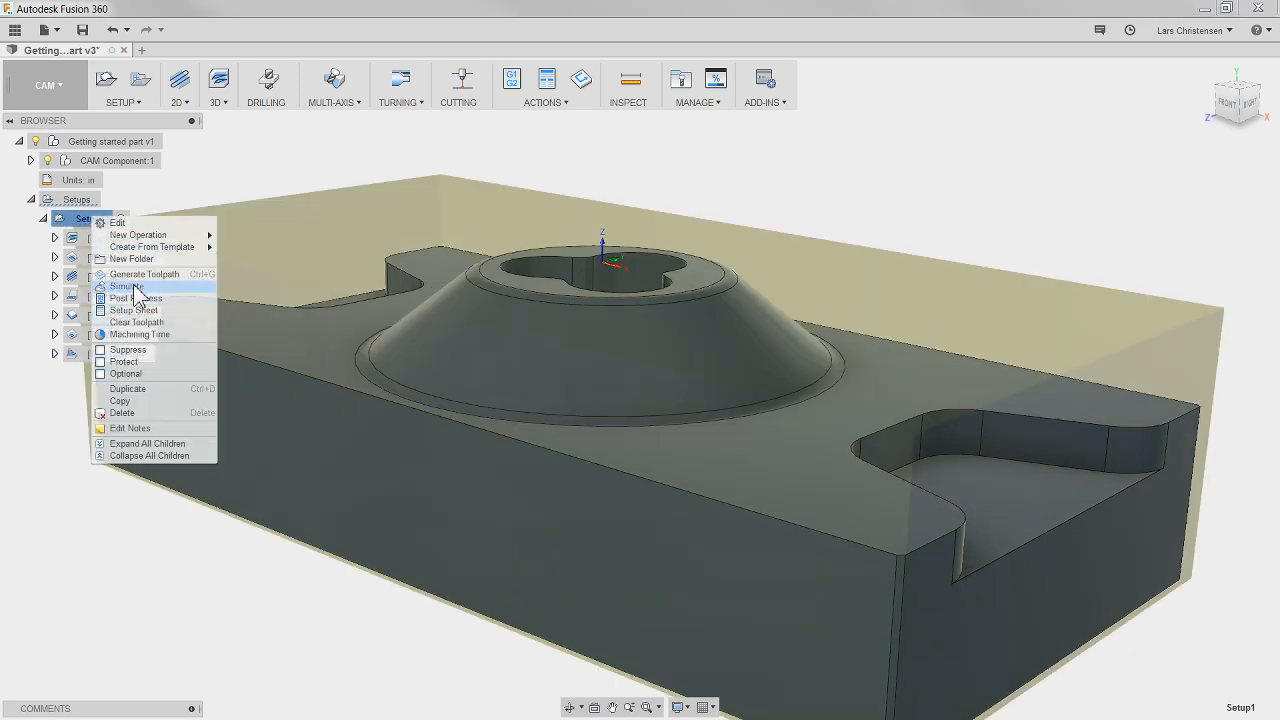
{"action": "left_click", "coordinate": [138, 295]}
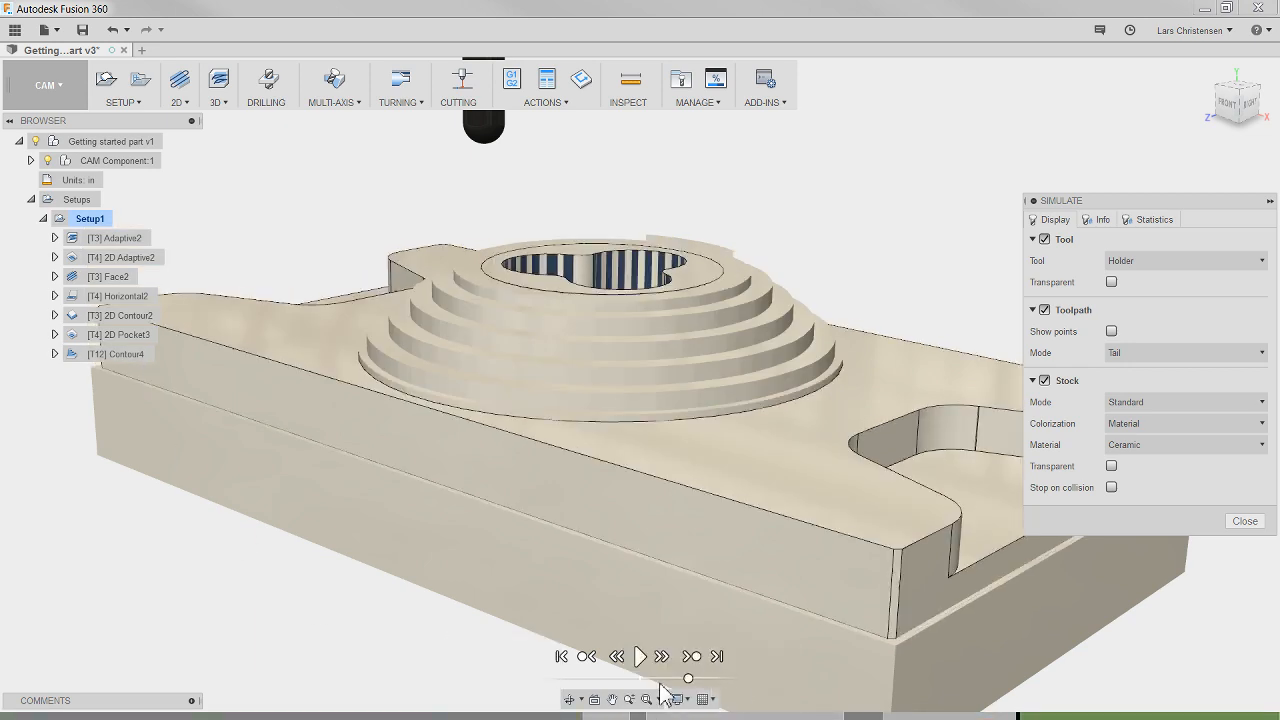
{"action": "left_click", "coordinate": [640, 656]}
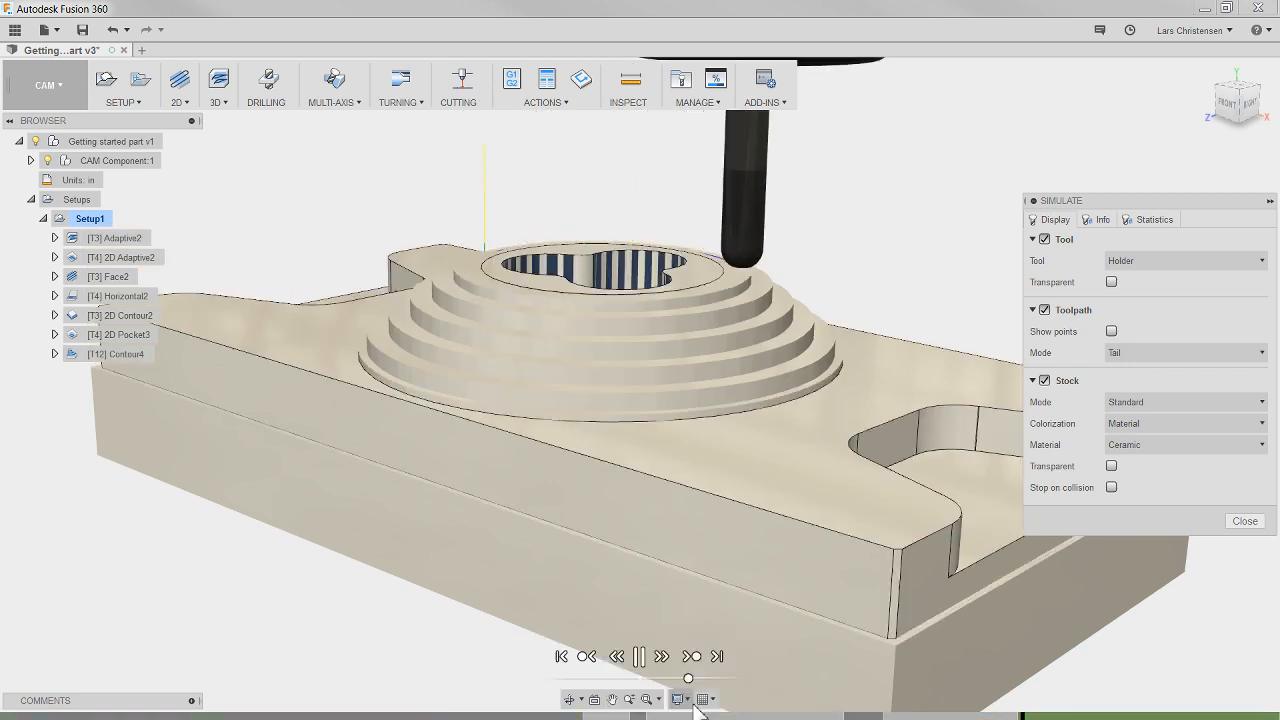
{"action": "left_click_drag", "start_coordinate": [688, 678], "coordinate": [703, 678]}
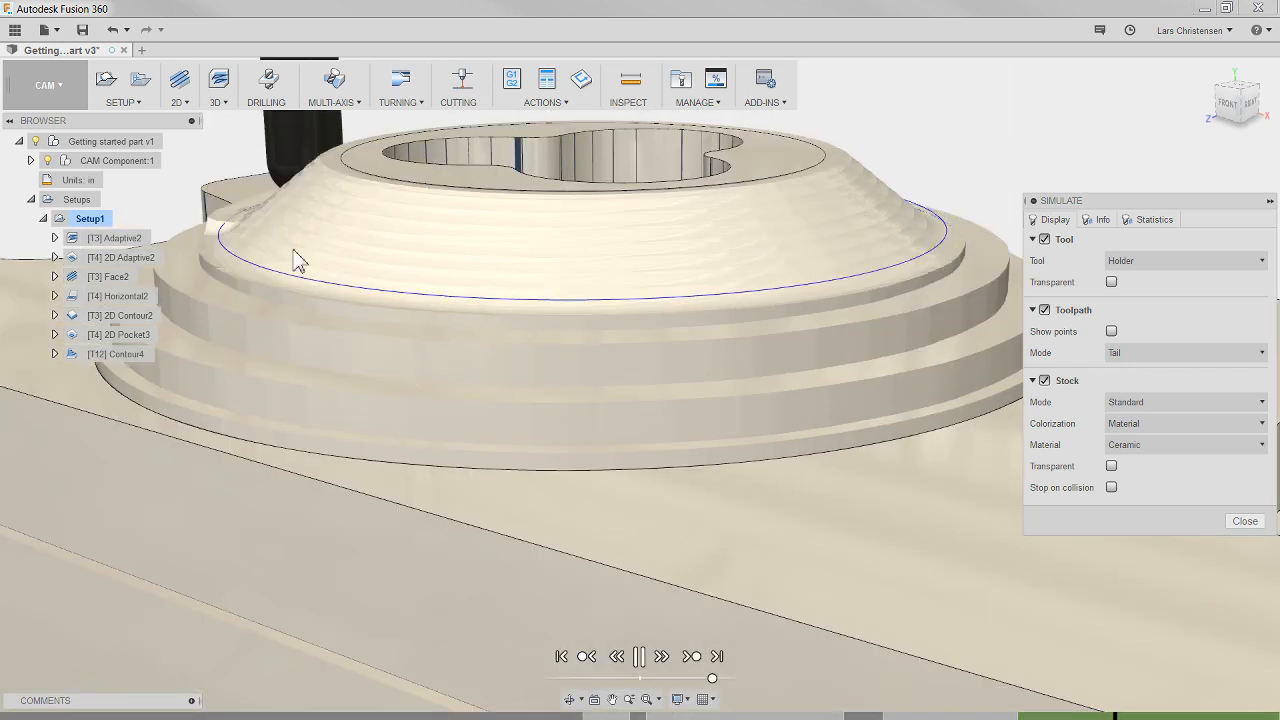
{"action": "scroll", "coordinate": [290, 235], "scroll_direction": "down", "scroll_amount": 2}
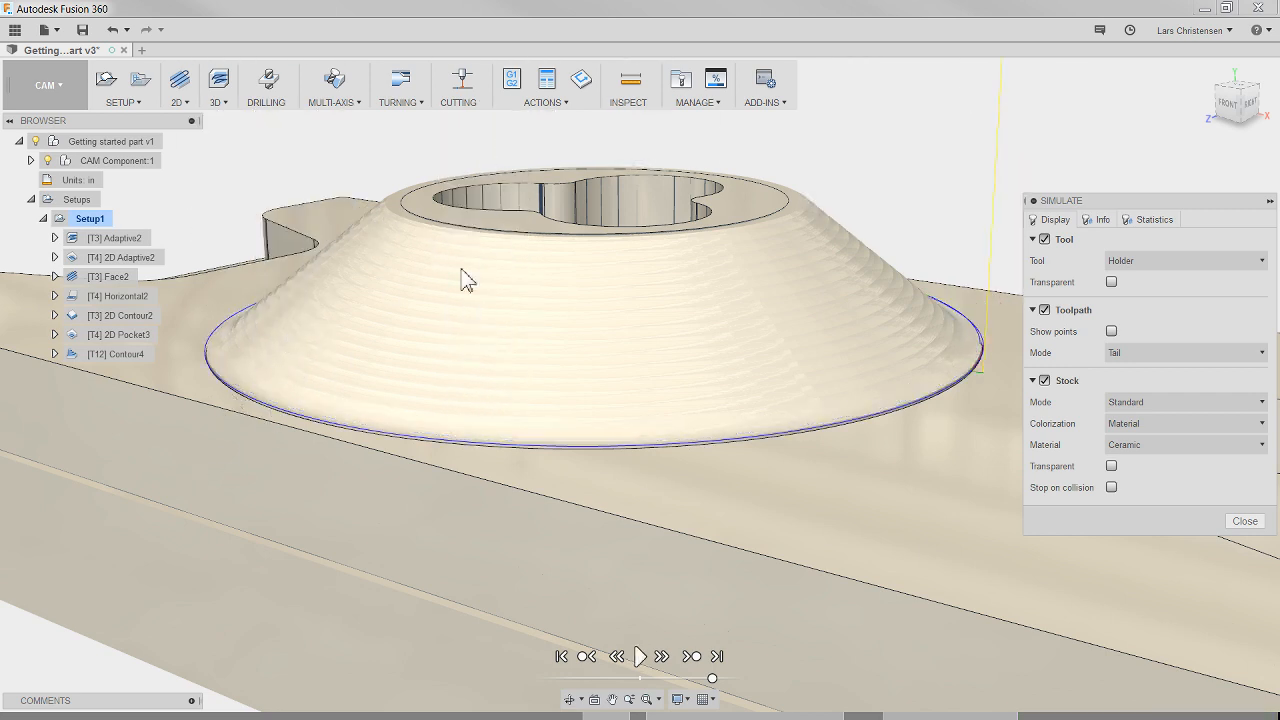
Step: Examine the simulated finish on the cone and around the whole part, and close the simulation
{"action": "middle_click_drag", "start_coordinate": [463, 280], "coordinate": [368, 260], "text": "shift"}
{"action": "scroll", "coordinate": [370, 248], "scroll_direction": "down", "scroll_amount": 4}
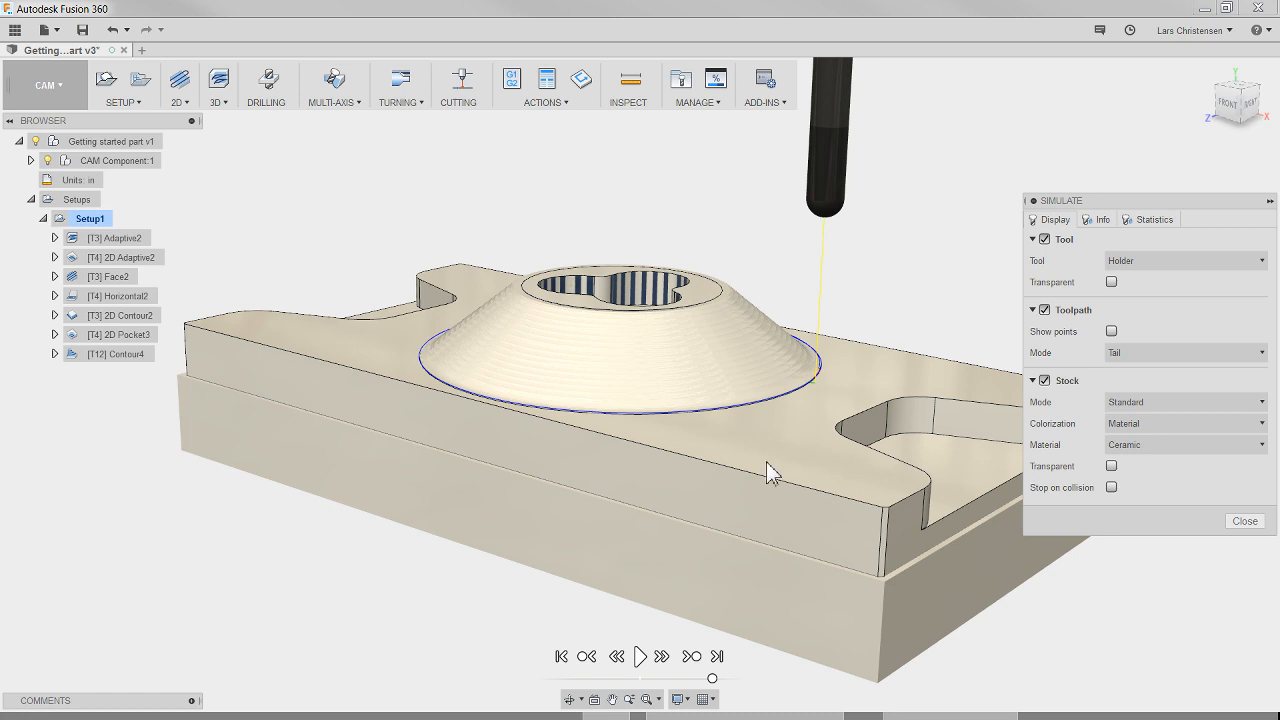
{"action": "left_click", "coordinate": [1245, 521]}
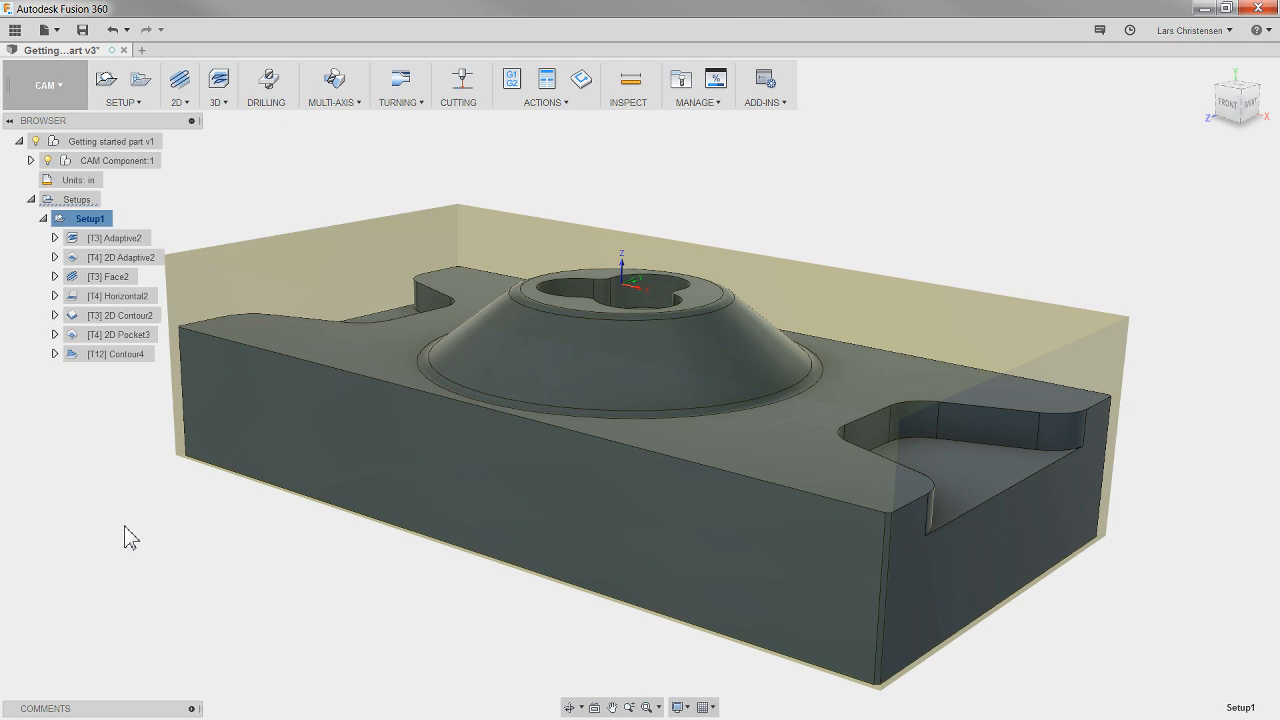
Step: Check the machining time of the Contour4 operation
{"action": "right_click", "coordinate": [127, 357]}
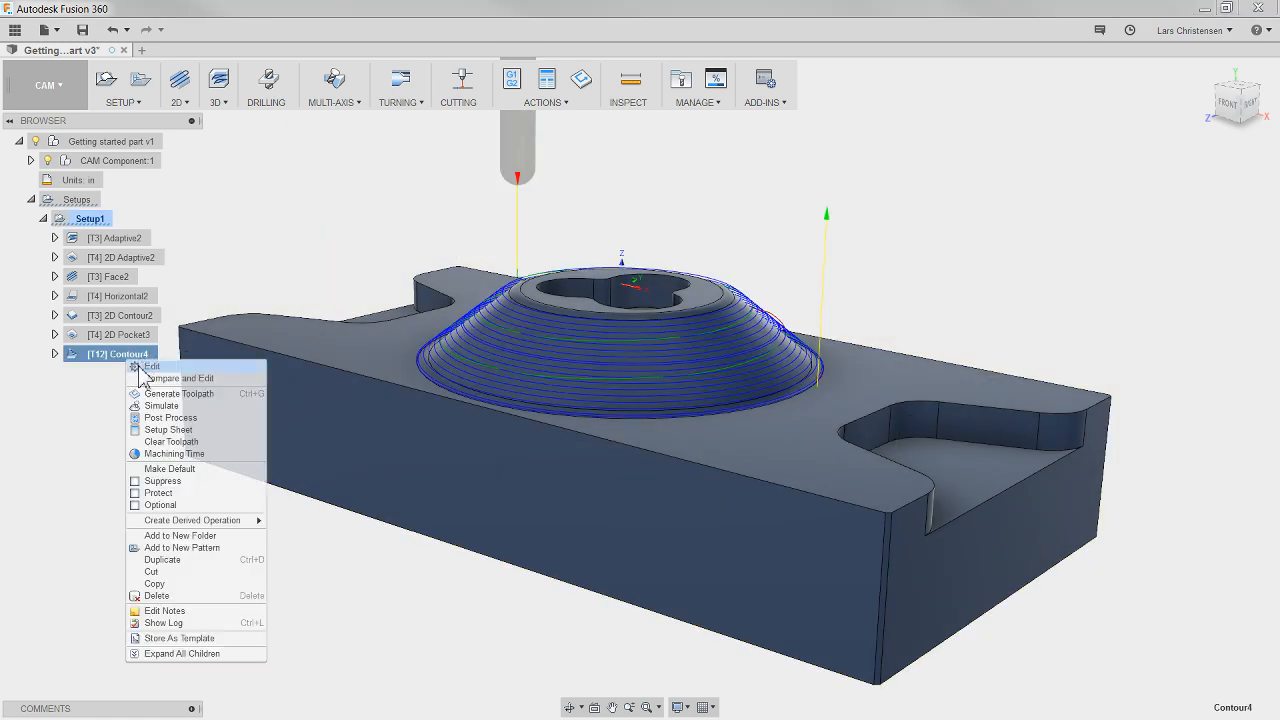
{"action": "left_click", "coordinate": [172, 458]}
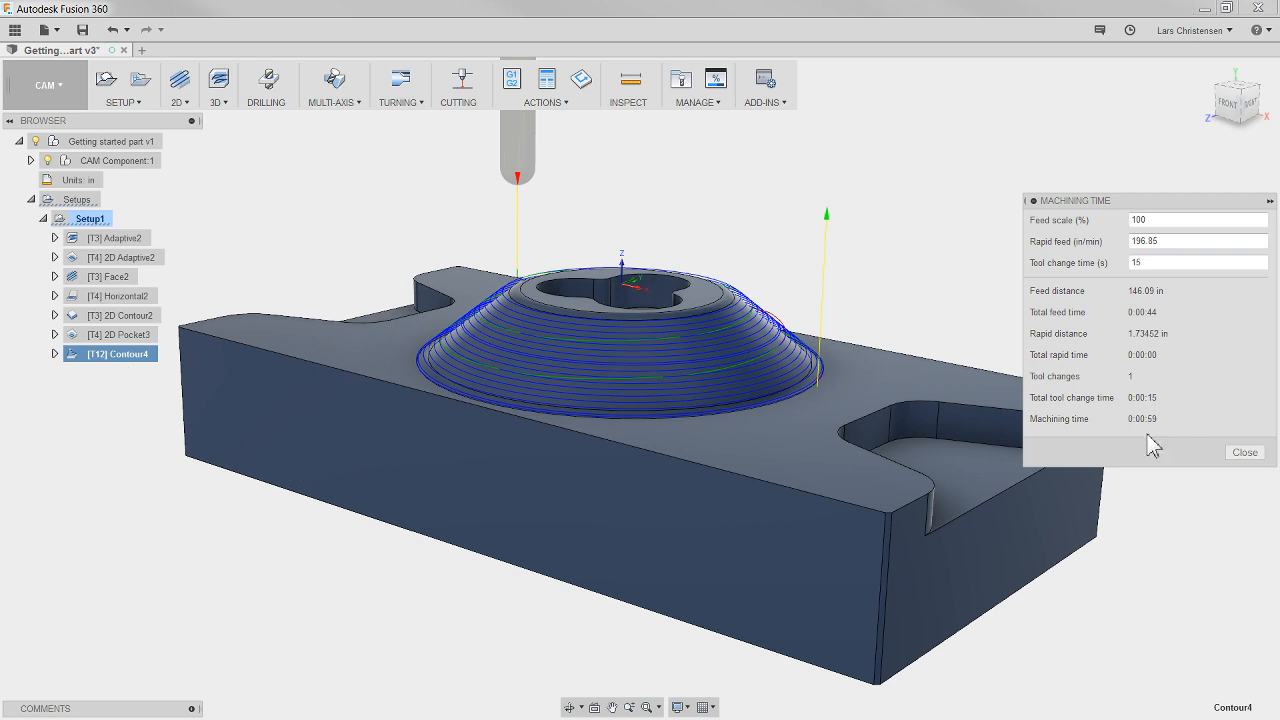
{"action": "left_click", "coordinate": [1245, 452]}
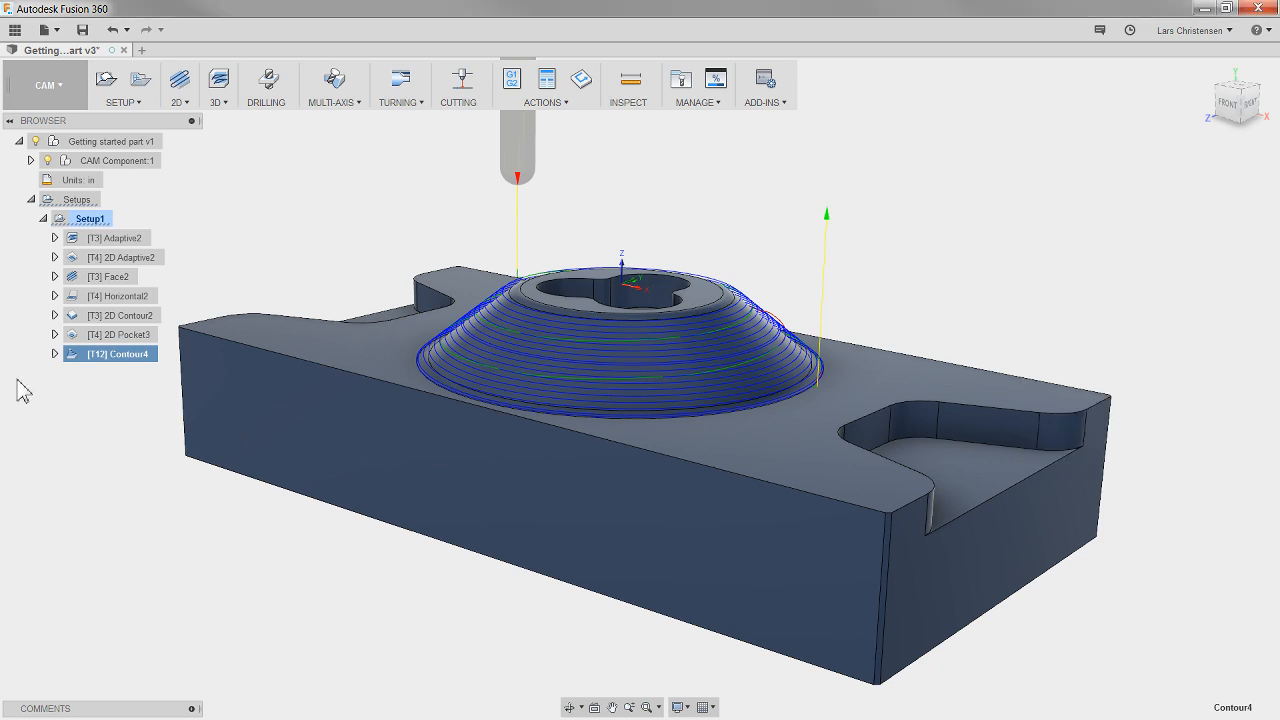
Step: Edit Contour4 to use a spindle speed of 8000 rpm and a feed per tooth of 0.001 in, and regenerate its toolpath
{"action": "right_click", "coordinate": [145, 372]}
{"action": "left_click", "coordinate": [165, 367]}
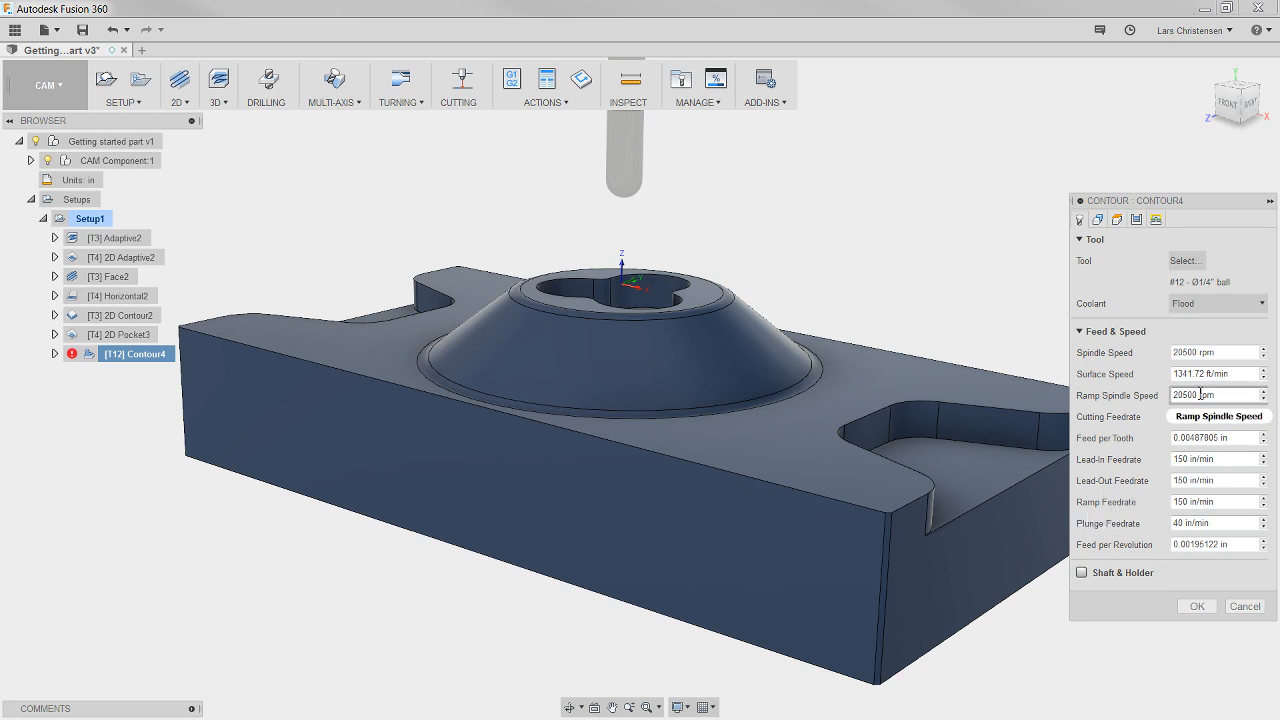
{"action": "left_click", "coordinate": [1190, 352]}
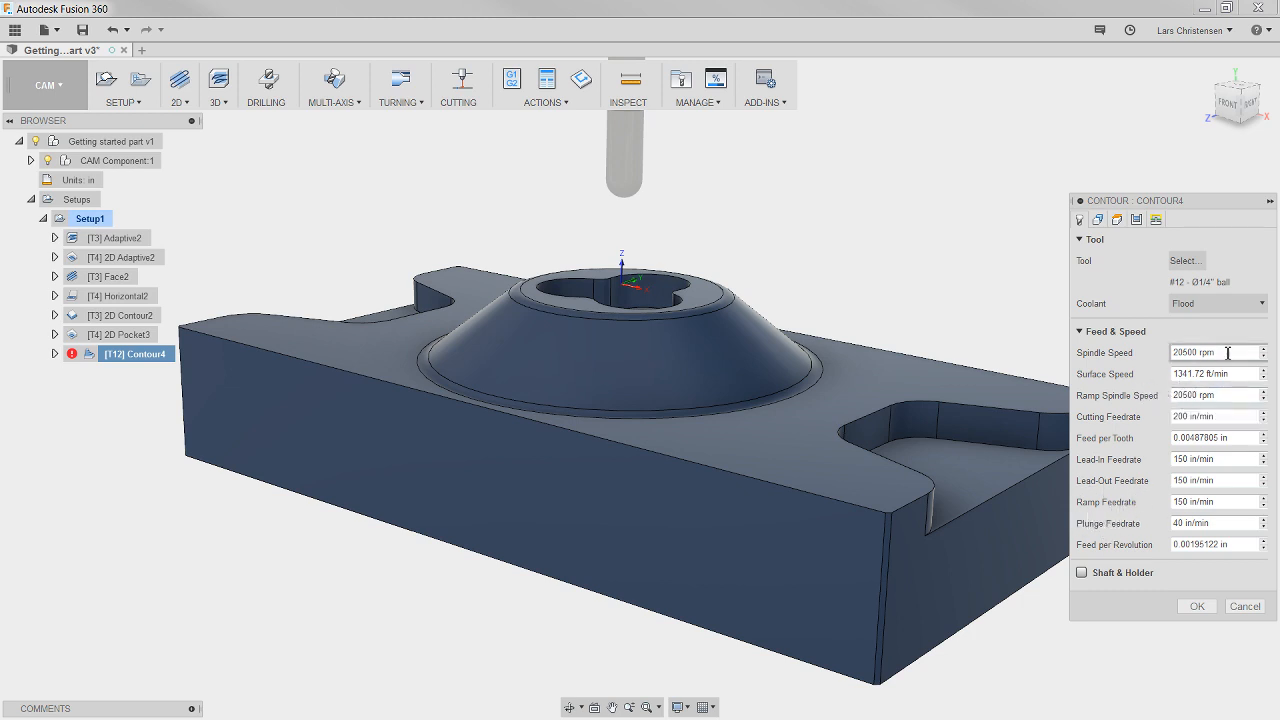
{"action": "type", "text": "8000"}
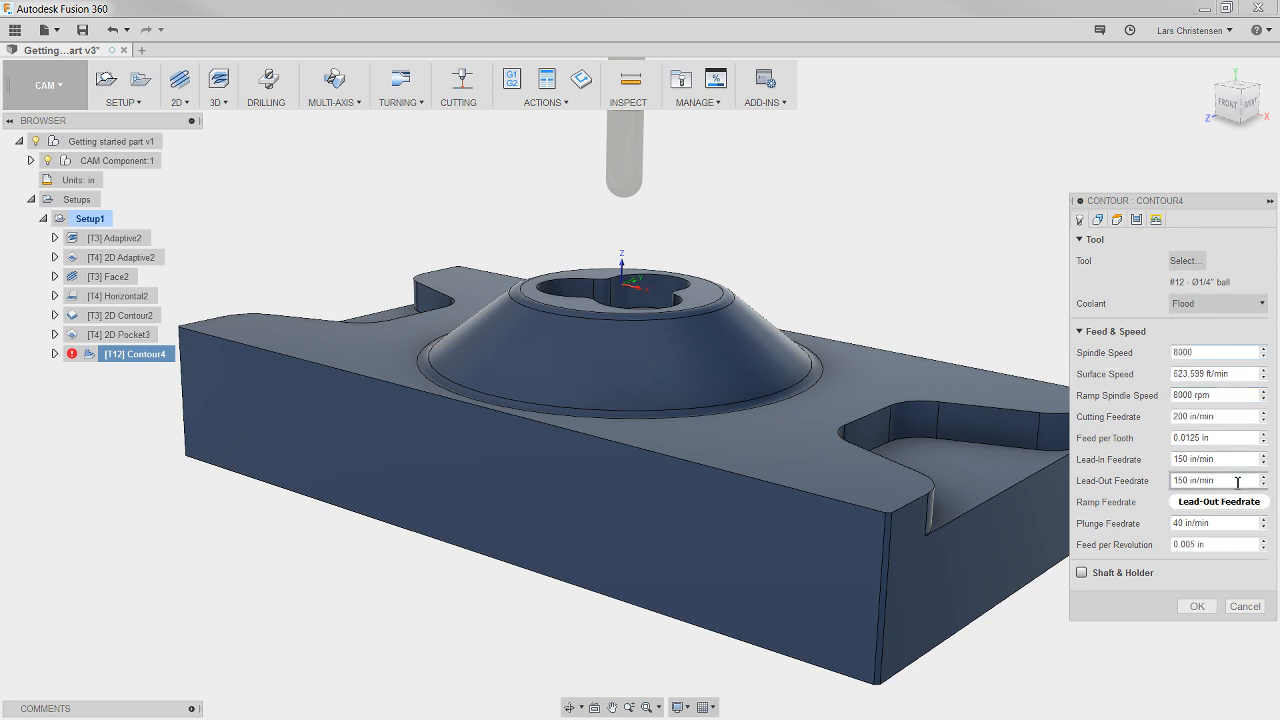
{"action": "left_click_drag", "start_coordinate": [1186, 438], "coordinate": [1216, 439]}
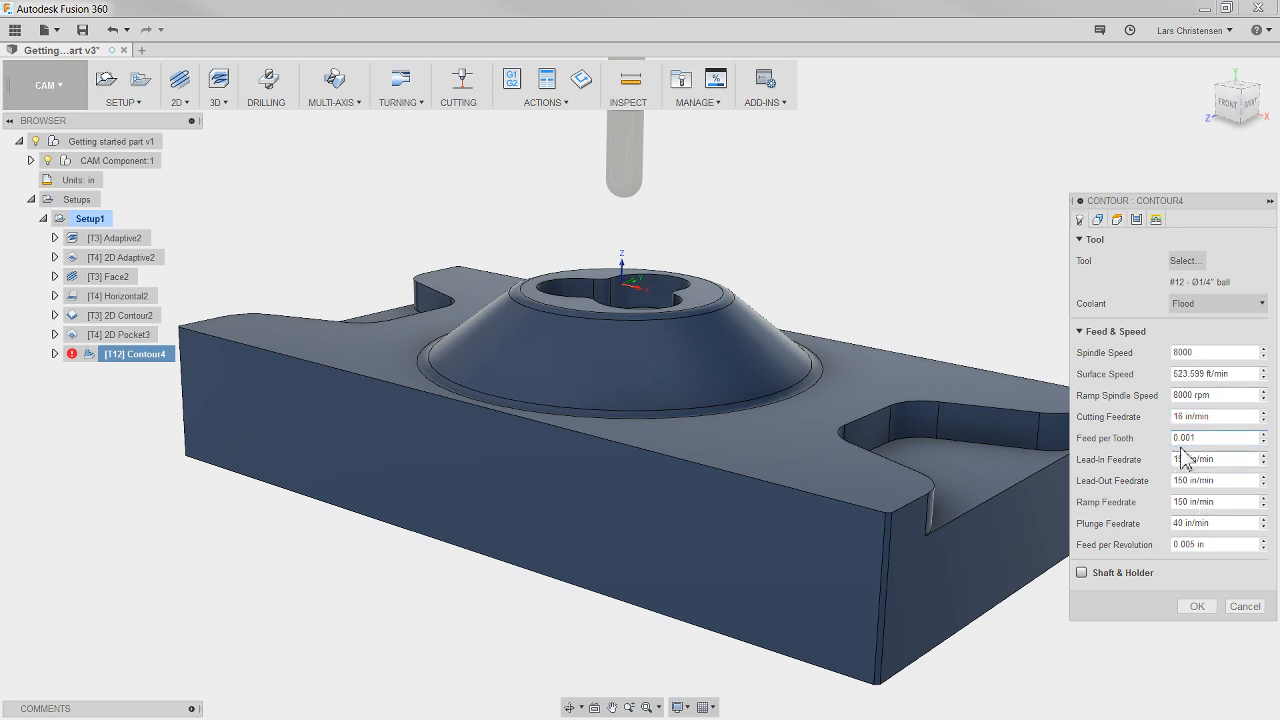
{"action": "left_click", "coordinate": [1197, 607]}
{"action": "left_click", "coordinate": [1207, 396]}
{"action": "left_click", "coordinate": [1192, 438]}
{"action": "left_click", "coordinate": [1210, 608]}
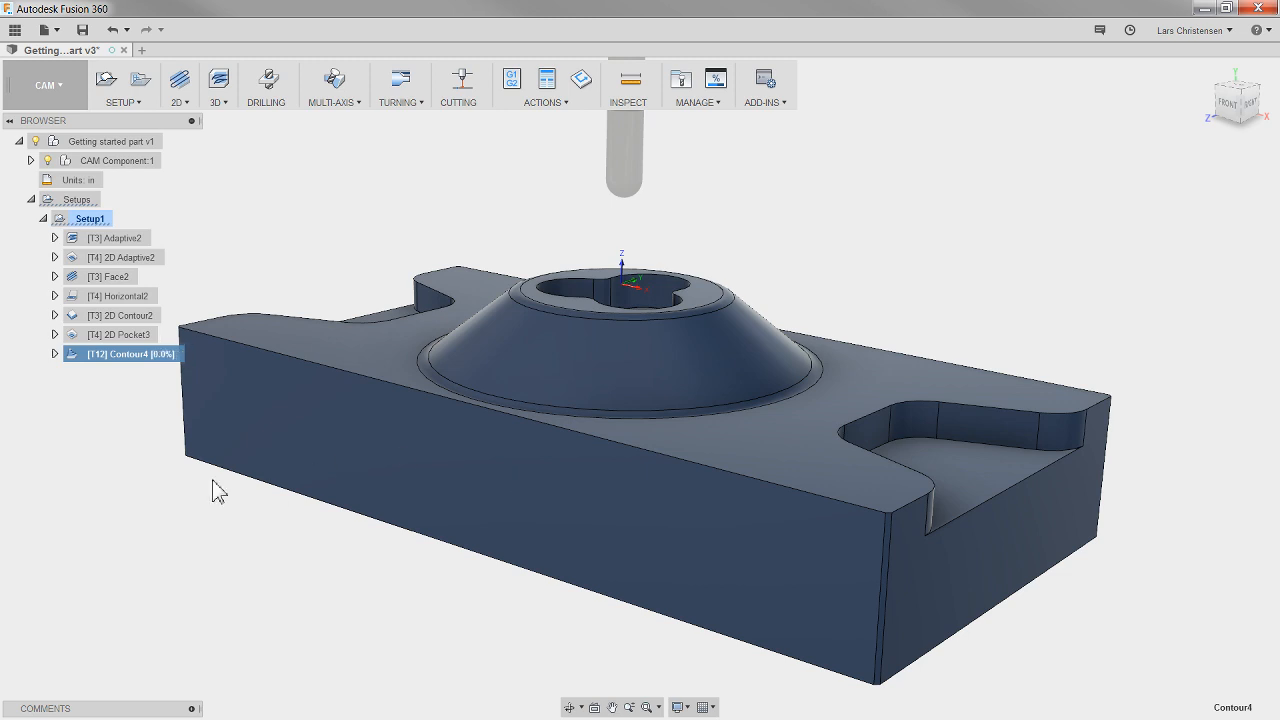
Step: Check Contour4's machining time again with the new feed and speed
{"action": "right_click", "coordinate": [105, 355]}
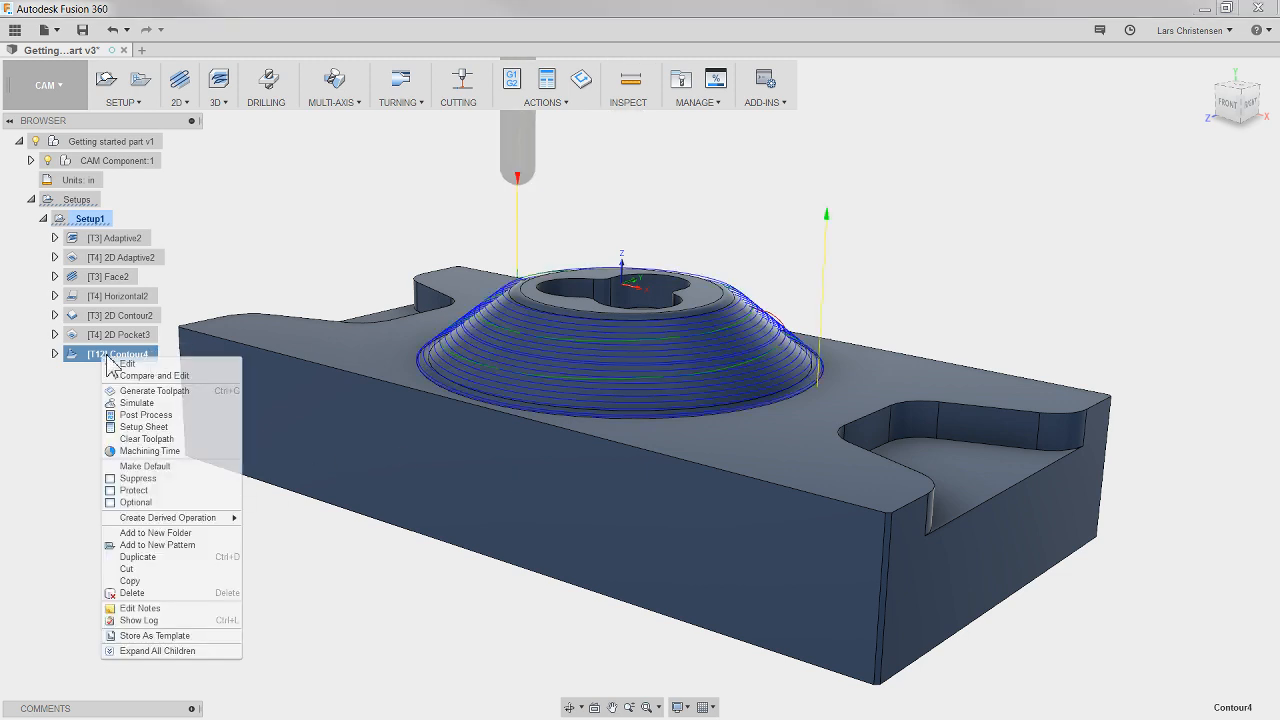
{"action": "left_click", "coordinate": [140, 451]}
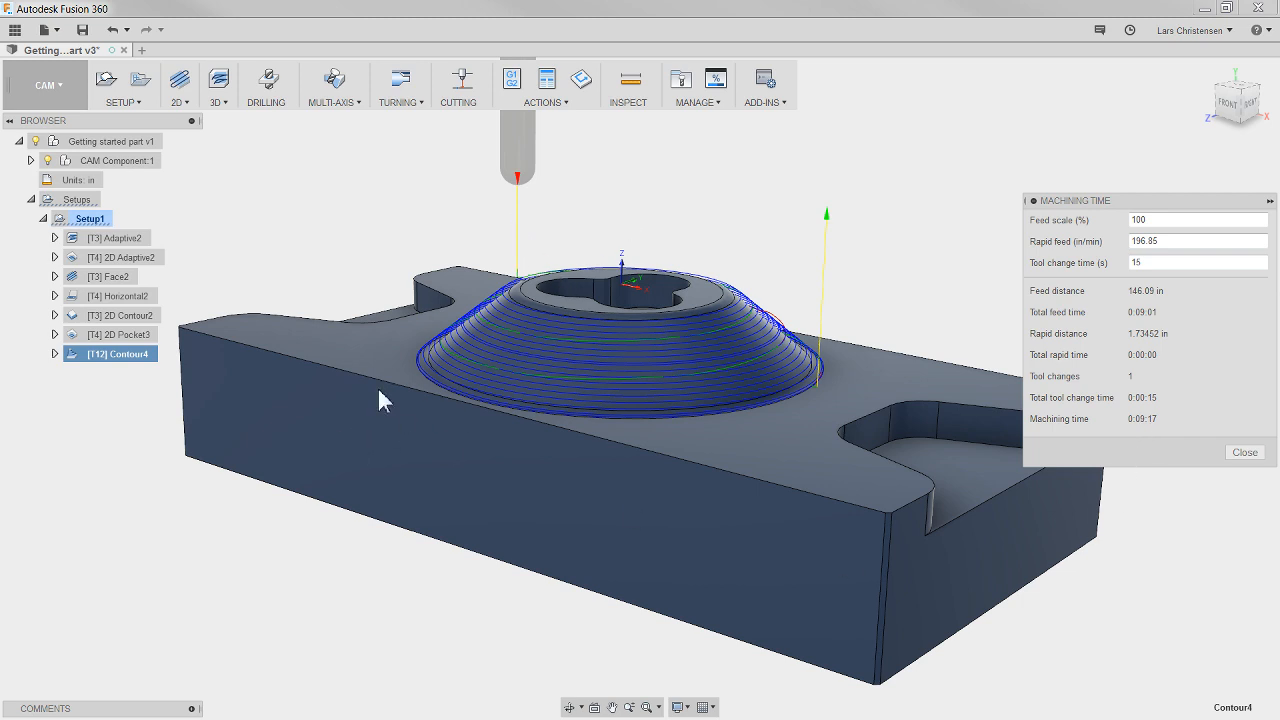
{"action": "left_click", "coordinate": [1248, 454]}
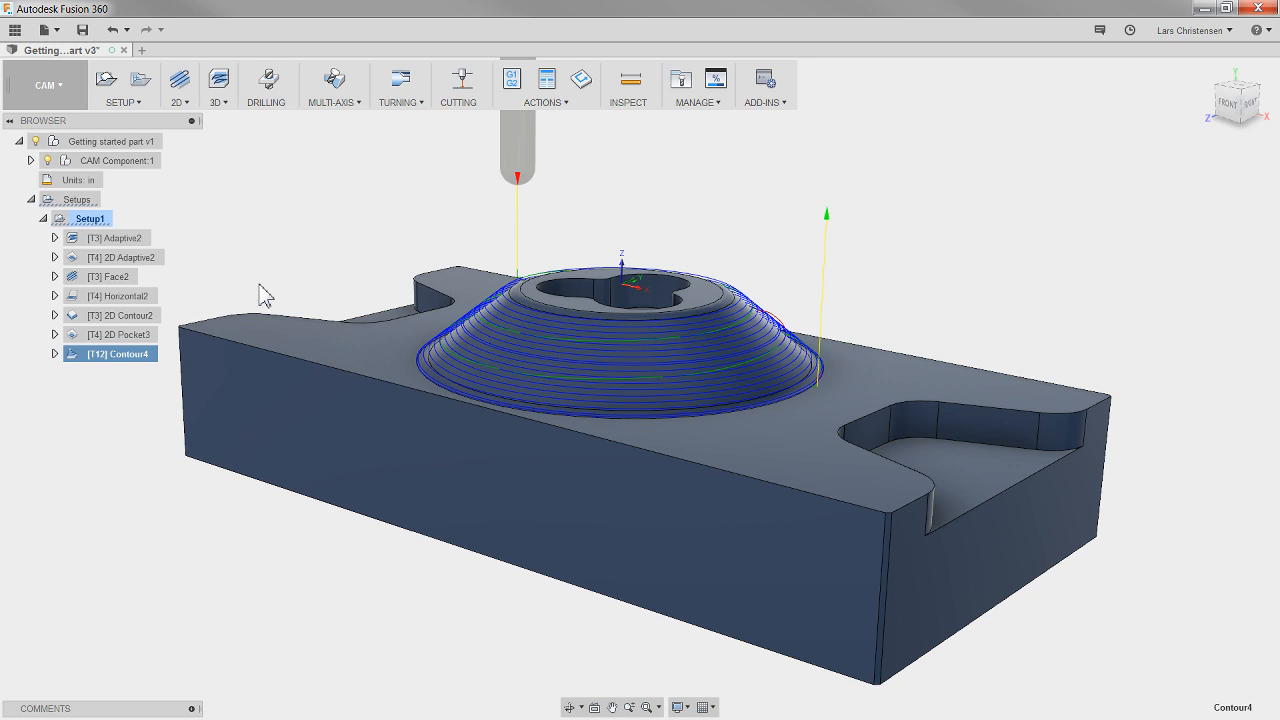
Step: Create a derived 3D Contour operation from Contour4
{"action": "right_click", "coordinate": [148, 355]}
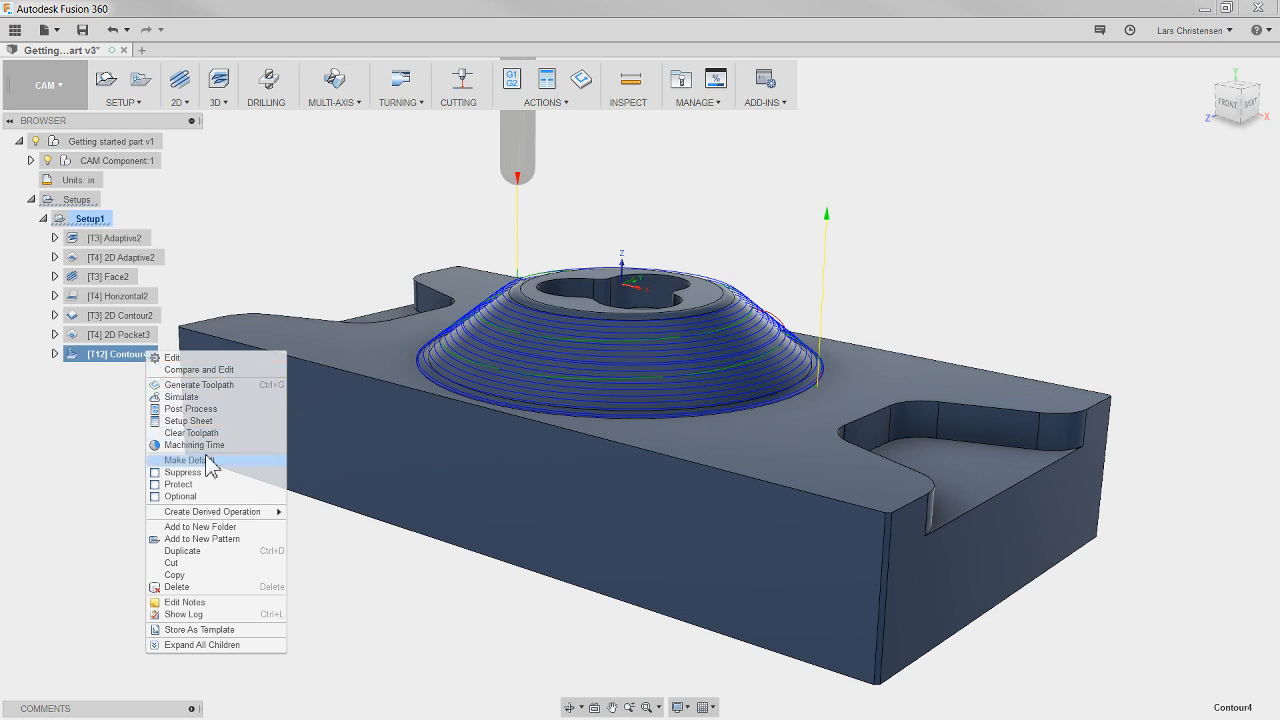
{"action": "mouse_move", "coordinate": [258, 514]}
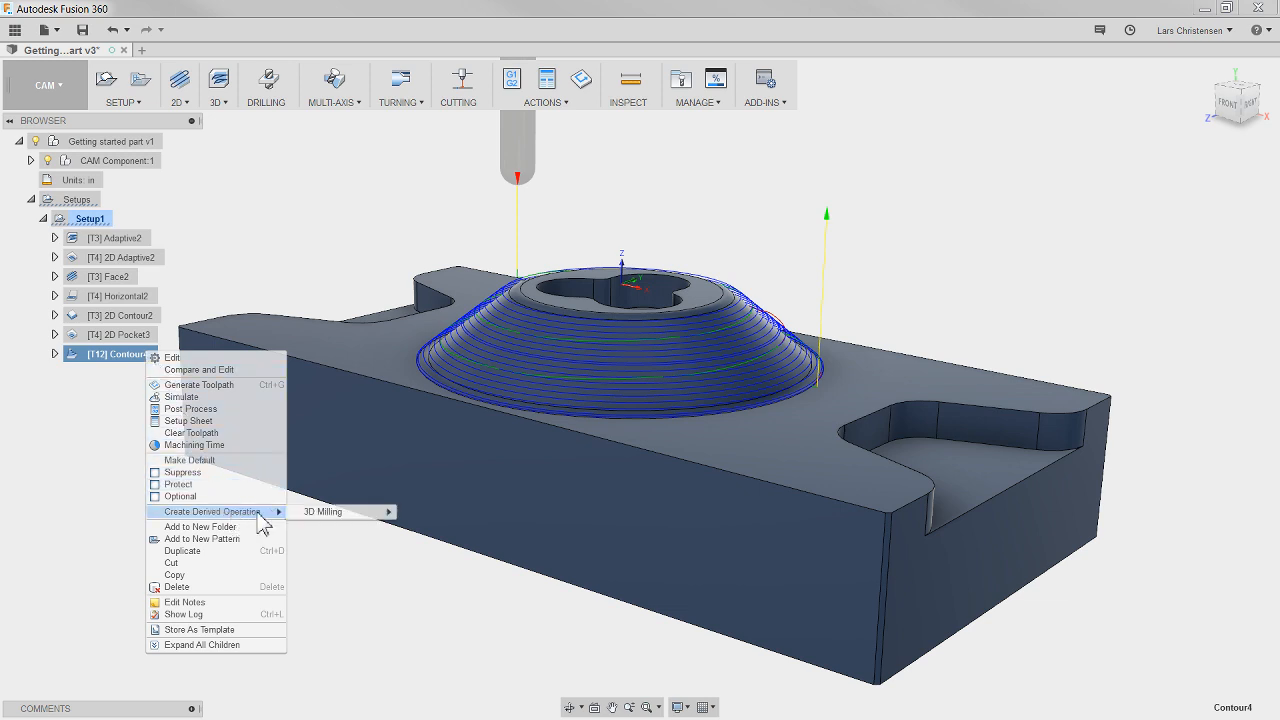
{"action": "mouse_move", "coordinate": [336, 514]}
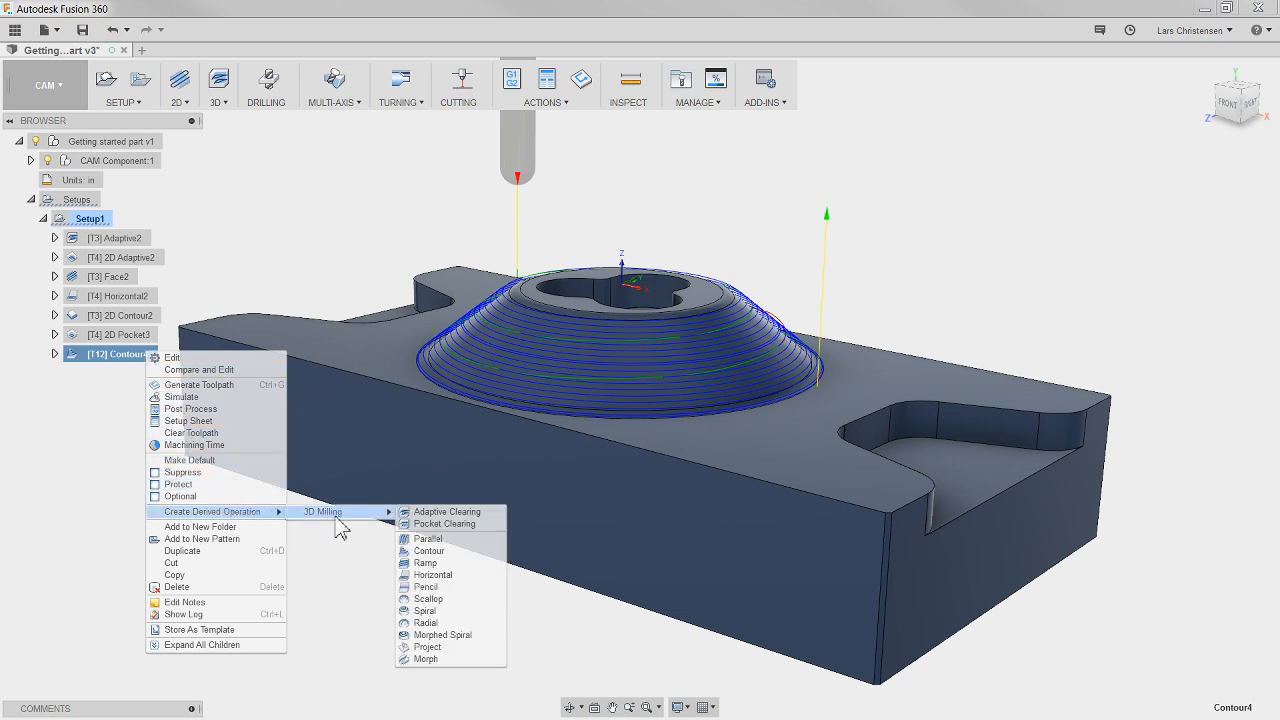
{"action": "left_click", "coordinate": [429, 551]}
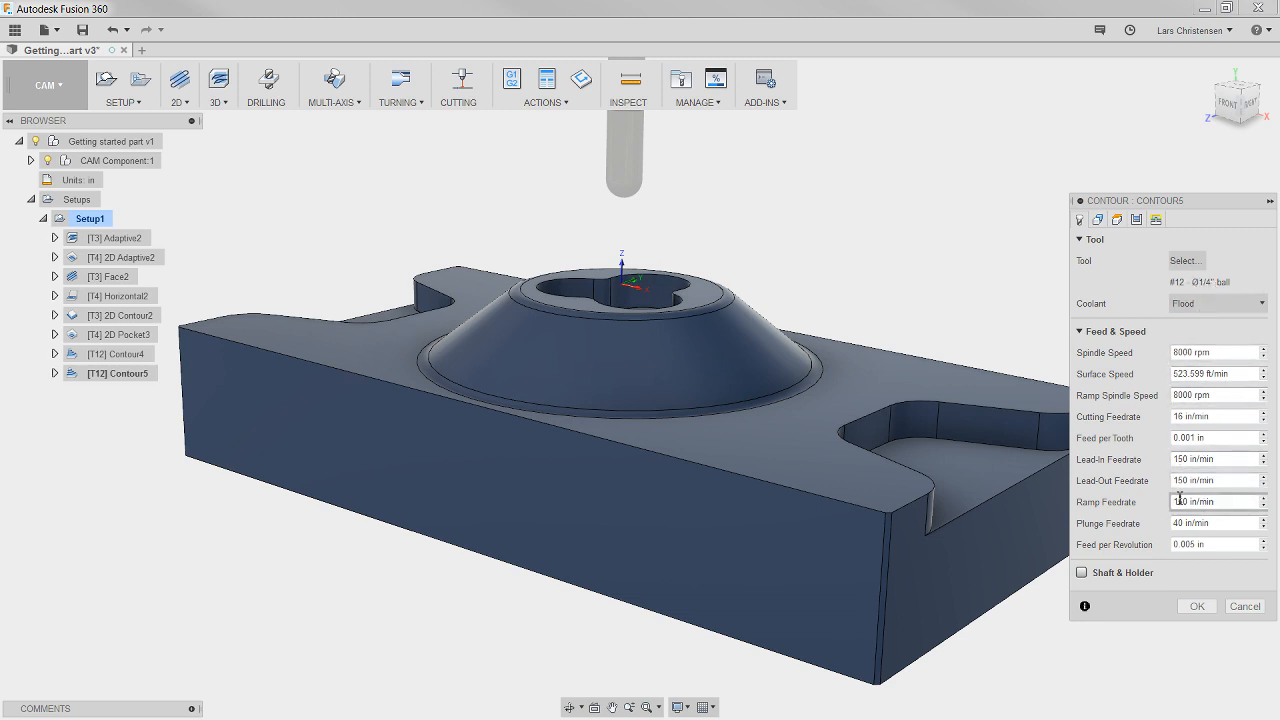
Step: Turn off stock to leave for the derived contour, set its maximum stepdown to 0.01 in, and generate the toolpath
{"action": "left_click", "coordinate": [1136, 221]}
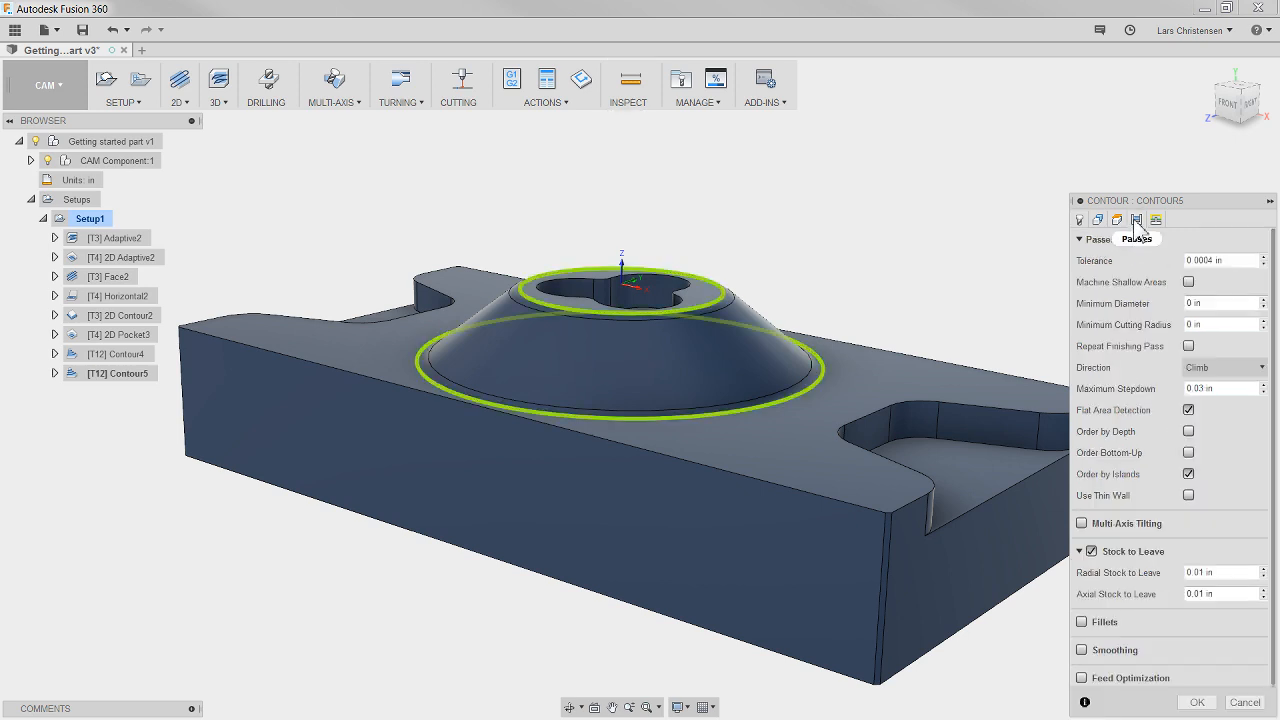
{"action": "left_click", "coordinate": [1092, 551]}
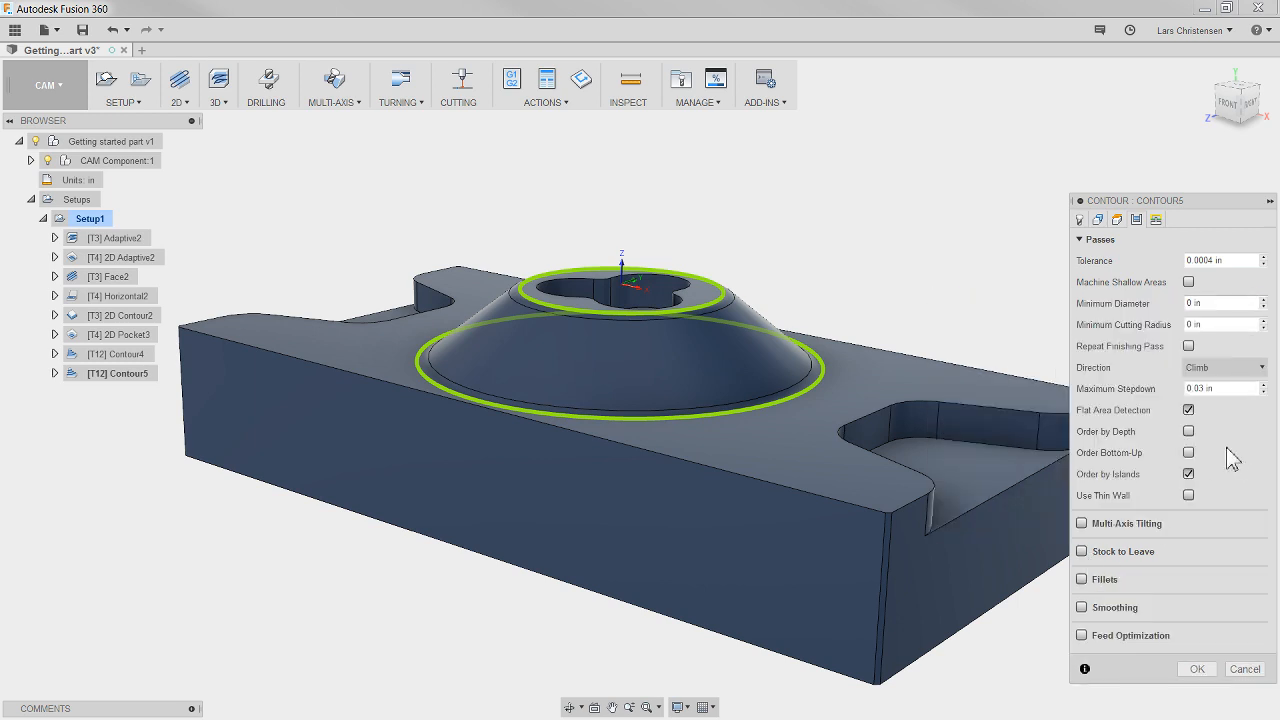
{"action": "left_click", "coordinate": [1216, 388]}
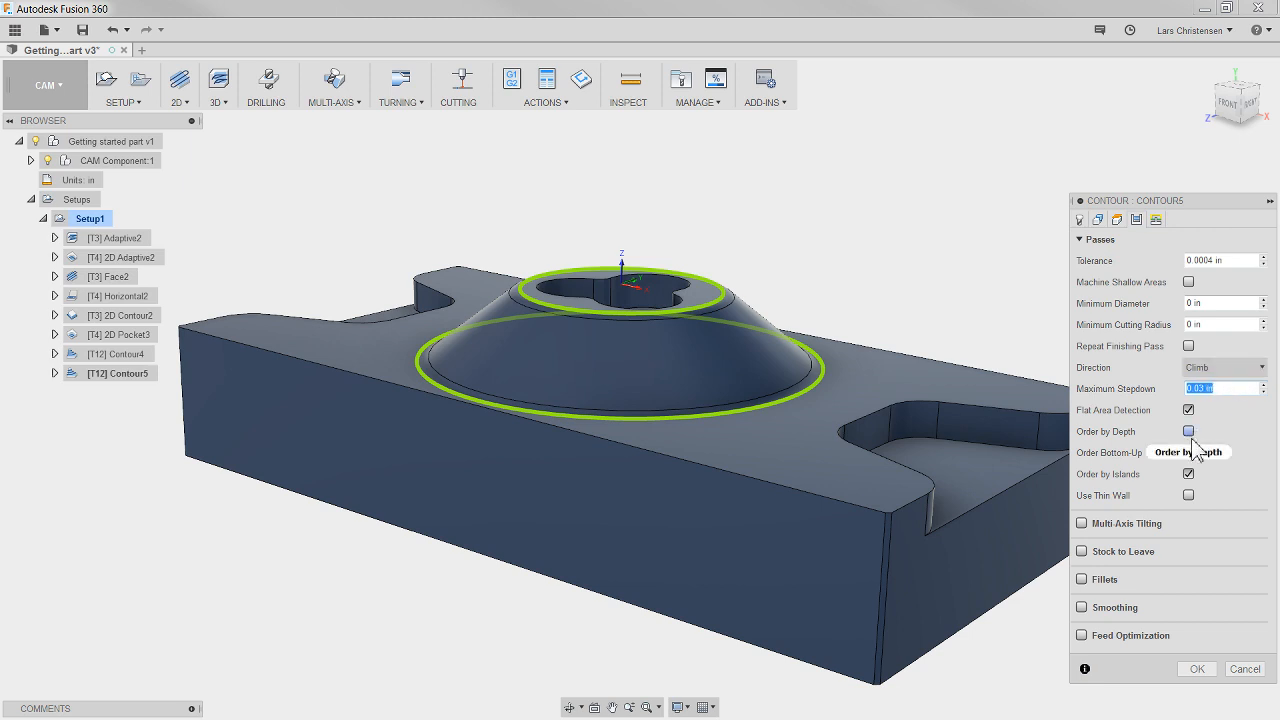
{"action": "mouse_move", "coordinate": [1198, 452]}
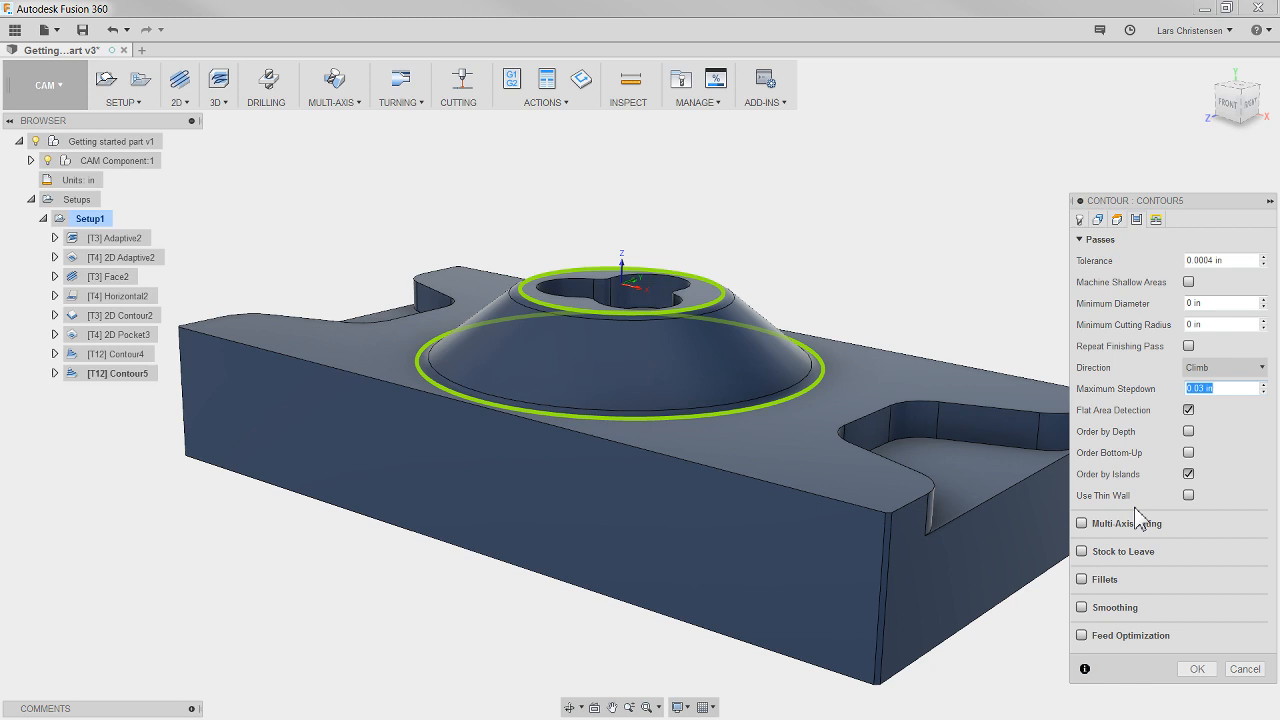
{"action": "type", "text": ".01"}
{"action": "left_click", "coordinate": [1197, 669]}
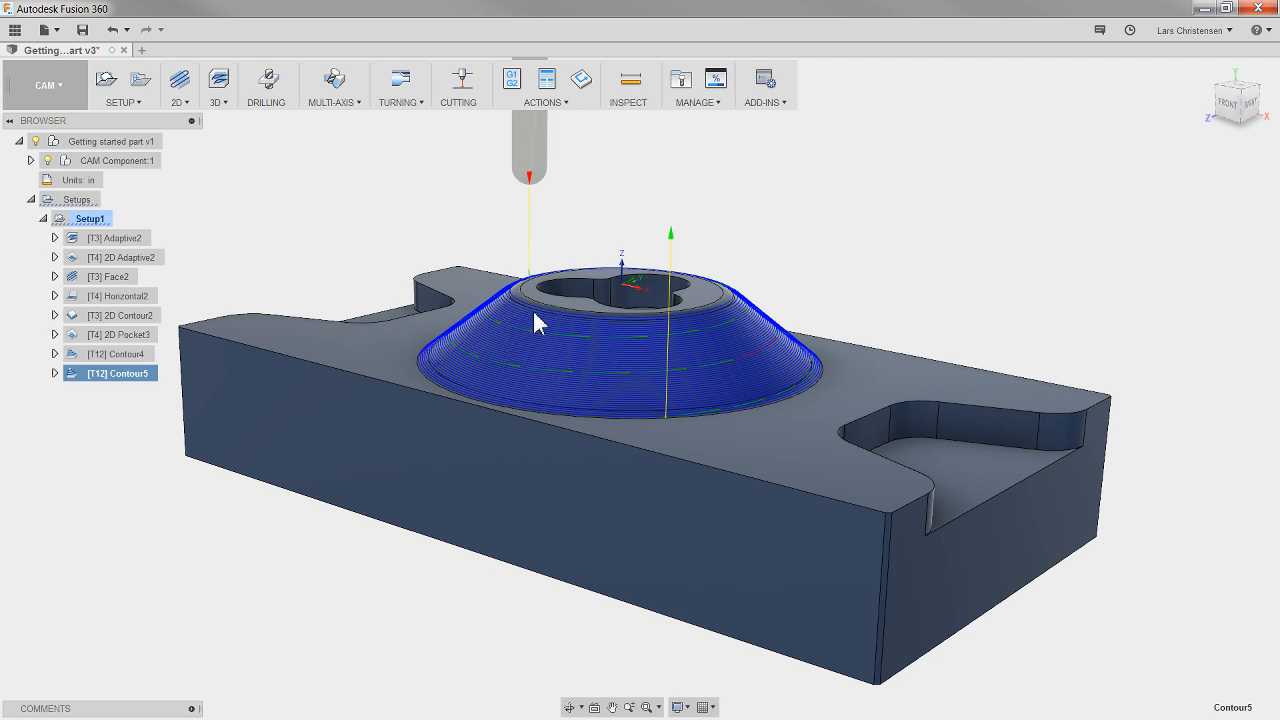
Step: Check the machining time of the derived Contour5 operation
{"action": "right_click", "coordinate": [111, 380]}
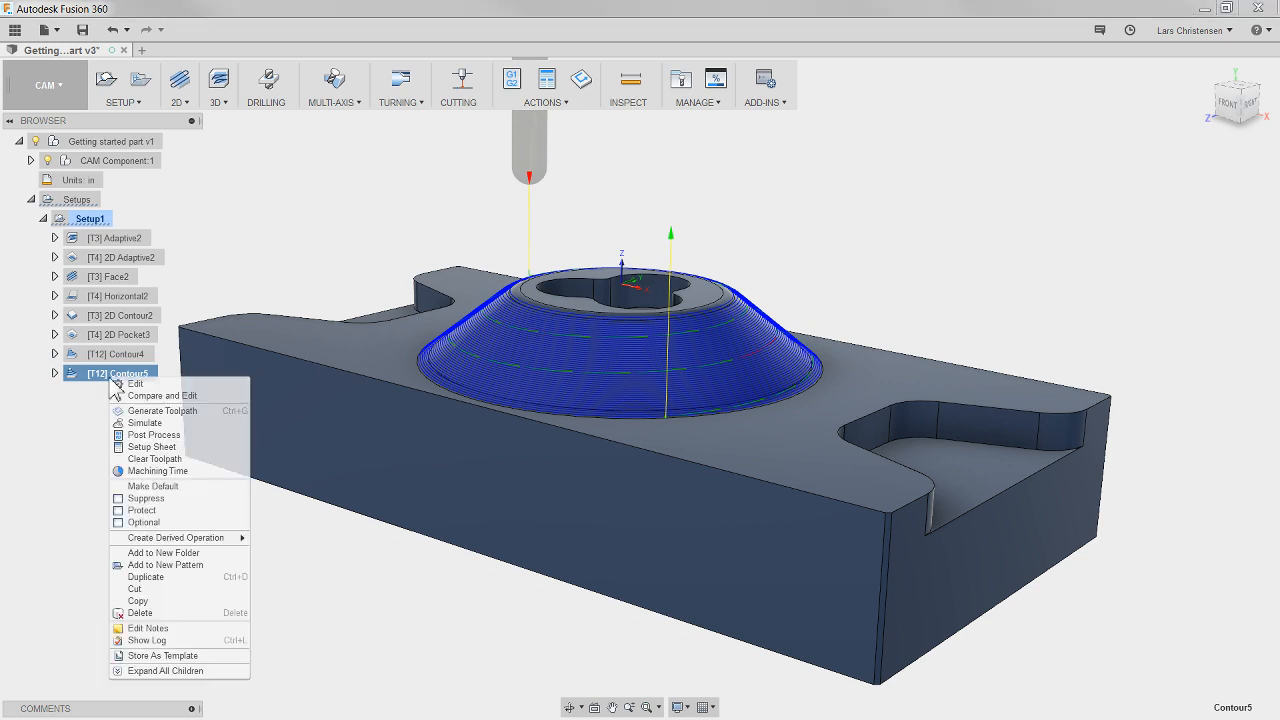
{"action": "left_click", "coordinate": [150, 472]}
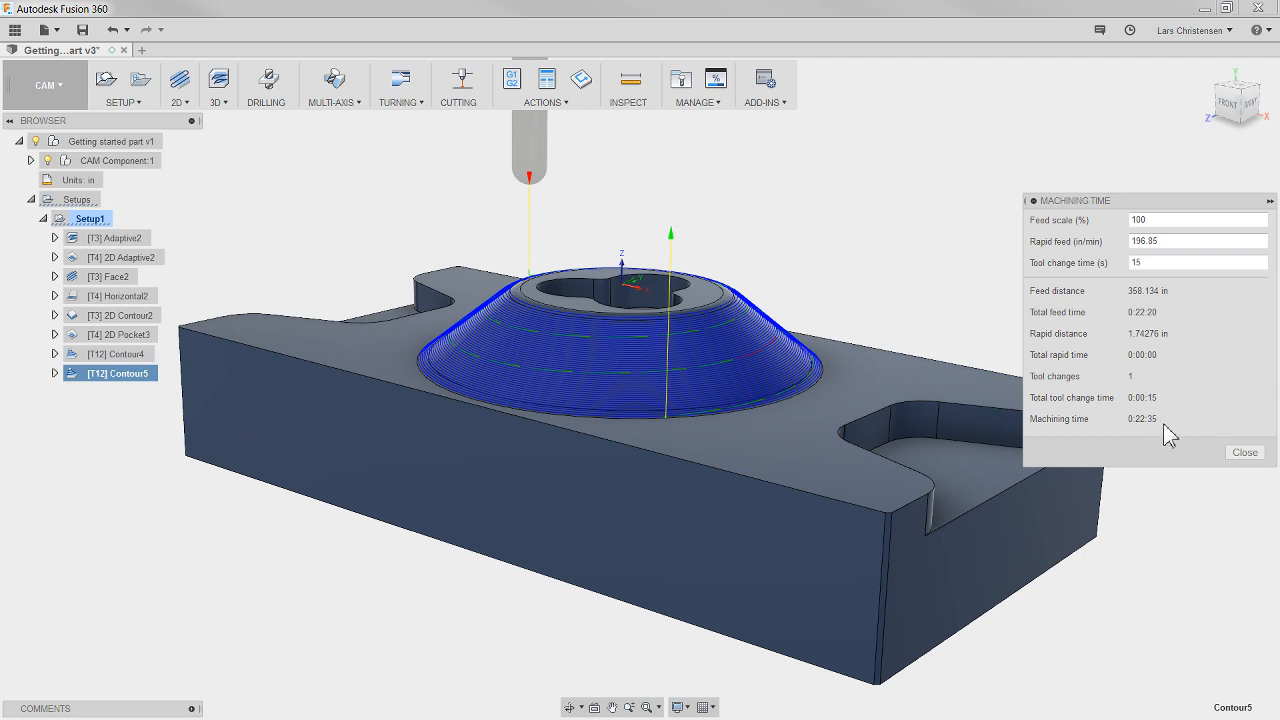
{"action": "left_click", "coordinate": [1245, 453]}
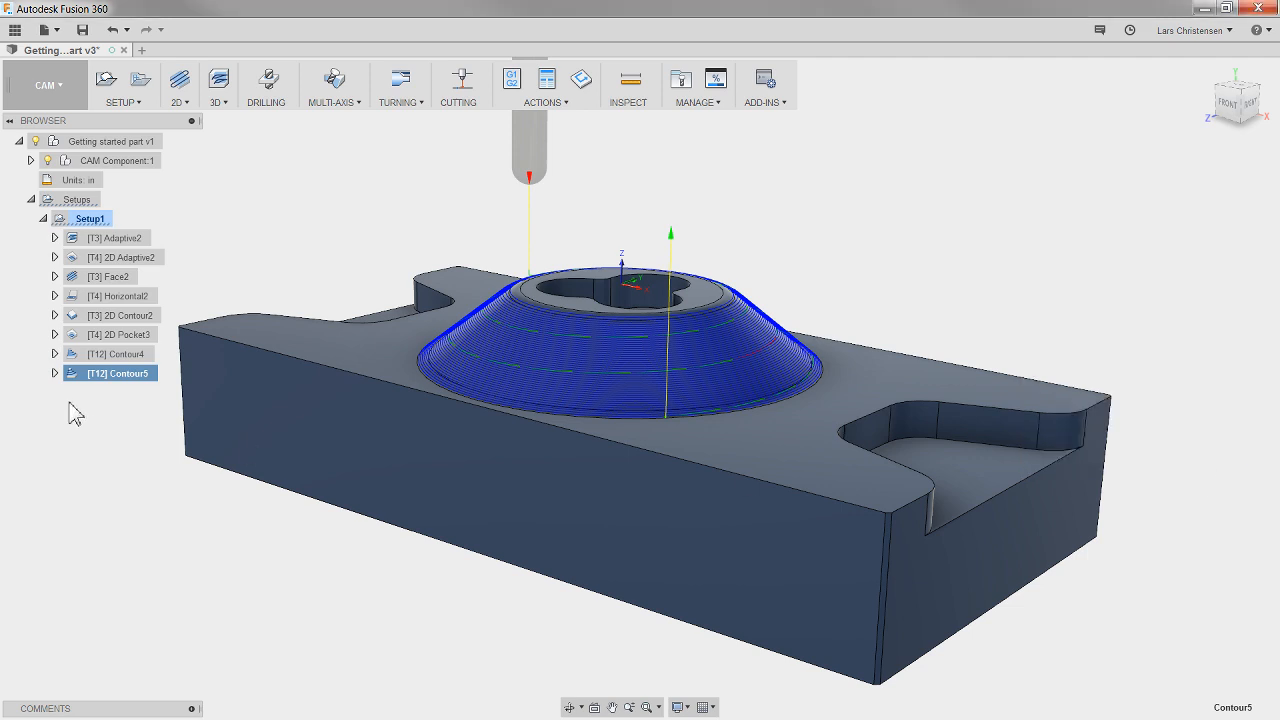
Step: Set Contour5's maximum stepdown to 0.001 in and regenerate the toolpath
{"action": "right_click", "coordinate": [121, 376]}
{"action": "left_click", "coordinate": [140, 382]}
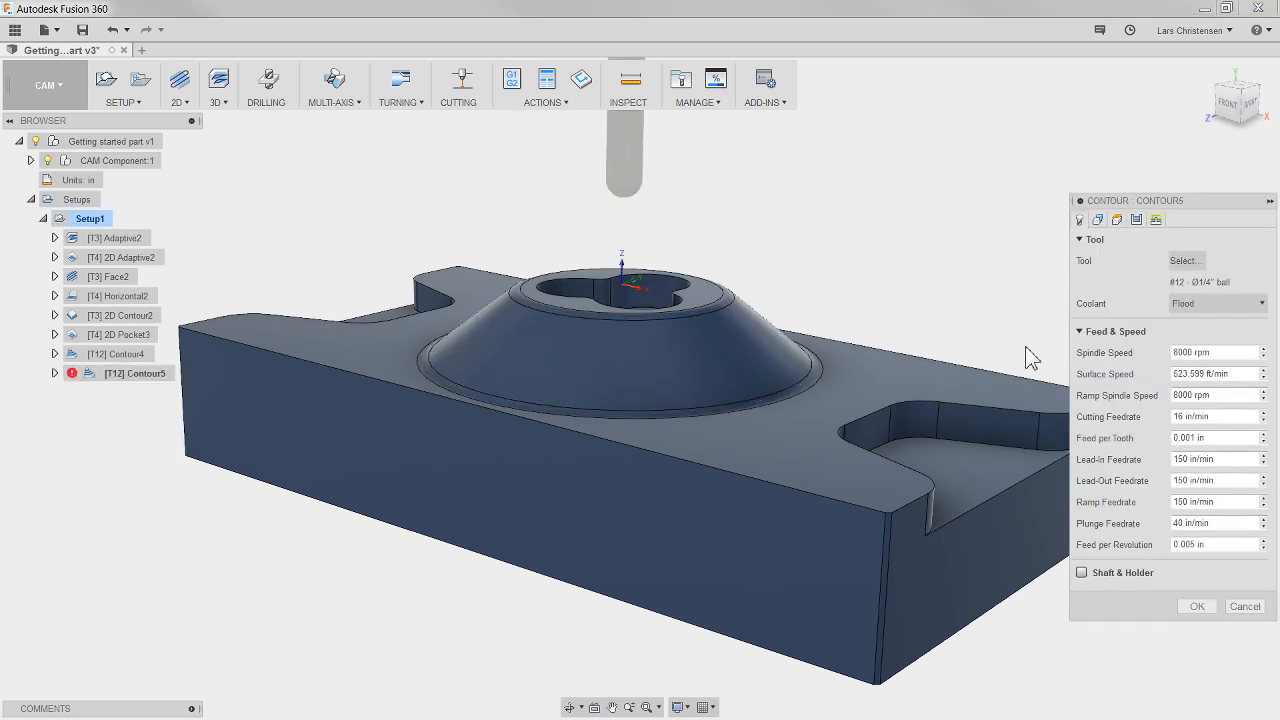
{"action": "left_click", "coordinate": [1136, 220]}
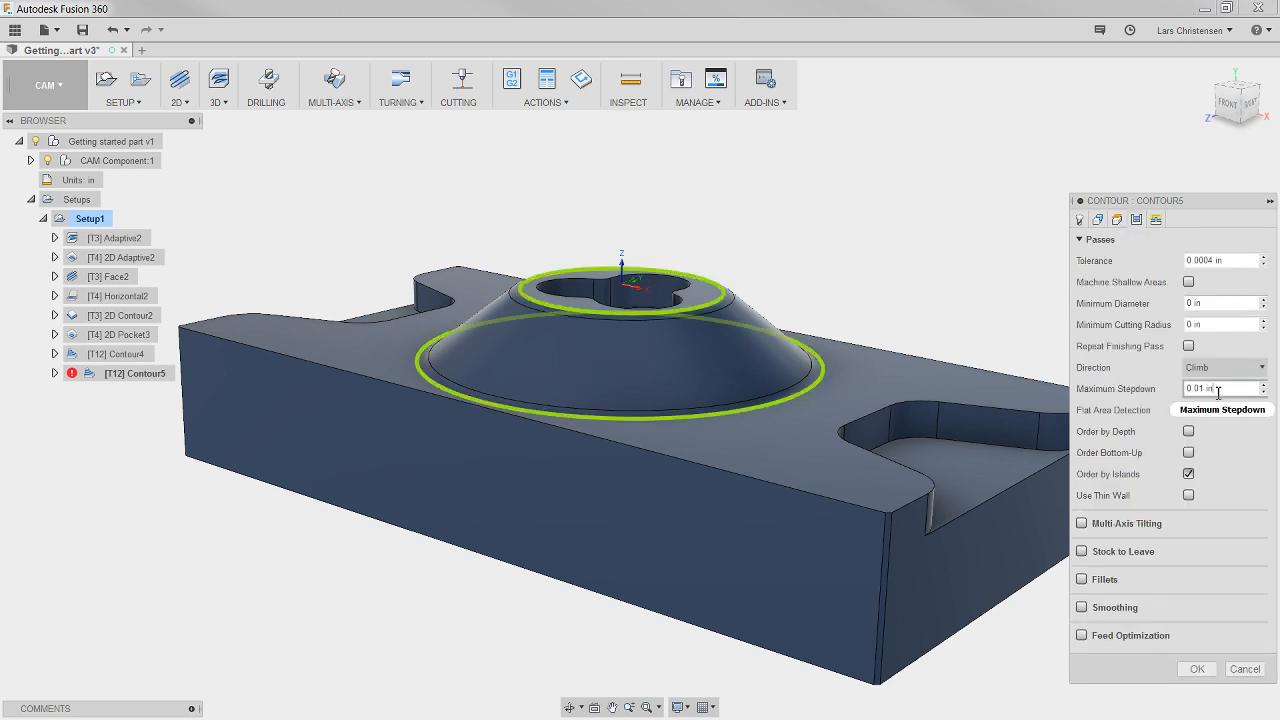
{"action": "left_click_drag", "start_coordinate": [1218, 389], "coordinate": [1087, 400]}
{"action": "type", "text": ".001"}
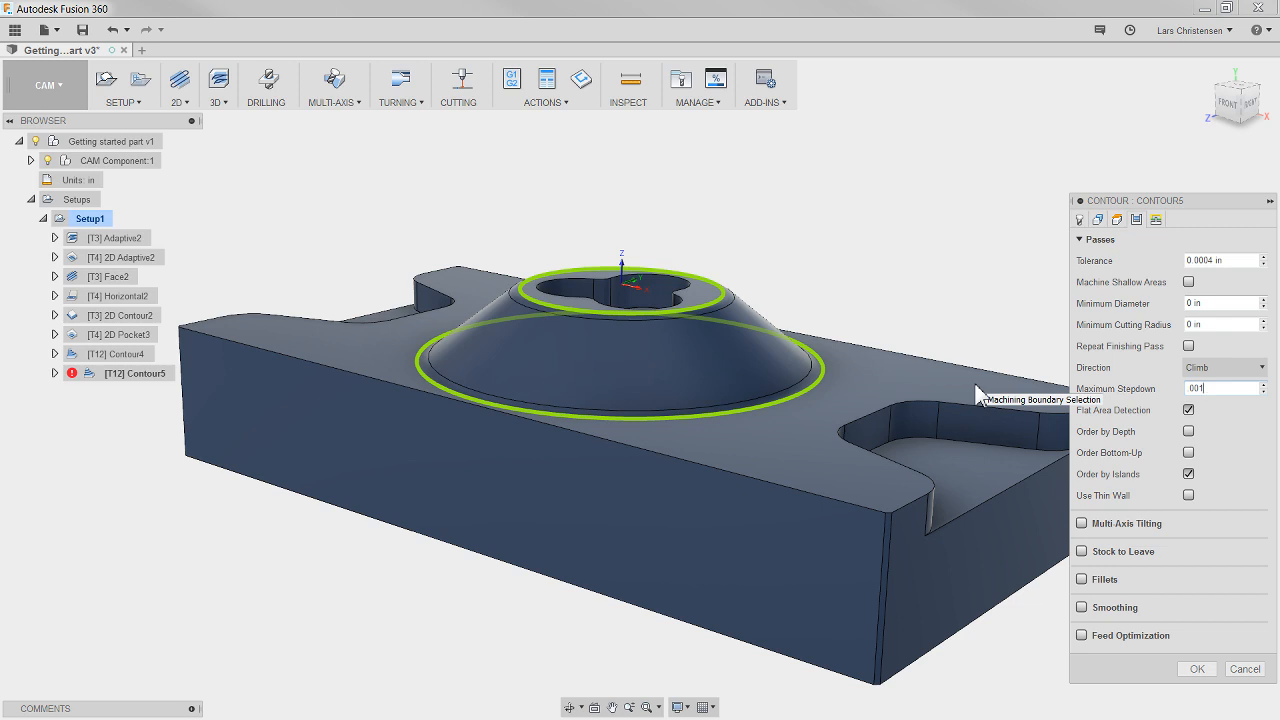
{"action": "left_click", "coordinate": [1196, 669]}
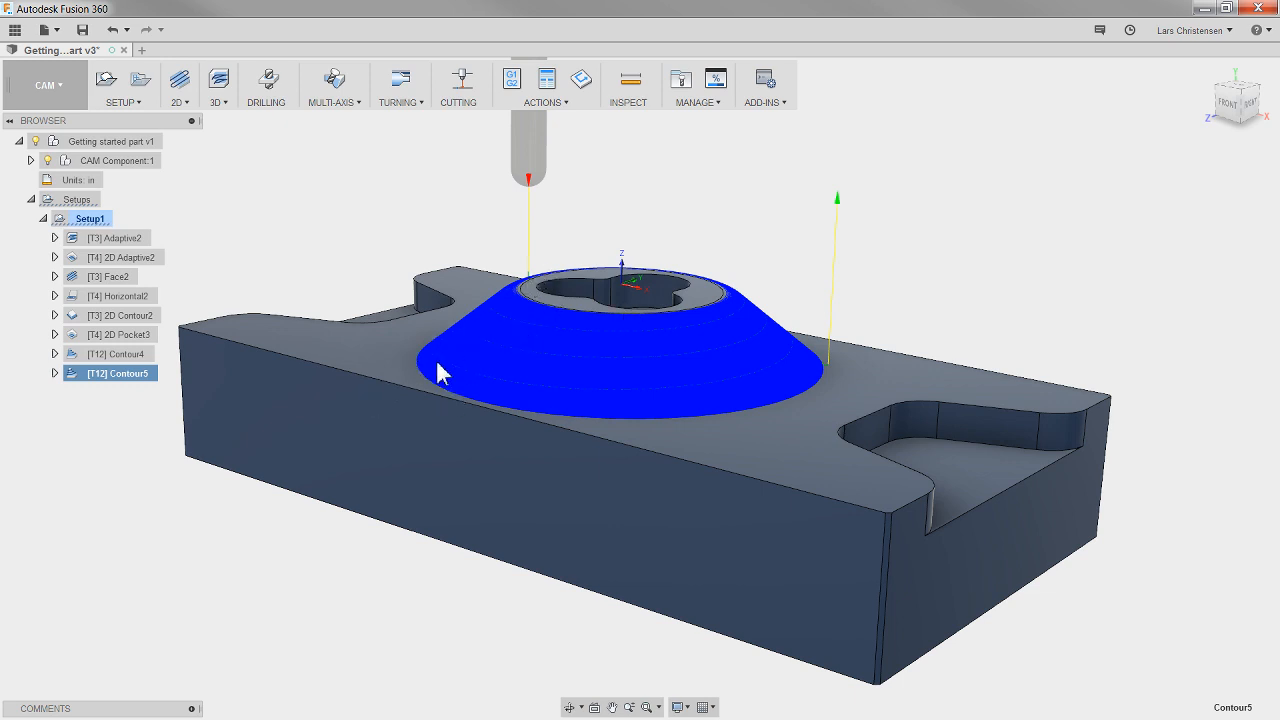
Step: Check Contour5's machining time at the 0.001 in stepdown
{"action": "right_click", "coordinate": [120, 376]}
{"action": "left_click", "coordinate": [168, 463]}
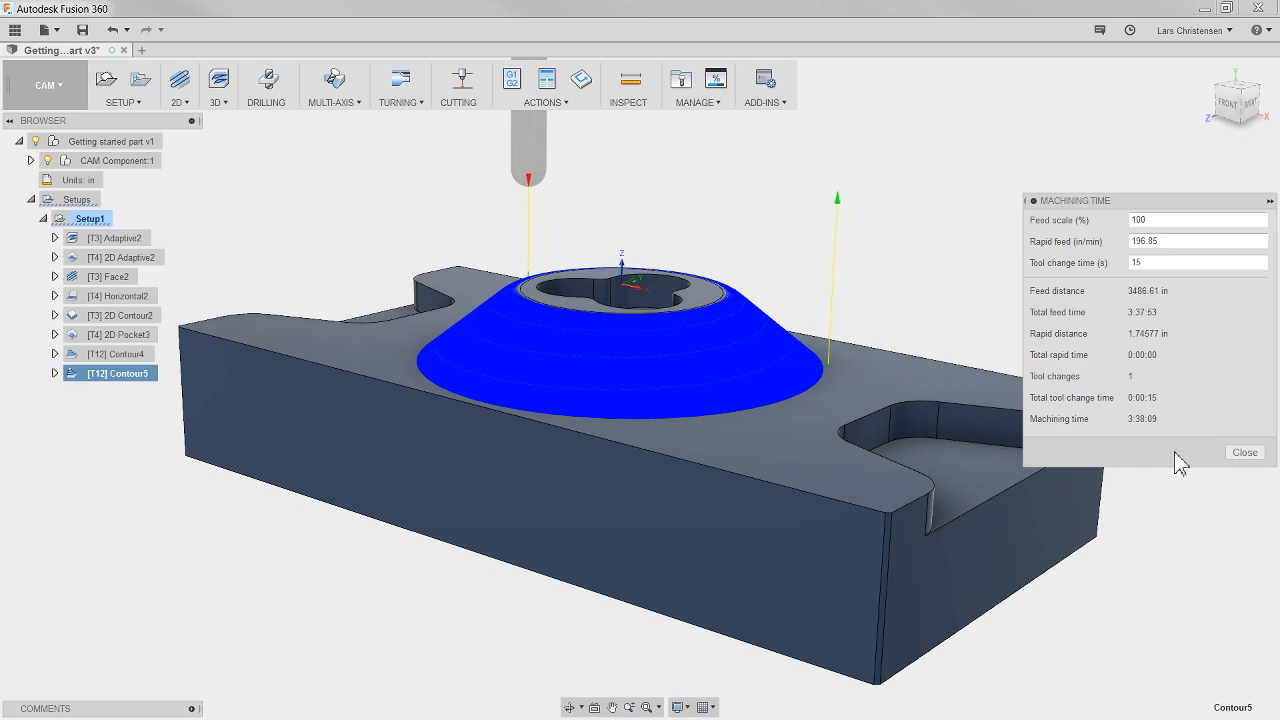
{"action": "left_click", "coordinate": [1244, 452]}
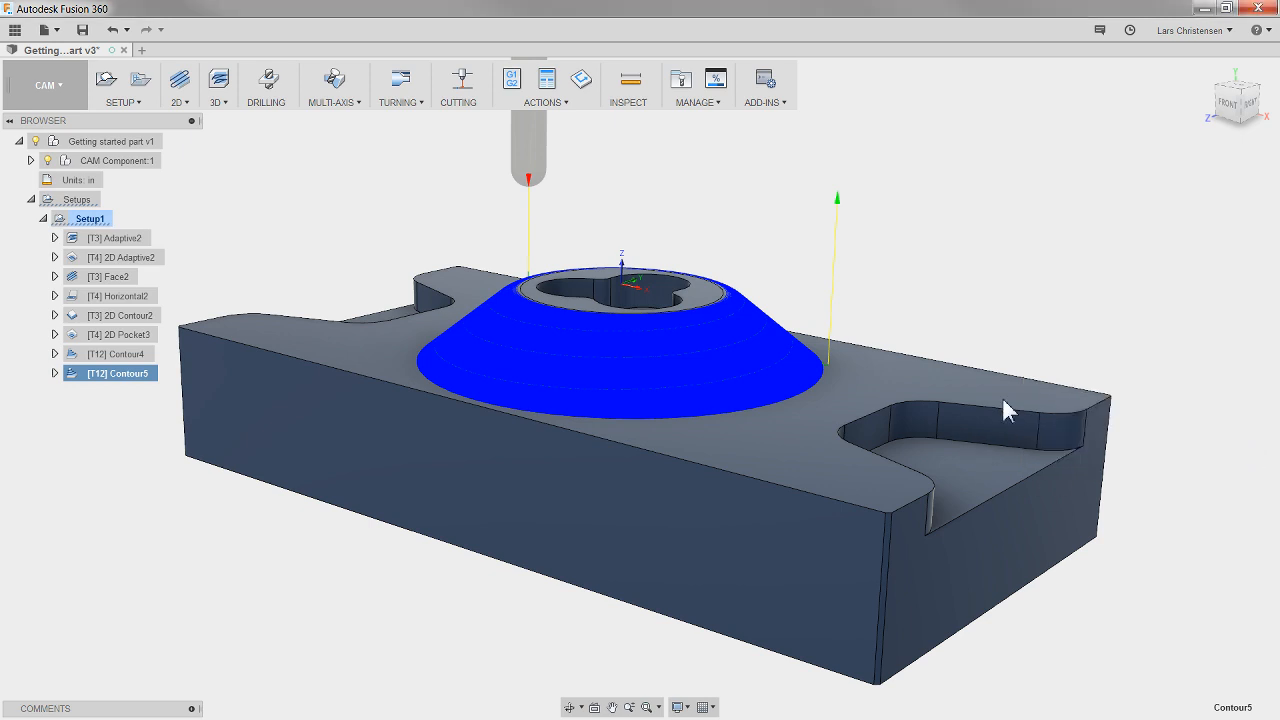
Step: Set Contour5's maximum stepdown to 0.005 in and regenerate the toolpath
{"action": "right_click", "coordinate": [116, 376]}
{"action": "left_click", "coordinate": [133, 385]}
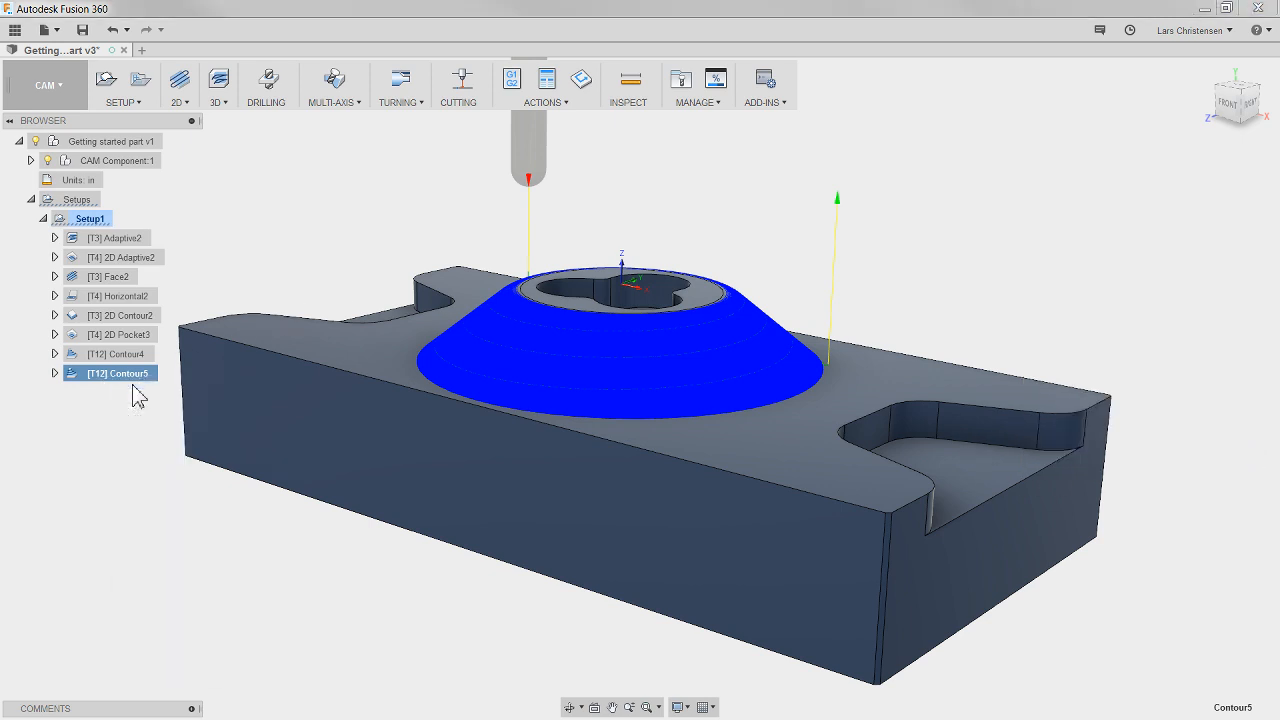
{"action": "left_click", "coordinate": [1156, 219]}
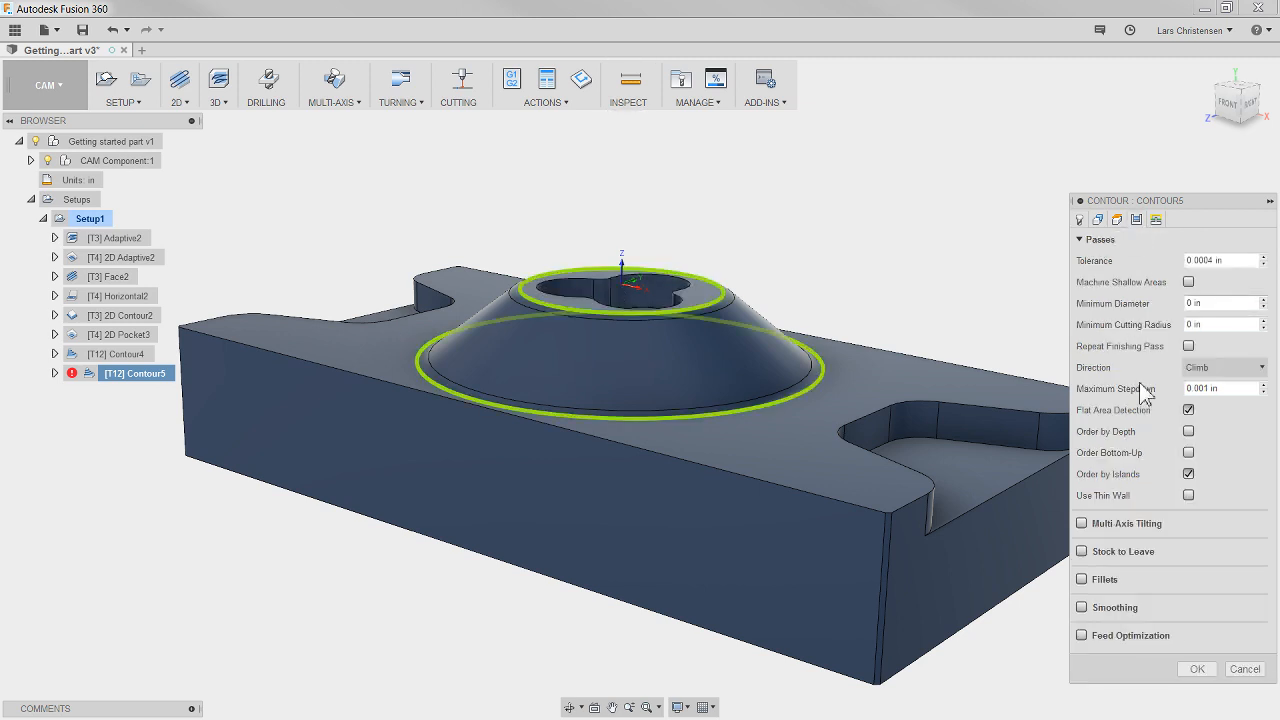
{"action": "left_click", "coordinate": [1145, 390]}
{"action": "type", "text": "005"}
{"action": "left_click", "coordinate": [1197, 669]}
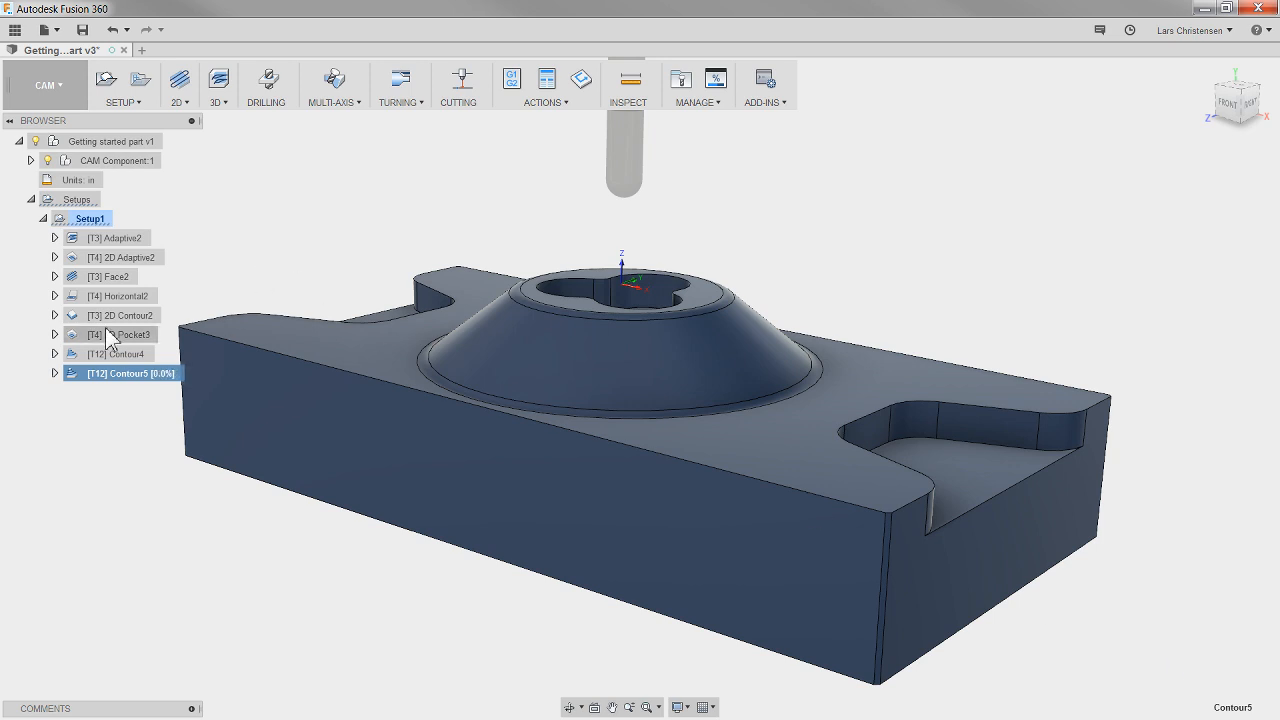
Step: Check Contour5's machining time at the 0.005 in stepdown
{"action": "right_click", "coordinate": [115, 384]}
{"action": "left_click", "coordinate": [146, 490]}
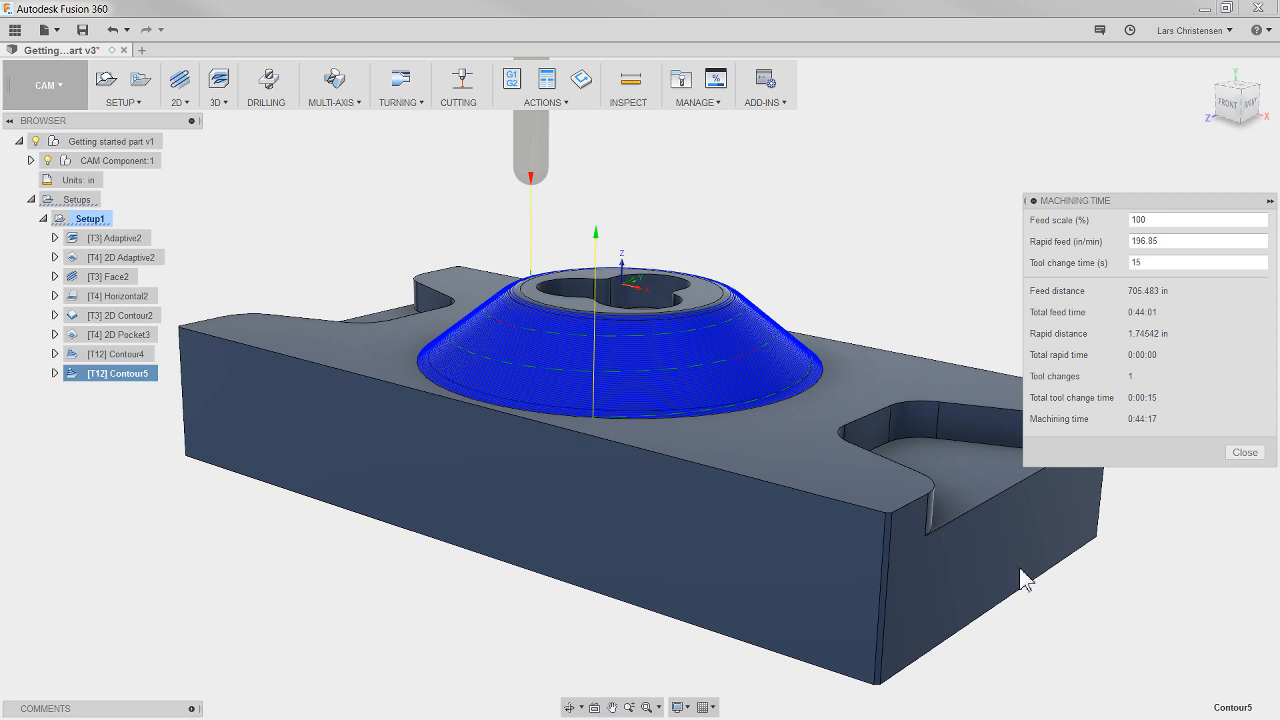
Step: Check the total machining time for all operations in Setup1
{"action": "left_click", "coordinate": [1245, 452]}
{"action": "left_click", "coordinate": [96, 219]}
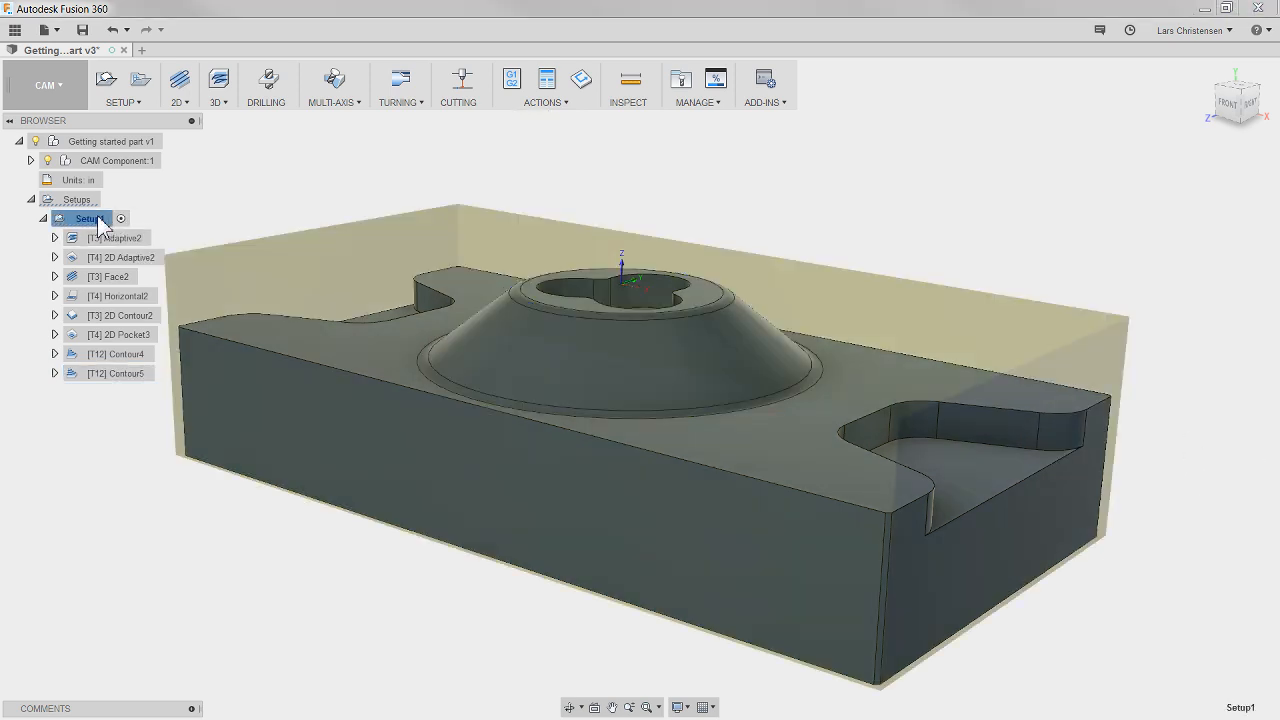
{"action": "right_click", "coordinate": [88, 220]}
{"action": "left_click", "coordinate": [140, 333]}
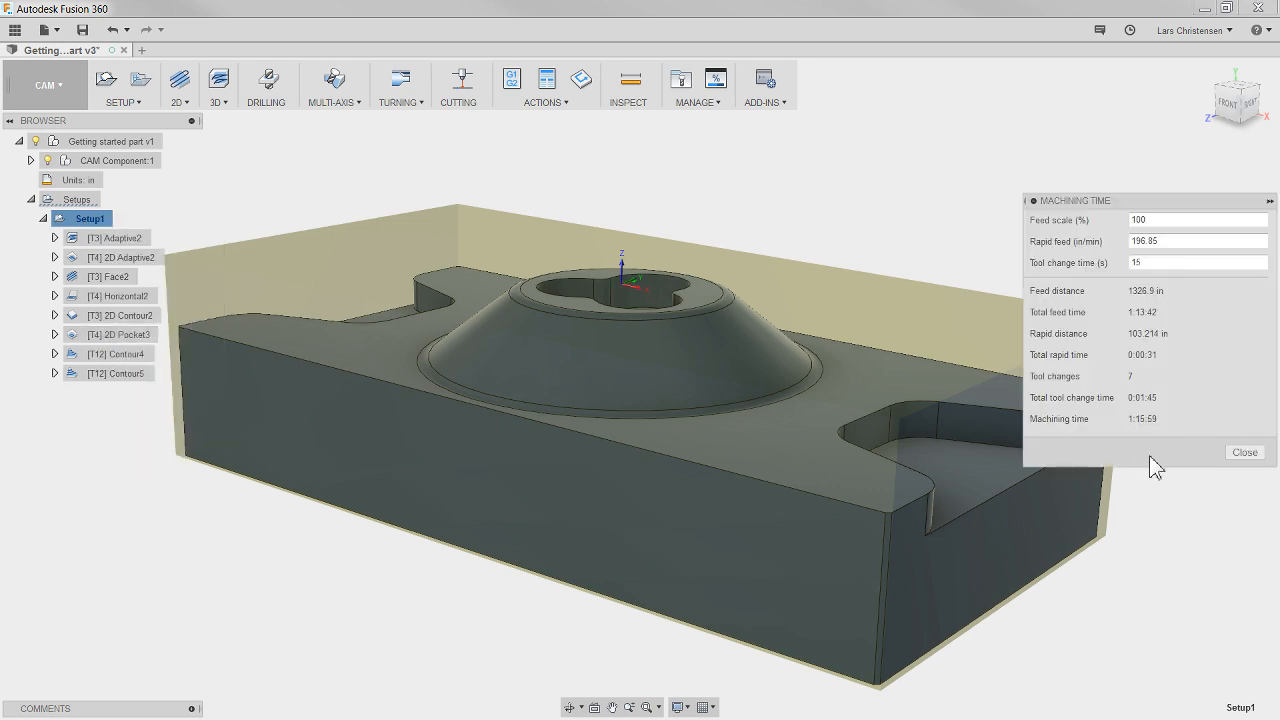
{"action": "left_click", "coordinate": [1245, 452]}
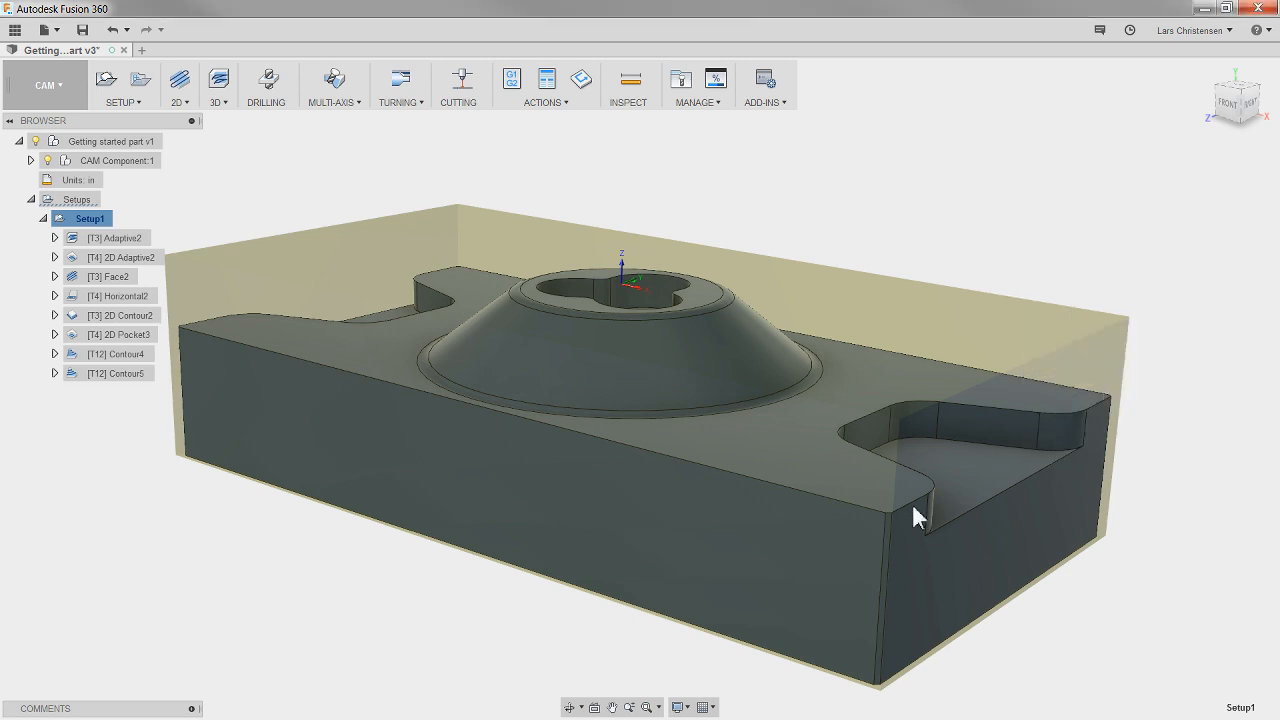
{"action": "left_click", "coordinate": [87, 514]}
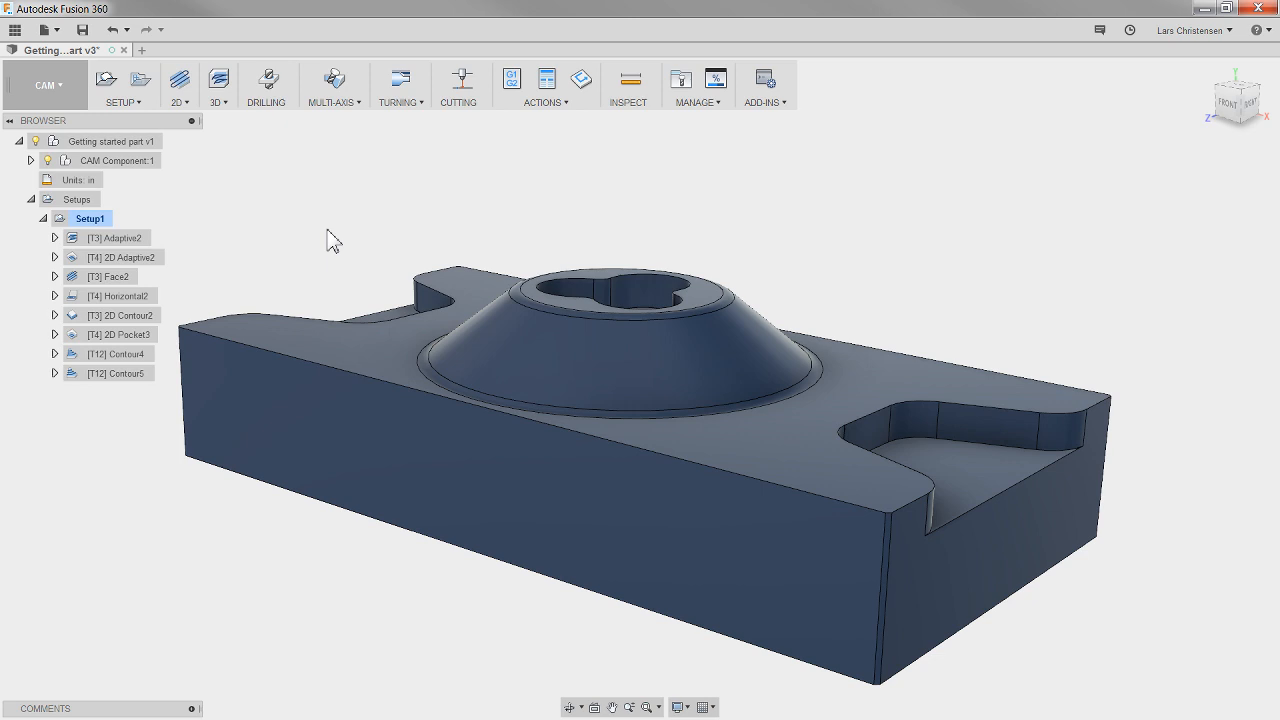
Step: Start a 2D Chamfer operation using tool 19, the Ø1/2" chamfer mill, from the Tutorial - Inch sample library
{"action": "left_click", "coordinate": [189, 106]}
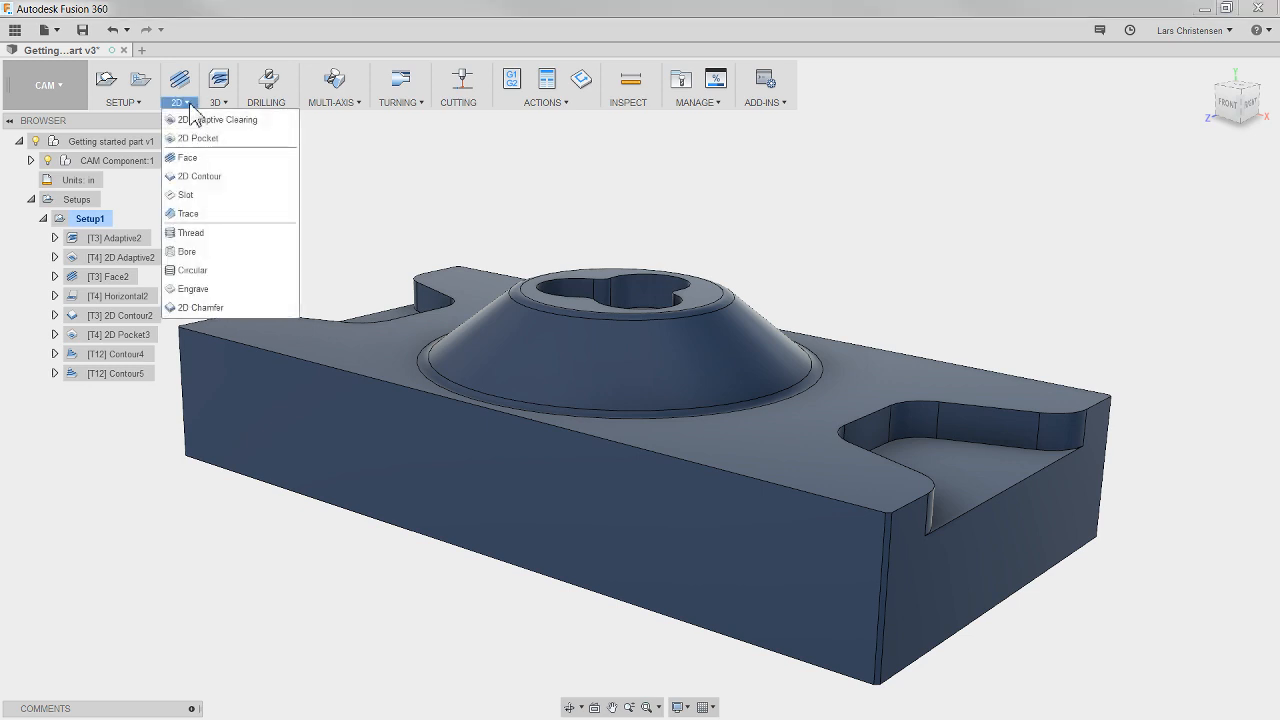
{"action": "left_click", "coordinate": [216, 310]}
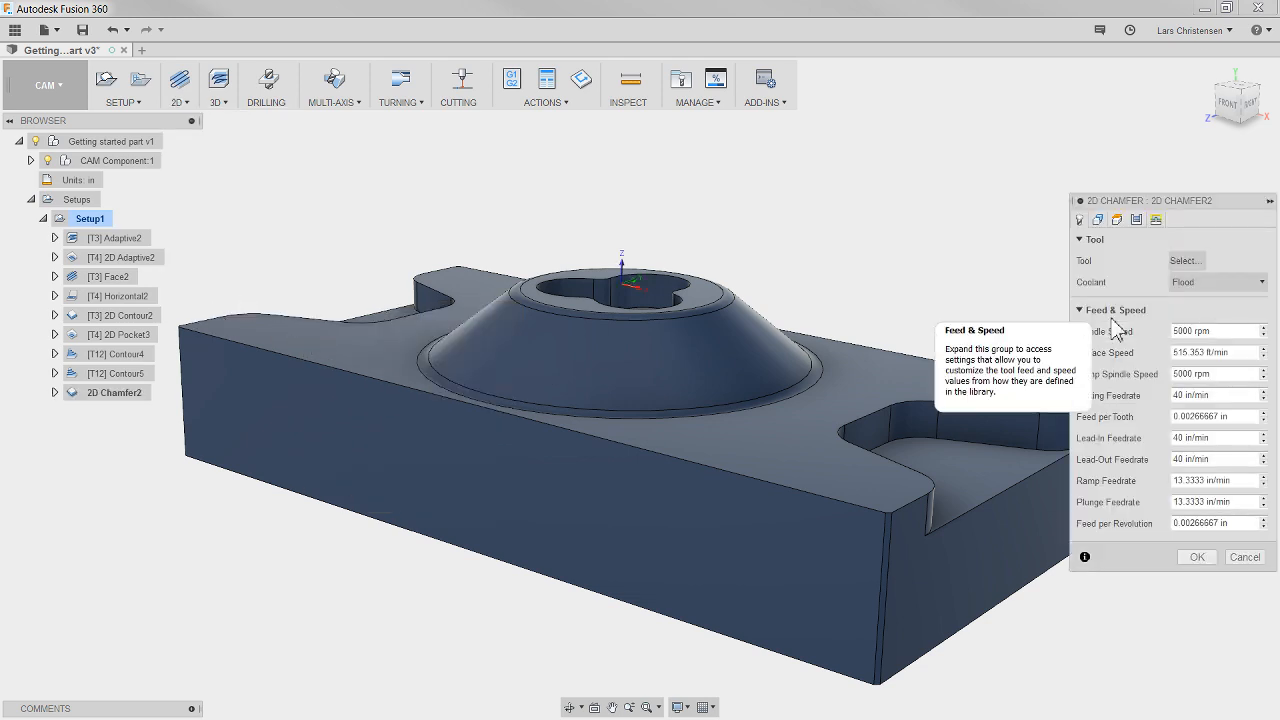
{"action": "left_click", "coordinate": [1186, 261]}
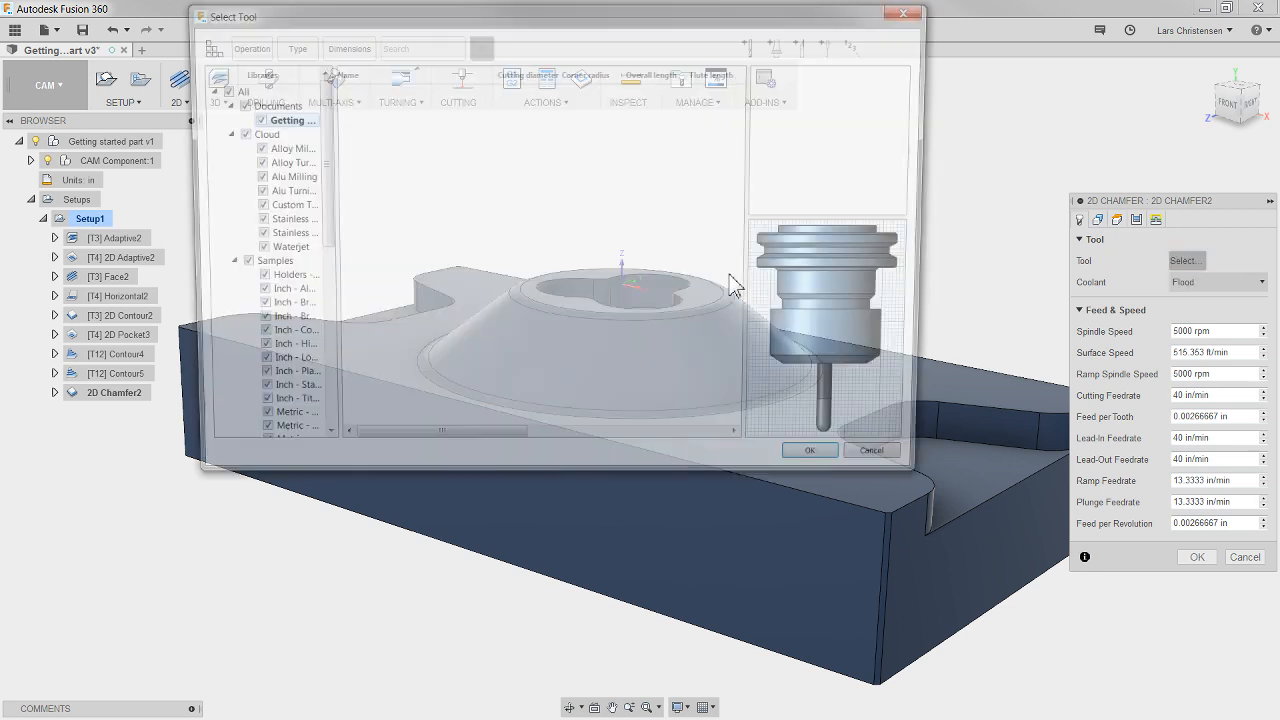
{"action": "left_click_drag", "start_coordinate": [317, 170], "coordinate": [345, 314]}
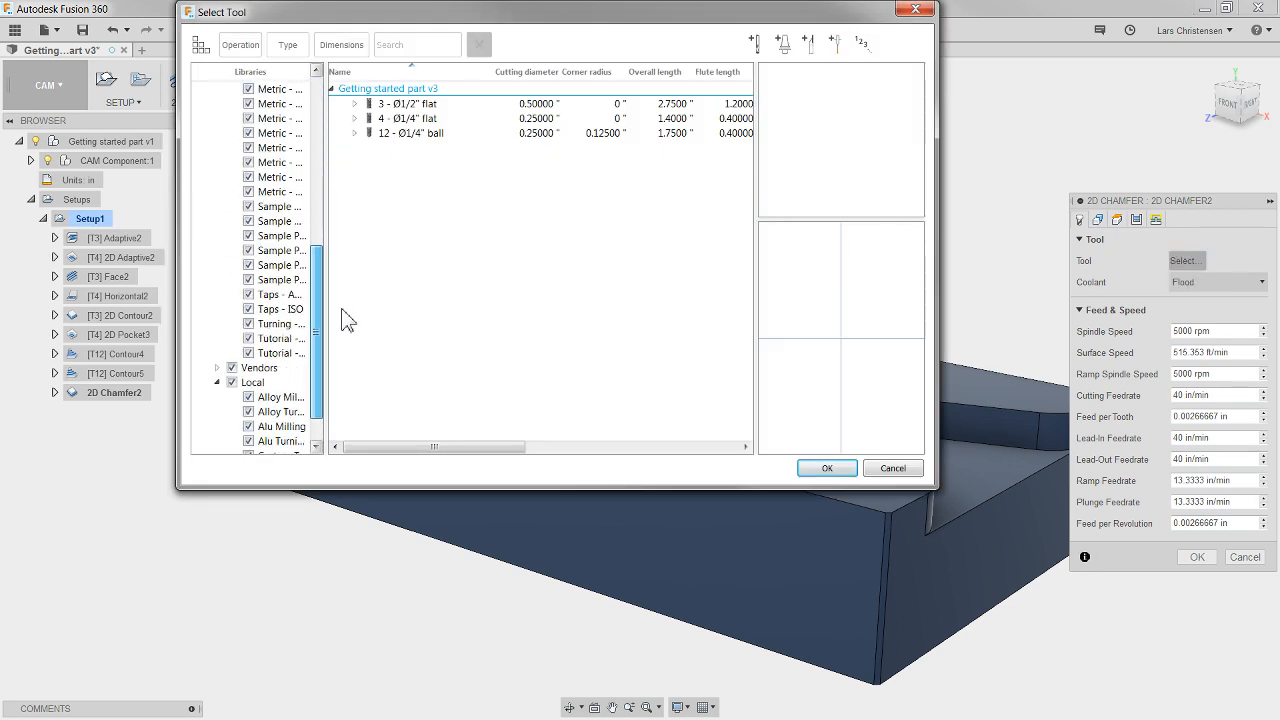
{"action": "left_click", "coordinate": [288, 340]}
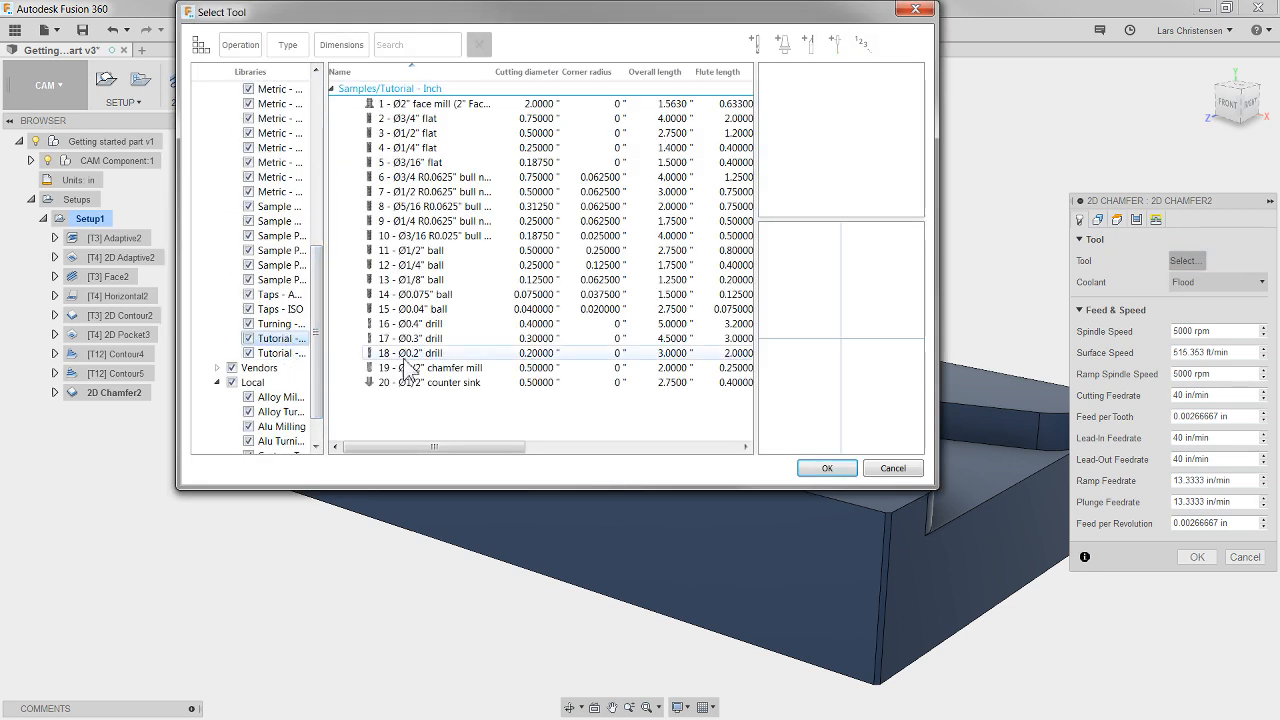
{"action": "left_click", "coordinate": [455, 368]}
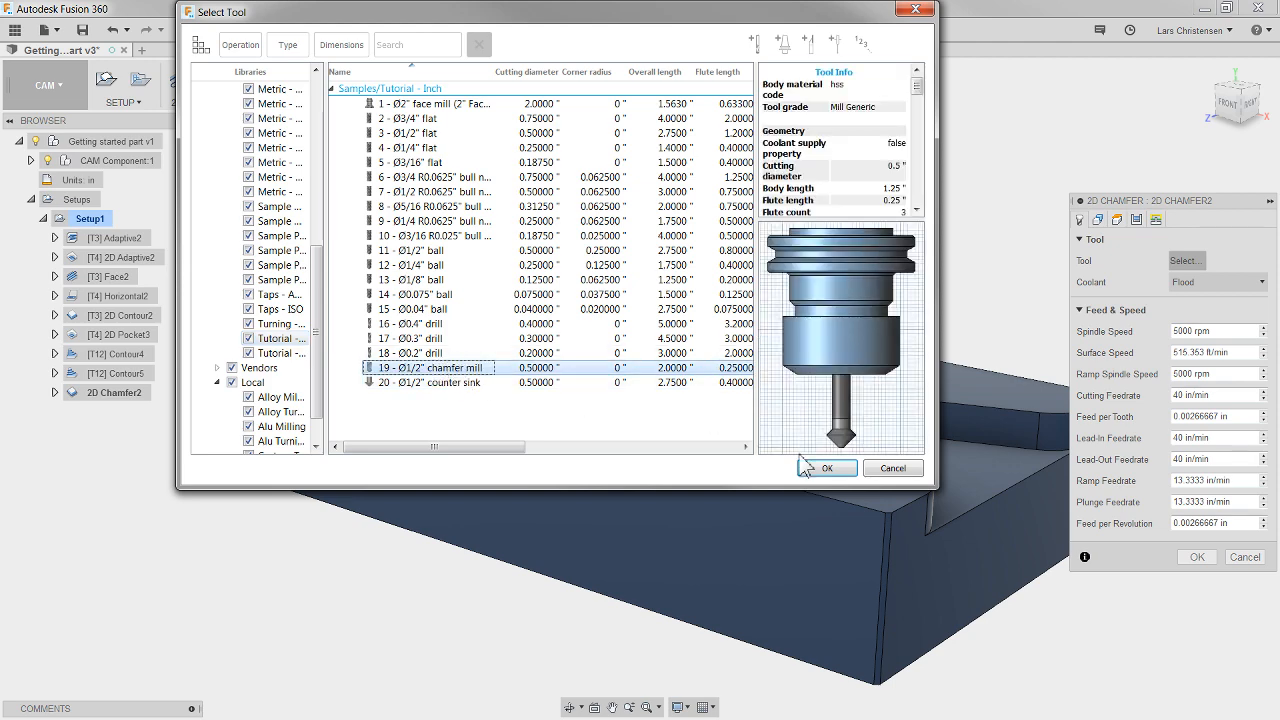
{"action": "left_click", "coordinate": [827, 468]}
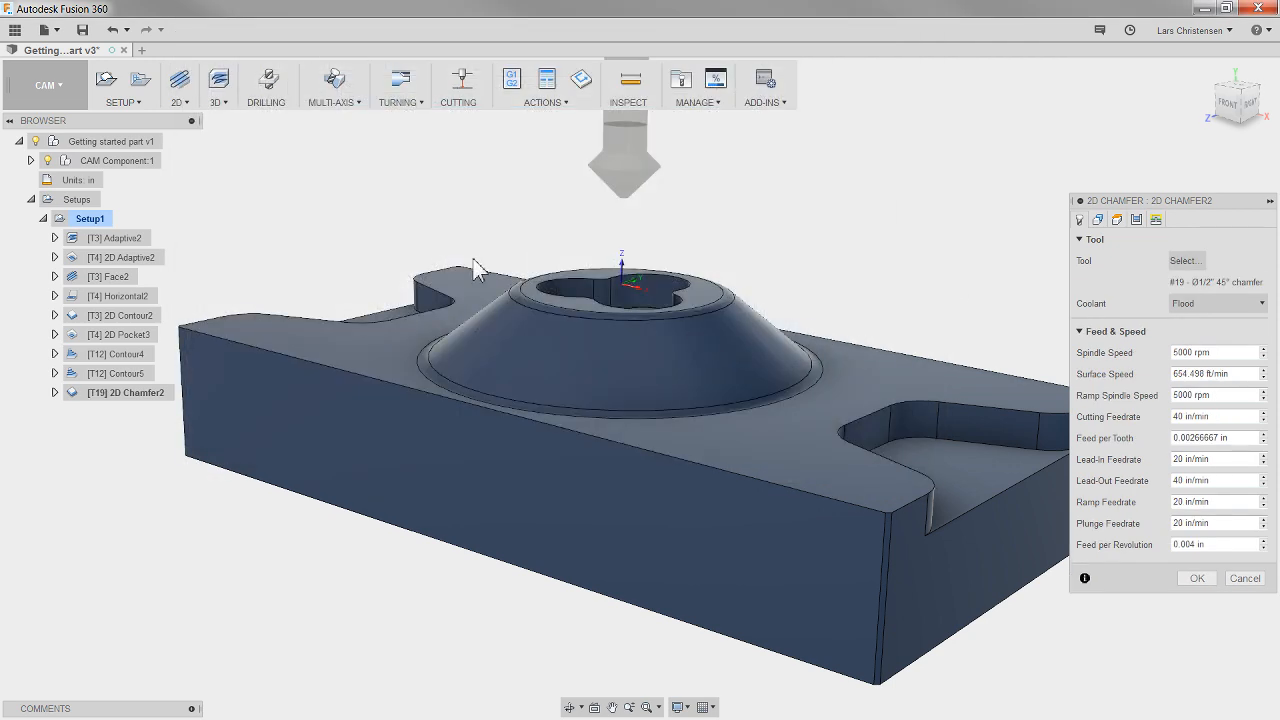
Step: Generate the chamfer toolpath along the block's upper outline, the boss pocket's rim and the outer floor edges of both open end pockets
{"action": "left_click", "coordinate": [1099, 220]}
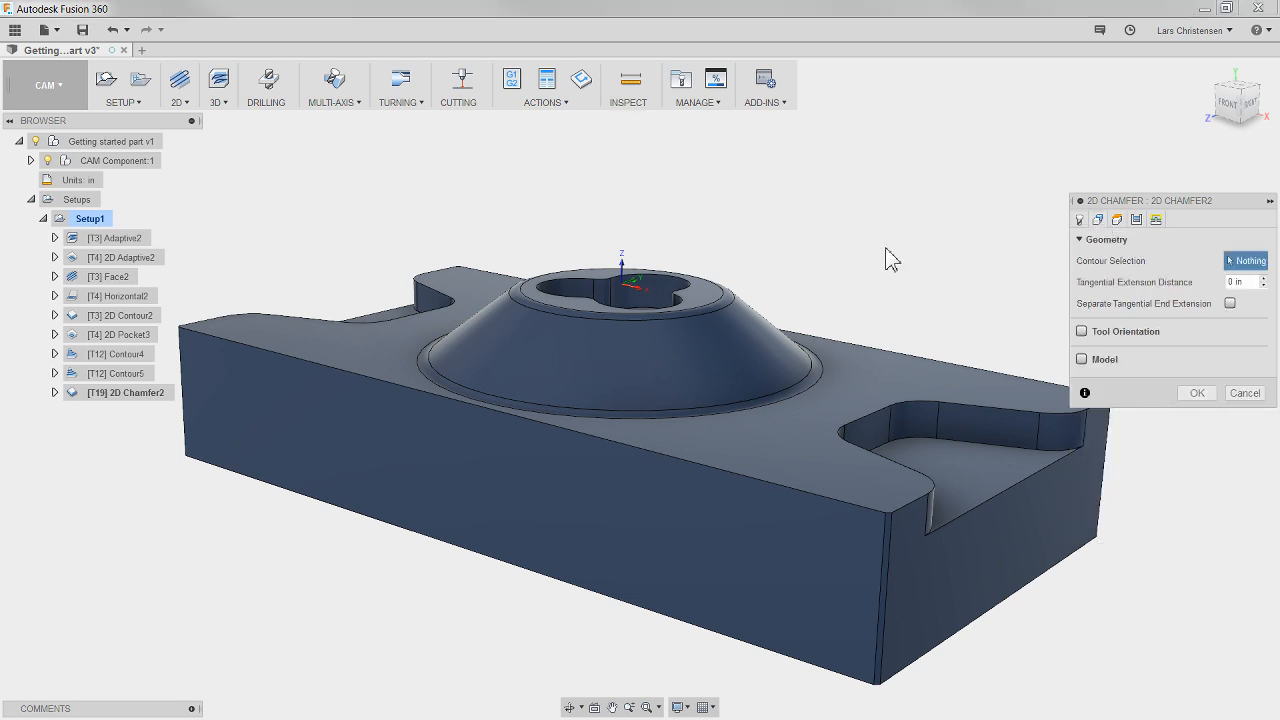
{"action": "left_click", "coordinate": [791, 491]}
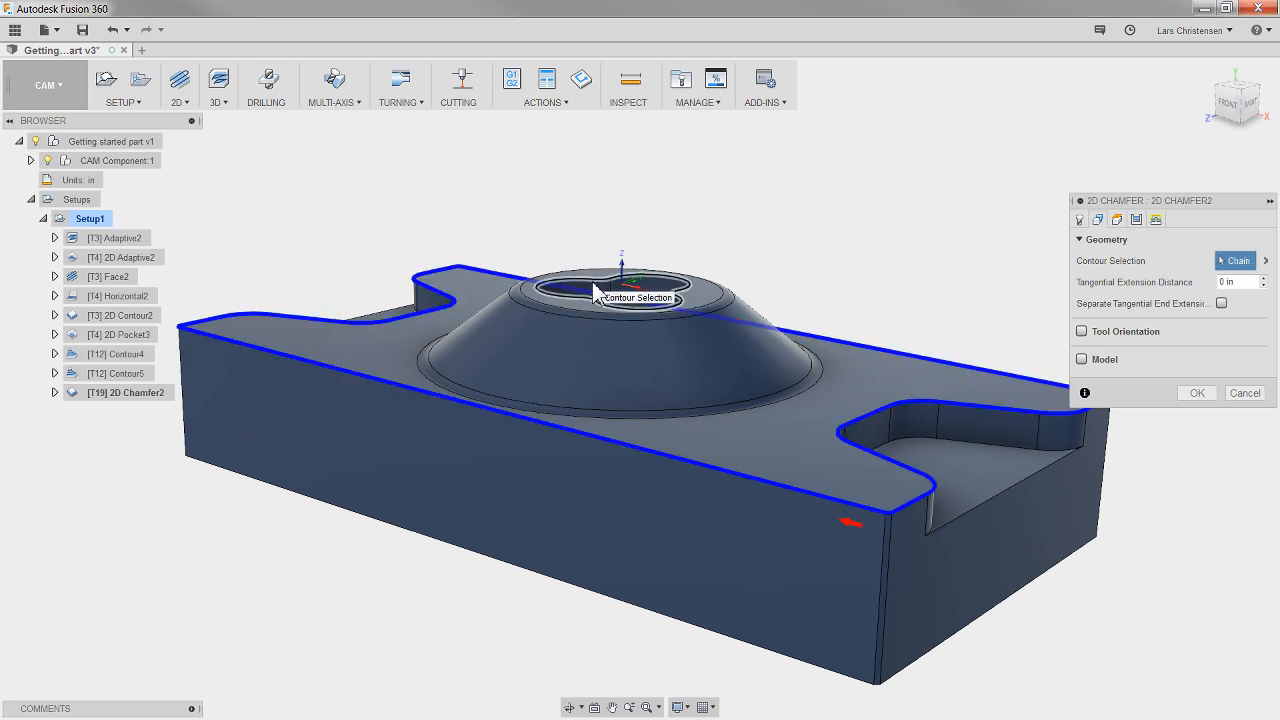
{"action": "left_click", "coordinate": [596, 290]}
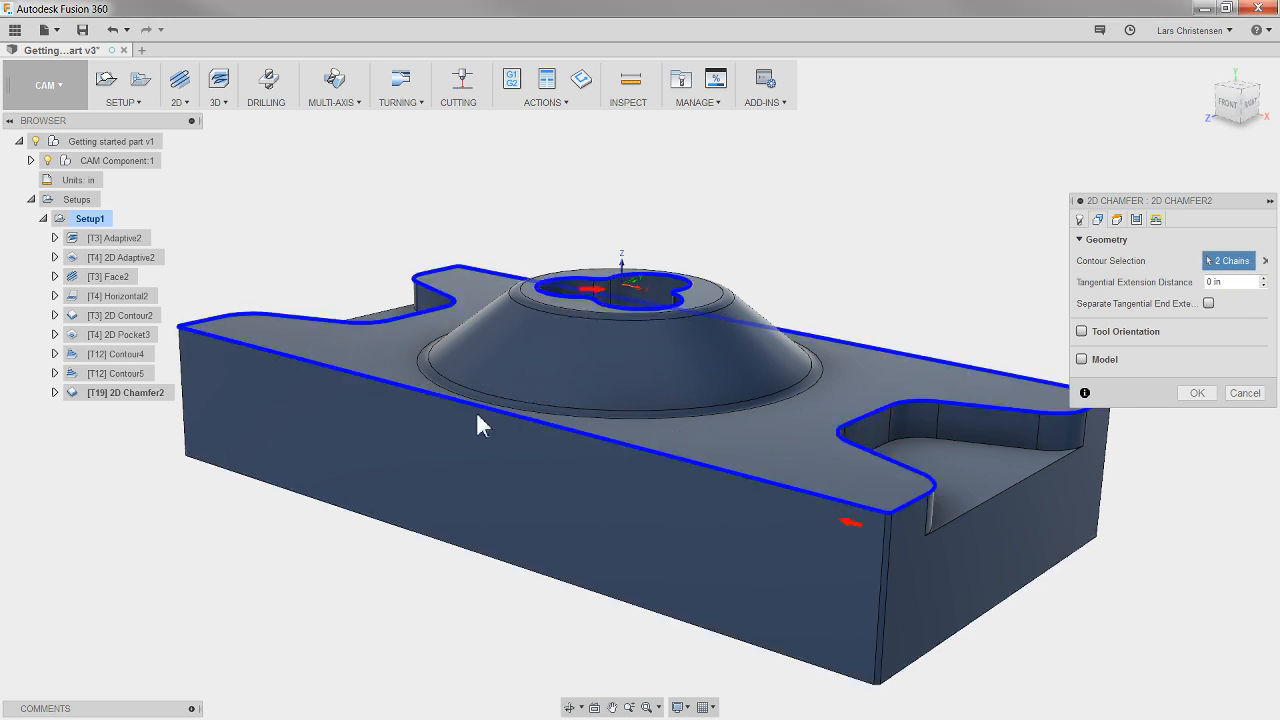
{"action": "left_click", "coordinate": [984, 503]}
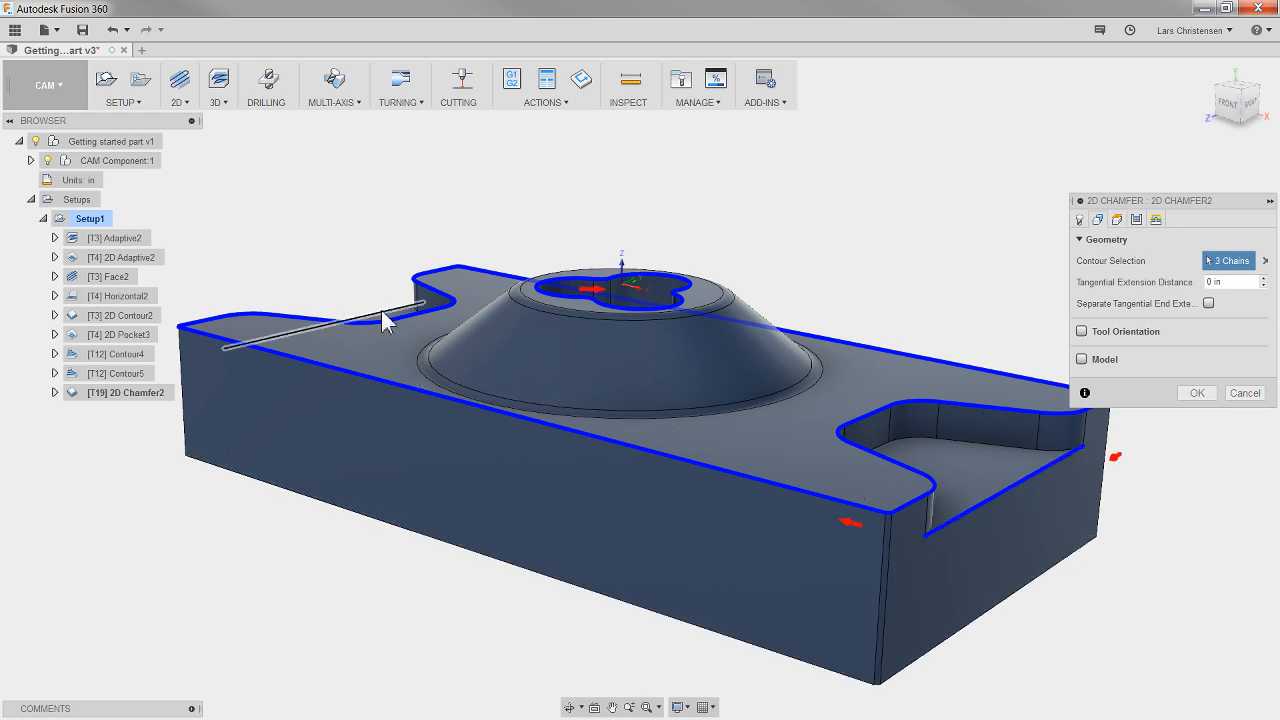
{"action": "left_click", "coordinate": [381, 311]}
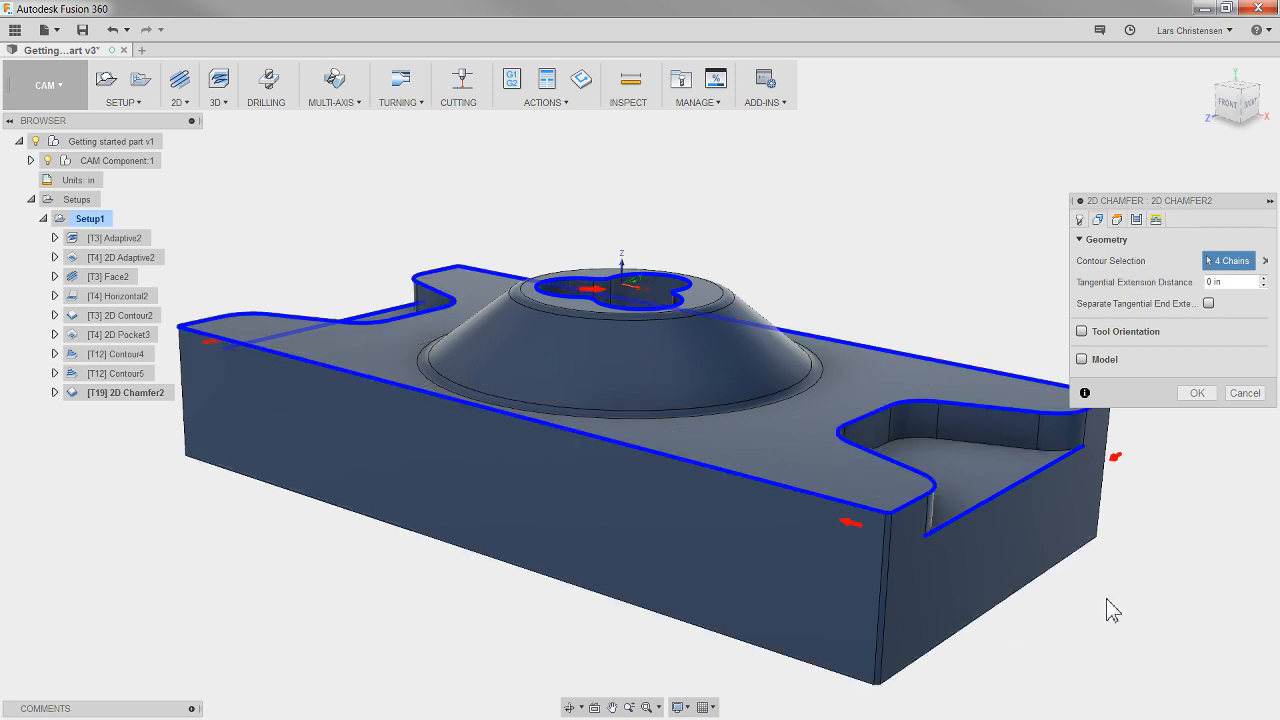
{"action": "left_click", "coordinate": [1202, 398]}
{"action": "middle_click_drag", "start_coordinate": [1025, 554], "coordinate": [1023, 566], "text": "shift"}
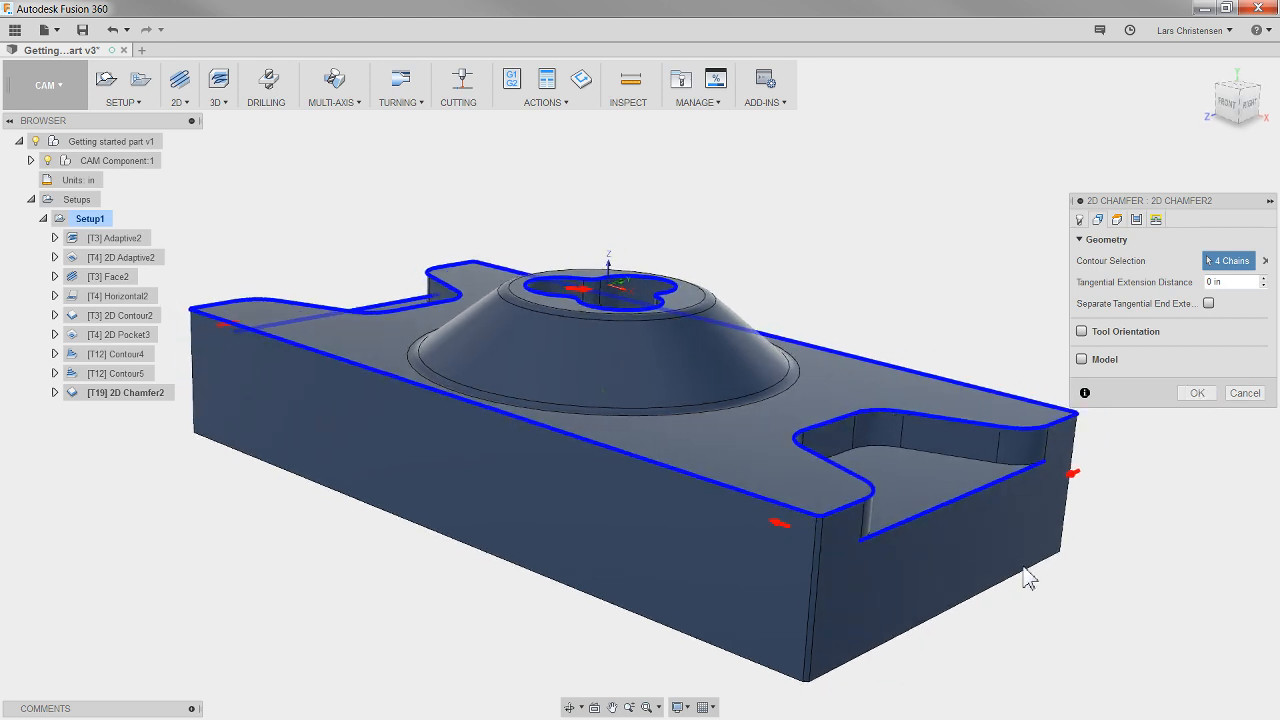
{"action": "scroll", "coordinate": [1020, 567], "scroll_direction": "down", "scroll_amount": 3}
{"action": "scroll", "coordinate": [928, 548], "scroll_direction": "up", "scroll_amount": 4}
{"action": "scroll", "coordinate": [860, 530], "scroll_direction": "up", "scroll_amount": 5}
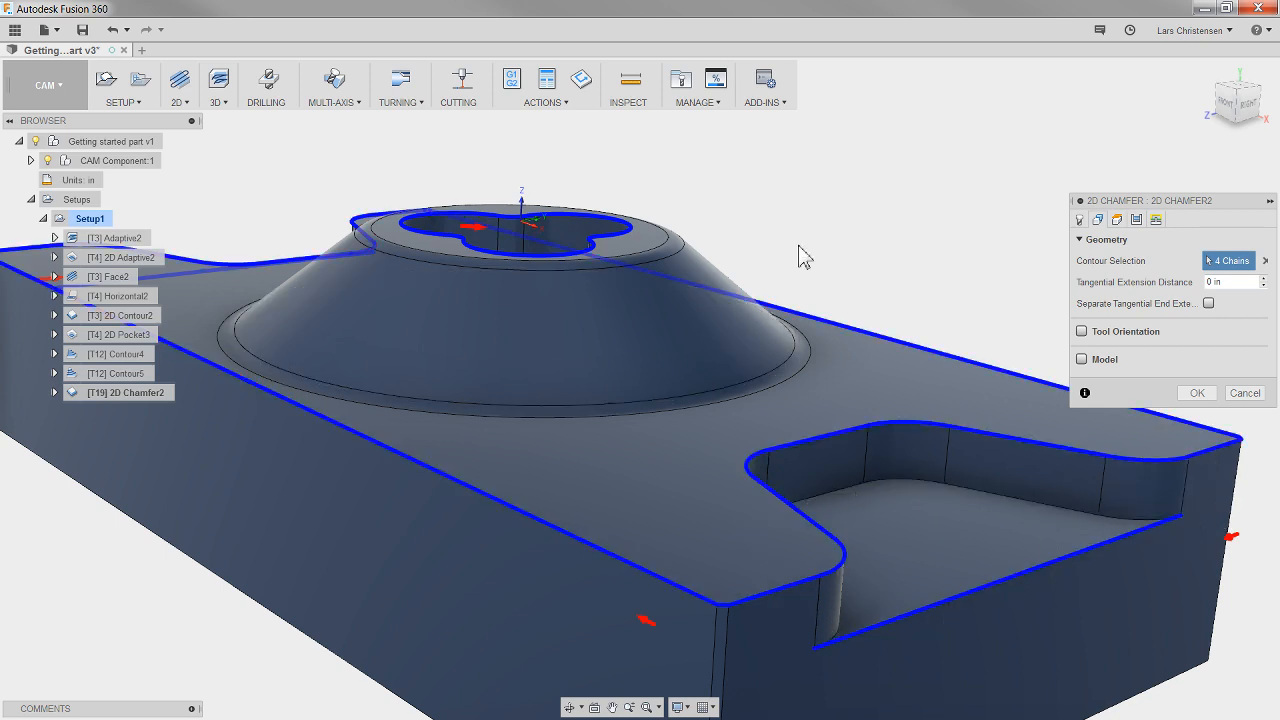
{"action": "scroll", "coordinate": [280, 240], "scroll_direction": "down", "scroll_amount": 2}
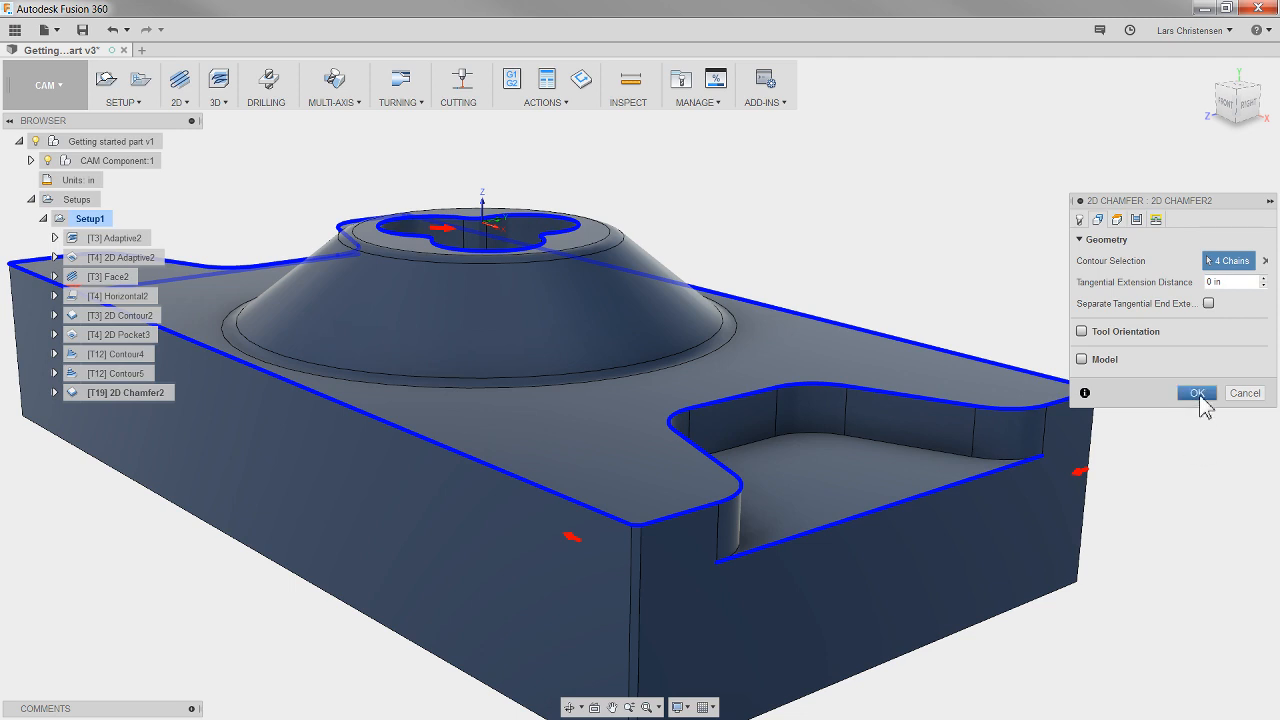
{"action": "left_click", "coordinate": [1198, 394]}
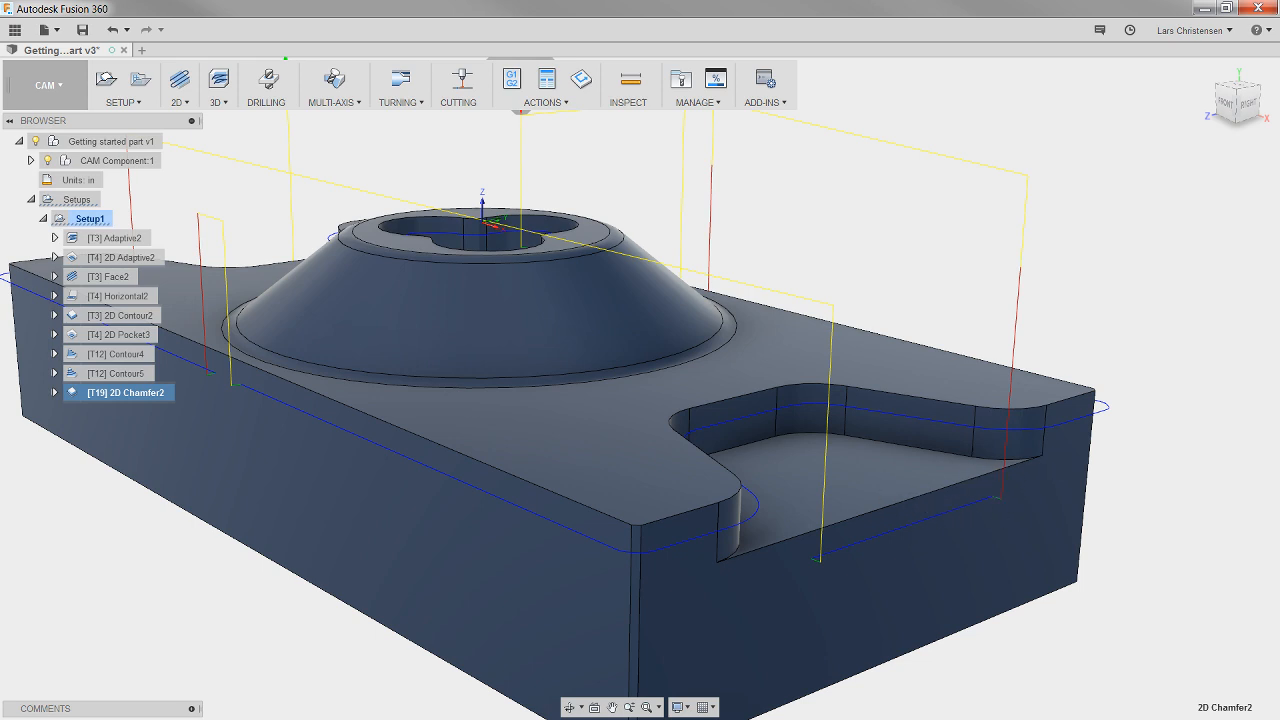
Step: Simulate Setup1 from the 2D chamfer operation onward, pausing to examine the cut along the upper edges
{"action": "left_click", "coordinate": [88, 219]}
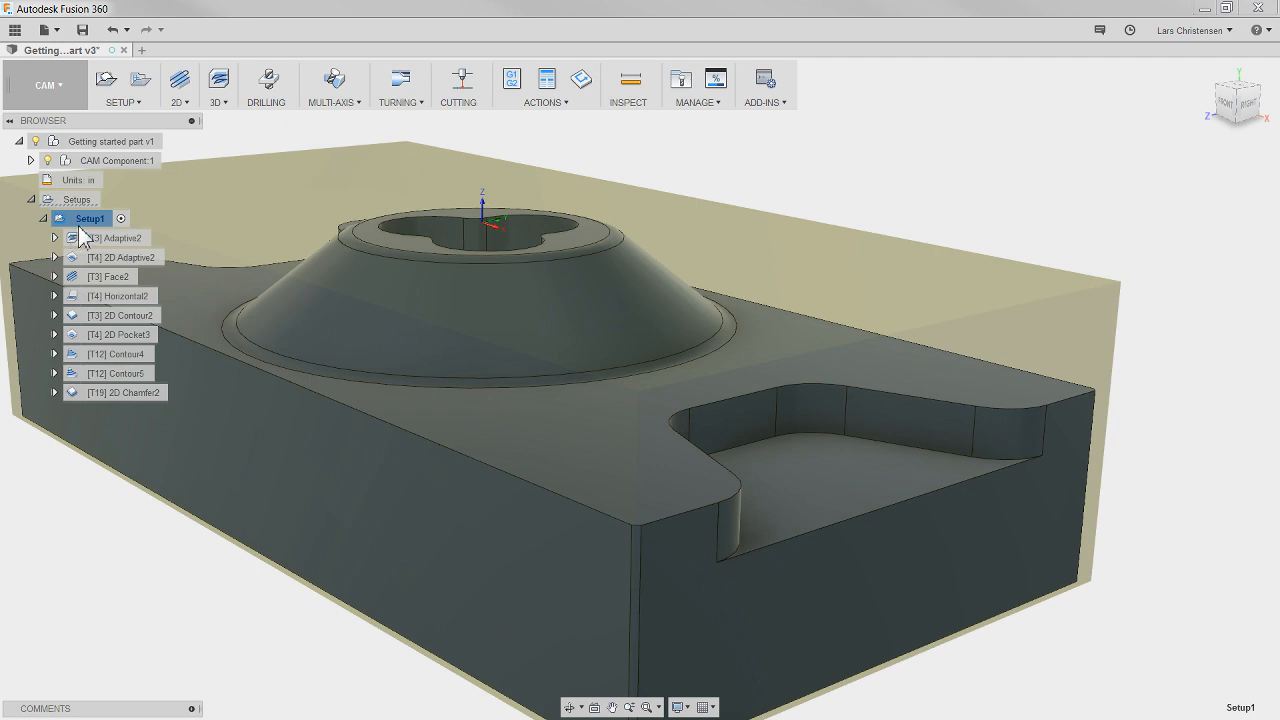
{"action": "right_click", "coordinate": [85, 226]}
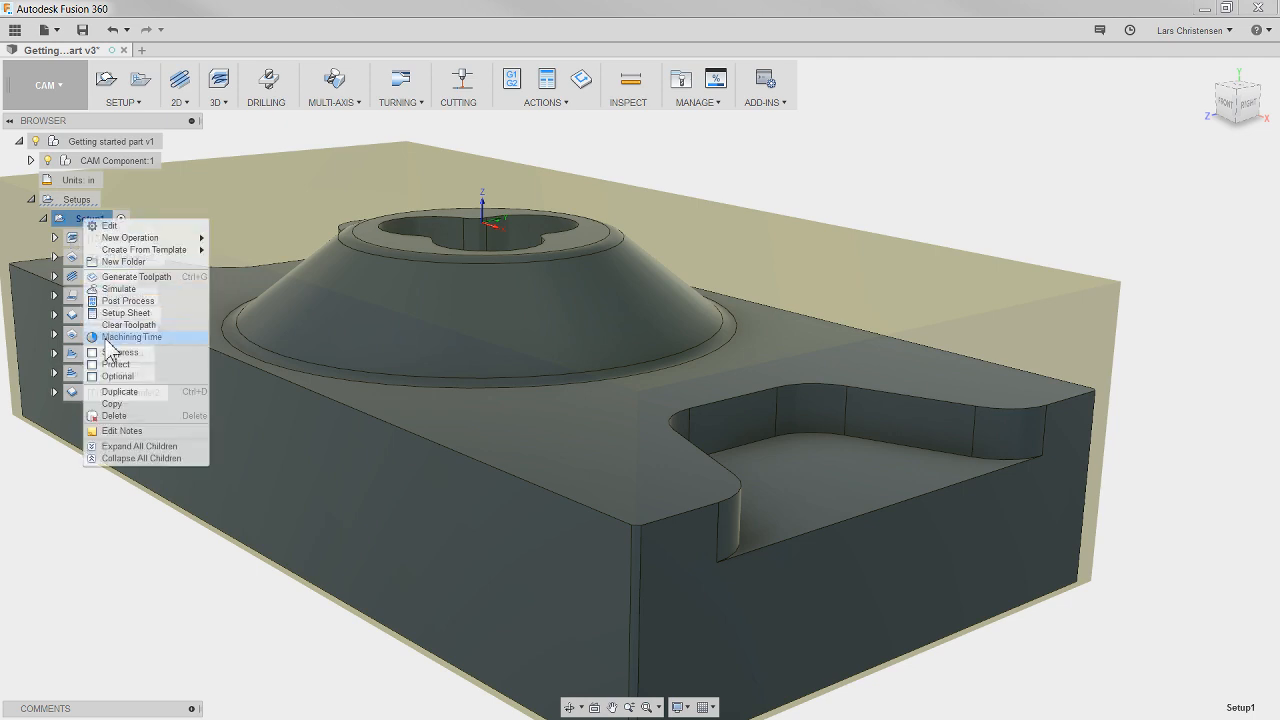
{"action": "left_click", "coordinate": [117, 290]}
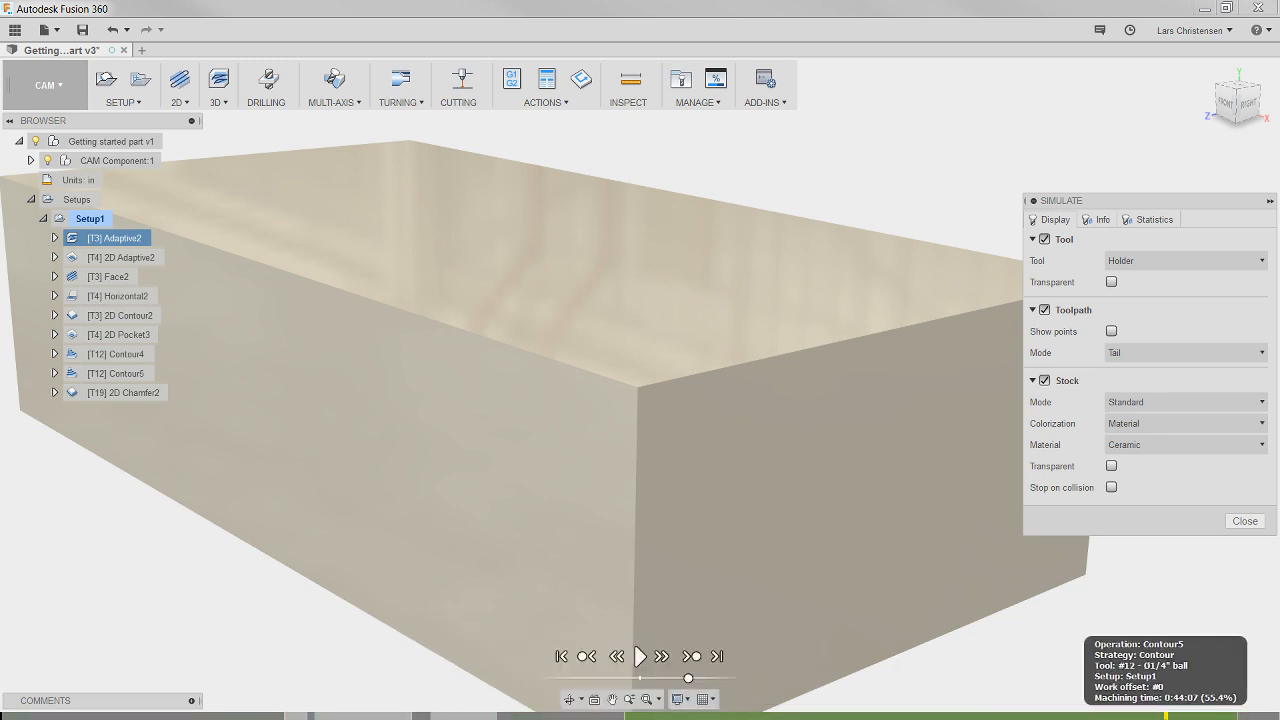
{"action": "left_click", "coordinate": [1245, 714]}
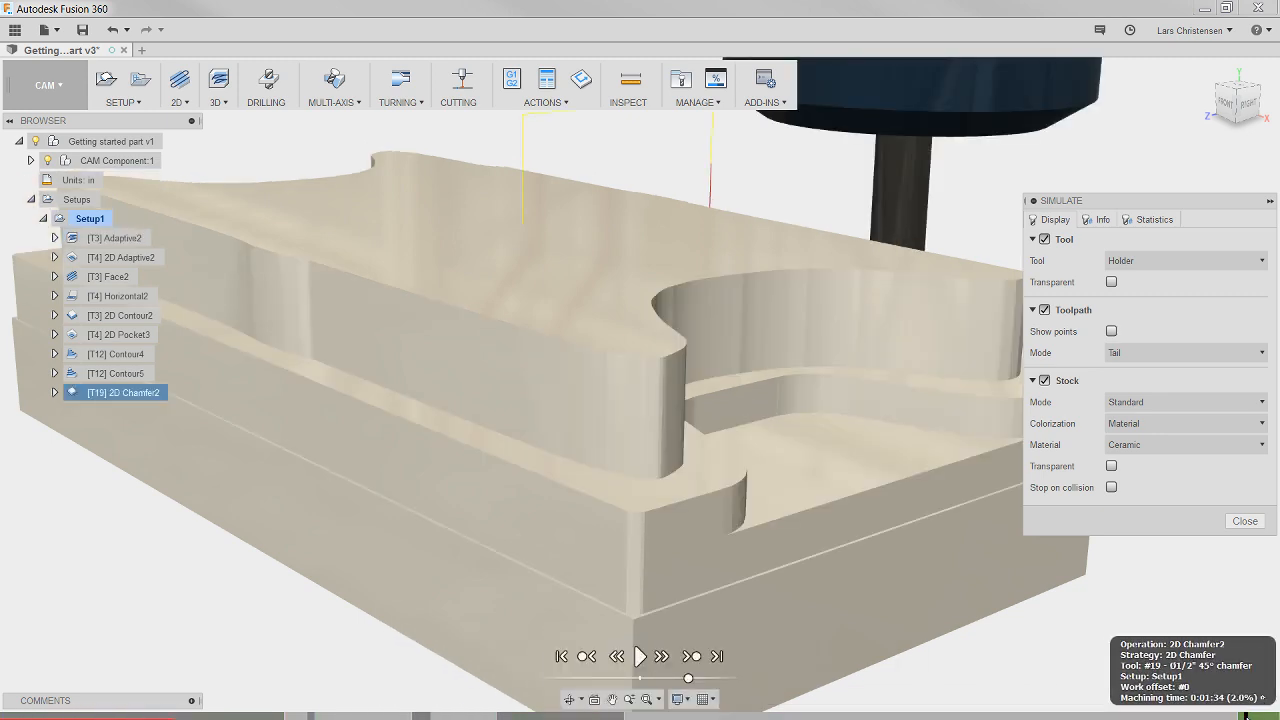
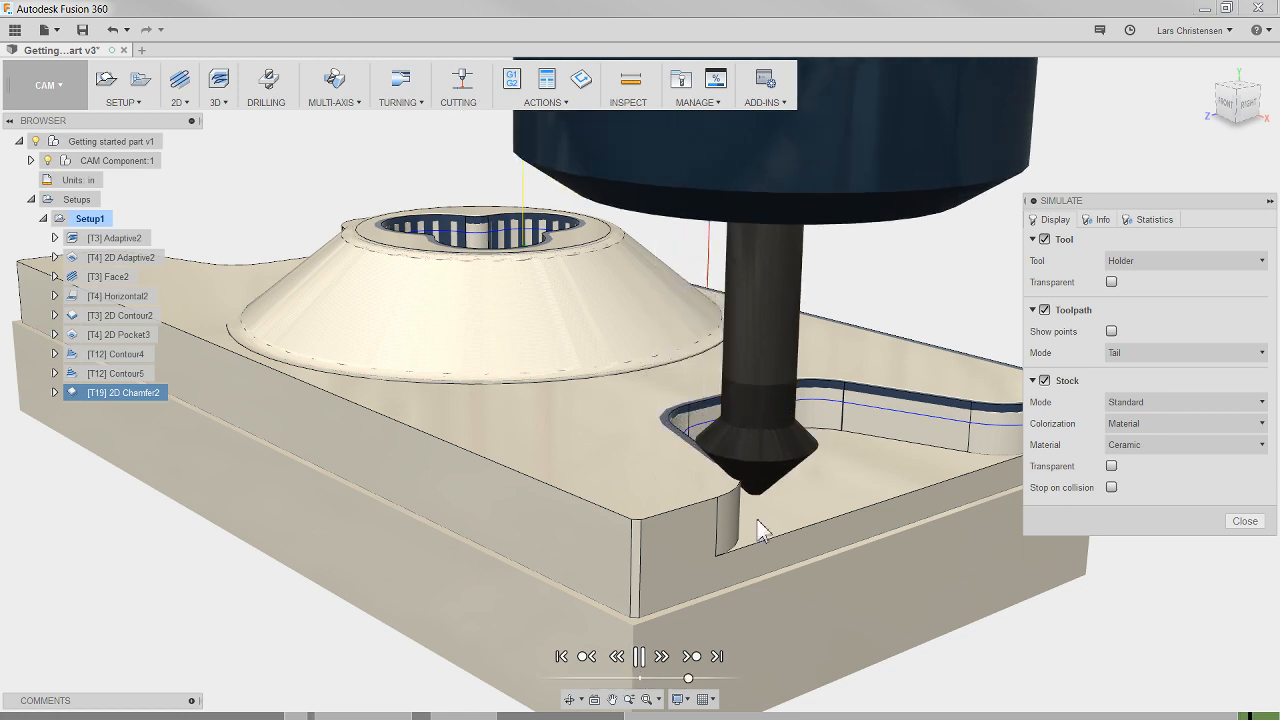
{"action": "left_click", "coordinate": [641, 661]}
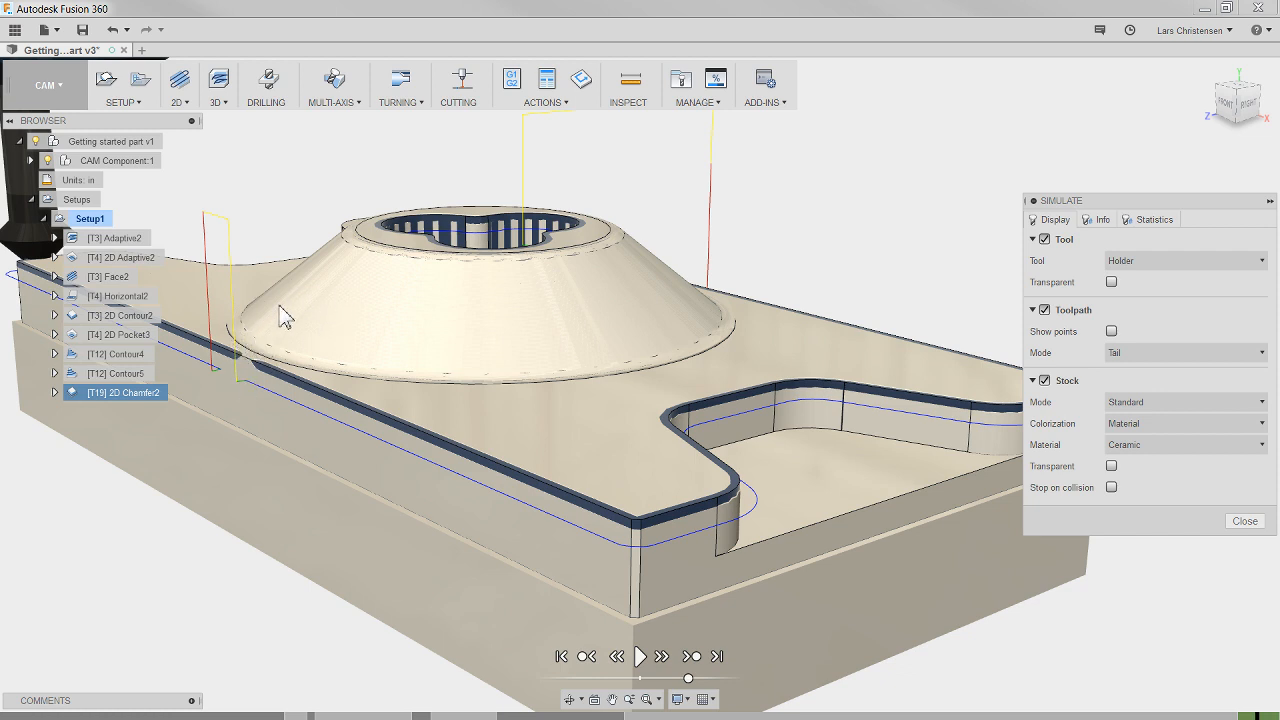
{"action": "left_click", "coordinate": [641, 656]}
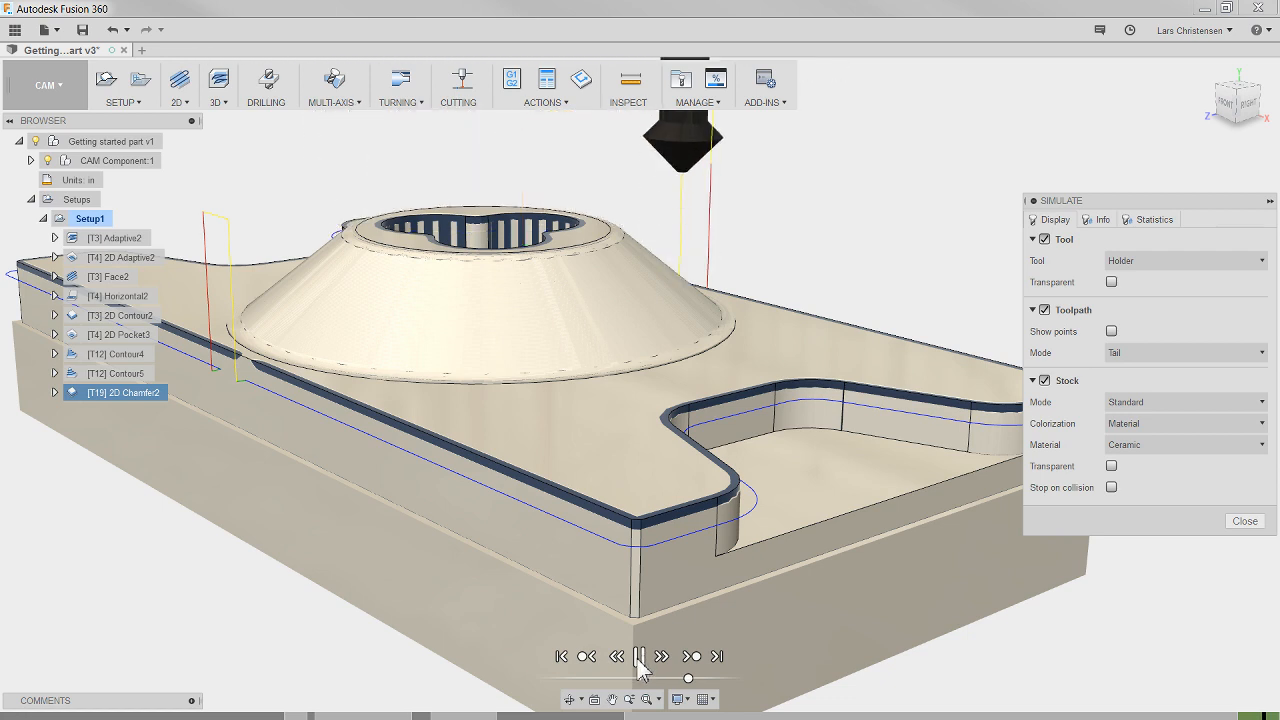
{"action": "left_click", "coordinate": [639, 660]}
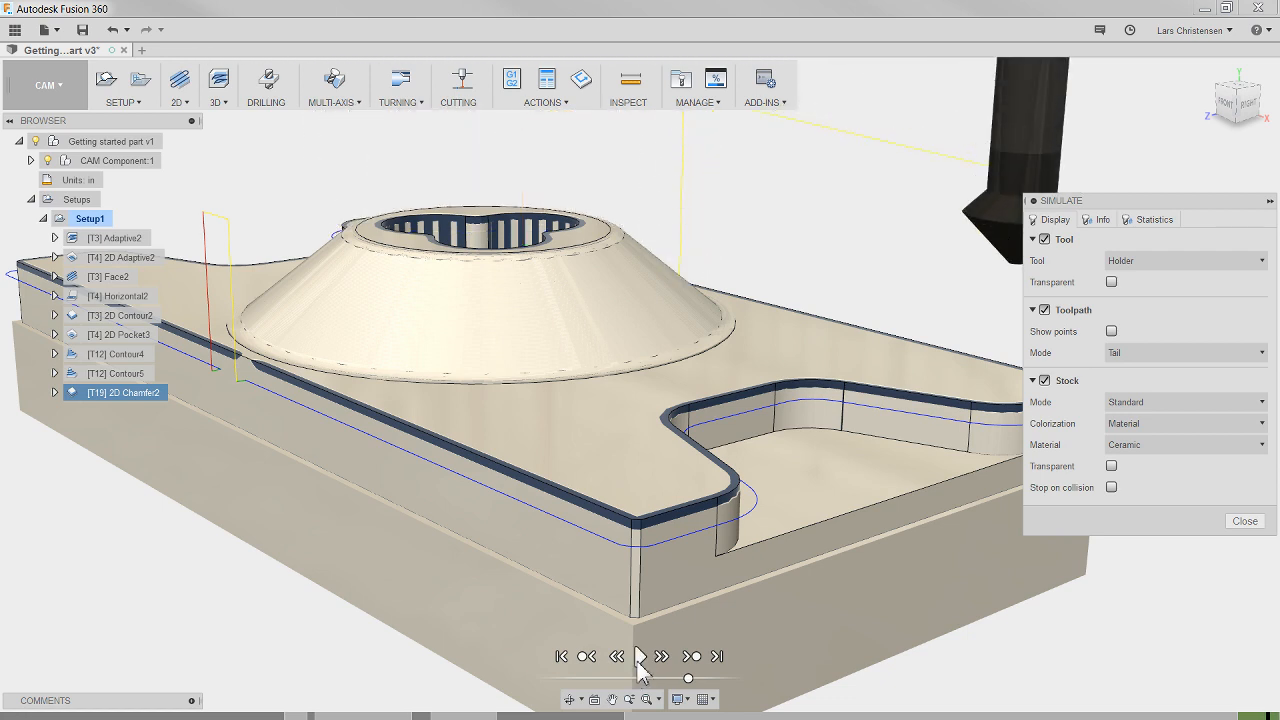
Step: Advance the simulation incrementally to examine the chamfer mill's approach to the near end pocket's floor edge
{"action": "scroll", "coordinate": [630, 660], "scroll_direction": "down", "scroll_amount": 3}
{"action": "middle_click_drag", "start_coordinate": [622, 682], "coordinate": [566, 607], "text": "shift"}
{"action": "scroll", "coordinate": [723, 554], "scroll_direction": "up", "scroll_amount": 3}
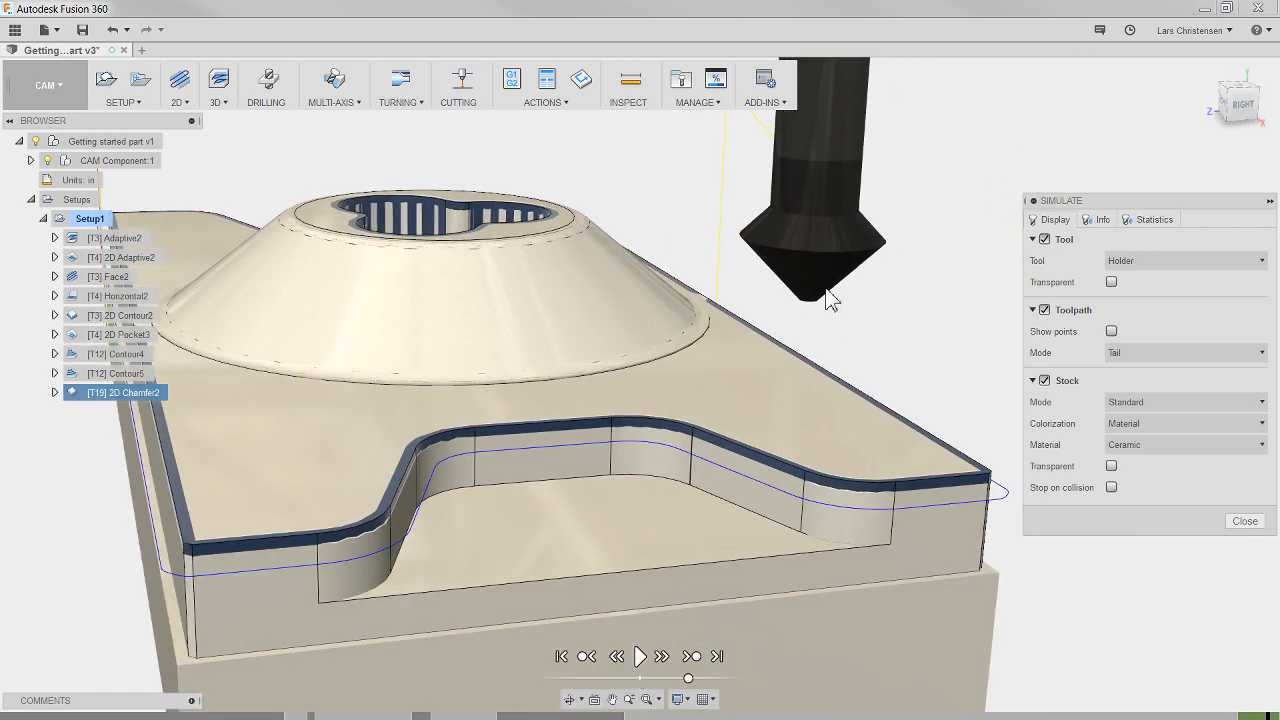
{"action": "key", "text": "Right"}
{"action": "key", "text": "Right"}
{"action": "key", "text": "Right"}
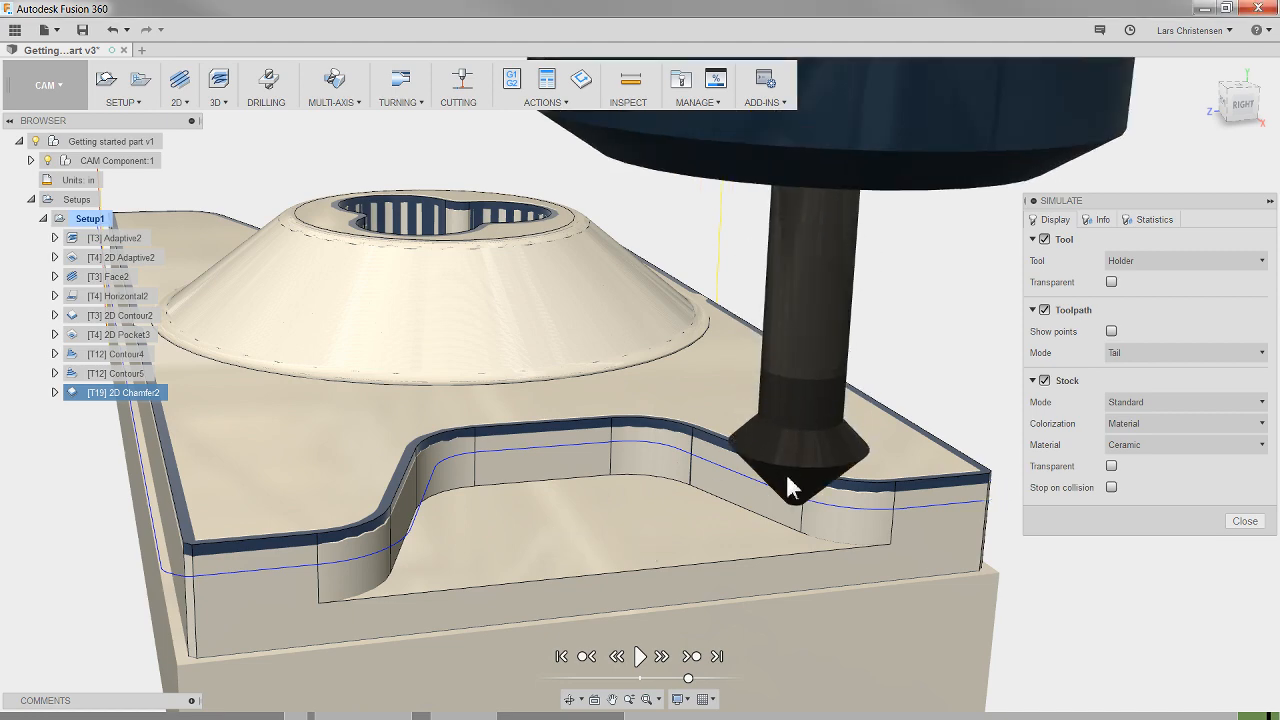
{"action": "key", "text": "Right"}
{"action": "key", "text": "Right"}
{"action": "key", "text": "Right"}
{"action": "key", "text": "Right"}
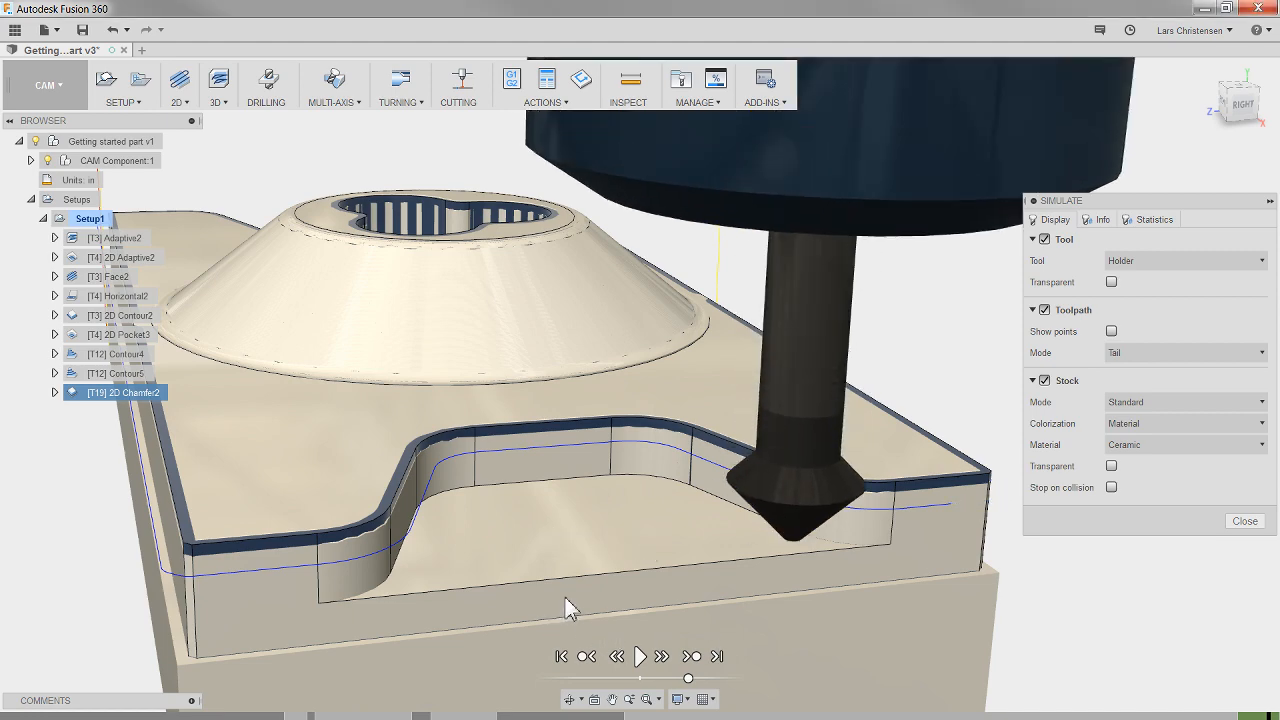
Step: Examine the chamfer cut along the near end pocket's floor edge in small simulation increments, and close the simulation
{"action": "scroll", "coordinate": [604, 589], "scroll_direction": "down", "scroll_amount": 3}
{"action": "scroll", "coordinate": [595, 600], "scroll_direction": "up", "scroll_amount": 5}
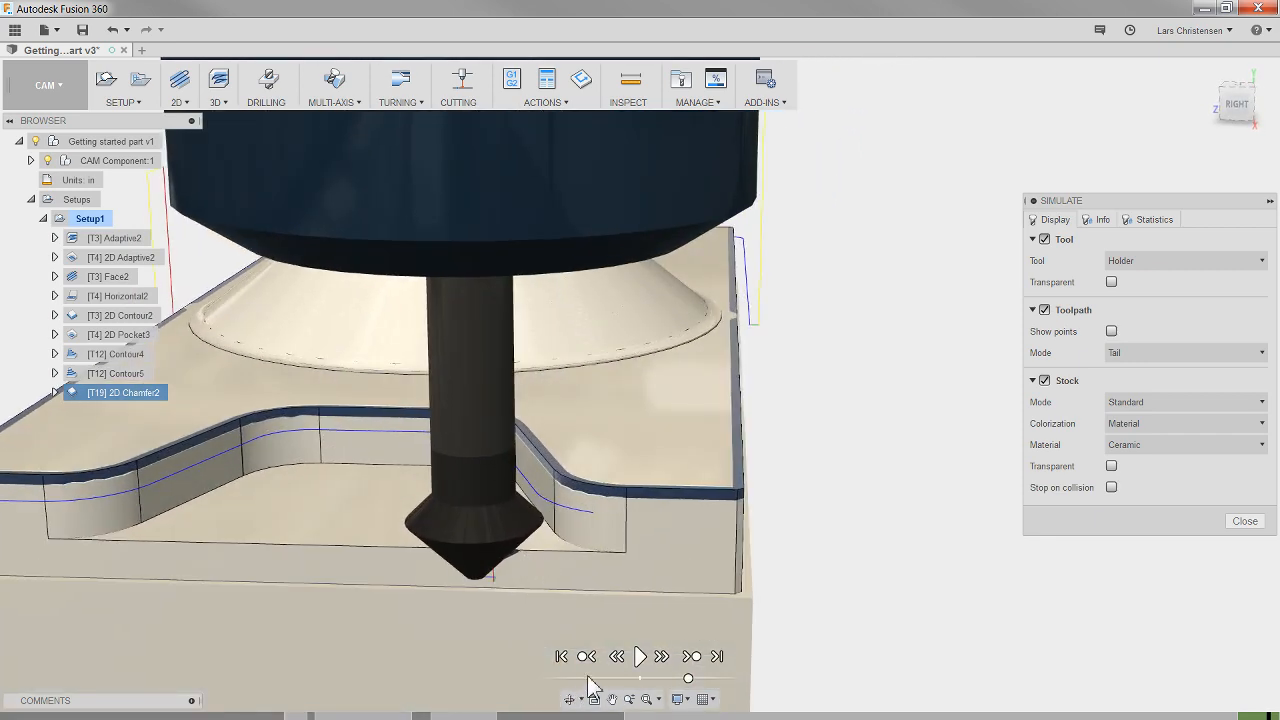
{"action": "key", "text": "Right"}
{"action": "key", "text": "Right"}
{"action": "key", "text": "Right"}
{"action": "key", "text": "Right"}
{"action": "key", "text": "Right"}
{"action": "key", "text": "Right"}
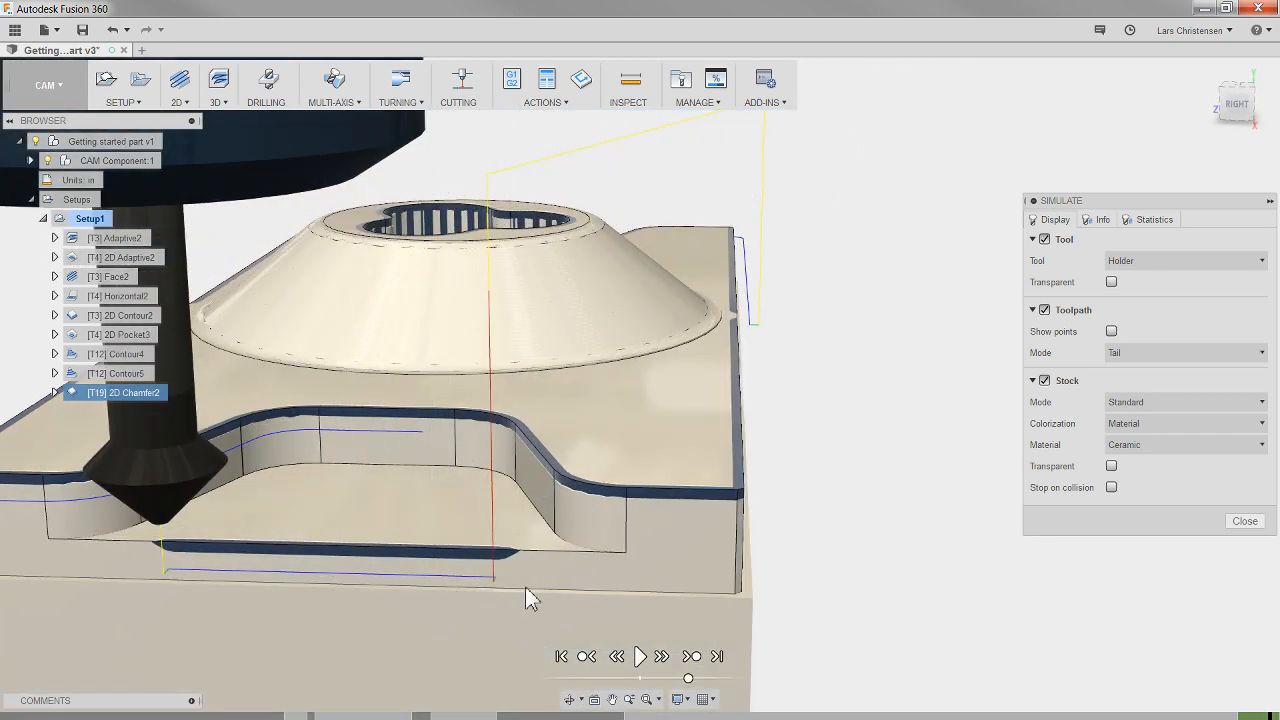
{"action": "mouse_move", "coordinate": [489, 584]}
{"action": "left_mouse_down"}
{"action": "mouse_move", "coordinate": [277, 559]}
{"action": "mouse_move", "coordinate": [385, 580]}
{"action": "mouse_move", "coordinate": [484, 579]}
{"action": "left_mouse_up"}
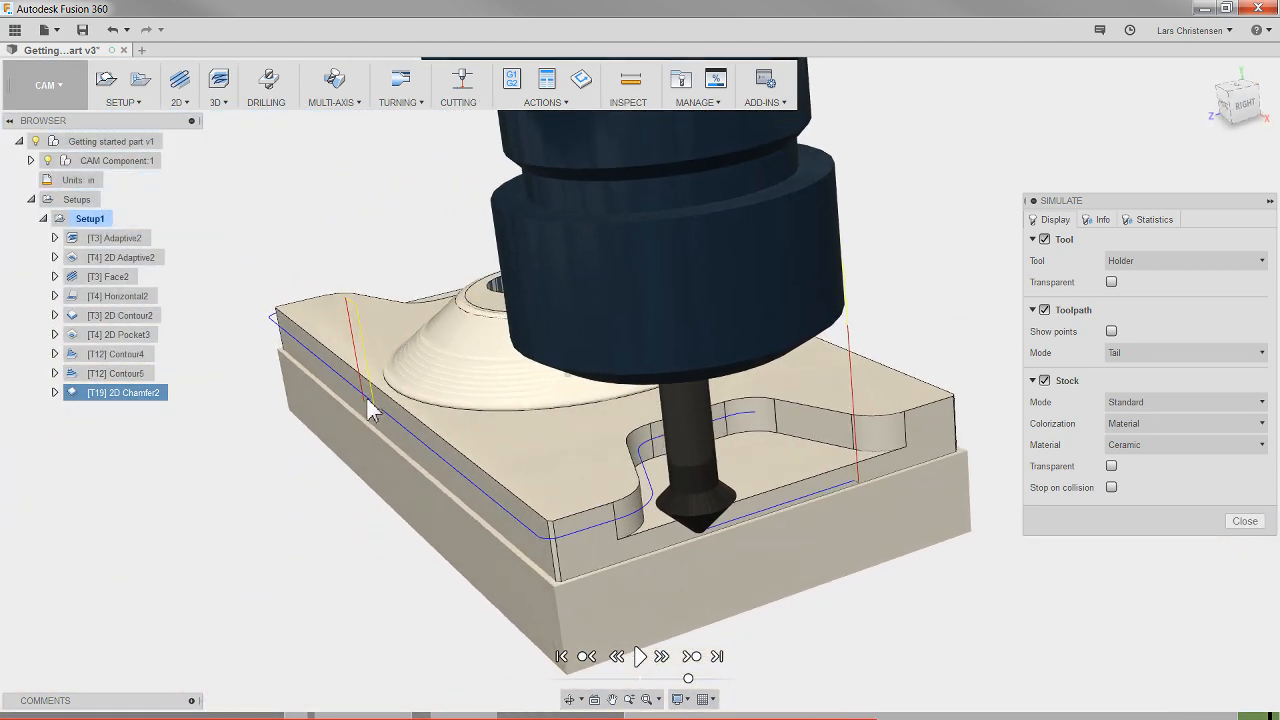
{"action": "left_click", "coordinate": [1245, 521]}
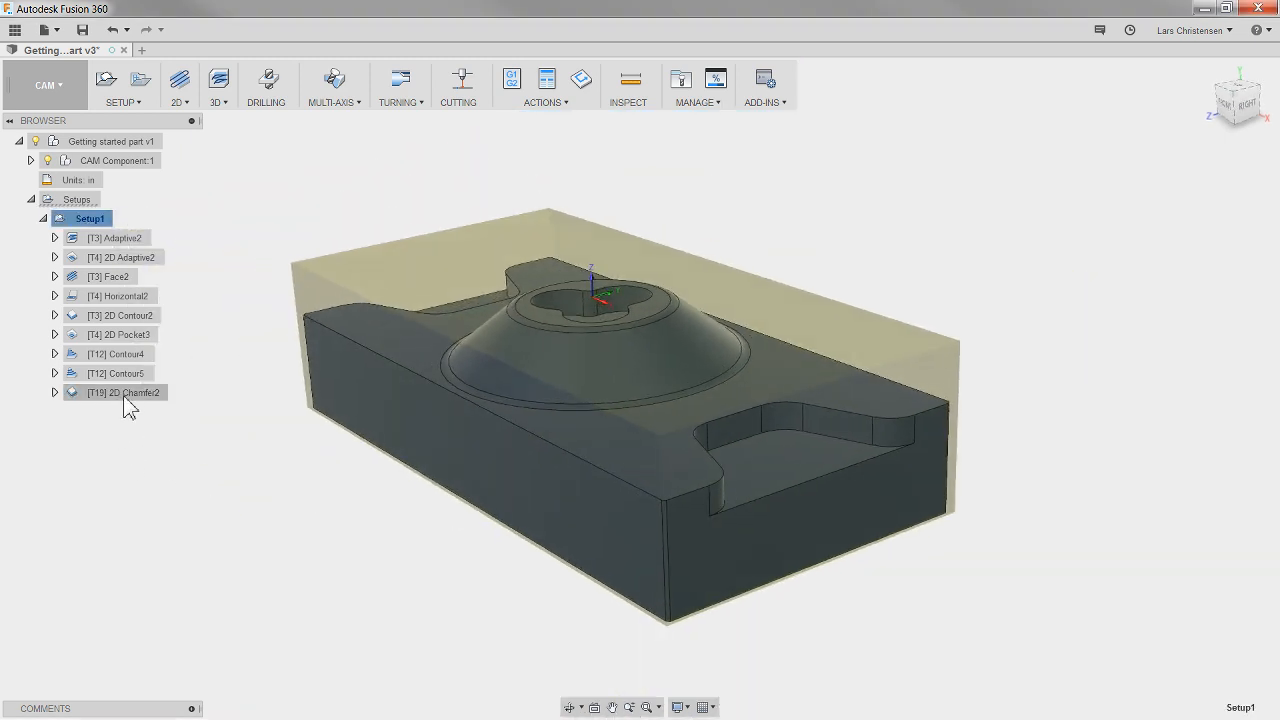
Step: Set the chamfer width of the 2D chamfer operation to .01 in and regenerate its toolpath
{"action": "right_click", "coordinate": [127, 392]}
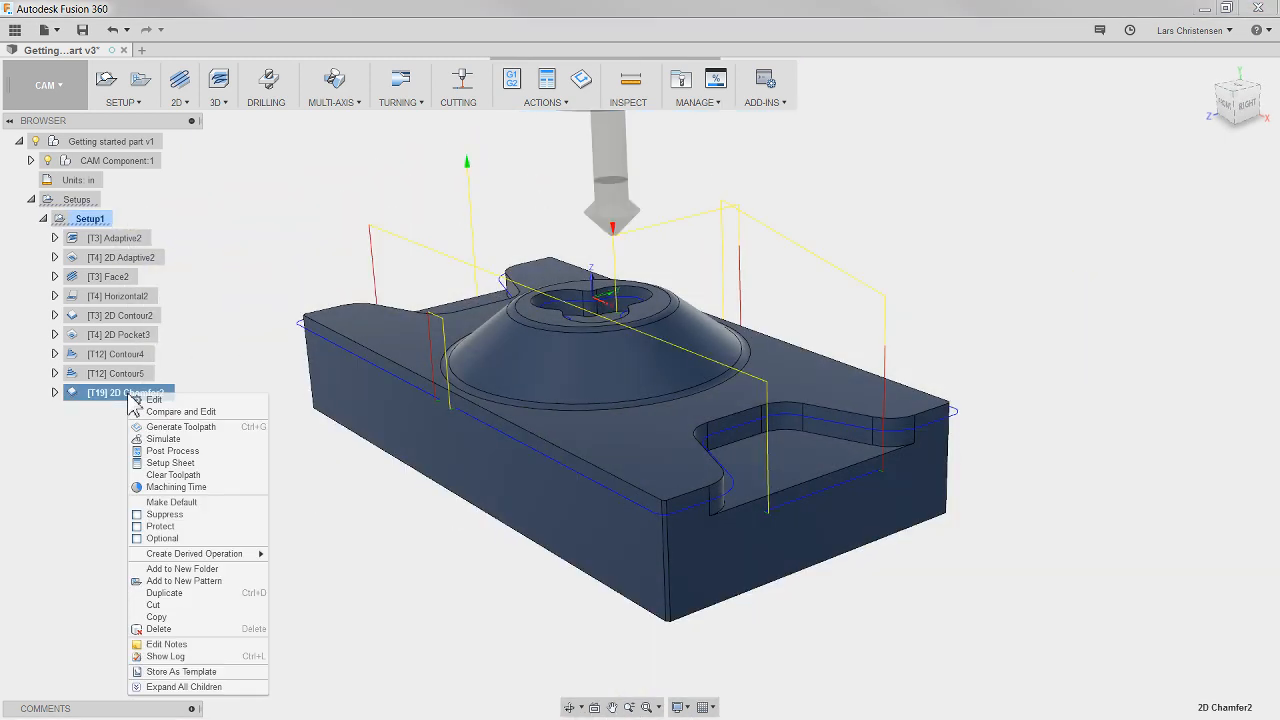
{"action": "left_click", "coordinate": [148, 402]}
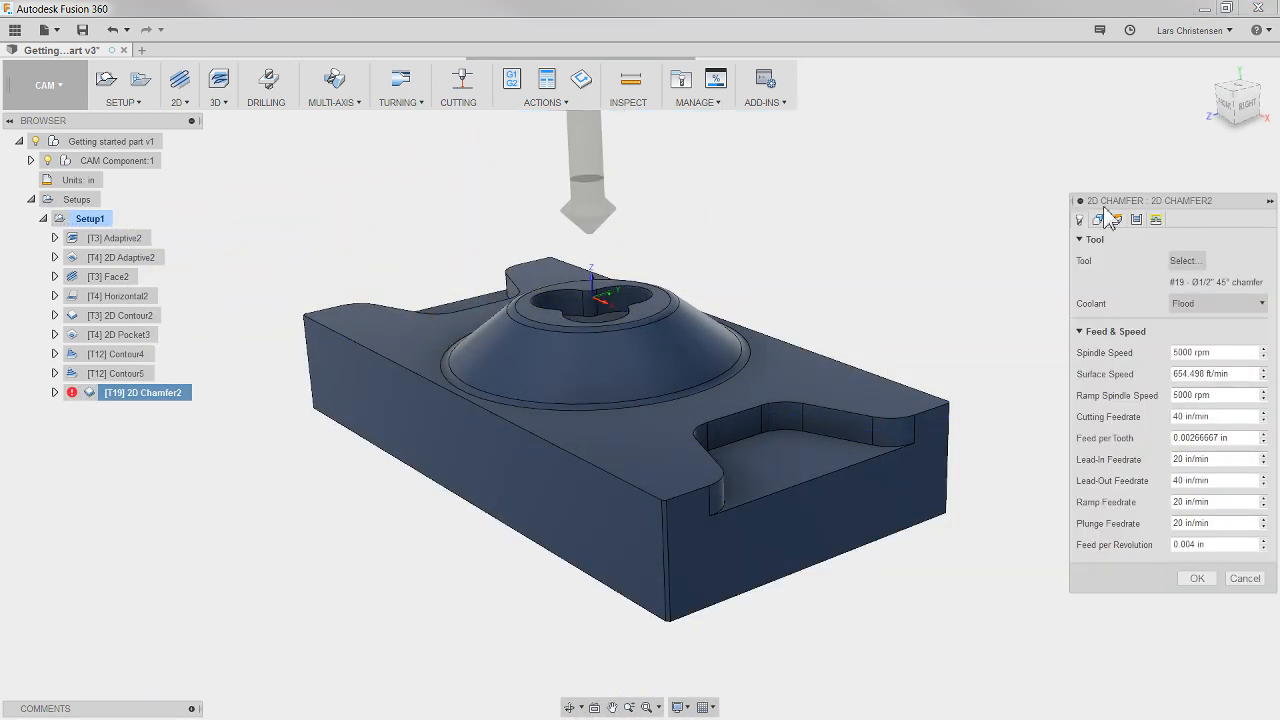
{"action": "left_click", "coordinate": [1137, 220]}
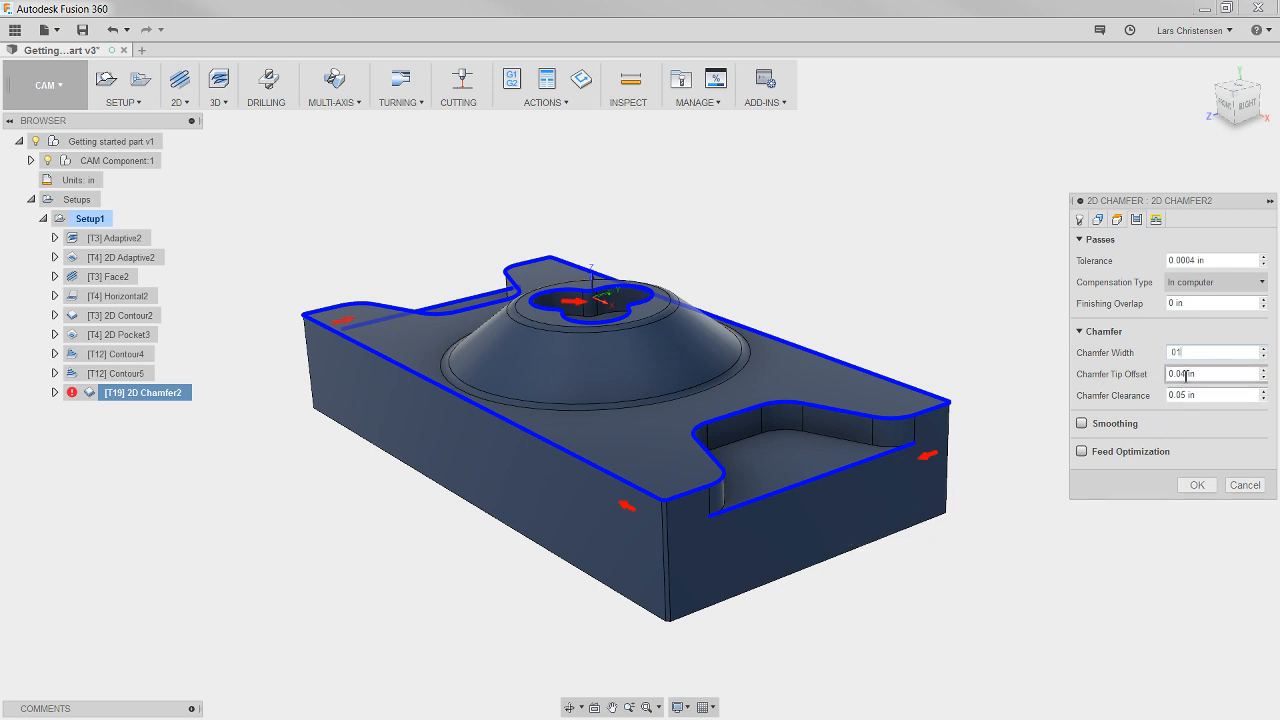
{"action": "left_click", "coordinate": [1195, 486]}
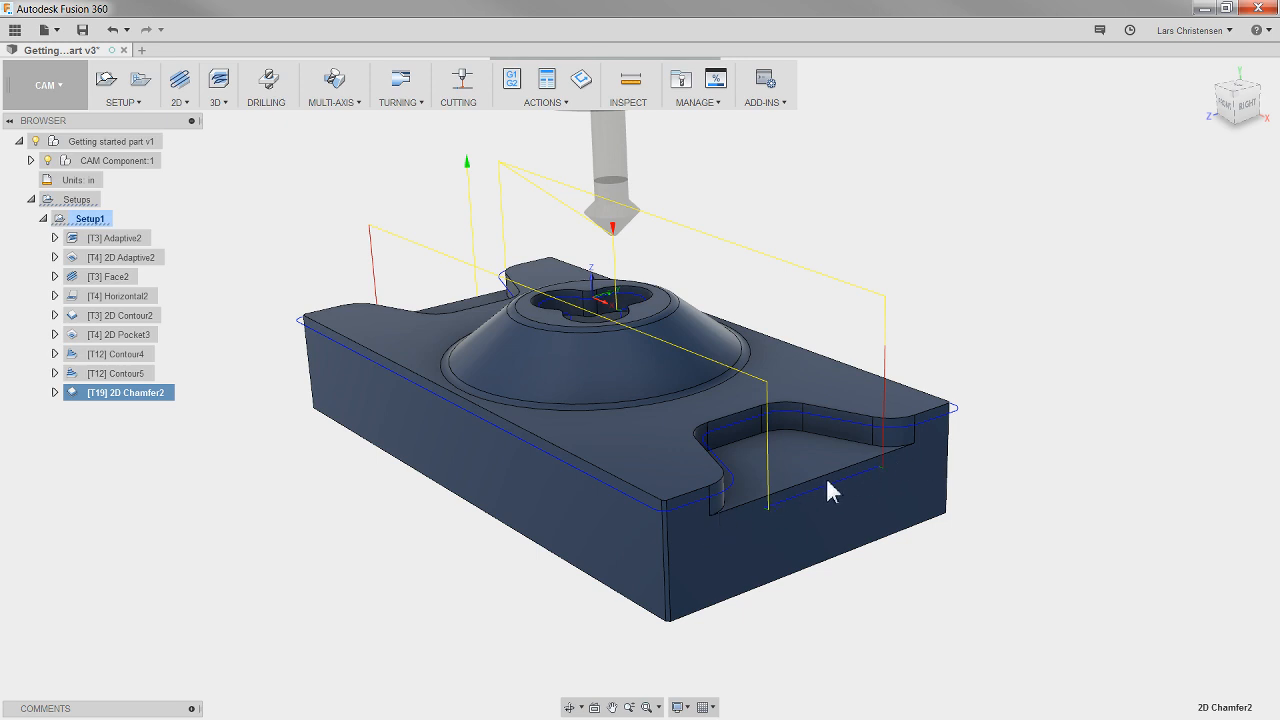
Step: Start a simulation of all Setup1 operations with the stock shown
{"action": "left_click", "coordinate": [100, 220]}
{"action": "right_click", "coordinate": [103, 222]}
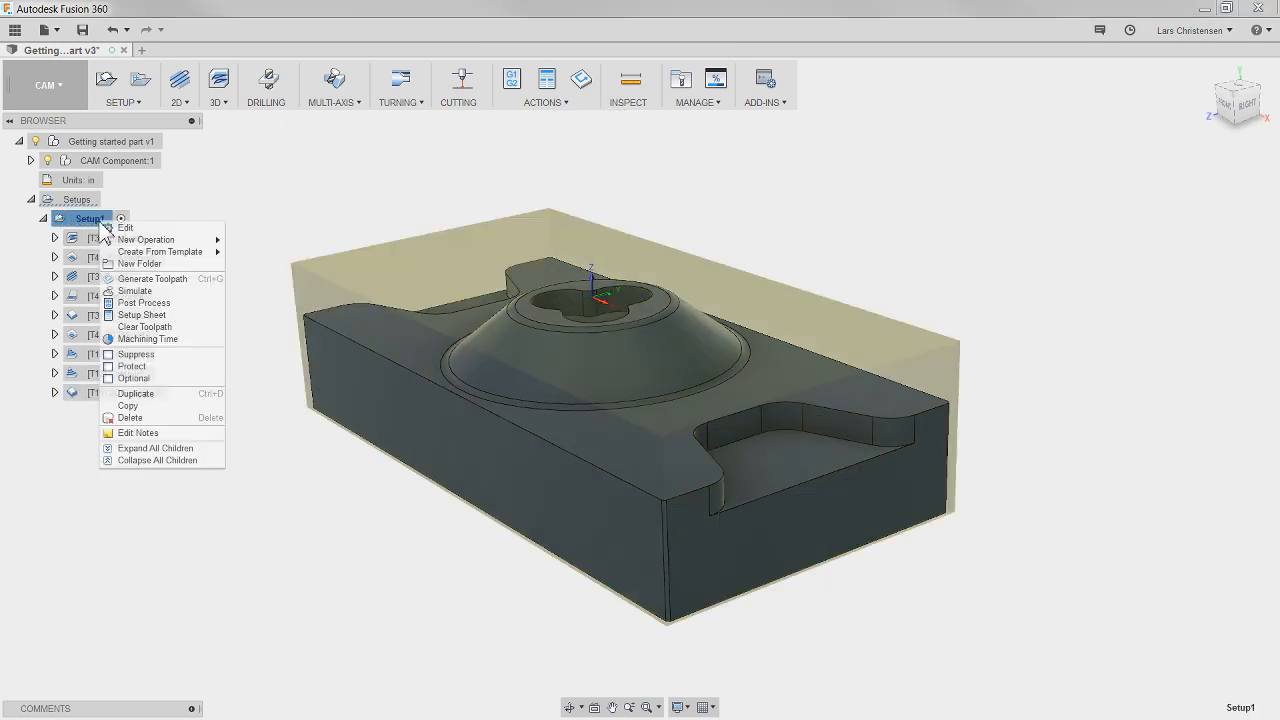
{"action": "left_click", "coordinate": [136, 291]}
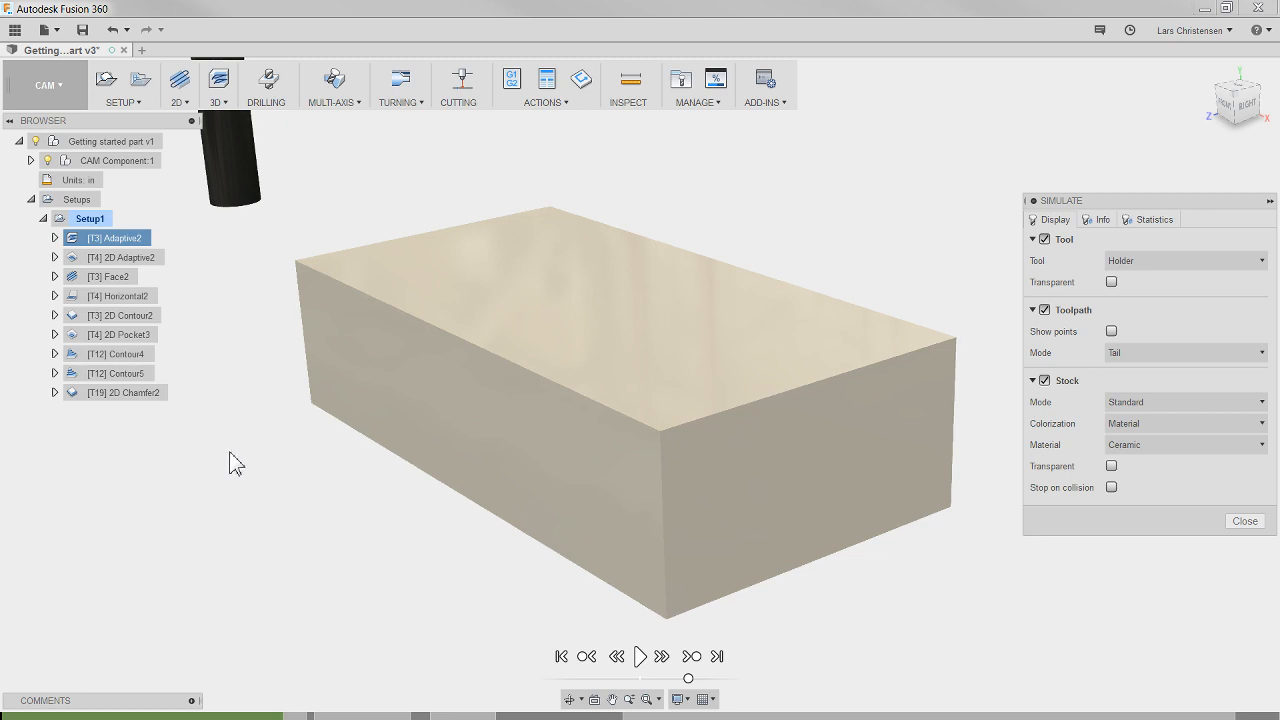